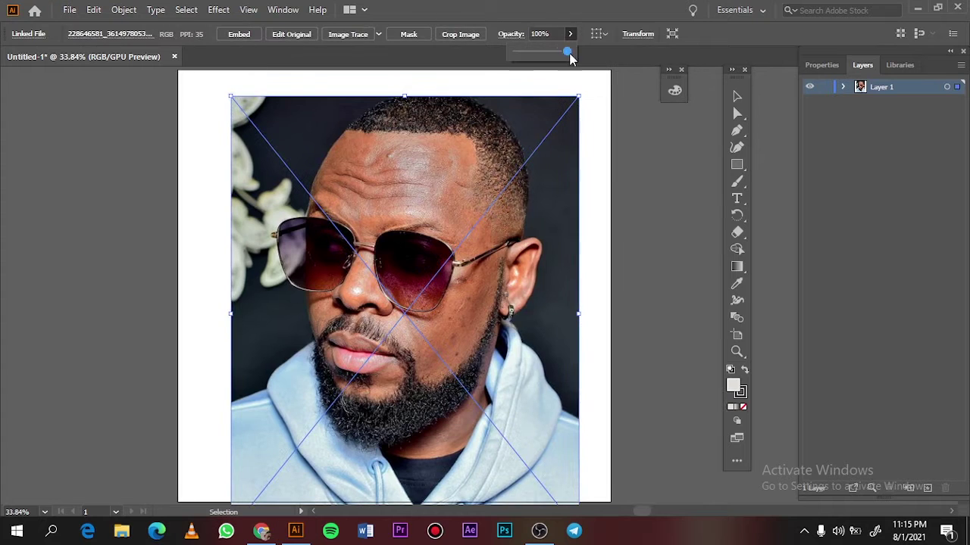
# Fade the photo to 80% opacity, lock it under Layer 2, and make a thin-ellipse art brush.
pyautogui.moveTo(543, 52); pyautogui.dragTo(558, 51)
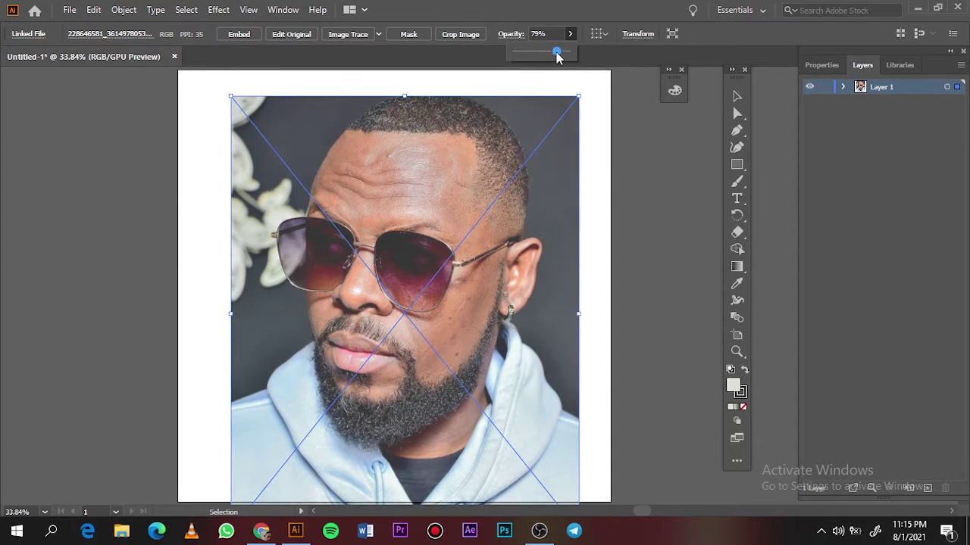
pyautogui.scroll(3, 394, 303)
pyautogui.moveTo(736, 164); pyautogui.dragTo(788, 196)
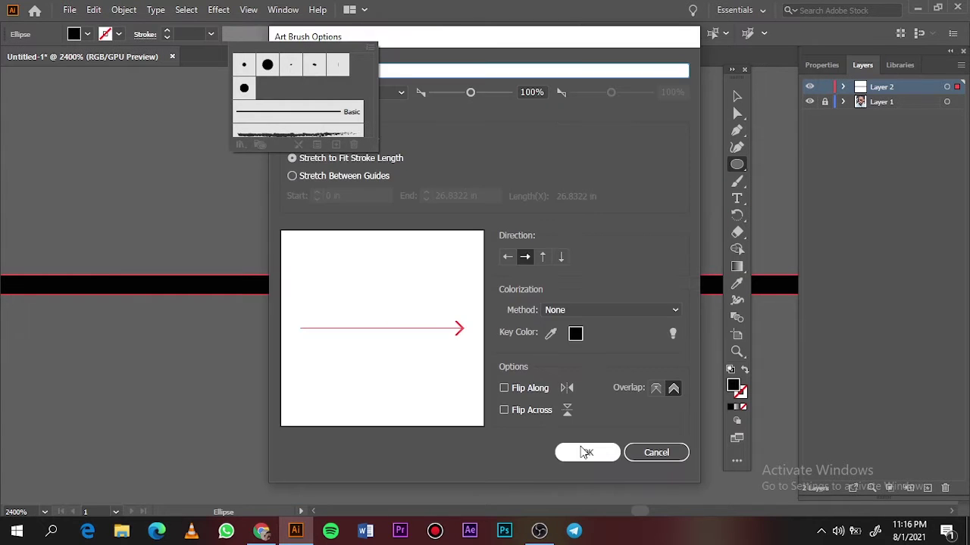
pyautogui.click(585, 453)
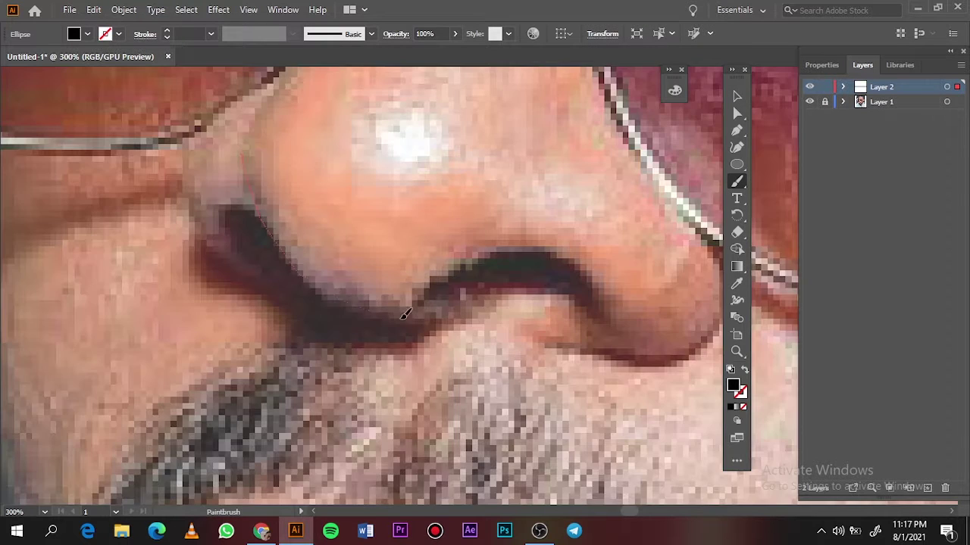
# Stroke the left side of the nose and the nostril loop, redrawing the nostril curve.
pyautogui.hscroll(2, 576, 277)
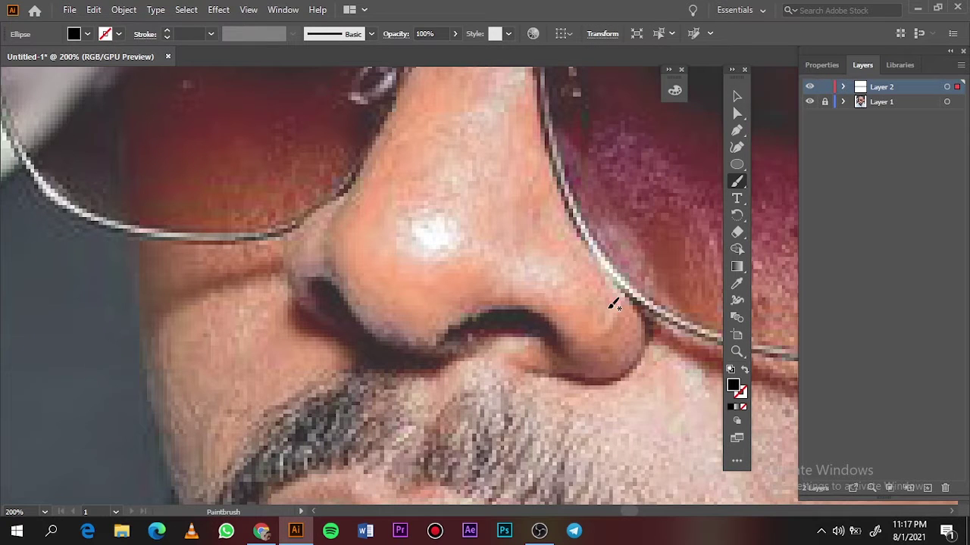
pyautogui.moveTo(325, 240)
pyautogui.mouseDown()
pyautogui.moveTo(446, 362)
pyautogui.moveTo(544, 349)
pyautogui.mouseUp()
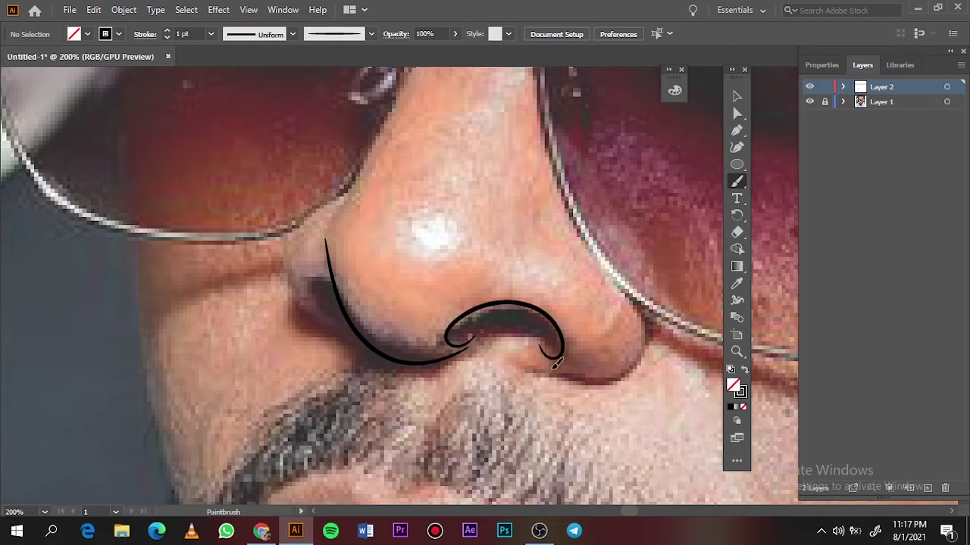
pyautogui.moveTo(648, 309); pyautogui.dragTo(524, 366)
pyautogui.hotkey('ctrl', 'z')
pyautogui.moveTo(454, 356)
pyautogui.mouseDown()
pyautogui.moveTo(336, 321)
pyautogui.moveTo(345, 198)
pyautogui.mouseUp()
# Trace the side of the nose up to the bridge and close the loop at the top.
pyautogui.scroll(3, 363, 207)
pyautogui.scroll(4, 526, 275)
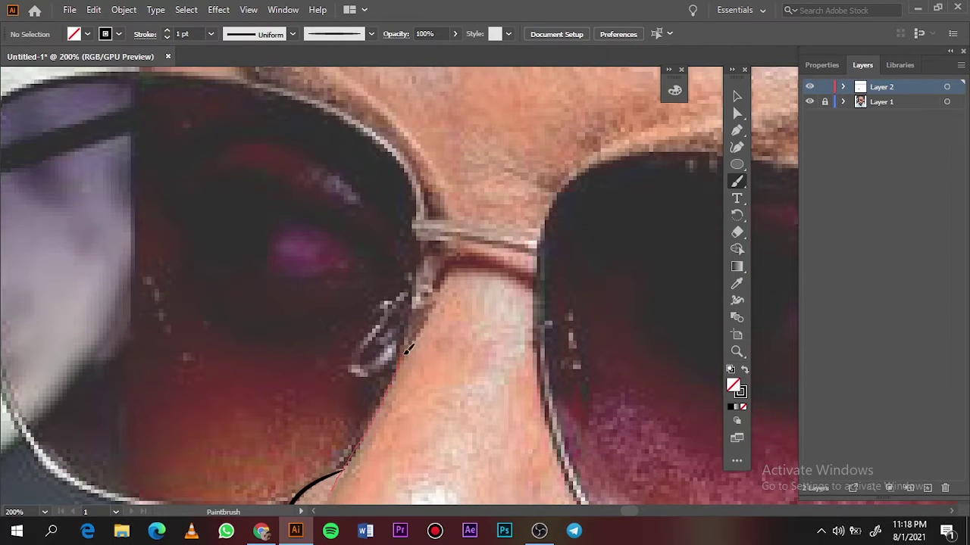
pyautogui.moveTo(407, 350); pyautogui.dragTo(417, 299)
pyautogui.scroll(-3, 422, 284)
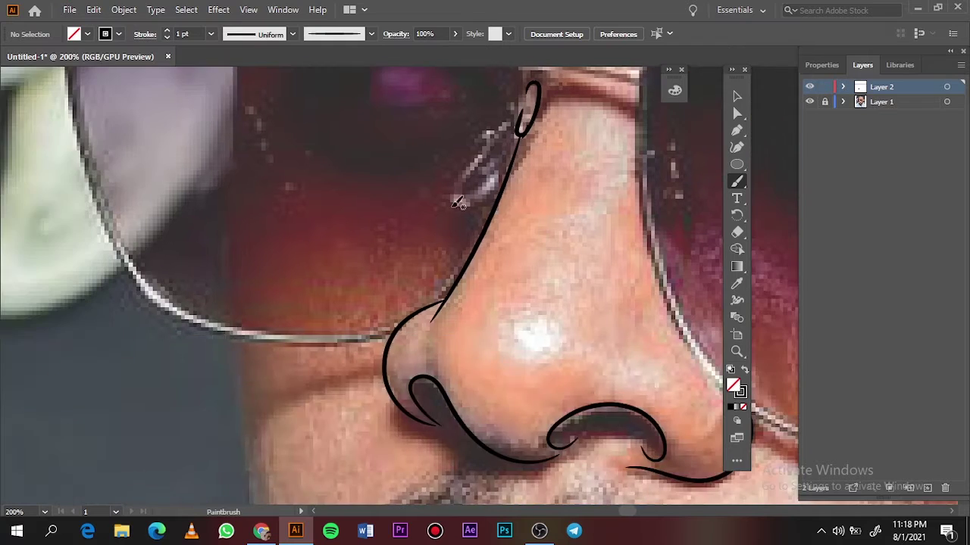
pyautogui.scroll(8, 506, 125)
pyautogui.moveTo(555, 136); pyautogui.dragTo(554, 136)
pyautogui.scroll(-5, 513, 179)
pyautogui.scroll(-2, 455, 265)
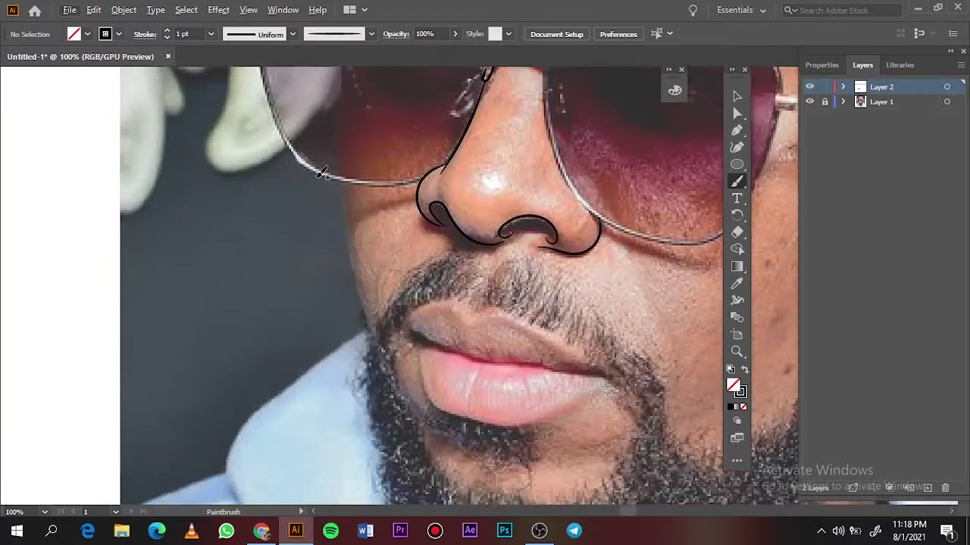
pyautogui.scroll(3, 393, 363)
# Trace the lower curve and rim of the left lens.
pyautogui.moveTo(388, 392); pyautogui.dragTo(531, 340)
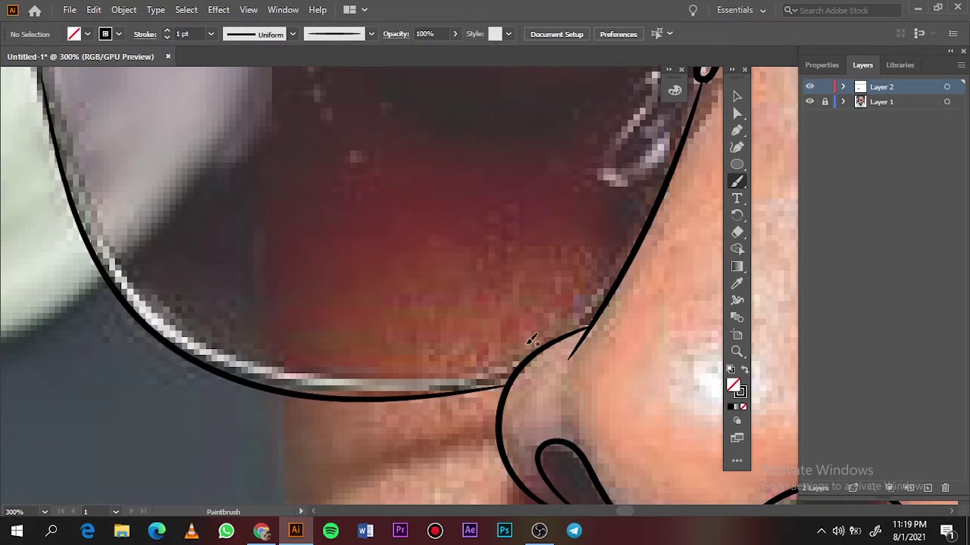
pyautogui.moveTo(377, 397); pyautogui.dragTo(372, 398)
pyautogui.scroll(-2, 222, 349)
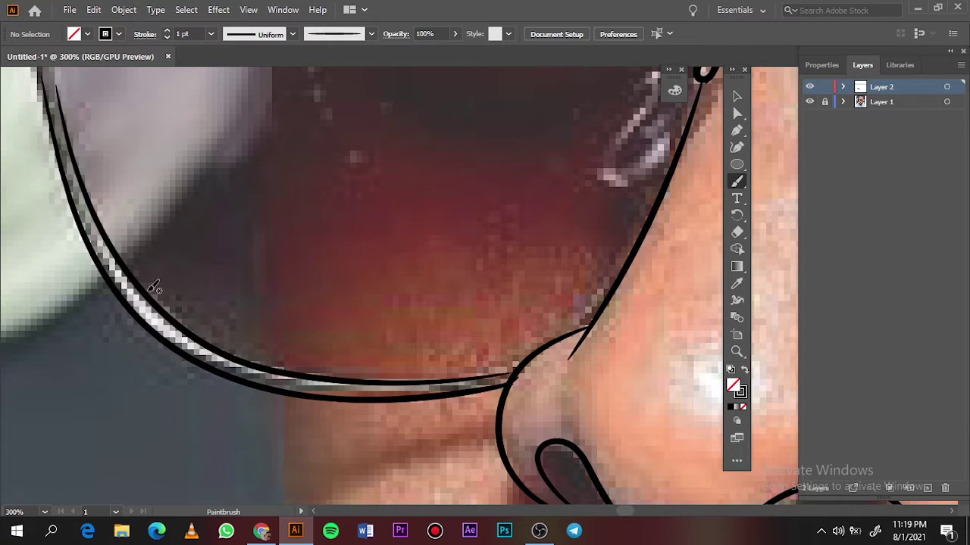
pyautogui.scroll(1, 155, 286)
pyautogui.scroll(5, 155, 286)
pyautogui.scroll(-5, 665, 258)
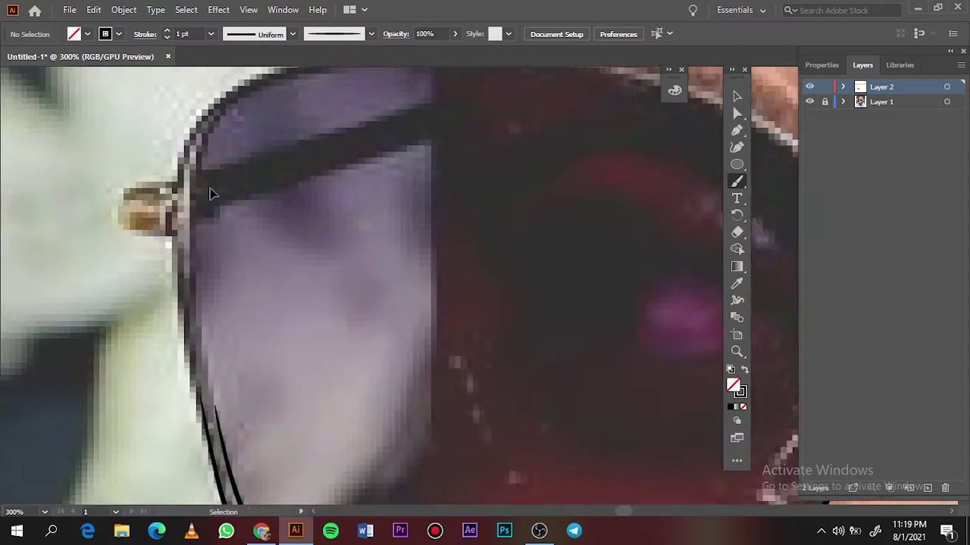
# Outline the left lens frame's outer edge, inner line, nose pad and hinge curve.
pyautogui.moveTo(317, 85); pyautogui.dragTo(458, 69)
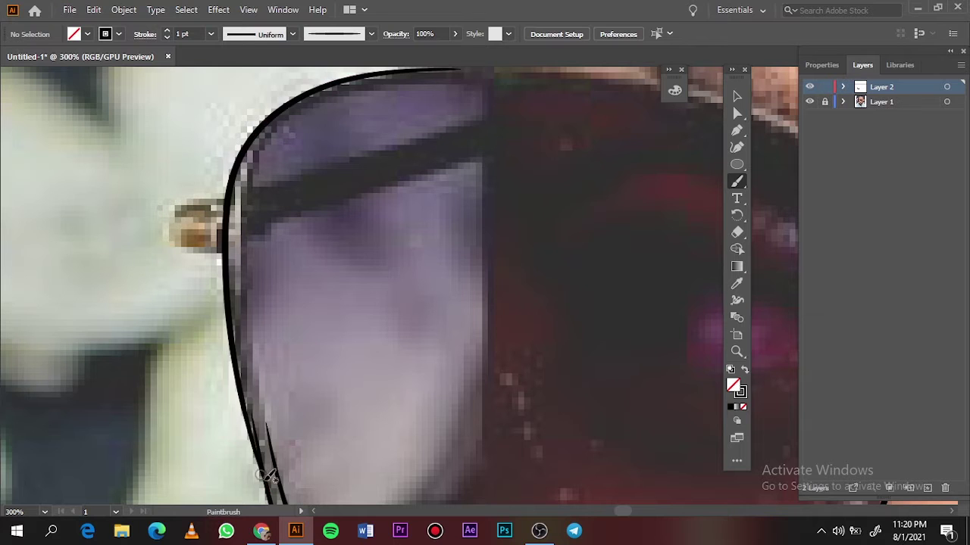
pyautogui.moveTo(252, 201); pyautogui.dragTo(253, 201)
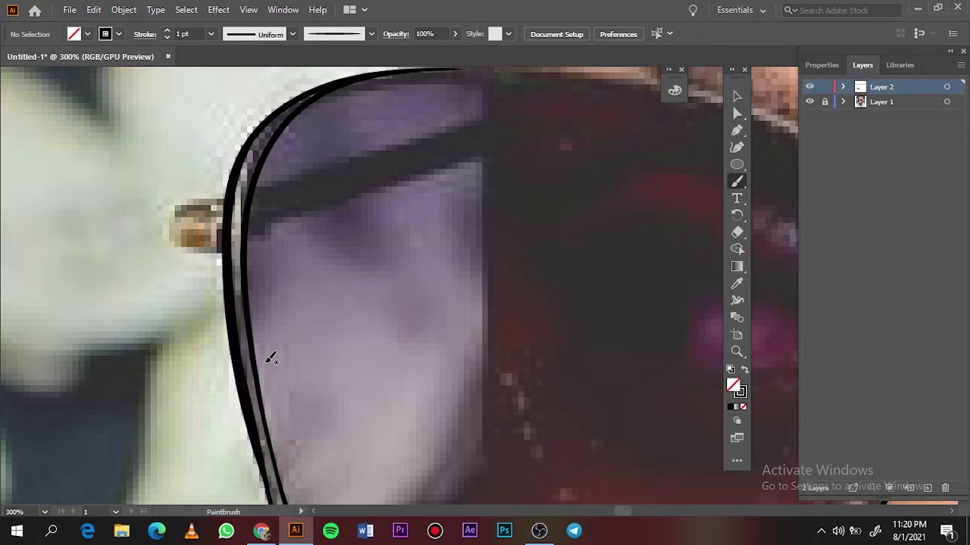
pyautogui.moveTo(220, 248); pyautogui.dragTo(169, 206)
pyautogui.scroll(5, 204, 250)
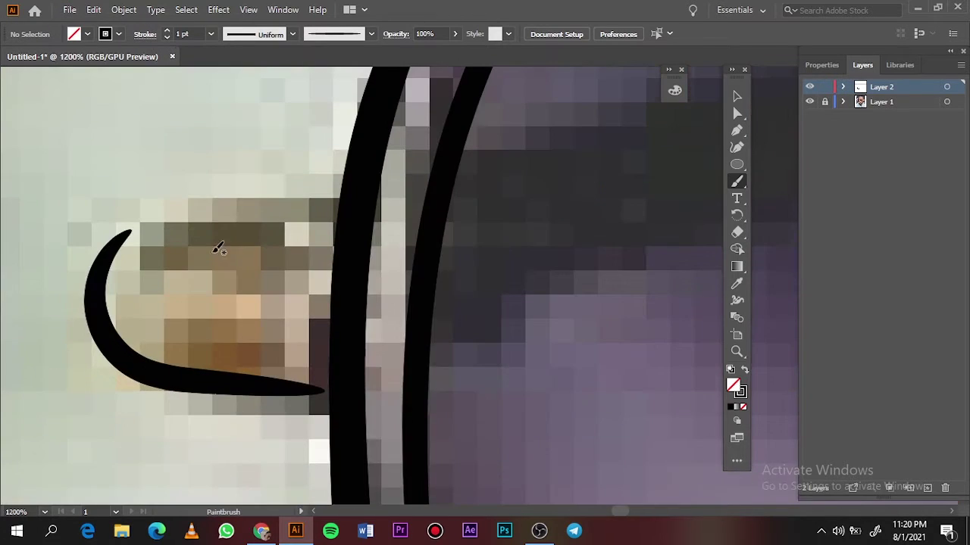
pyautogui.moveTo(353, 180); pyautogui.dragTo(306, 382)
pyautogui.scroll(-5, 352, 197)
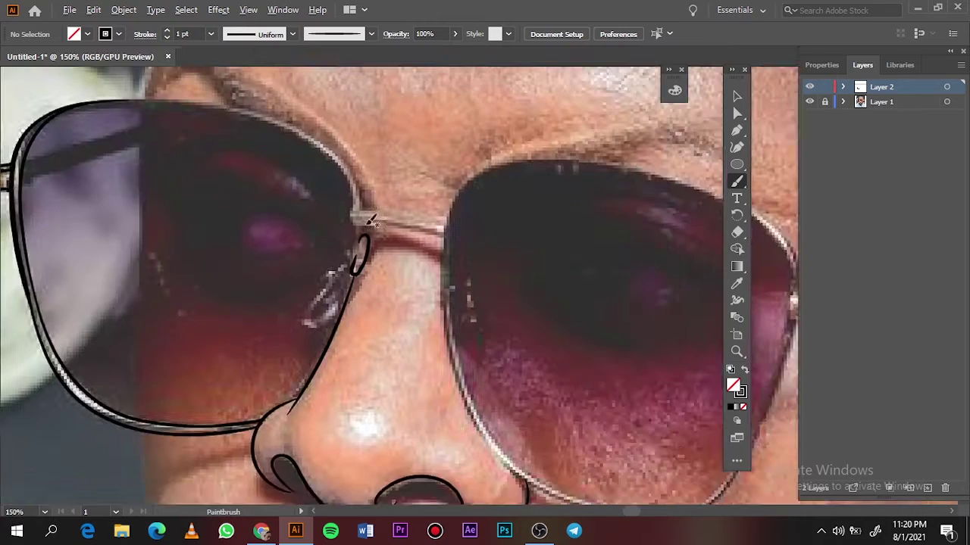
pyautogui.scroll(2, 307, 188)
# Trace the top rim of the left lens with two parallel lines.
pyautogui.moveTo(550, 303); pyautogui.dragTo(587, 413)
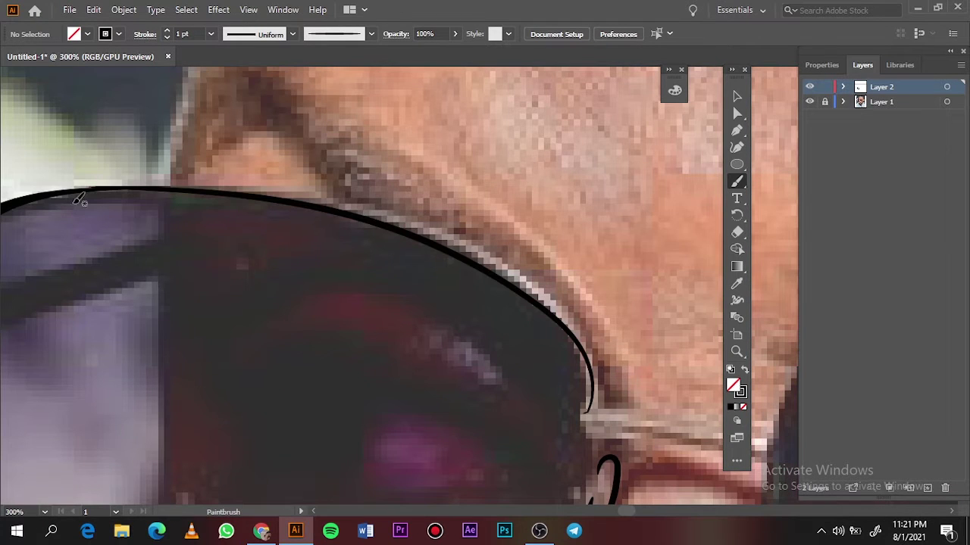
pyautogui.scroll(-3, 603, 369)
pyautogui.scroll(5, 130, 162)
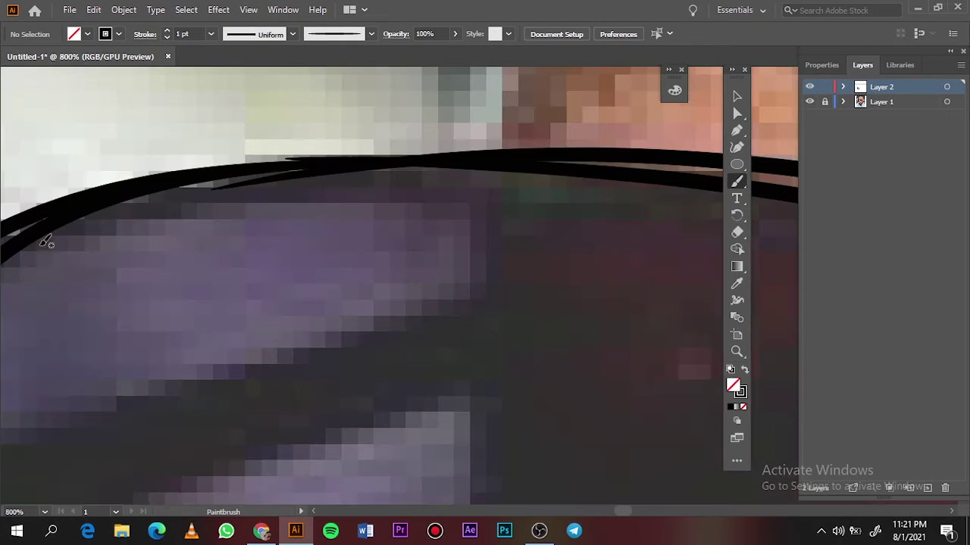
pyautogui.moveTo(43, 241); pyautogui.dragTo(603, 148)
pyautogui.scroll(-5, 601, 149)
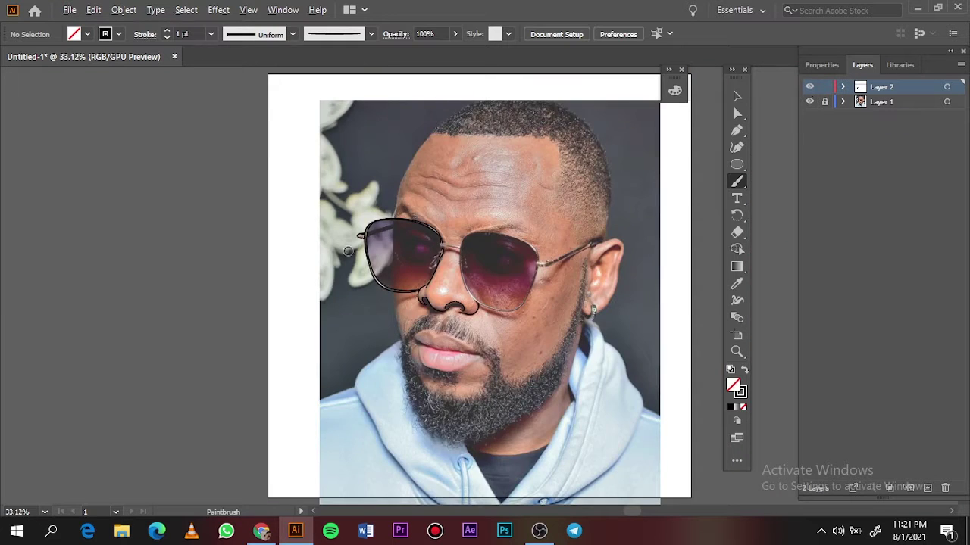
# Outline the glasses hinge and the edges of the temple arm.
pyautogui.scroll(5, 583, 250)
pyautogui.scroll(1, 455, 356)
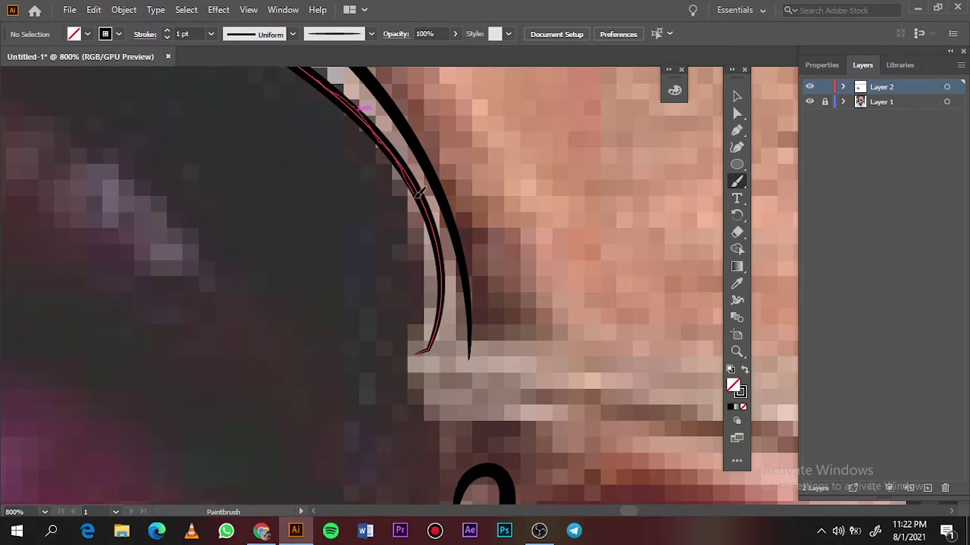
pyautogui.scroll(-1, 413, 399)
pyautogui.scroll(-2, 413, 399)
pyautogui.scroll(-1, 556, 404)
pyautogui.moveTo(464, 332); pyautogui.dragTo(493, 271)
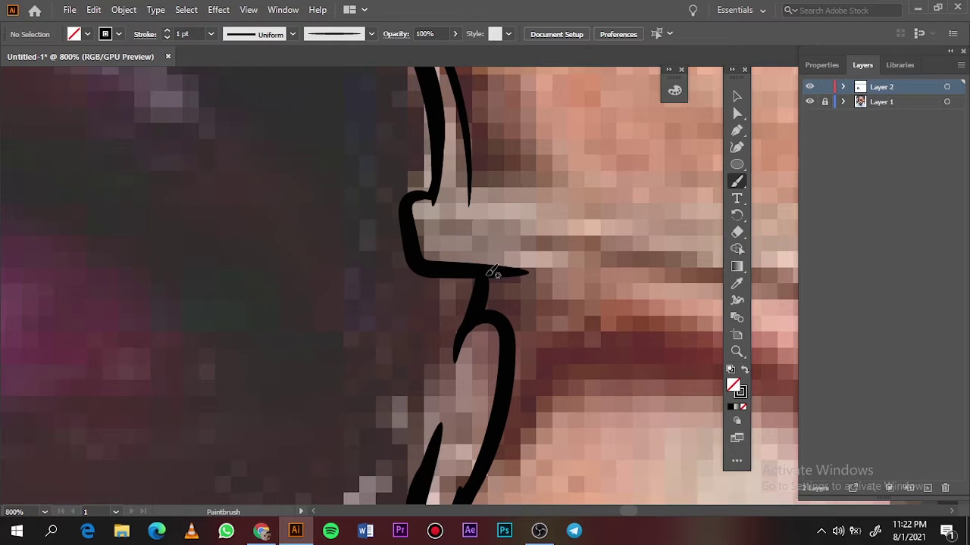
pyautogui.moveTo(454, 349); pyautogui.dragTo(424, 500)
# Trace the frame near the hinge, both temple arm edges, and the right side of the nose bridge.
pyautogui.scroll(-2, 551, 251)
pyautogui.scroll(3, 413, 281)
pyautogui.moveTo(53, 163); pyautogui.dragTo(400, 271)
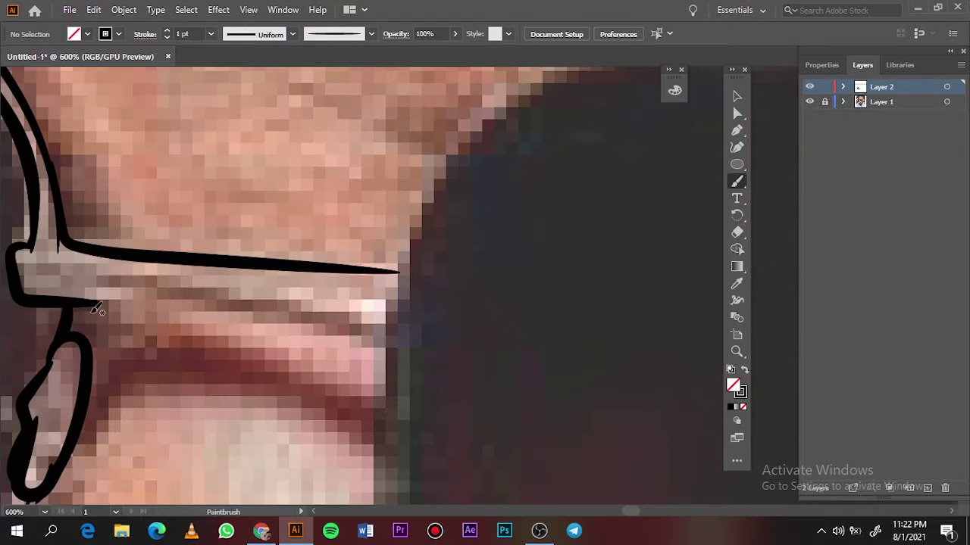
pyautogui.moveTo(64, 133); pyautogui.dragTo(34, 250)
pyautogui.moveTo(80, 307); pyautogui.dragTo(406, 344)
pyautogui.scroll(-2, 371, 370)
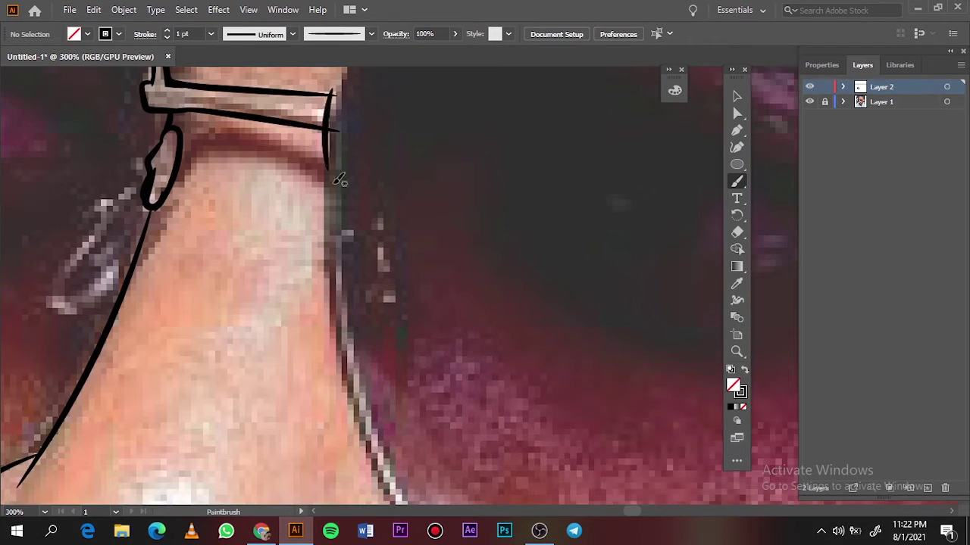
pyautogui.moveTo(394, 500)
pyautogui.mouseDown()
pyautogui.moveTo(341, 79)
pyautogui.moveTo(338, 134)
pyautogui.mouseUp()
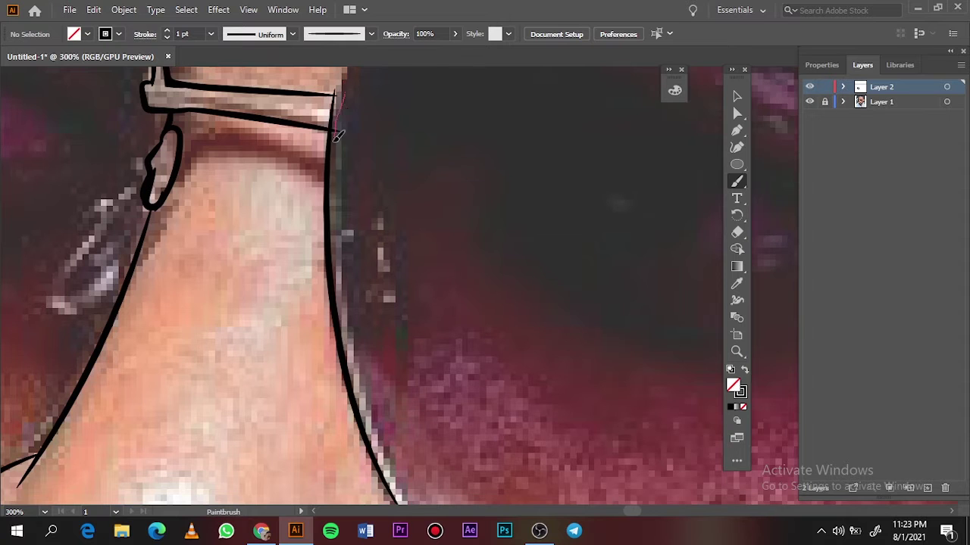
# Trace the bottom rim and outer edge of the right lens.
pyautogui.hscroll(-5, 146, 159)
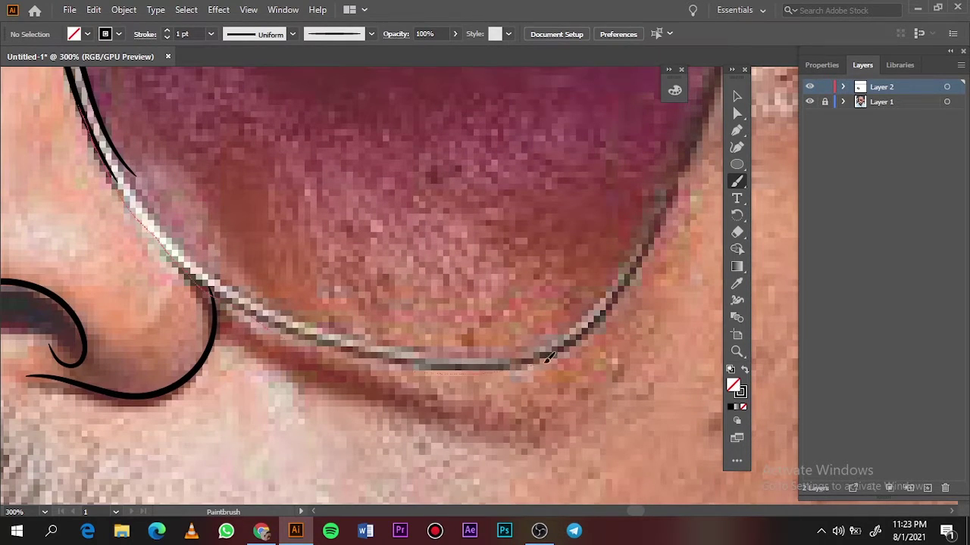
pyautogui.moveTo(547, 359); pyautogui.dragTo(614, 300)
pyautogui.scroll(2, 443, 364)
pyautogui.scroll(5, 303, 265)
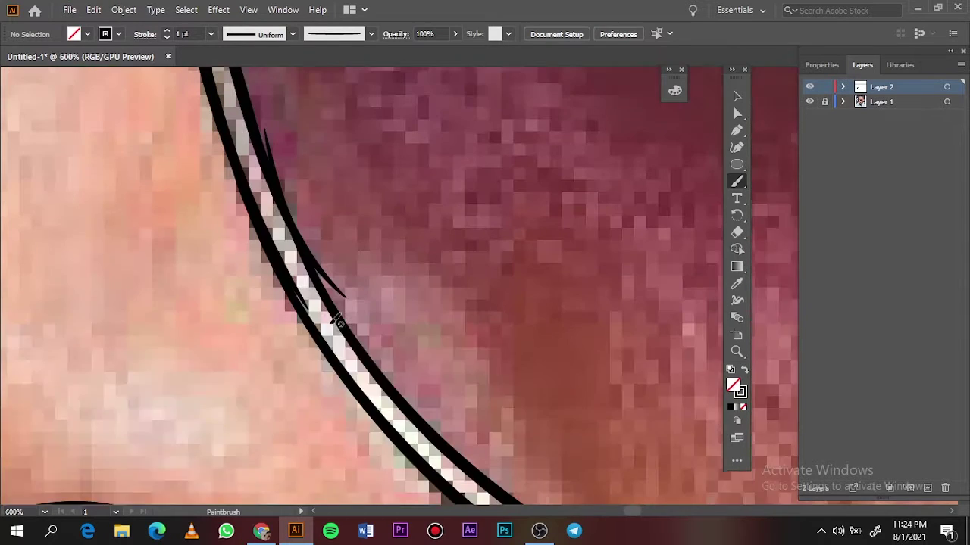
pyautogui.scroll(-5, 362, 448)
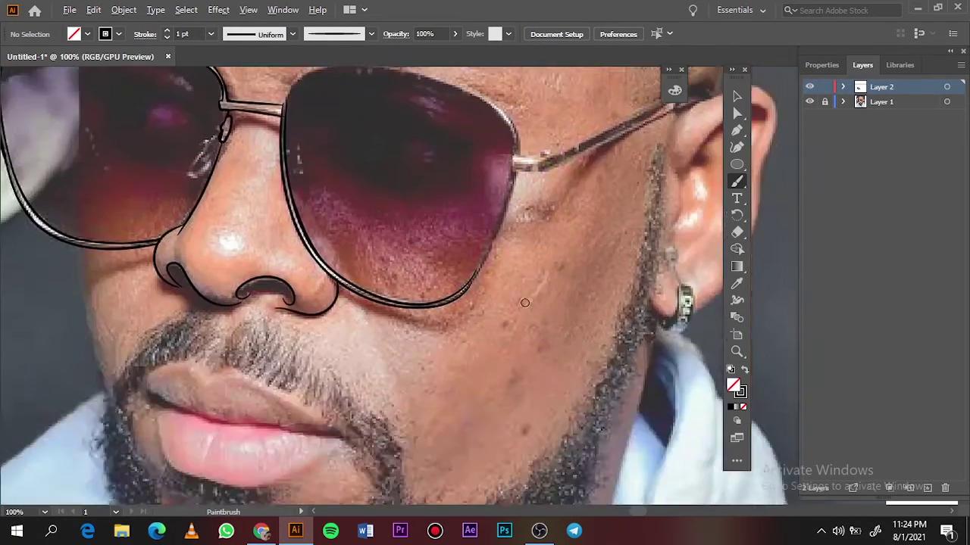
pyautogui.scroll(3, 478, 100)
pyautogui.moveTo(341, 488); pyautogui.dragTo(343, 487)
pyautogui.scroll(-2, 349, 454)
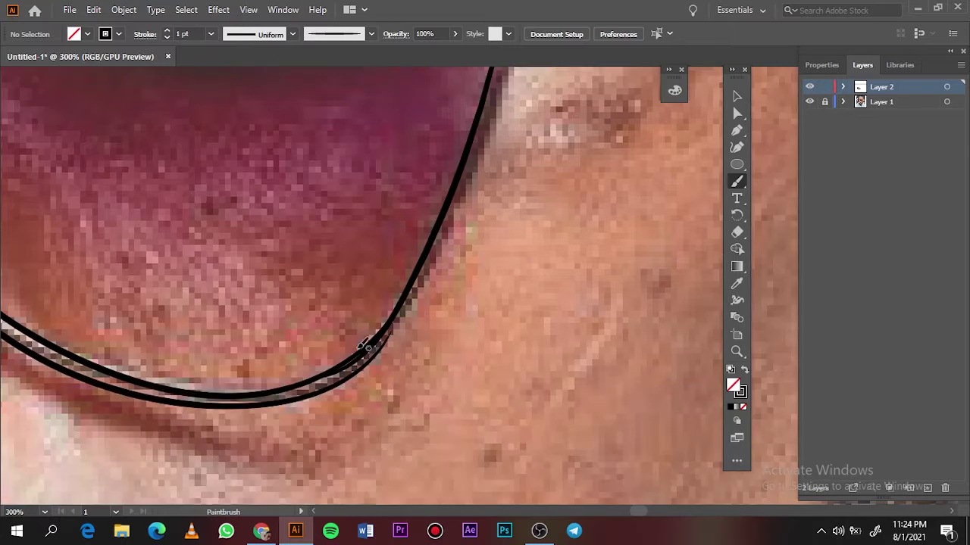
pyautogui.scroll(5, 364, 342)
# Complete the right lens top outline, joining it to the existing line.
pyautogui.scroll(-3, 326, 141)
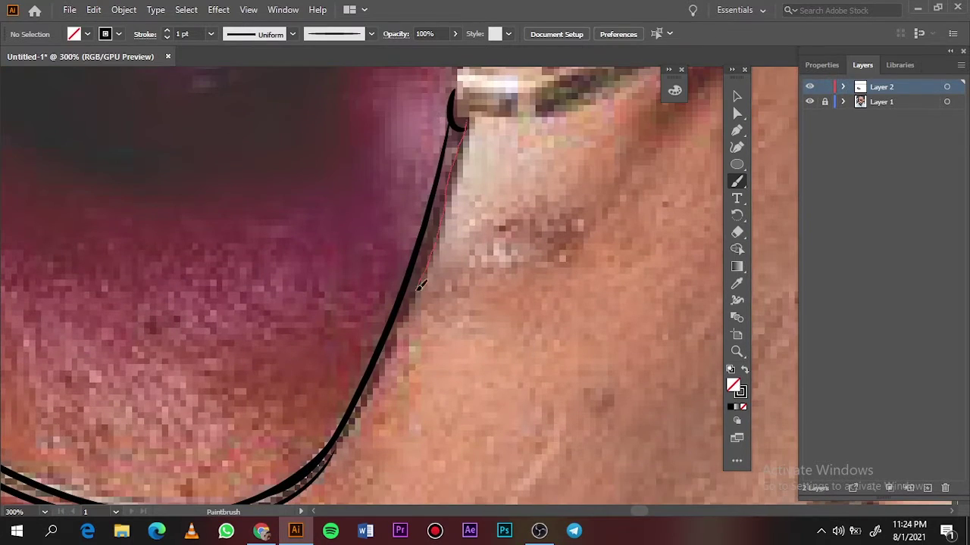
pyautogui.scroll(-2, 364, 277)
pyautogui.scroll(-2, 95, 262)
pyautogui.scroll(3, 515, 350)
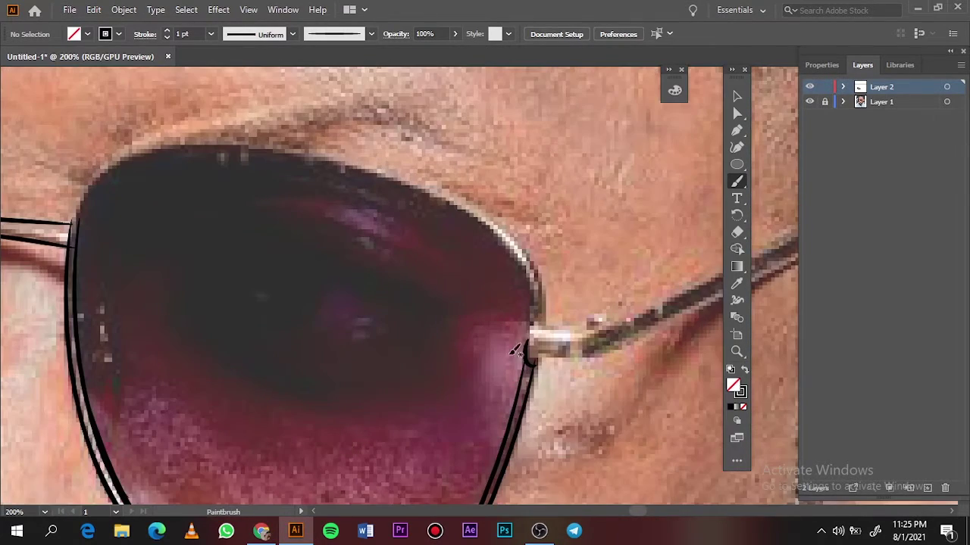
pyautogui.moveTo(361, 166); pyautogui.dragTo(281, 155)
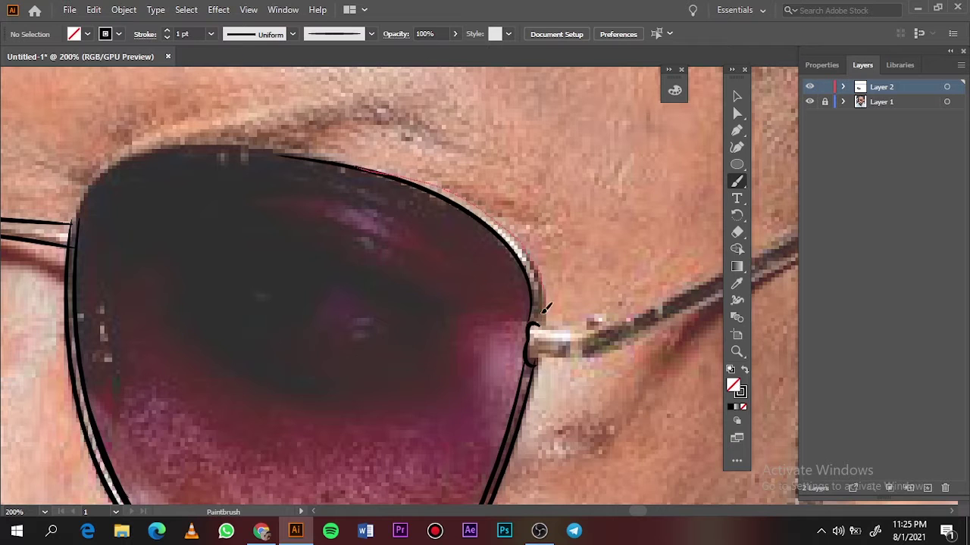
pyautogui.scroll(3, 544, 306)
pyautogui.scroll(-1, 634, 297)
pyautogui.scroll(-3, 424, 288)
pyautogui.scroll(2, 295, 195)
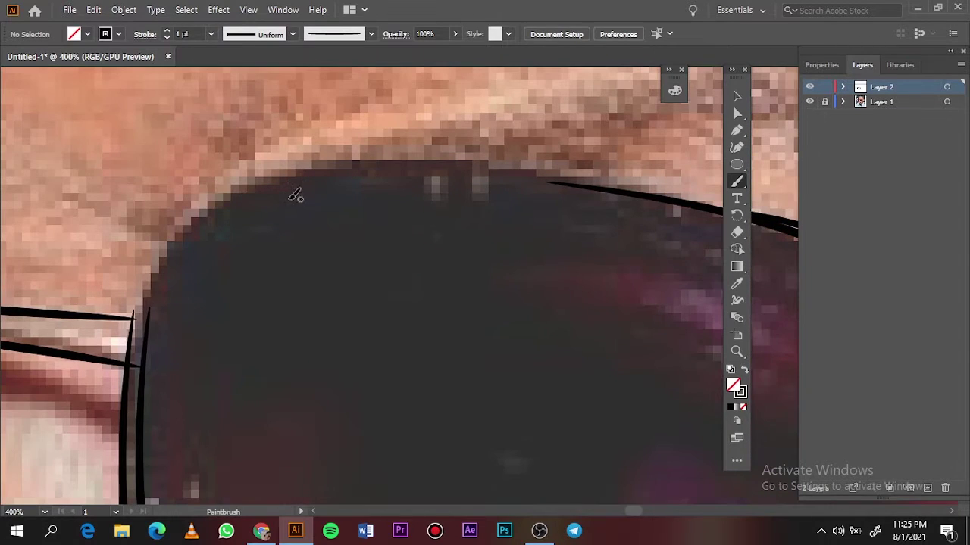
pyautogui.moveTo(291, 166); pyautogui.dragTo(550, 179)
pyautogui.moveTo(279, 175); pyautogui.dragTo(274, 179)
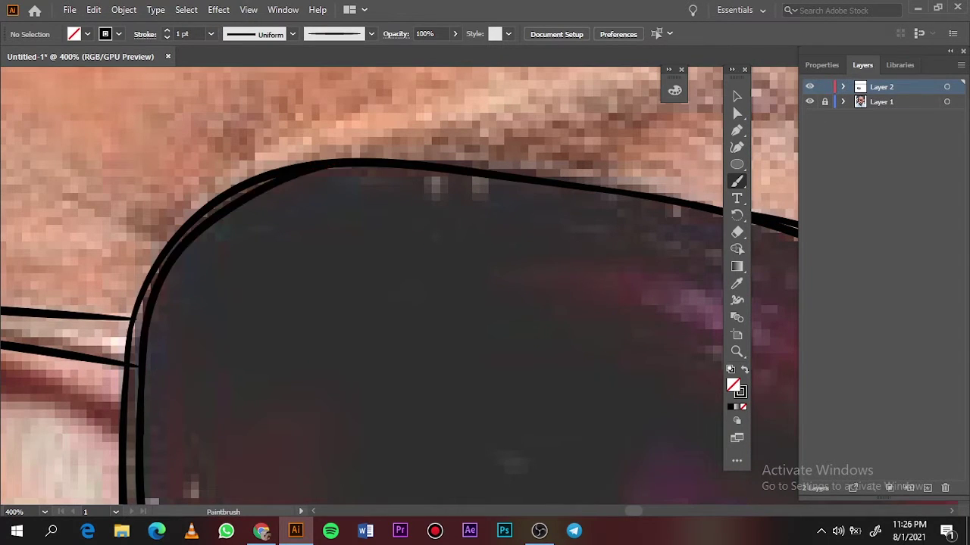
pyautogui.scroll(-2, 158, 174)
pyautogui.scroll(4, 152, 227)
# Select all the strokes and expand their appearance into filled shapes.
pyautogui.press('v')
pyautogui.hotkey('ctrl', 'a')
pyautogui.click(123, 9)
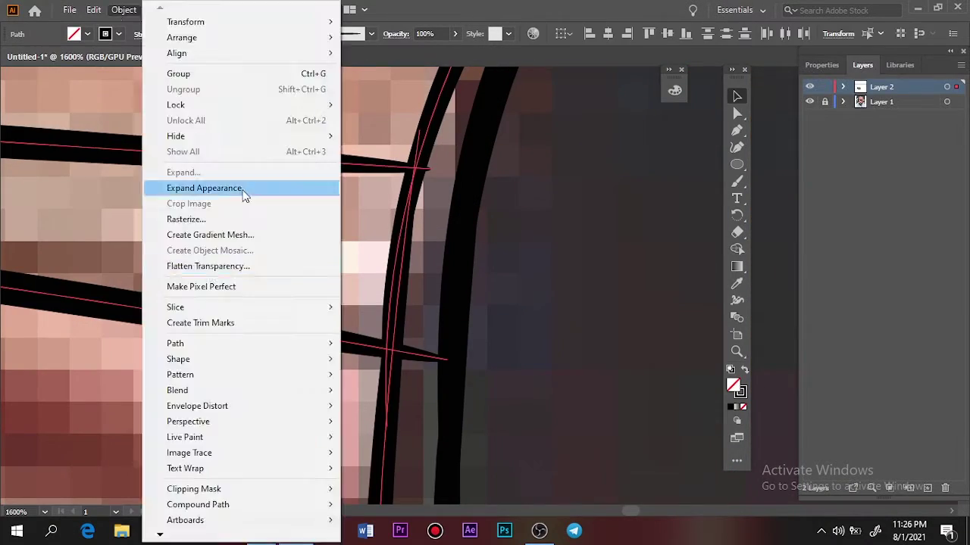
pyautogui.click(244, 188)
# Exit the group, fit the artboard, and toggle the reference photo to check the lines.
pyautogui.doubleClick(422, 353)
pyautogui.press('Escape')
pyautogui.hotkey('ctrl', '0')
pyautogui.click(862, 65)
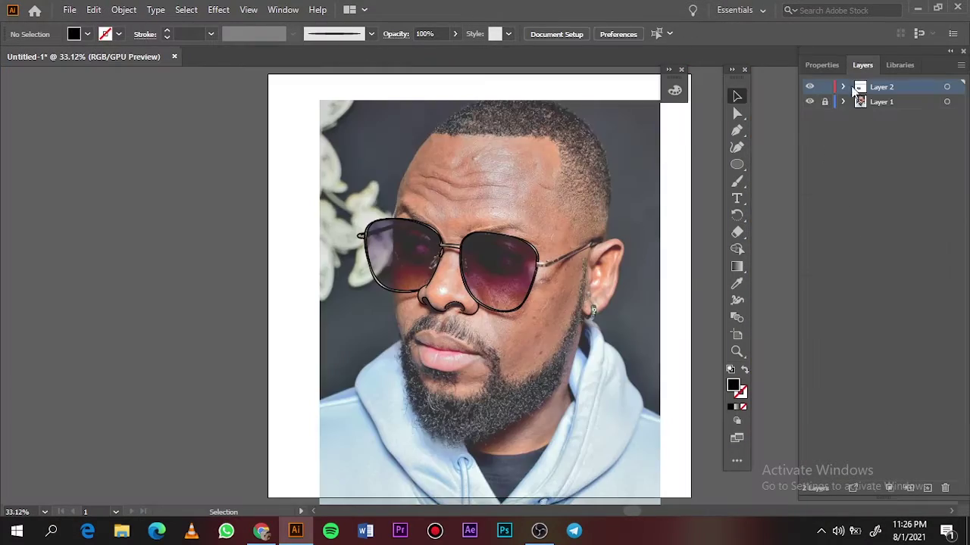
pyautogui.click(809, 102)
pyautogui.scroll(5, 464, 369)
# With a black Paintbrush stroke, trace the line between the lips and the lower lip.
pyautogui.scroll(-5, 464, 369)
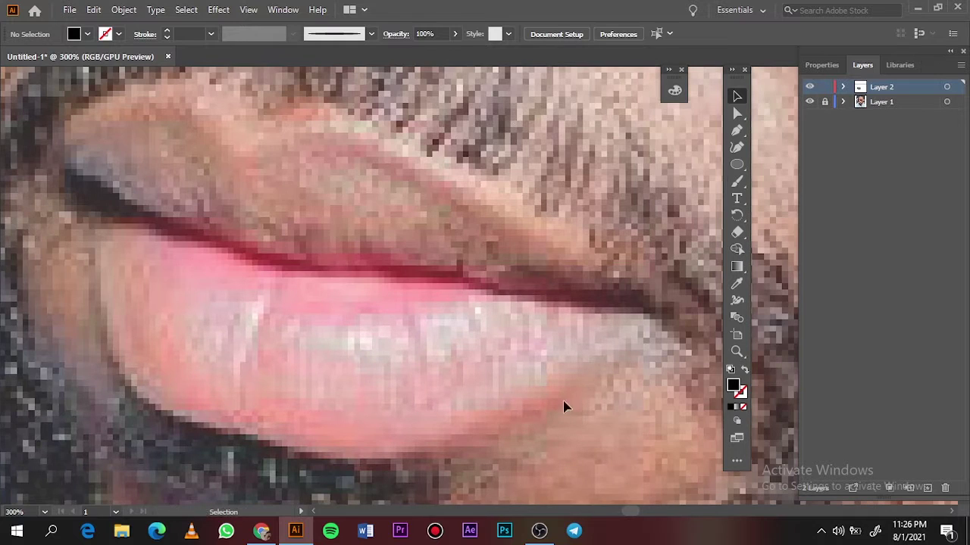
pyautogui.press('b')
pyautogui.hotkey('shift', 'x')
pyautogui.moveTo(61, 158); pyautogui.dragTo(253, 248)
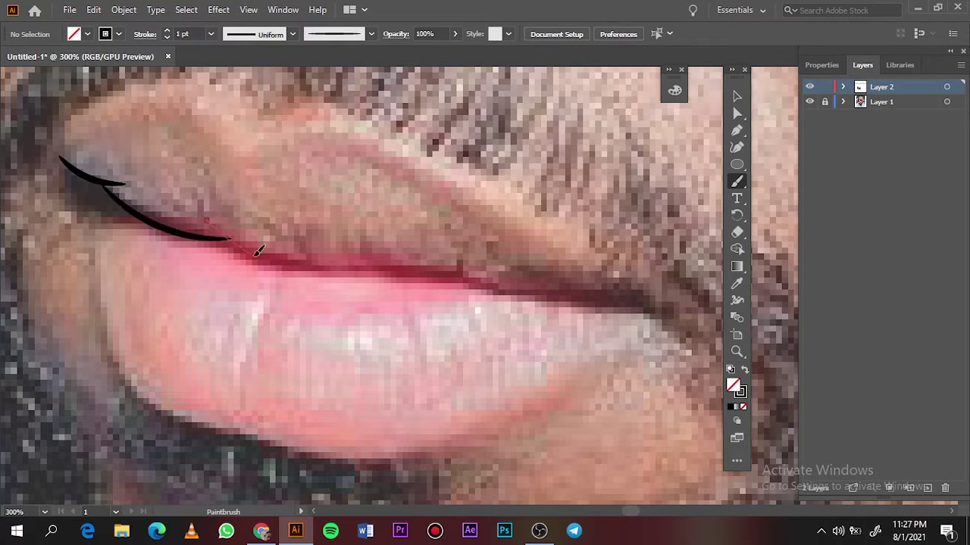
pyautogui.moveTo(204, 218)
pyautogui.mouseDown()
pyautogui.moveTo(321, 268)
pyautogui.moveTo(691, 334)
pyautogui.mouseUp()
pyautogui.moveTo(91, 190); pyautogui.dragTo(279, 431)
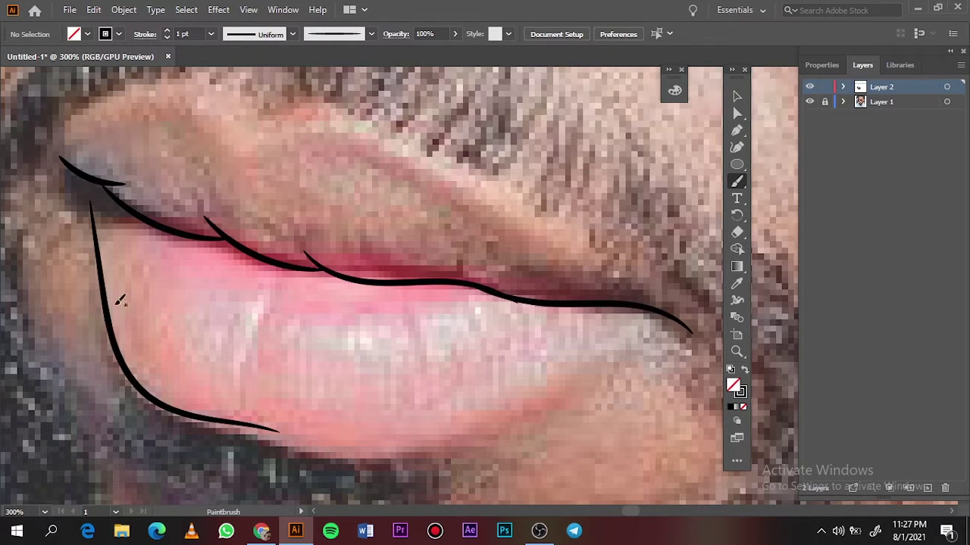
pyautogui.moveTo(224, 417); pyautogui.dragTo(316, 441)
pyautogui.hotkey('ctrl', 'z')
pyautogui.hotkey('ctrl', 'z')
pyautogui.moveTo(208, 423); pyautogui.dragTo(447, 455)
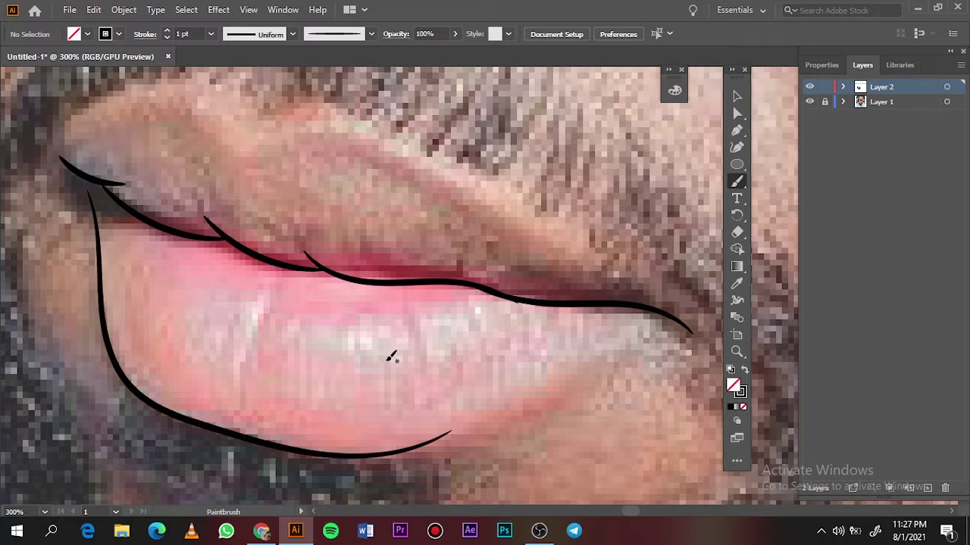
pyautogui.hotkey('ctrl', 'z')
pyautogui.moveTo(306, 445); pyautogui.dragTo(667, 309)
# Outline the upper lip over the cupid's bow to the corner.
pyautogui.scroll(-3, 233, 419)
pyautogui.hscroll(1, 346, 320)
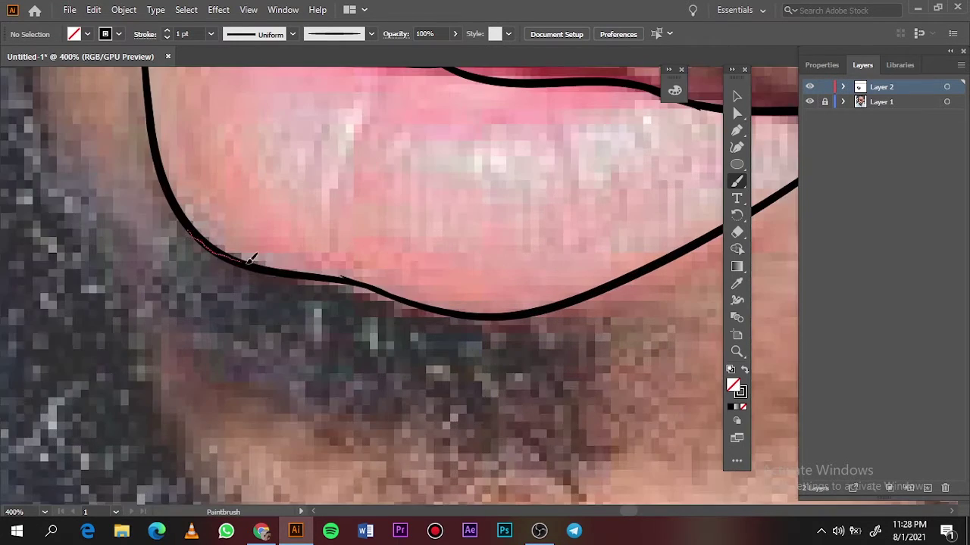
pyautogui.scroll(3, 628, 275)
pyautogui.scroll(2, 454, 307)
pyautogui.hscroll(-1, 344, 296)
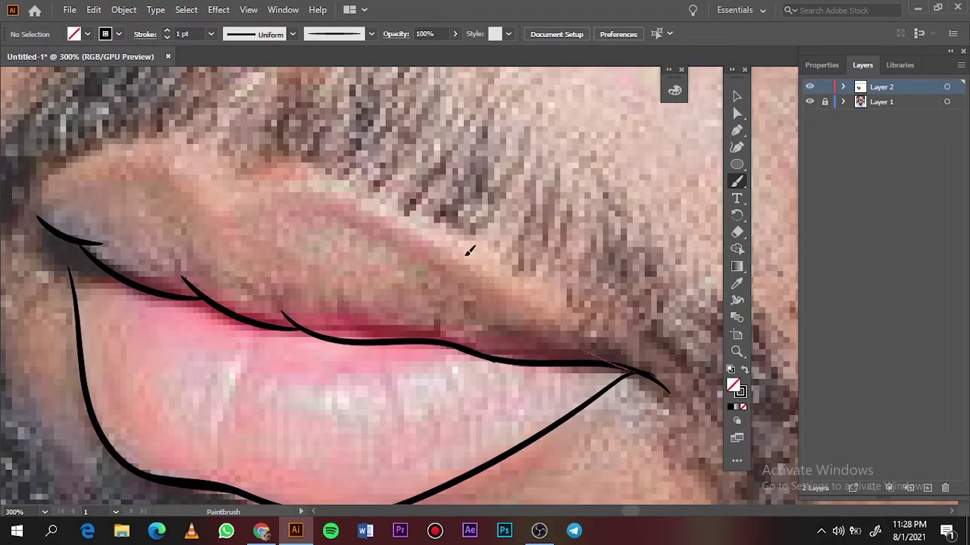
pyautogui.moveTo(284, 166); pyautogui.dragTo(629, 371)
pyautogui.moveTo(236, 186); pyautogui.dragTo(37, 224)
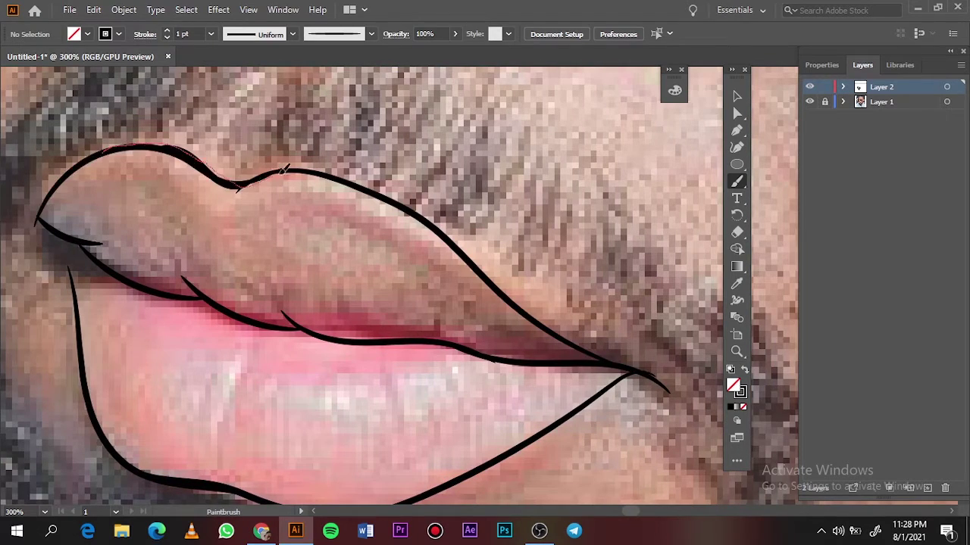
pyautogui.hotkey('ctrl', '0')
pyautogui.scroll(10, 479, 355)
# Draw black-filled Pencil shapes at the right and left lip corners.
pyautogui.press('n')
pyautogui.hotkey('shift', 'x')
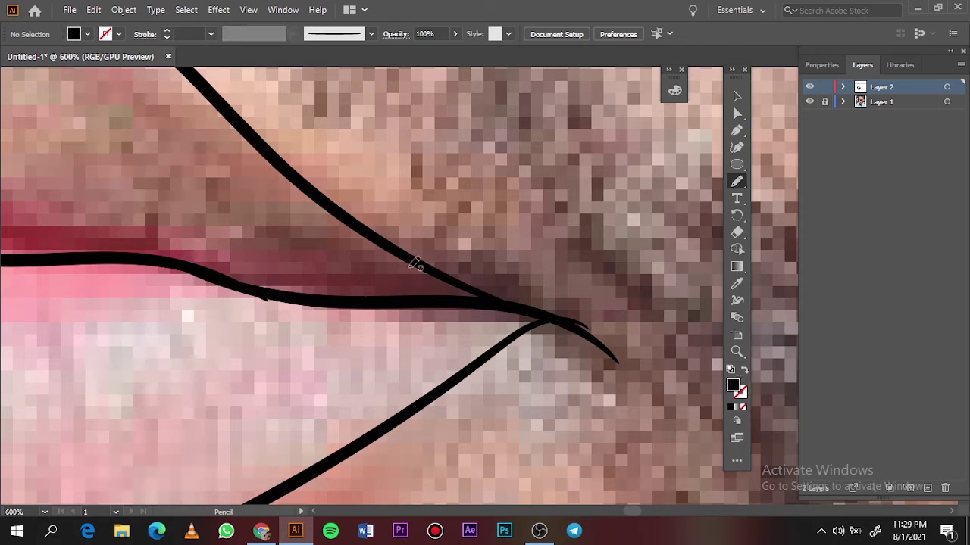
pyautogui.moveTo(570, 310); pyautogui.dragTo(485, 303)
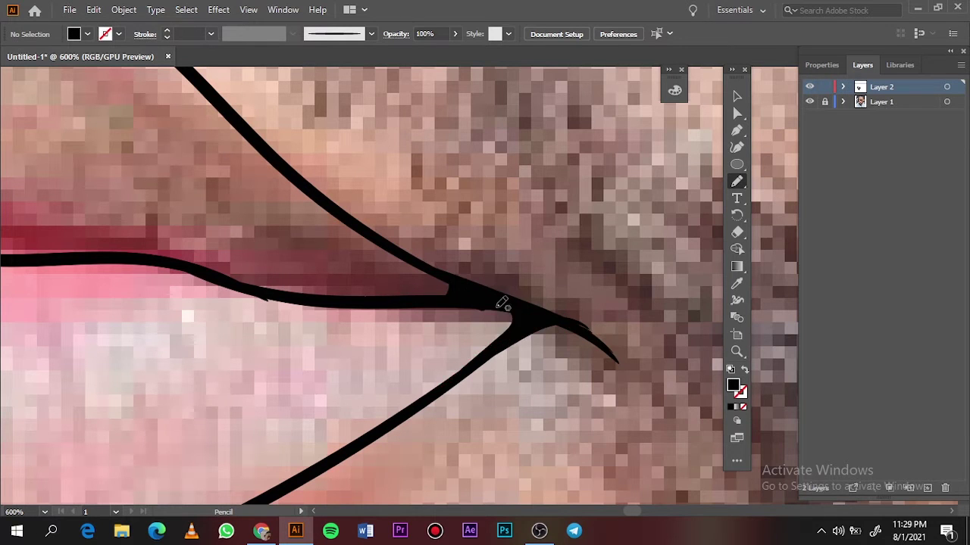
pyautogui.hscroll(-10, 329, 162)
pyautogui.scroll(1, 329, 162)
pyautogui.moveTo(311, 143); pyautogui.dragTo(306, 163)
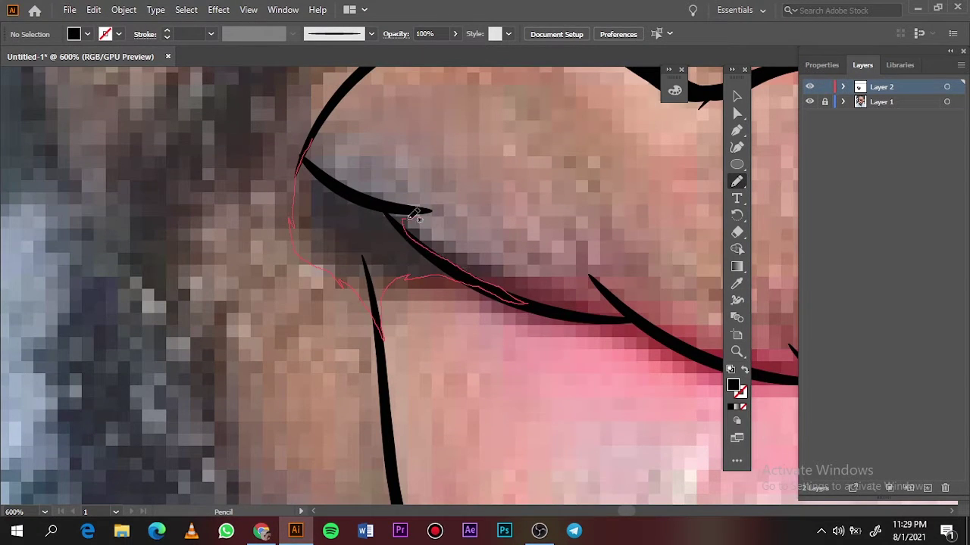
pyautogui.moveTo(415, 217); pyautogui.dragTo(413, 216)
# Hide the reference photo and add more filled black shading shapes around the lips.
pyautogui.hotkey('ctrl', '0')
pyautogui.click(809, 101)
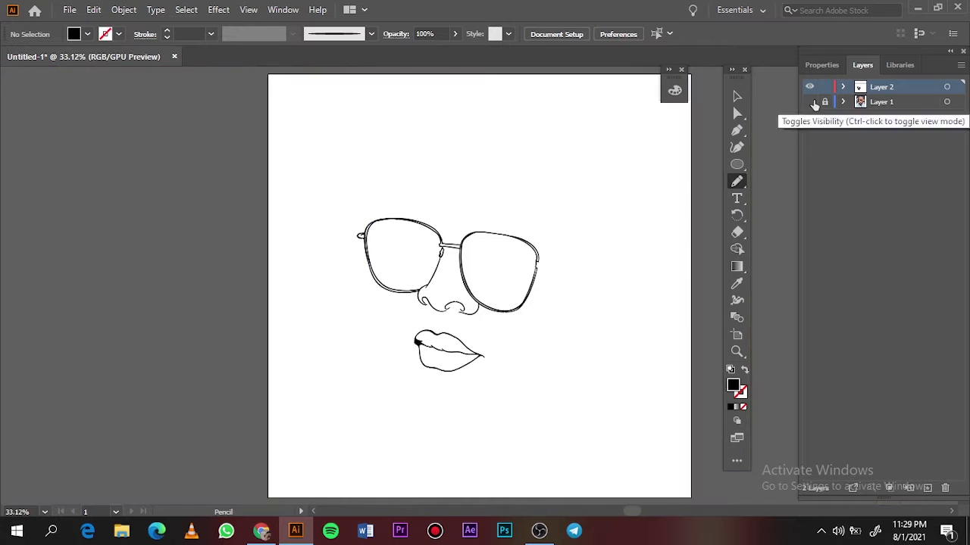
pyautogui.scroll(10, 463, 303)
pyautogui.moveTo(371, 203)
pyautogui.mouseDown()
pyautogui.moveTo(537, 141)
pyautogui.moveTo(461, 214)
pyautogui.mouseUp()
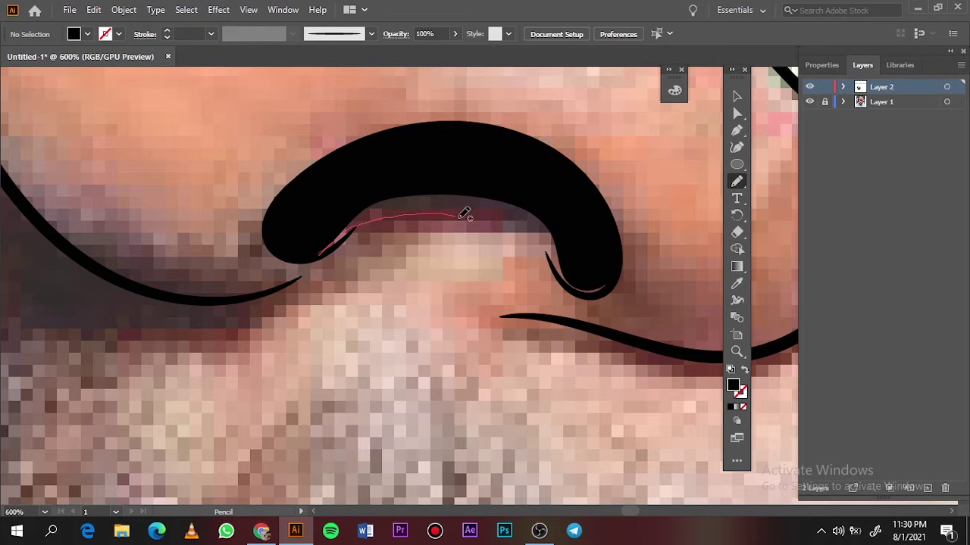
pyautogui.moveTo(598, 303); pyautogui.dragTo(318, 244)
pyautogui.hscroll(-10, 280, 130)
pyautogui.moveTo(330, 206)
pyautogui.mouseDown()
pyautogui.moveTo(322, 212)
pyautogui.moveTo(349, 260)
pyautogui.mouseUp()
pyautogui.hotkey('ctrl', '0')
pyautogui.scroll(5, 518, 252)
# Draw solid black upper eyelid and eye shapes in the lens, then toggle the photo.
pyautogui.scroll(-2, 518, 252)
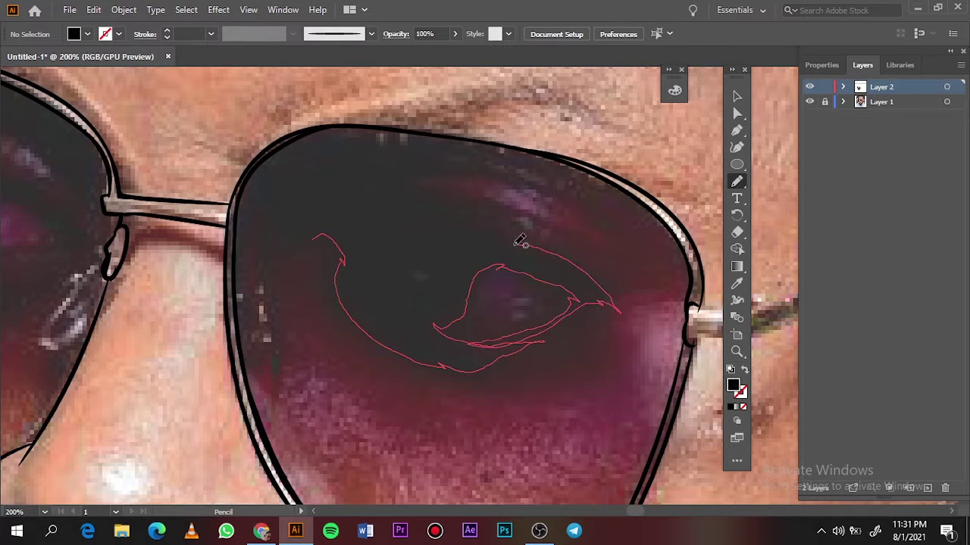
pyautogui.moveTo(477, 204); pyautogui.dragTo(487, 167)
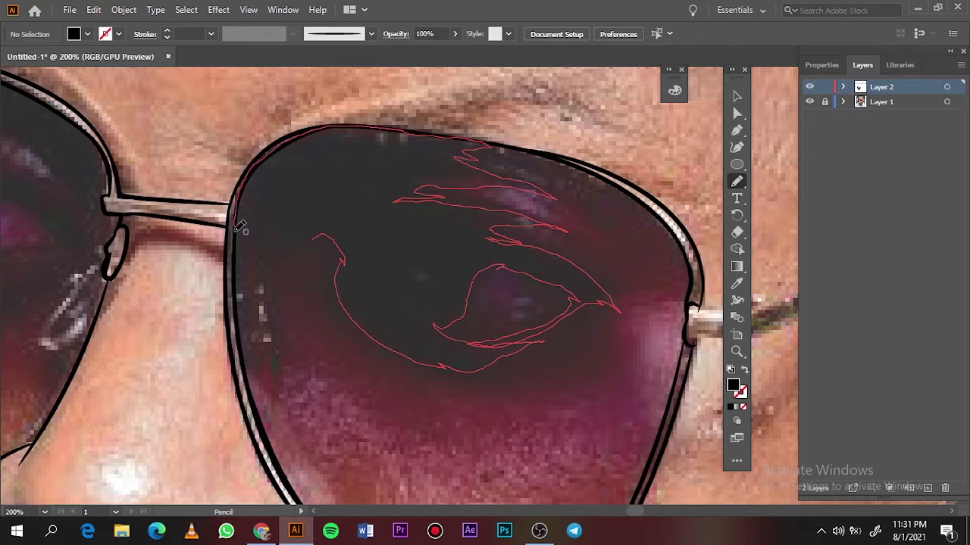
pyautogui.moveTo(261, 258); pyautogui.dragTo(262, 261)
pyautogui.hotkey('ctrl', '0')
pyautogui.click(809, 102)
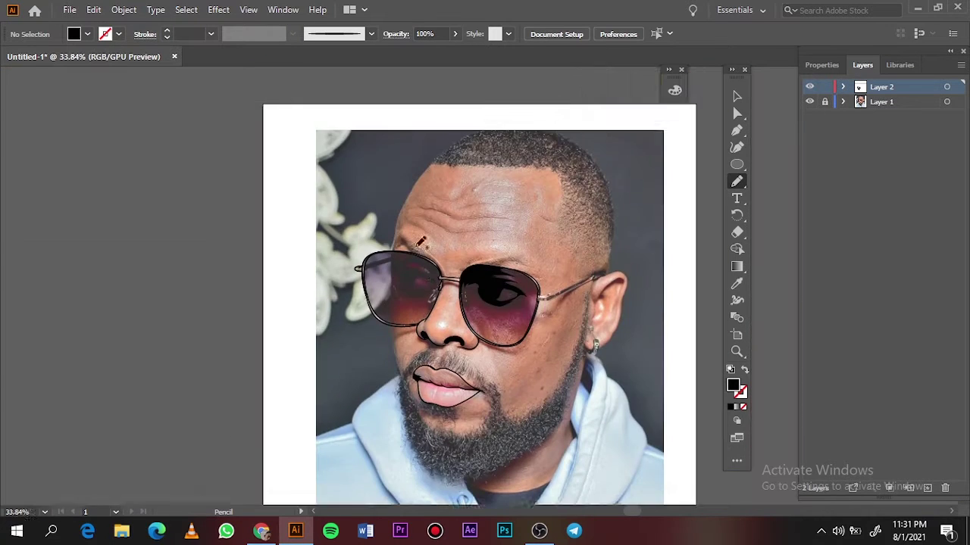
pyautogui.scroll(5, 383, 91)
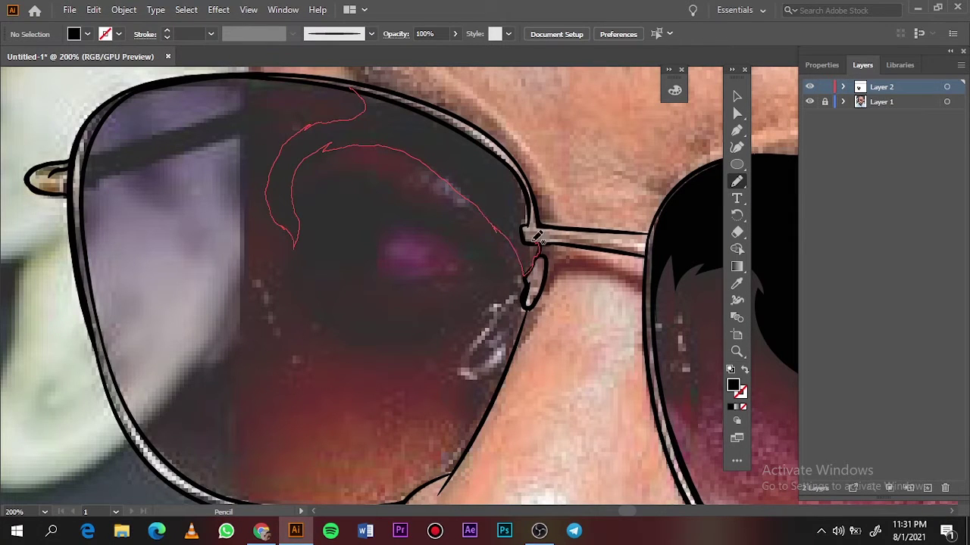
# Add a filled eyebrow shape in the left lens and fill the area beside the hinge.
pyautogui.moveTo(397, 96); pyautogui.dragTo(325, 77)
pyautogui.scroll(4, 549, 223)
pyautogui.moveTo(406, 272); pyautogui.dragTo(409, 274)
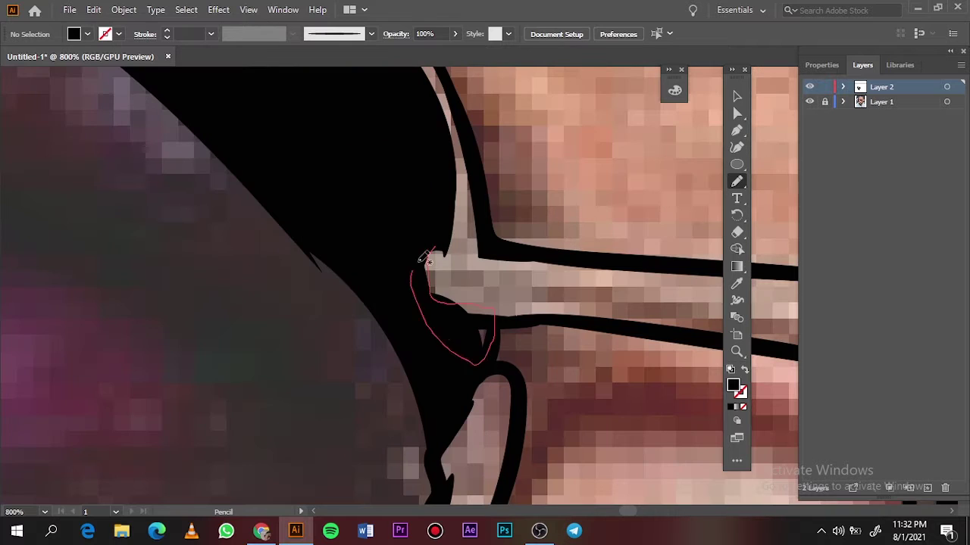
pyautogui.scroll(-3, 362, 225)
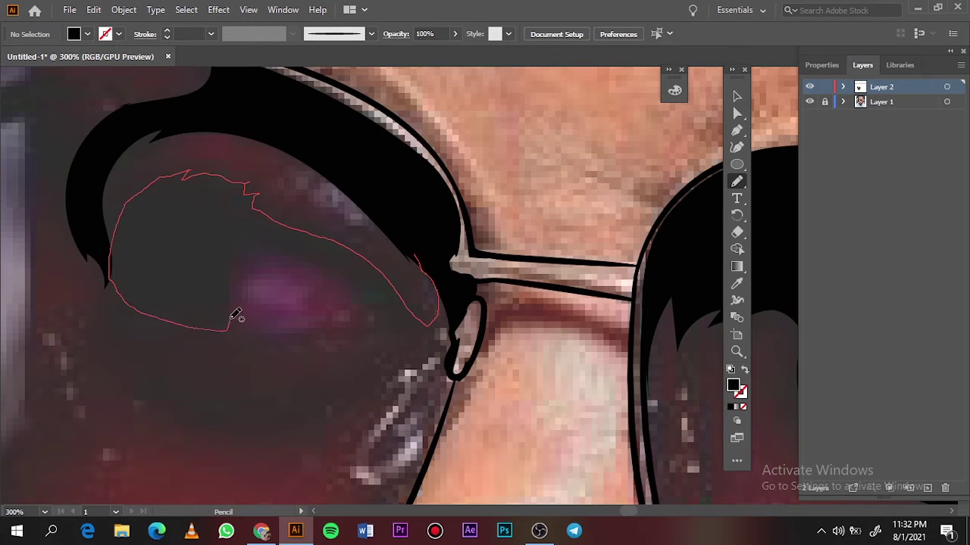
# Draw the left lens's upper and lower eyelid shapes, then hide the reference photo.
pyautogui.moveTo(447, 326); pyautogui.dragTo(443, 330)
pyautogui.hscroll(-5, 445, 271)
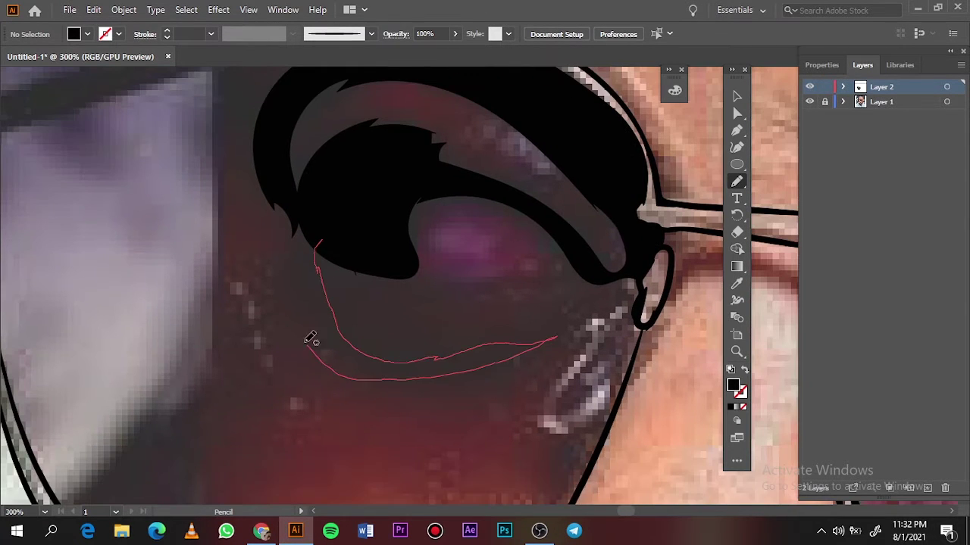
pyautogui.moveTo(339, 314); pyautogui.dragTo(317, 244)
pyautogui.moveTo(405, 235); pyautogui.dragTo(422, 259)
pyautogui.moveTo(469, 282); pyautogui.dragTo(379, 214)
pyautogui.hotkey('ctrl', '0')
pyautogui.click(809, 101)
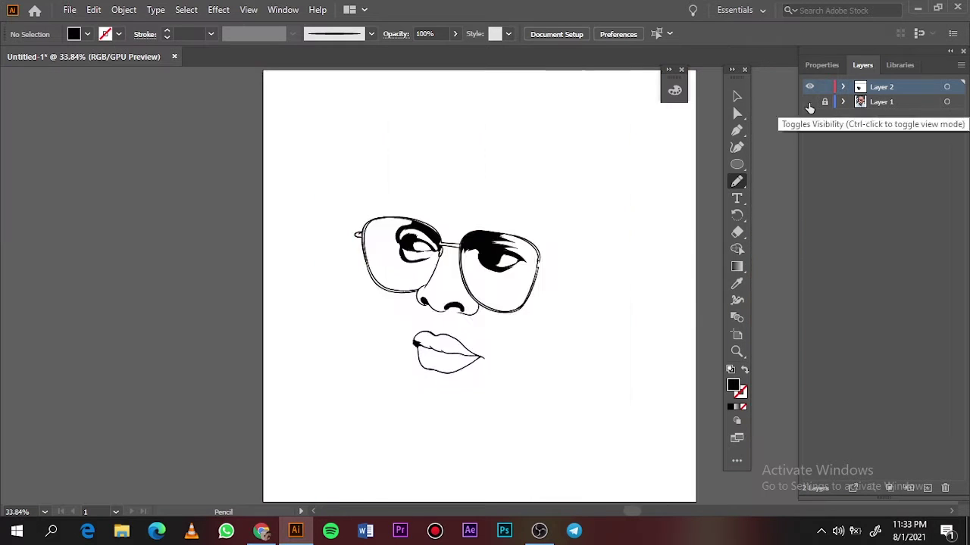
# With the reference photo shown, trace the glasses temple arm's upper and lower edges in black strokes.
pyautogui.click(809, 101)
pyautogui.scroll(5, 621, 236)
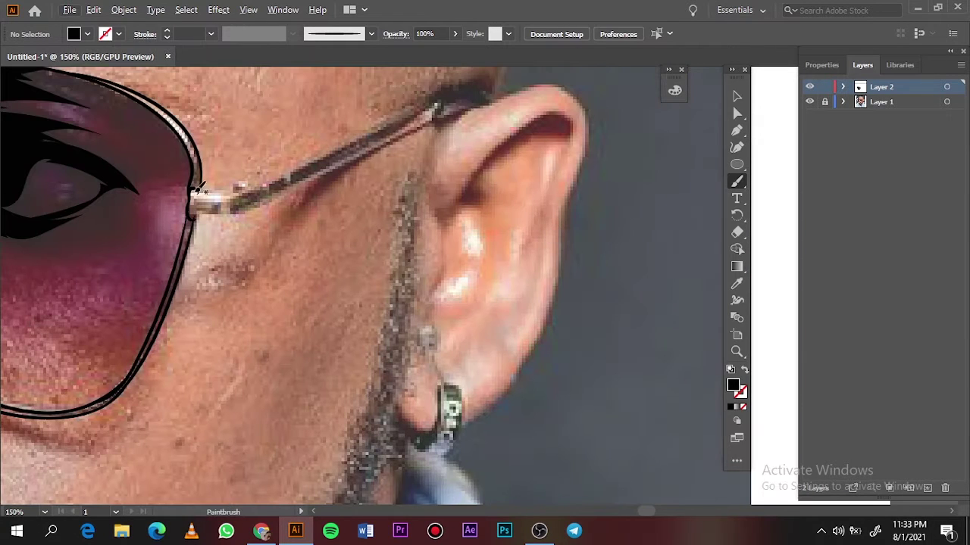
pyautogui.scroll(2, 225, 233)
pyautogui.hotkey('shift', 'x')
pyautogui.moveTo(362, 140); pyautogui.dragTo(168, 190)
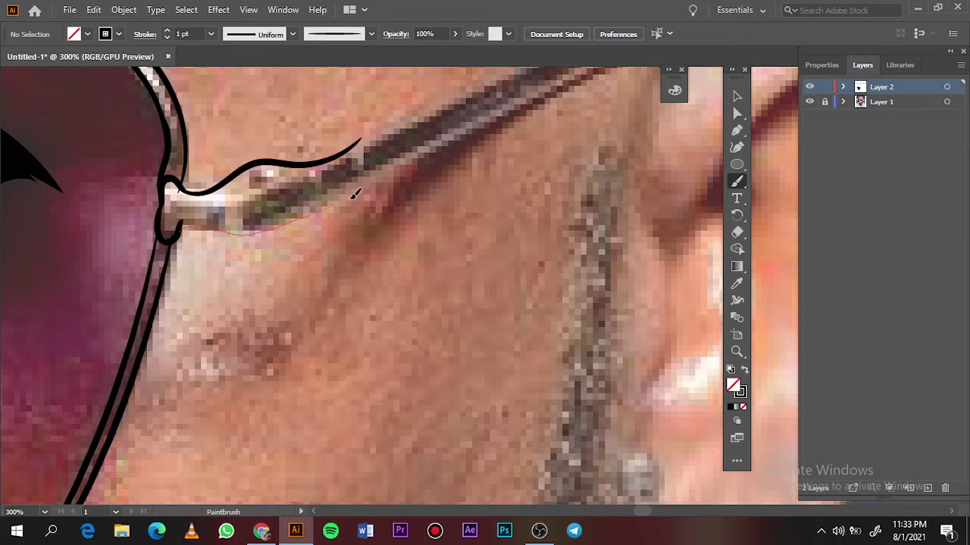
pyautogui.moveTo(569, 82); pyautogui.dragTo(170, 250)
pyautogui.scroll(4, 576, 238)
pyautogui.scroll(-3, 568, 151)
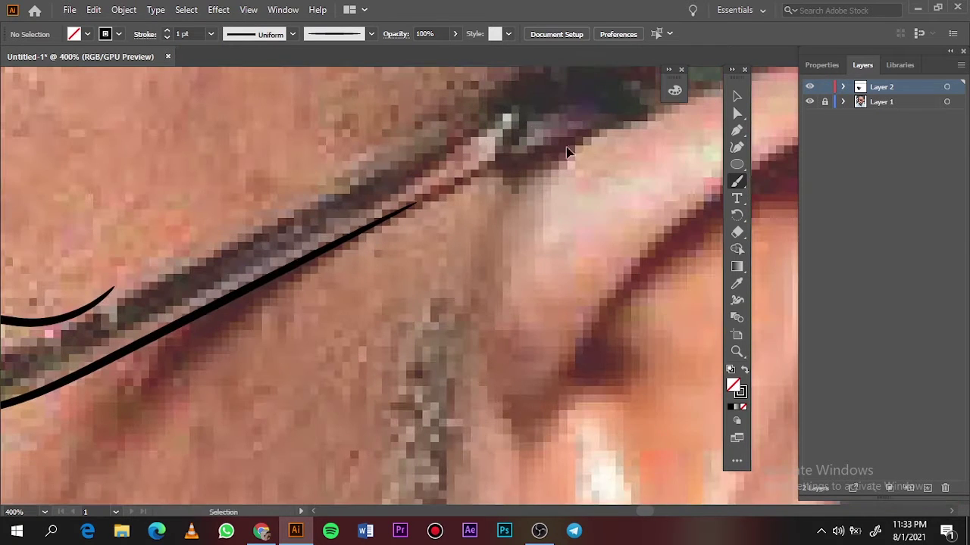
pyautogui.moveTo(400, 146); pyautogui.dragTo(553, 71)
pyautogui.scroll(1, 586, 264)
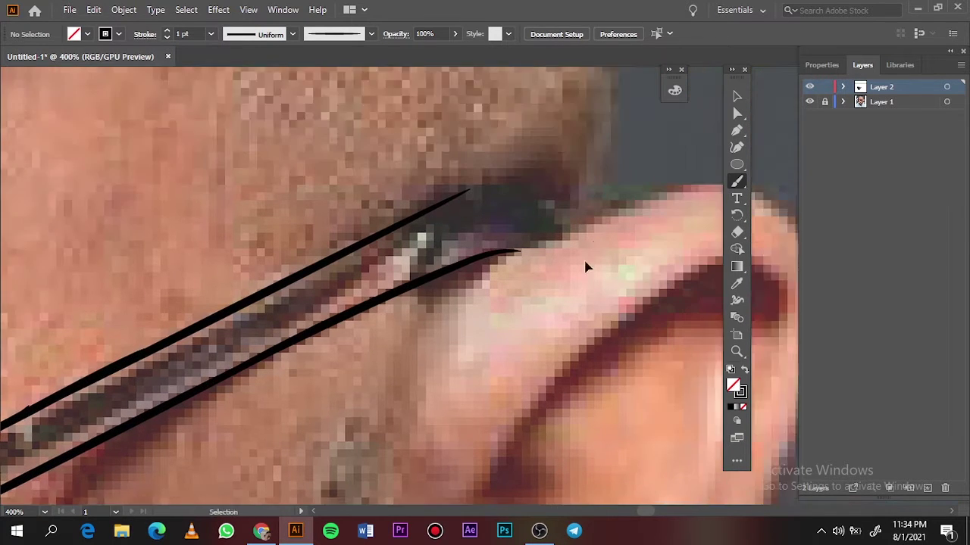
pyautogui.scroll(1, 587, 264)
pyautogui.moveTo(287, 222)
pyautogui.mouseDown()
pyautogui.moveTo(322, 203)
pyautogui.moveTo(574, 218)
pyautogui.mouseUp()
pyautogui.scroll(-3, 388, 120)
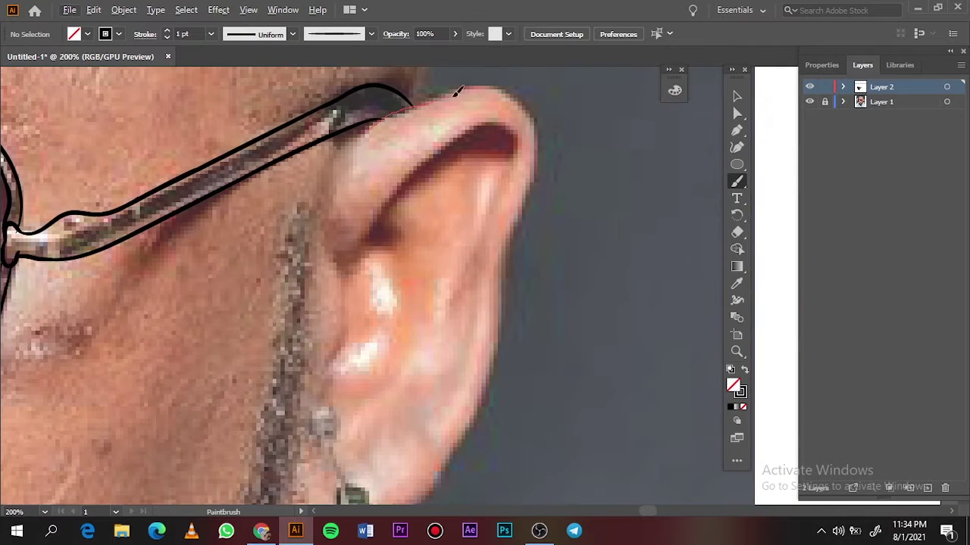
# Outline the ear's outer rim, the earlobe and the hanging earring base.
pyautogui.moveTo(455, 93); pyautogui.dragTo(494, 303)
pyautogui.moveTo(442, 478); pyautogui.dragTo(443, 479)
pyautogui.scroll(2, 442, 479)
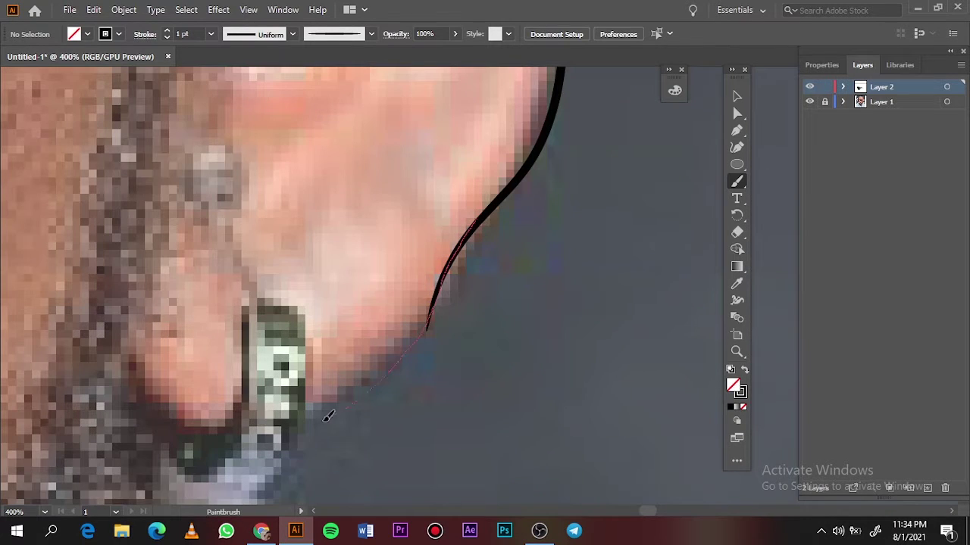
pyautogui.moveTo(328, 415)
pyautogui.mouseDown()
pyautogui.moveTo(309, 347)
pyautogui.moveTo(241, 363)
pyautogui.moveTo(227, 431)
pyautogui.moveTo(120, 346)
pyautogui.mouseUp()
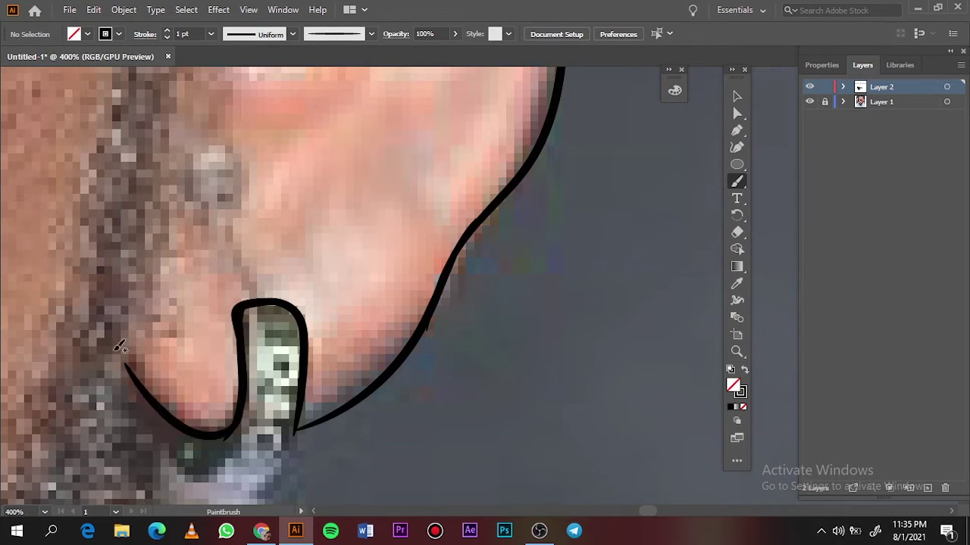
pyautogui.scroll(2, 213, 177)
pyautogui.moveTo(318, 327); pyautogui.dragTo(334, 356)
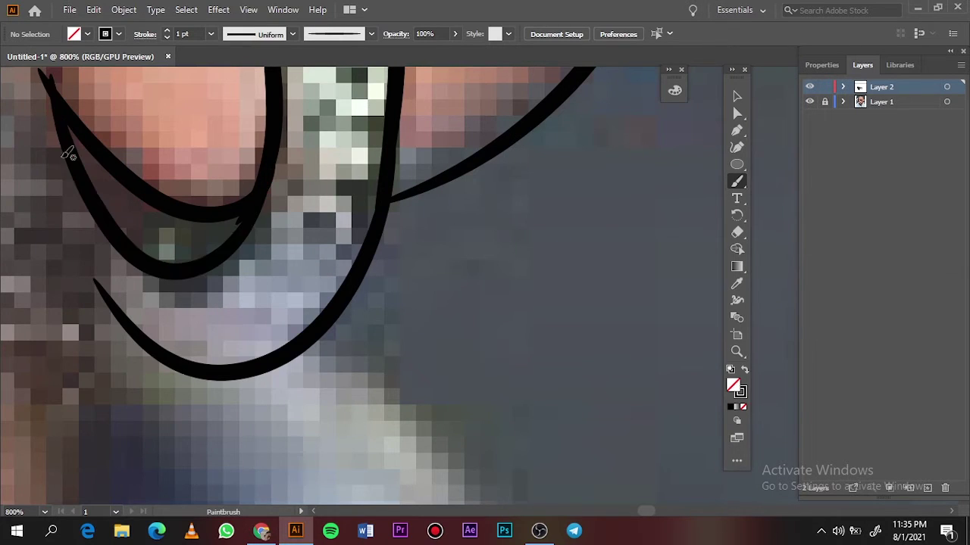
pyautogui.hotkey('ctrl', '0')
pyautogui.scroll(3, 622, 288)
# Add the ear's inner edge, inner rim, a fold line and a small loop above the earring.
pyautogui.moveTo(403, 315); pyautogui.dragTo(374, 381)
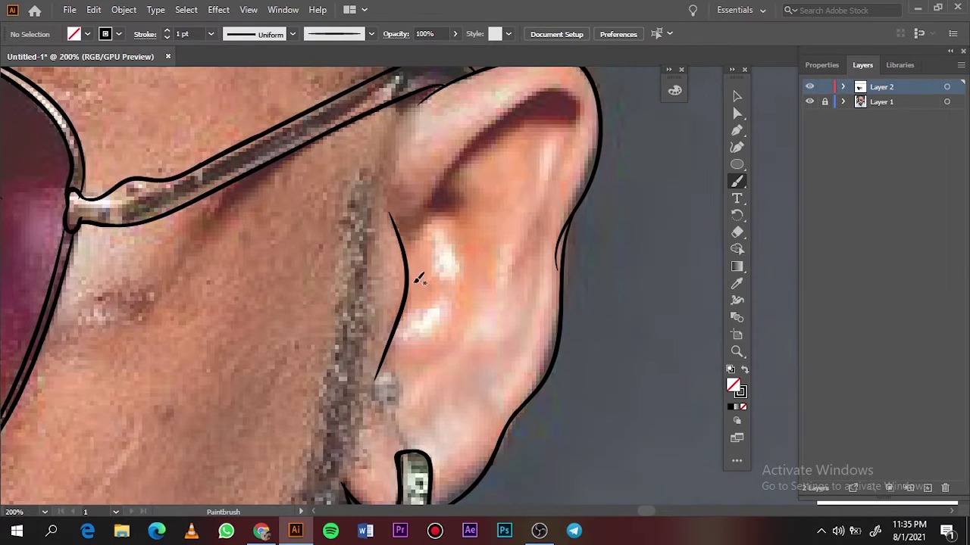
pyautogui.moveTo(552, 91); pyautogui.dragTo(487, 346)
pyautogui.moveTo(476, 215); pyautogui.dragTo(407, 380)
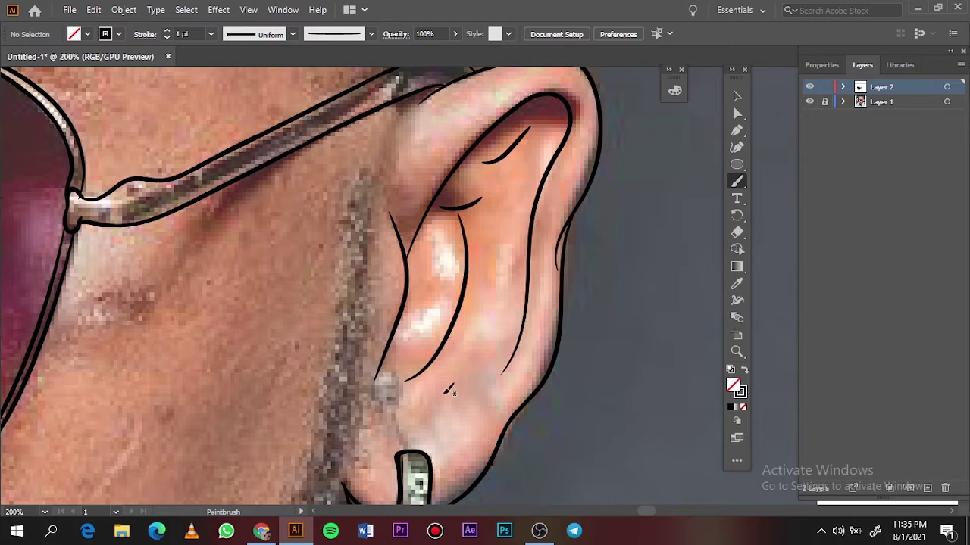
pyautogui.scroll(3, 447, 388)
pyautogui.moveTo(266, 345)
pyautogui.mouseDown()
pyautogui.moveTo(220, 257)
pyautogui.moveTo(247, 216)
pyautogui.mouseUp()
pyautogui.scroll(6, 180, 238)
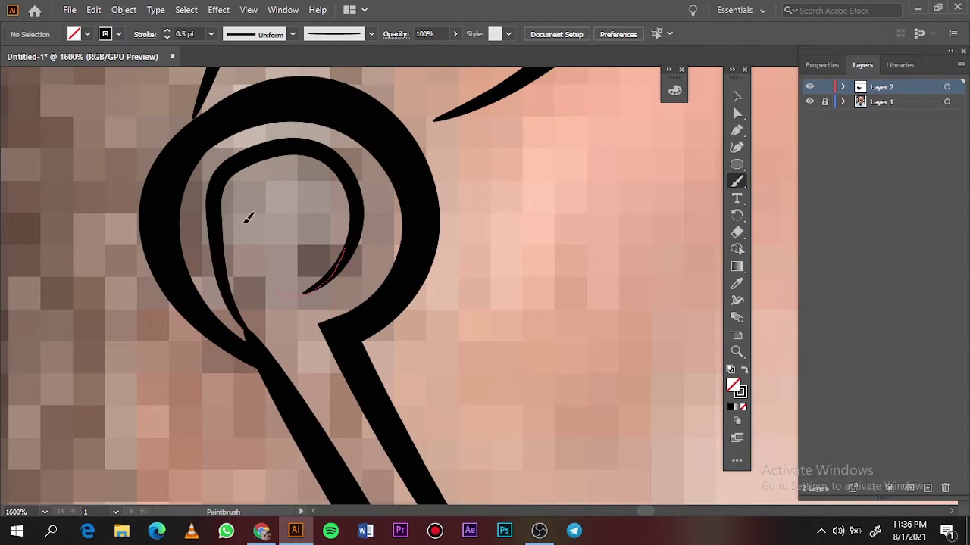
pyautogui.hotkey('ctrl', '0')
pyautogui.click(809, 102)
# Draw a solid black, unoutlined eyebrow shape above the left lens with the Pencil.
pyautogui.scroll(8, 272, 306)
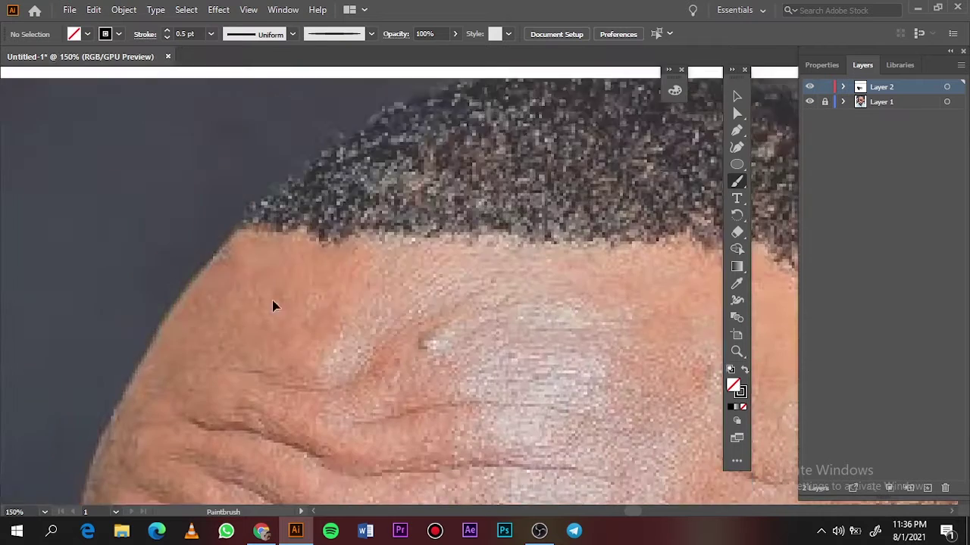
pyautogui.scroll(-3, 387, 225)
pyautogui.hotkey('shift', 'x')
pyautogui.press('n')
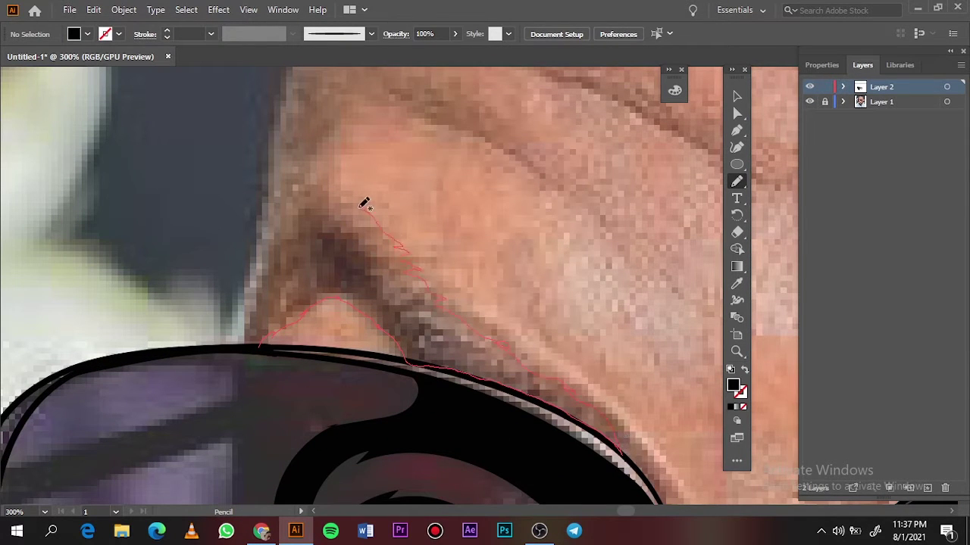
pyautogui.moveTo(274, 235); pyautogui.dragTo(262, 342)
pyautogui.hscroll(3, 383, 407)
pyautogui.scroll(4, 96, 318)
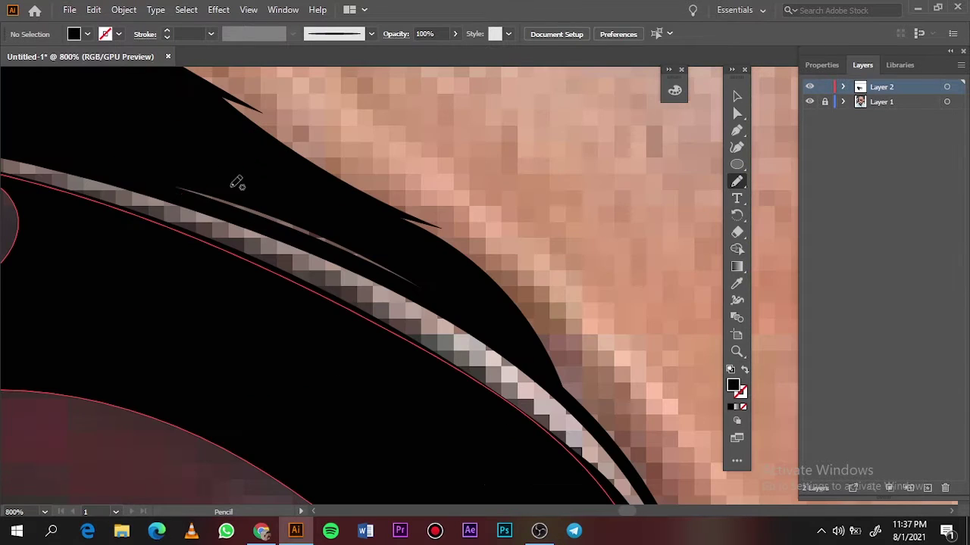
pyautogui.hotkey('ctrl', '0')
pyautogui.scroll(4, 463, 187)
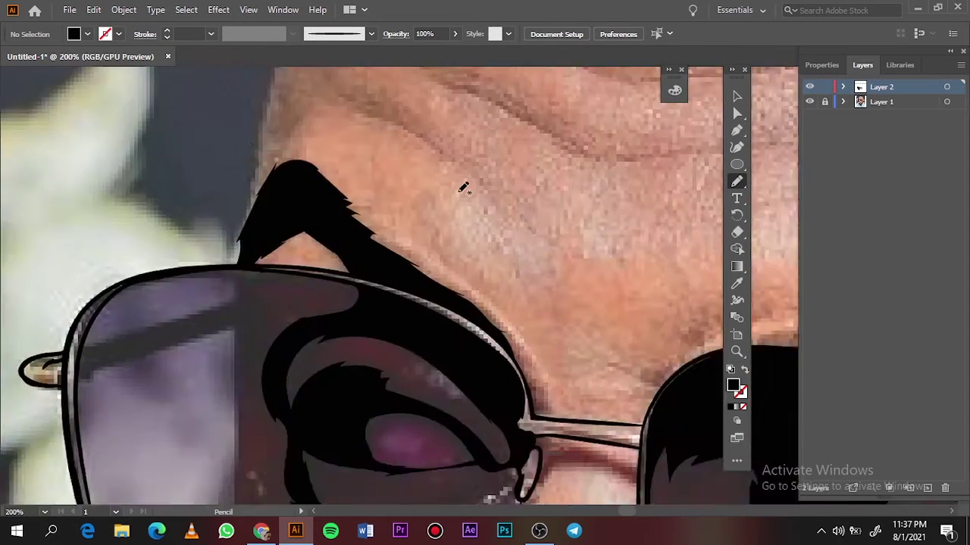
pyautogui.scroll(2, 466, 181)
# Switch back to black unfilled strokes and draw two glare lines inside the left lens.
pyautogui.hotkey('shift', 'x')
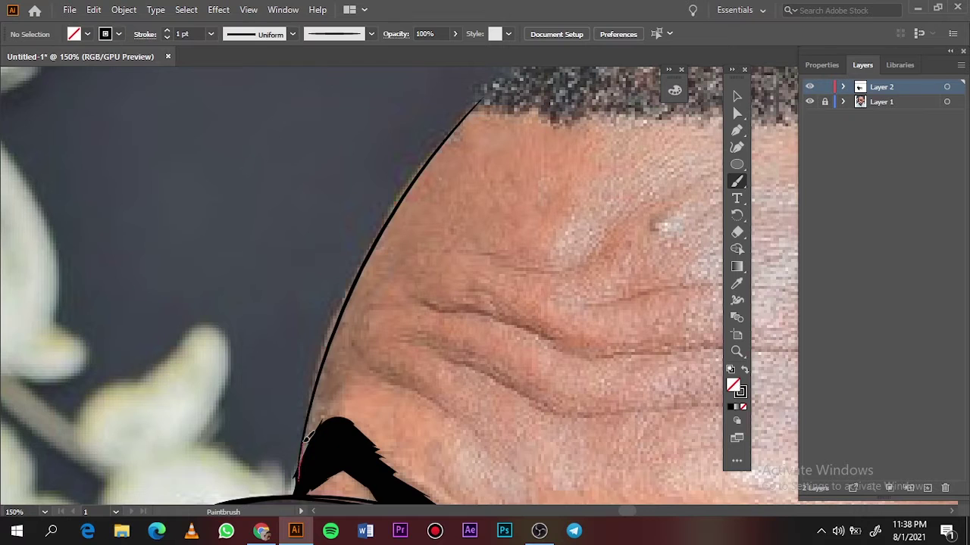
pyautogui.scroll(4, 190, 378)
pyautogui.hotkey('ctrl', '0')
pyautogui.click(810, 101)
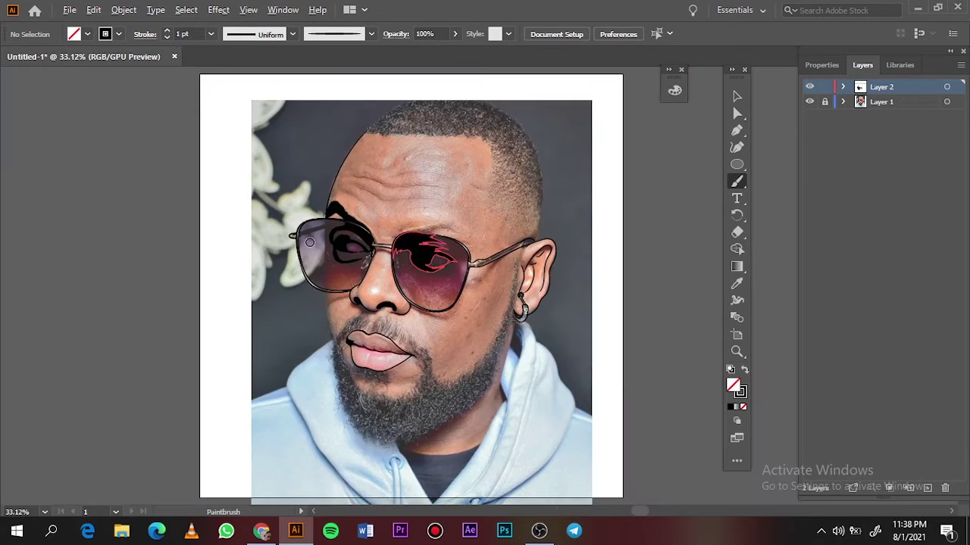
pyautogui.scroll(5, 388, 232)
pyautogui.scroll(3, 364, 228)
pyautogui.moveTo(159, 326); pyautogui.dragTo(184, 294)
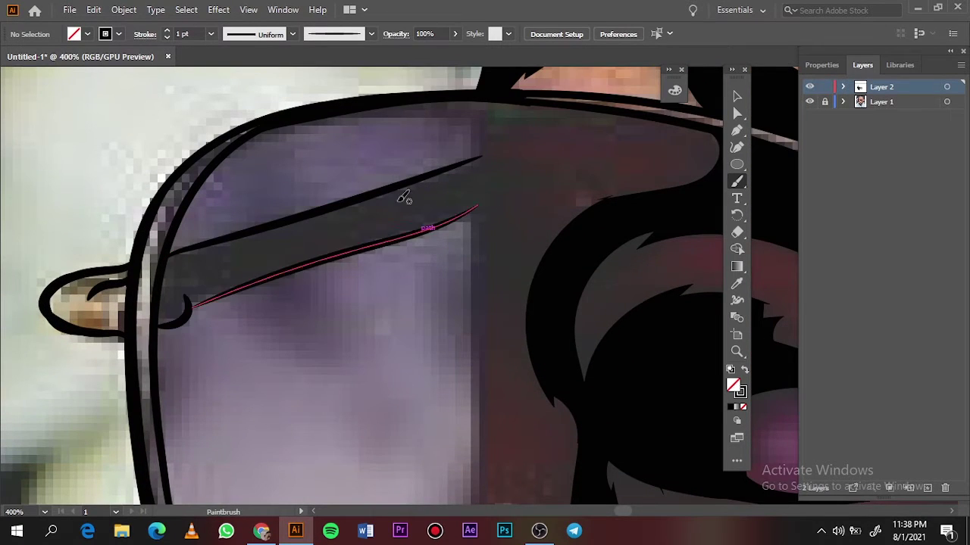
pyautogui.scroll(2, 326, 275)
pyautogui.moveTo(470, 197); pyautogui.dragTo(523, 182)
# Trace a line along the left lens's lower rim and check the portrait with the photo hidden.
pyautogui.scroll(-3, 379, 174)
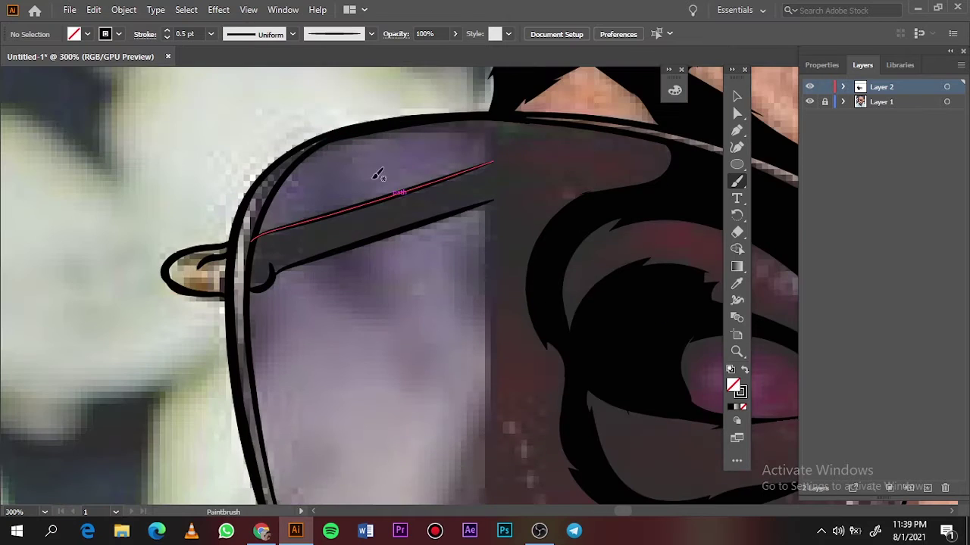
pyautogui.moveTo(491, 302); pyautogui.dragTo(491, 303)
pyautogui.scroll(-5, 477, 318)
pyautogui.moveTo(479, 157); pyautogui.dragTo(471, 326)
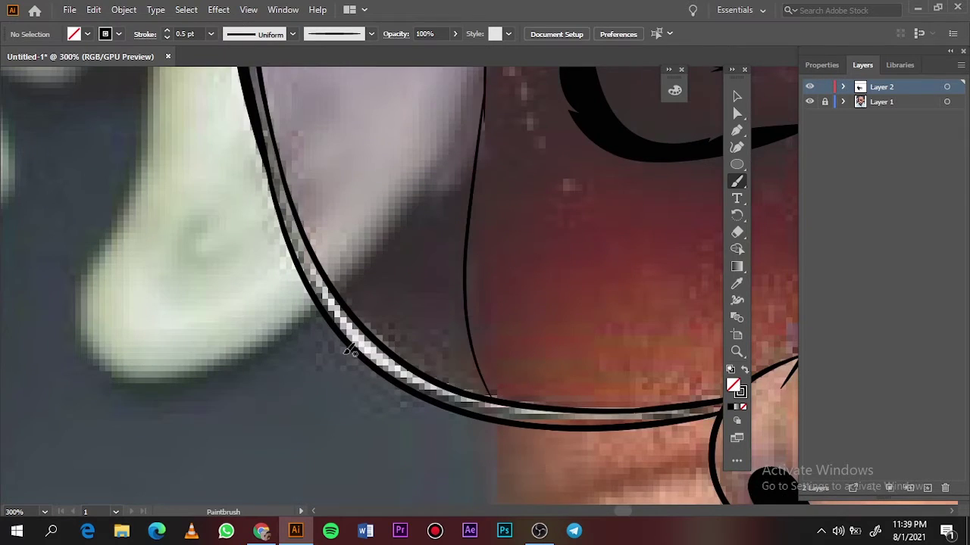
pyautogui.hotkey('ctrl', '0')
pyautogui.click(809, 102)
pyautogui.scroll(5, 364, 191)
# Fill the top-left hair black with the Pencil, adding a pointed tip at the hairline.
pyautogui.hscroll(-2, 363, 191)
pyautogui.press('n')
pyautogui.hotkey('shift', 'x')
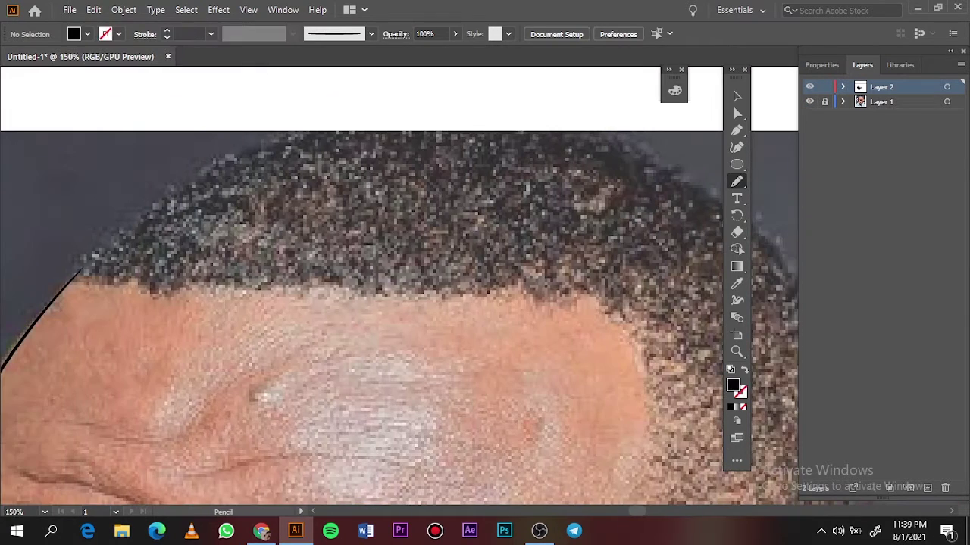
pyautogui.moveTo(279, 129); pyautogui.dragTo(68, 284)
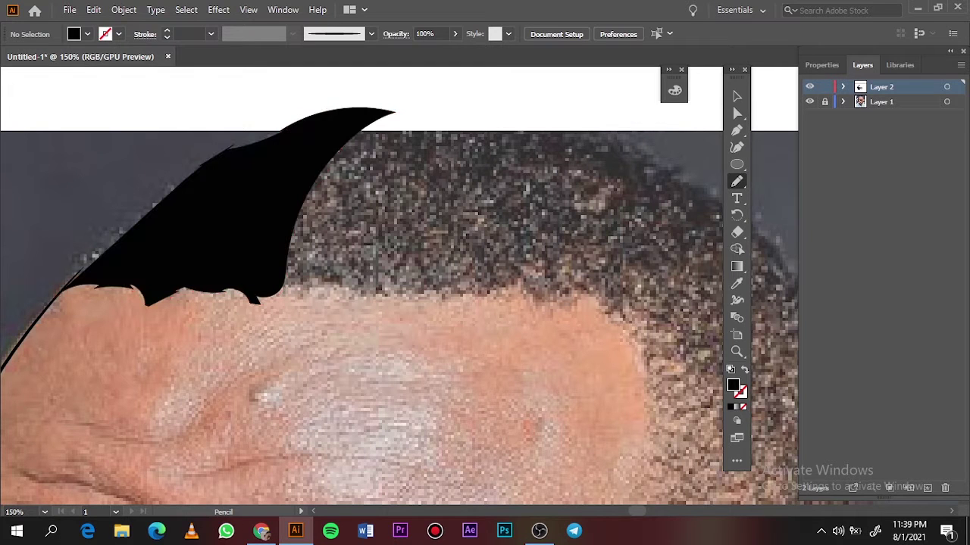
pyautogui.scroll(3, 75, 300)
pyautogui.moveTo(487, 91); pyautogui.dragTo(249, 355)
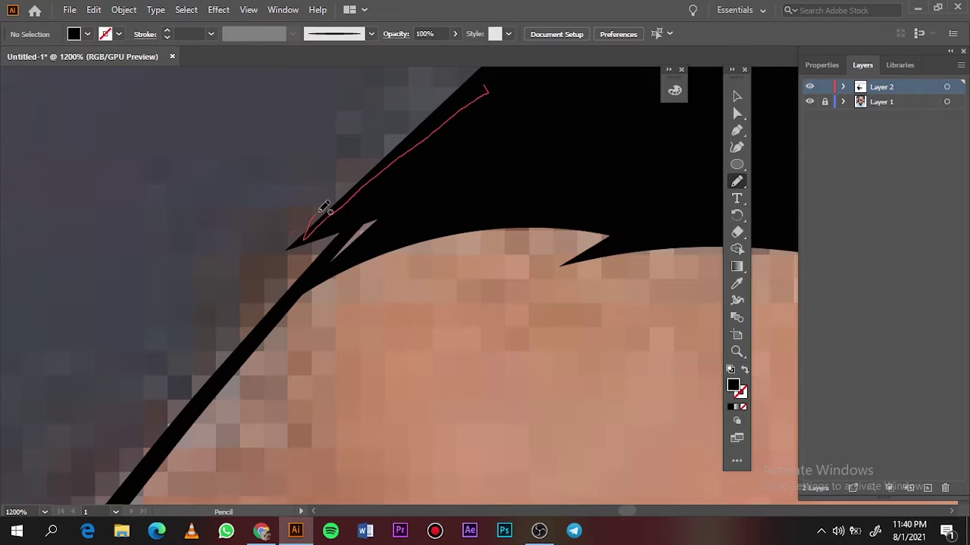
pyautogui.hotkey('ctrl', '0')
pyautogui.scroll(5, 498, 145)
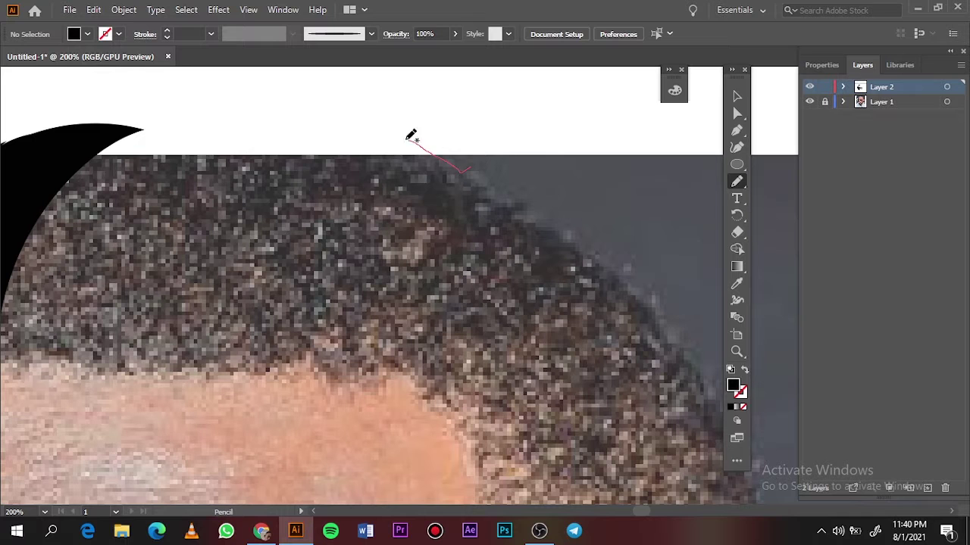
# Draw and close a solid black hair mass across the top of the head.
pyautogui.moveTo(410, 137); pyautogui.dragTo(197, 107)
pyautogui.hscroll(-3, 455, 227)
pyautogui.moveTo(576, 185); pyautogui.dragTo(518, 150)
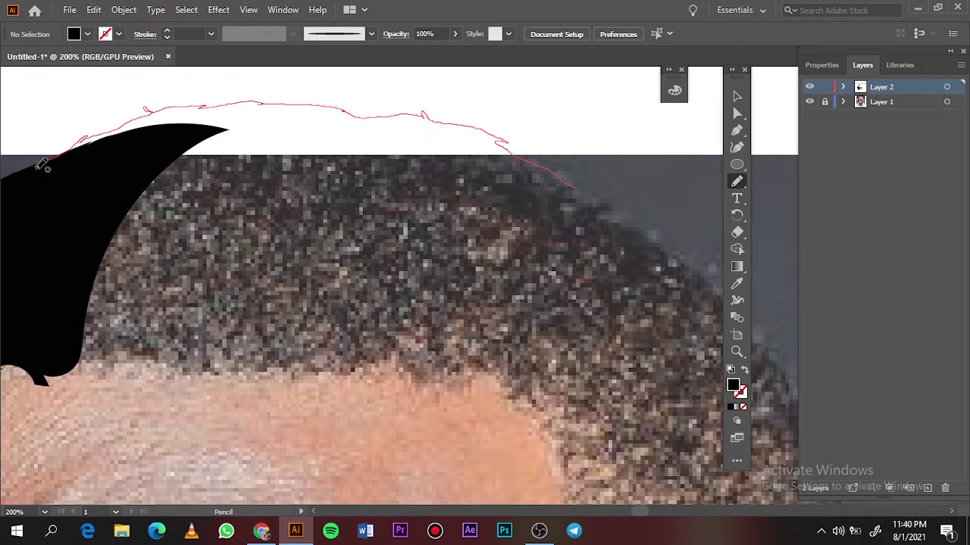
pyautogui.moveTo(37, 166); pyautogui.dragTo(201, 374)
pyautogui.moveTo(420, 394); pyautogui.dragTo(550, 189)
pyautogui.scroll(-5, 550, 188)
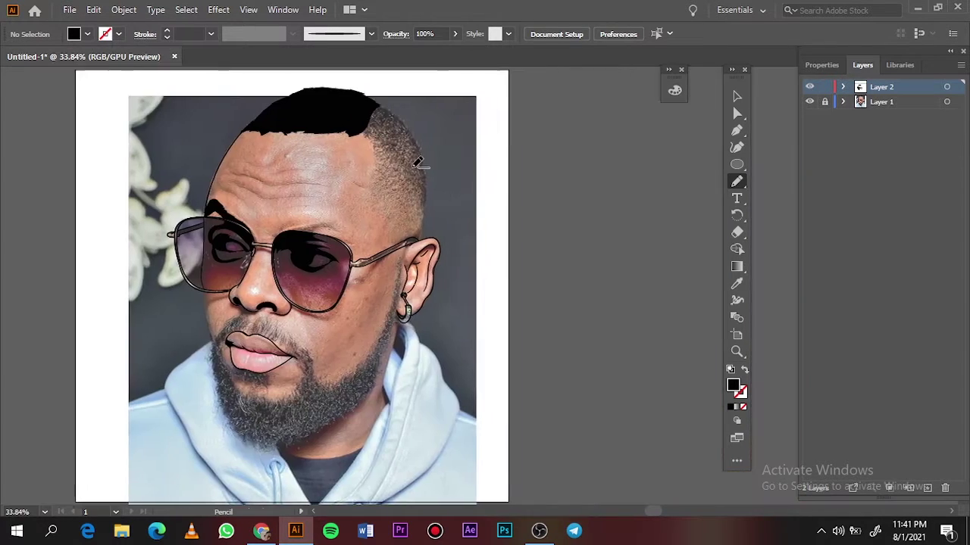
pyautogui.scroll(4, 422, 162)
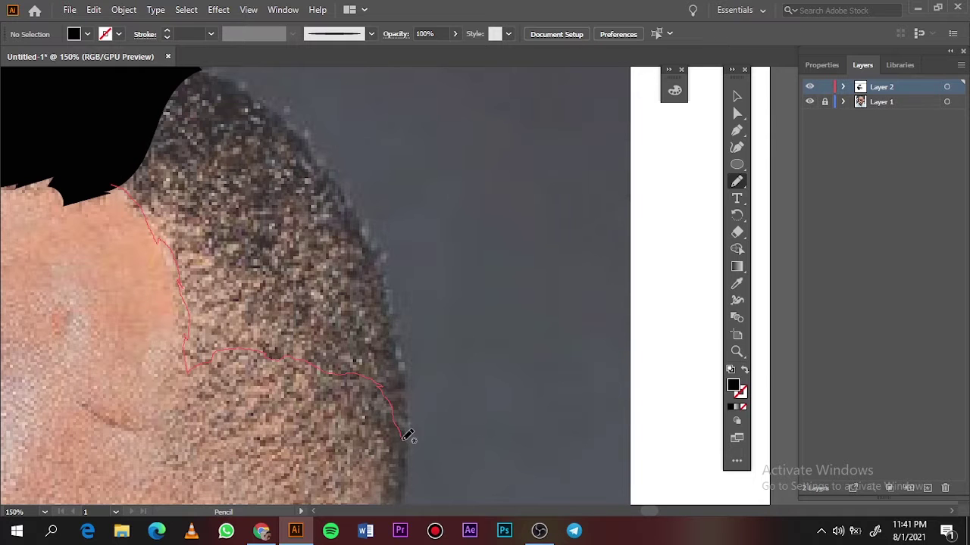
# Fill the right side of the hair black toward the ear, then return to black Paintbrush strokes.
pyautogui.moveTo(200, 67); pyautogui.dragTo(114, 186)
pyautogui.scroll(-5, 114, 186)
pyautogui.scroll(4, 227, 171)
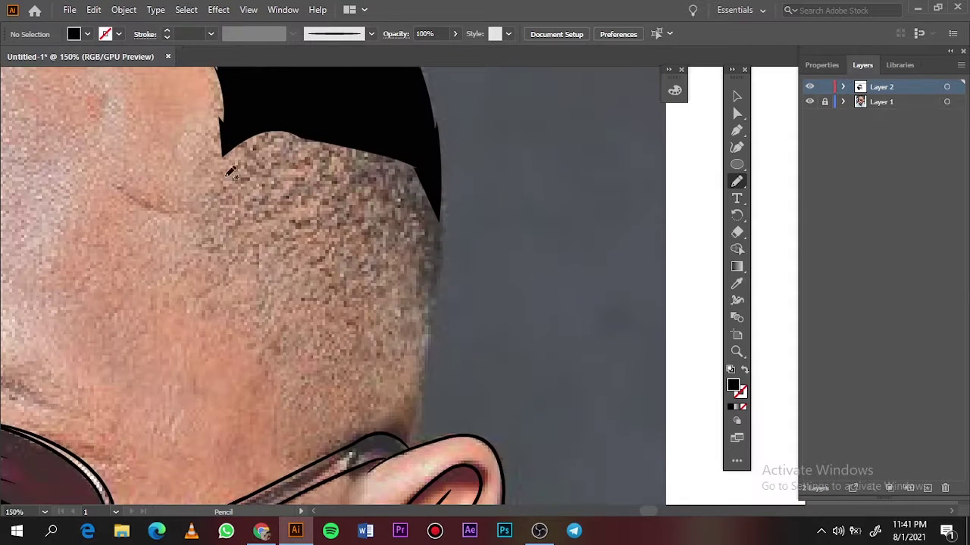
pyautogui.press('b')
pyautogui.scroll(-5, 372, 164)
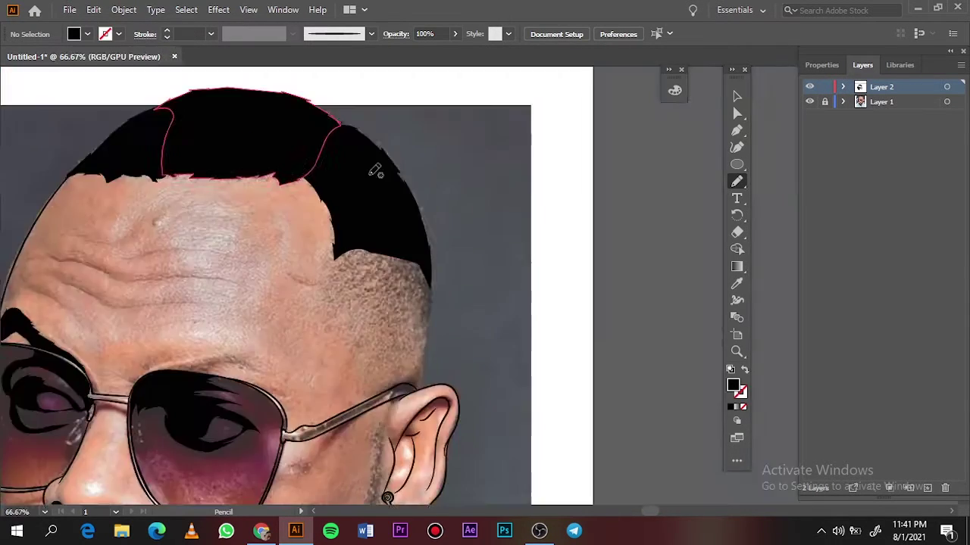
pyautogui.scroll(5, 119, 162)
pyautogui.hotkey('shift', 'x')
# Paint curly black strands along the hairline from left to the right edge.
pyautogui.moveTo(144, 148); pyautogui.dragTo(114, 206)
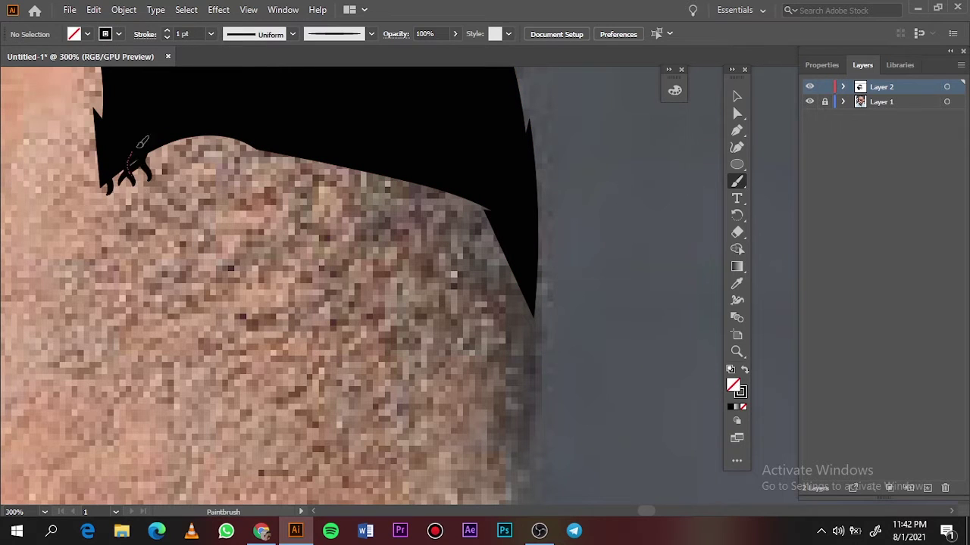
pyautogui.moveTo(185, 140); pyautogui.dragTo(148, 193)
pyautogui.moveTo(224, 138)
pyautogui.mouseDown()
pyautogui.moveTo(205, 172)
pyautogui.moveTo(261, 182)
pyautogui.mouseUp()
pyautogui.moveTo(303, 163)
pyautogui.mouseDown()
pyautogui.moveTo(333, 189)
pyautogui.moveTo(363, 191)
pyautogui.moveTo(436, 226)
pyautogui.mouseUp()
pyautogui.moveTo(462, 199); pyautogui.dragTo(526, 349)
pyautogui.moveTo(488, 235); pyautogui.dragTo(504, 326)
pyautogui.moveTo(500, 205); pyautogui.dragTo(522, 281)
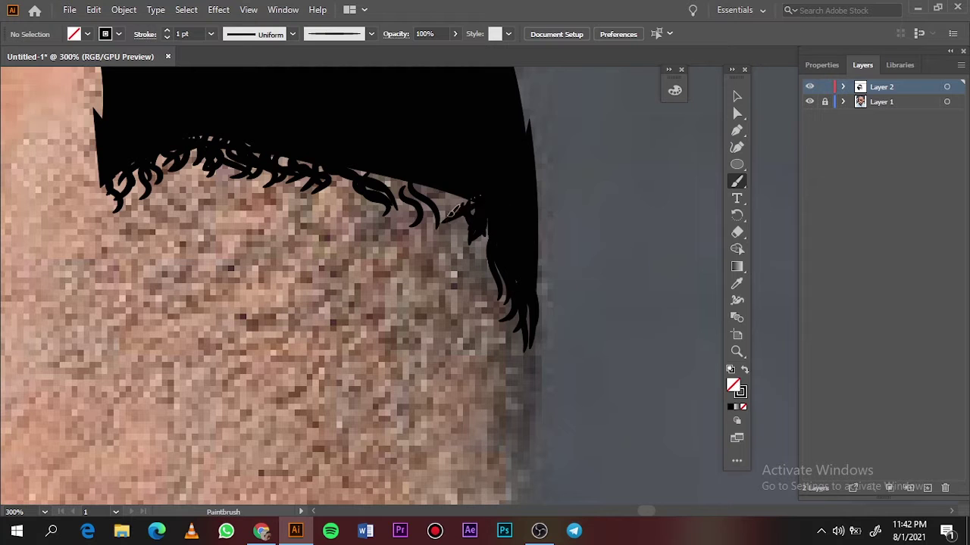
pyautogui.moveTo(453, 211); pyautogui.dragTo(446, 238)
pyautogui.moveTo(424, 190); pyautogui.dragTo(409, 224)
pyautogui.moveTo(375, 161); pyautogui.dragTo(356, 182)
pyautogui.moveTo(360, 182)
pyautogui.mouseDown()
pyautogui.moveTo(379, 219)
pyautogui.moveTo(422, 238)
pyautogui.mouseUp()
# Add dense curls across the side hairline and temple, down toward the back hairline.
pyautogui.hotkey('ctrl', '-')
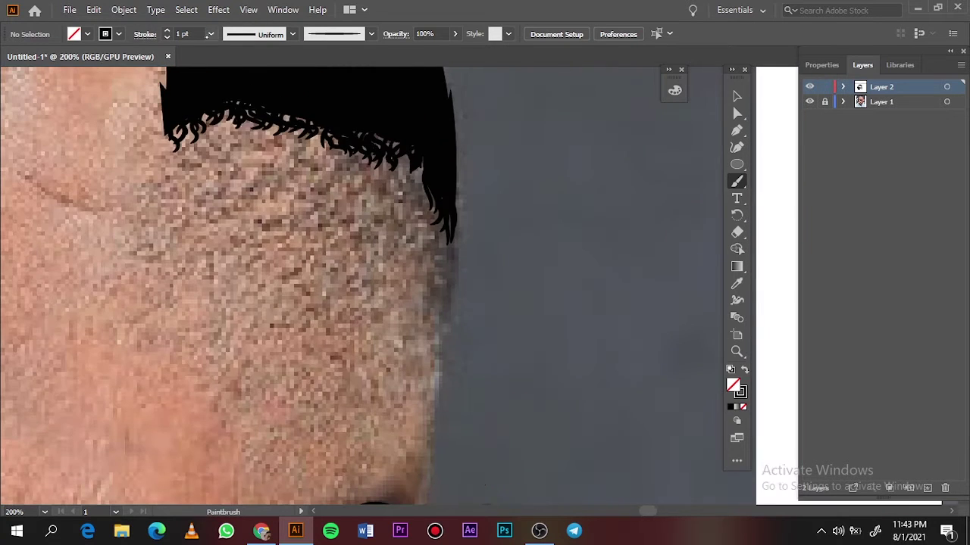
pyautogui.moveTo(170, 155); pyautogui.dragTo(140, 216)
pyautogui.moveTo(196, 165); pyautogui.dragTo(144, 212)
pyautogui.moveTo(216, 142); pyautogui.dragTo(199, 180)
pyautogui.moveTo(231, 148); pyautogui.dragTo(216, 176)
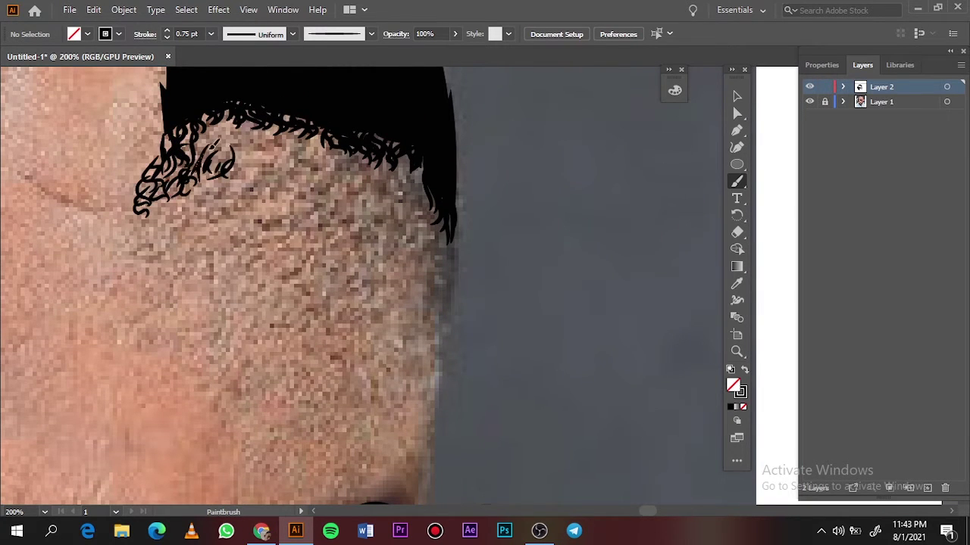
pyautogui.moveTo(257, 140); pyautogui.dragTo(242, 181)
pyautogui.moveTo(205, 186)
pyautogui.mouseDown()
pyautogui.moveTo(171, 223)
pyautogui.moveTo(194, 212)
pyautogui.mouseUp()
pyautogui.moveTo(238, 151); pyautogui.dragTo(253, 193)
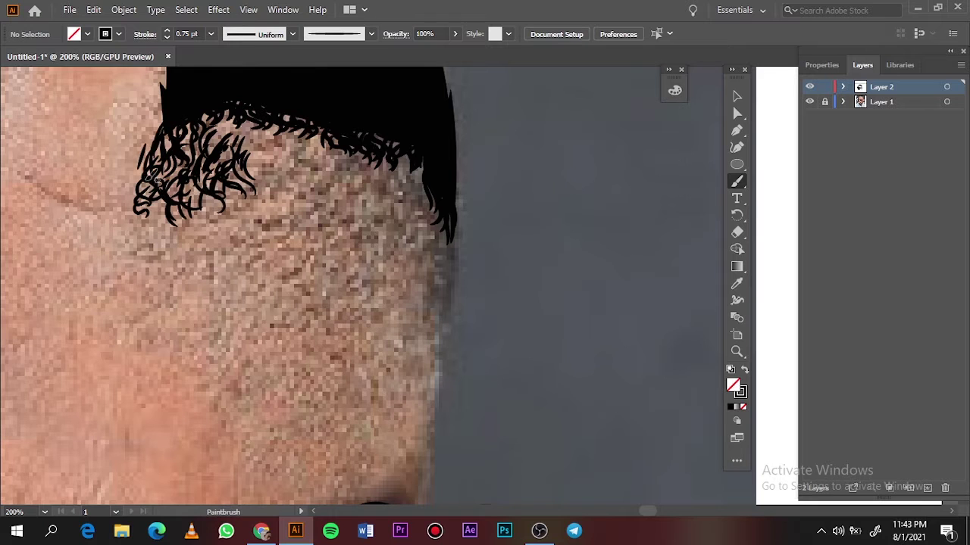
pyautogui.moveTo(266, 138); pyautogui.dragTo(273, 185)
pyautogui.moveTo(282, 144); pyautogui.dragTo(294, 182)
pyautogui.moveTo(304, 155); pyautogui.dragTo(313, 201)
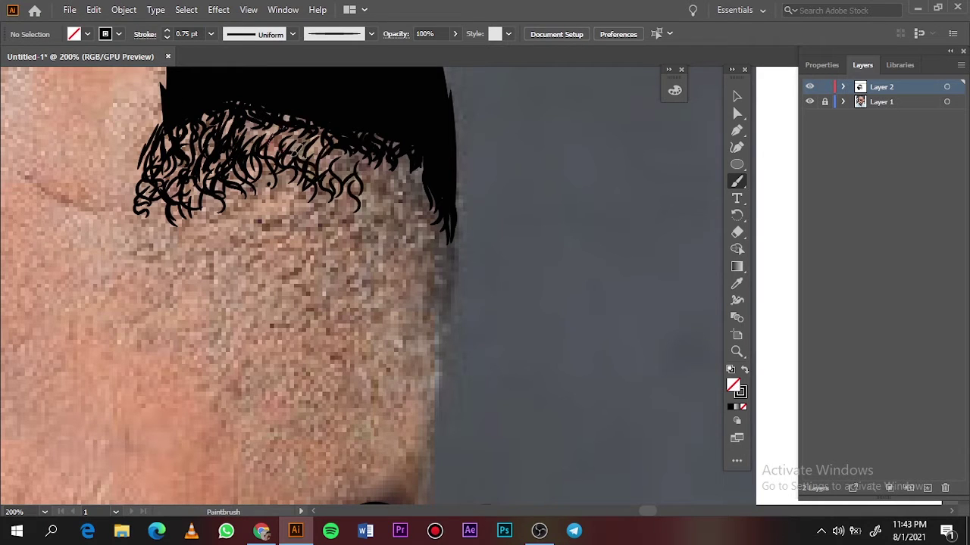
pyautogui.moveTo(295, 147)
pyautogui.mouseDown()
pyautogui.moveTo(355, 188)
pyautogui.moveTo(375, 185)
pyautogui.mouseUp()
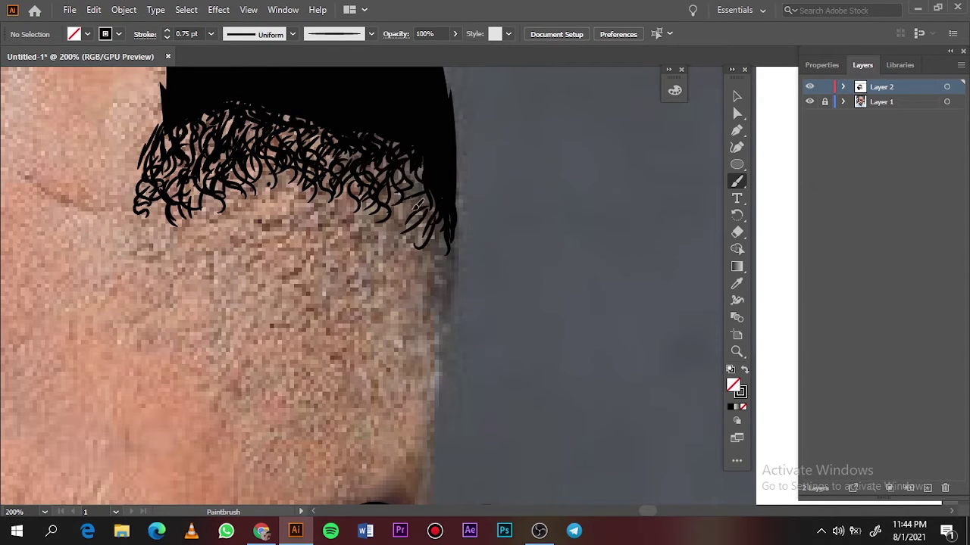
pyautogui.moveTo(402, 251); pyautogui.dragTo(332, 195)
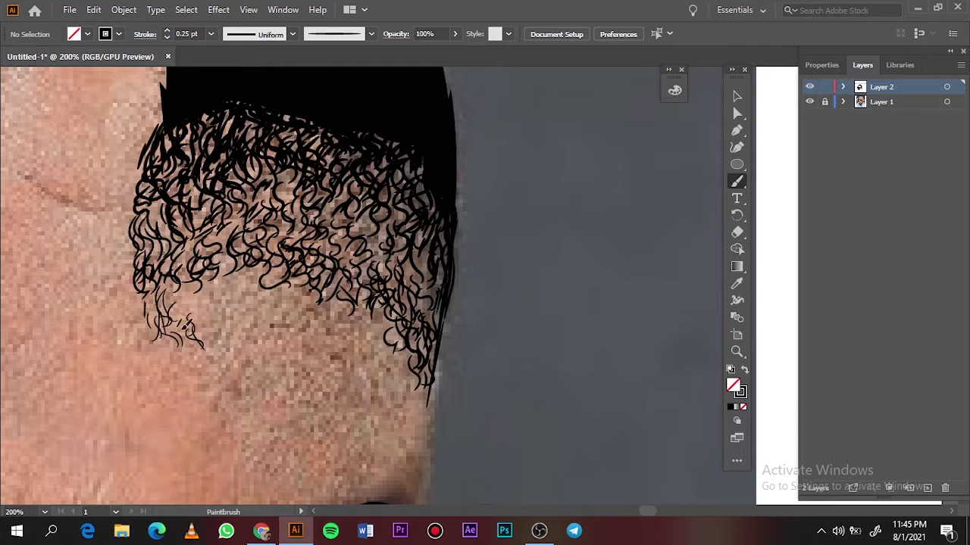
# Check the line art by hiding and reshowing the reference photo, then zoom back to the hairline.
pyautogui.hotkey('ctrl', '0')
pyautogui.click(809, 101)
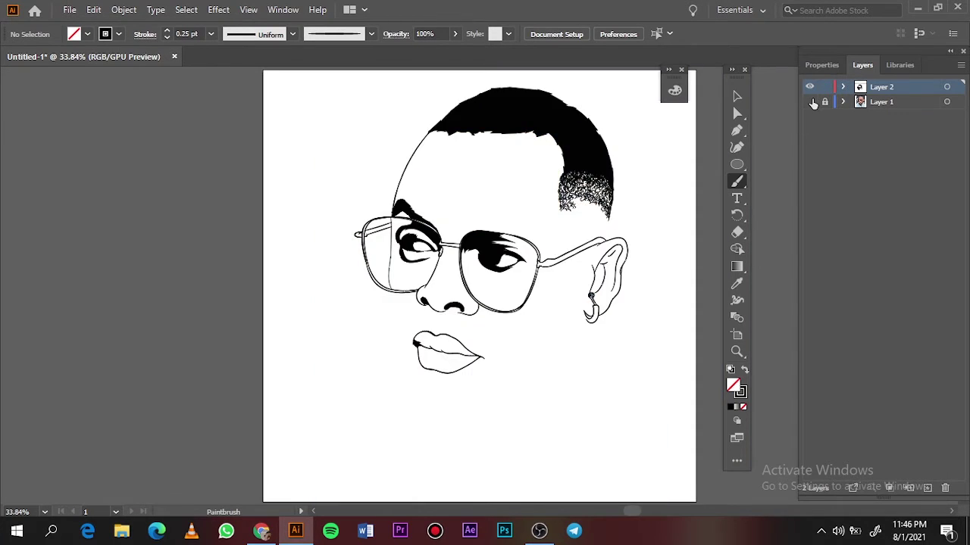
pyautogui.click(809, 101)
pyautogui.hotkey('ctrl', '+')
pyautogui.scroll(3, 534, 187)
pyautogui.scroll(2, 375, 118)
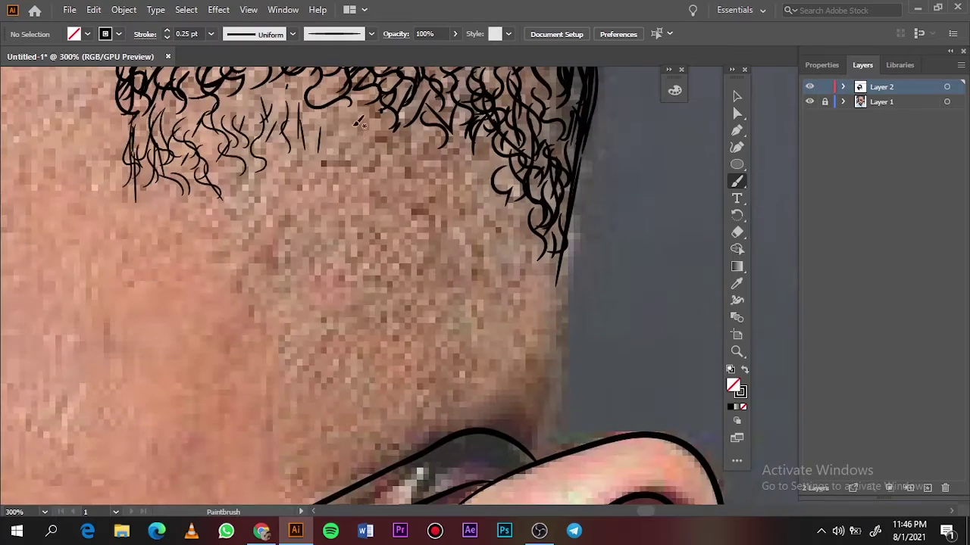
# Paint sparser curly strands down the sideburn and lower hairline to just above the ear.
pyautogui.moveTo(318, 118); pyautogui.dragTo(311, 155)
pyautogui.moveTo(500, 152); pyautogui.dragTo(447, 224)
pyautogui.moveTo(303, 147); pyautogui.dragTo(291, 182)
pyautogui.moveTo(428, 178); pyautogui.dragTo(409, 211)
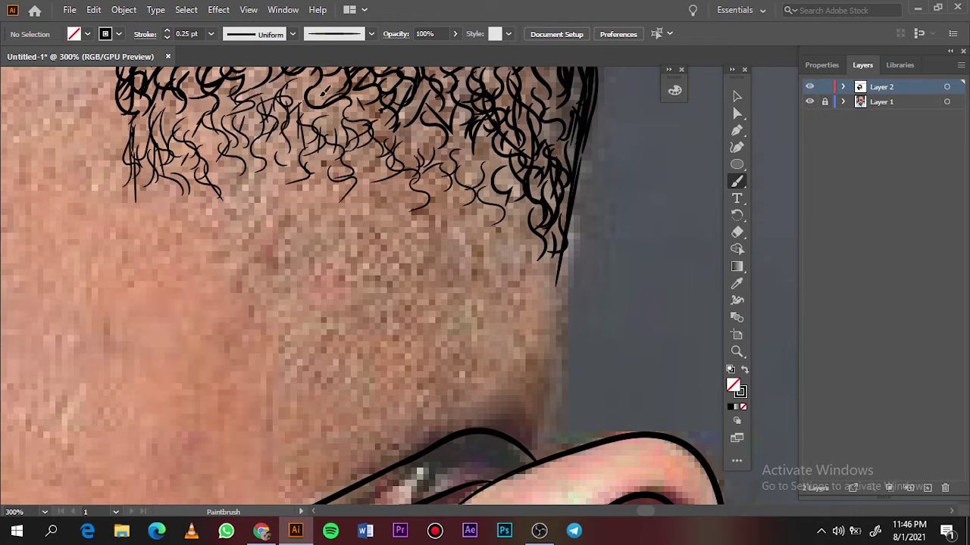
pyautogui.moveTo(491, 227); pyautogui.dragTo(374, 219)
pyautogui.moveTo(379, 160)
pyautogui.mouseDown()
pyautogui.moveTo(227, 220)
pyautogui.moveTo(151, 220)
pyautogui.mouseUp()
pyautogui.moveTo(272, 227); pyautogui.dragTo(345, 240)
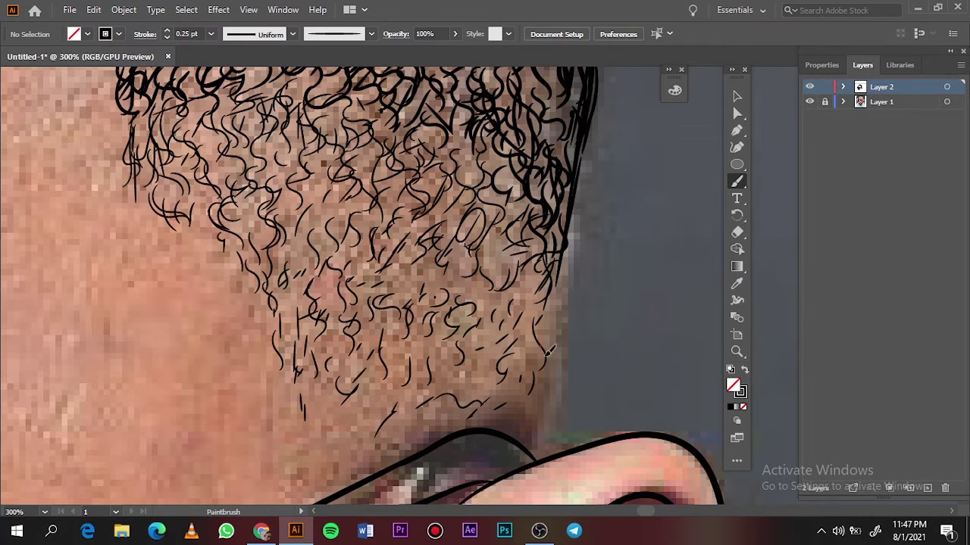
pyautogui.moveTo(550, 350); pyautogui.dragTo(531, 409)
pyautogui.moveTo(436, 399); pyautogui.dragTo(356, 442)
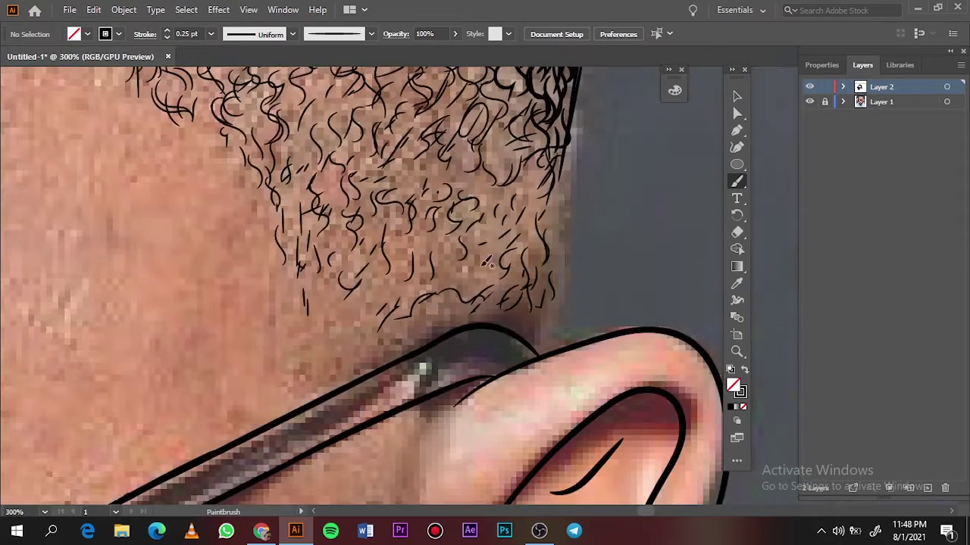
pyautogui.scroll(-3, 331, 364)
pyautogui.scroll(-3, 331, 364)
# Set the brush stroke weight to 1 pt, briefly hiding the reference photo to check the line art.
pyautogui.hotkey('ctrl', '0')
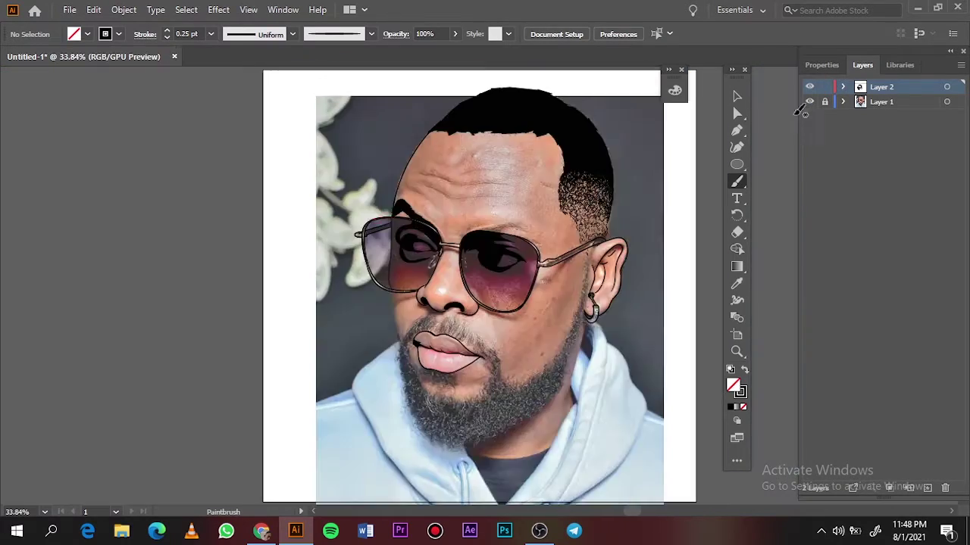
pyautogui.click(809, 102)
pyautogui.scroll(5, 523, 216)
pyautogui.click(211, 34)
pyautogui.click(231, 98)
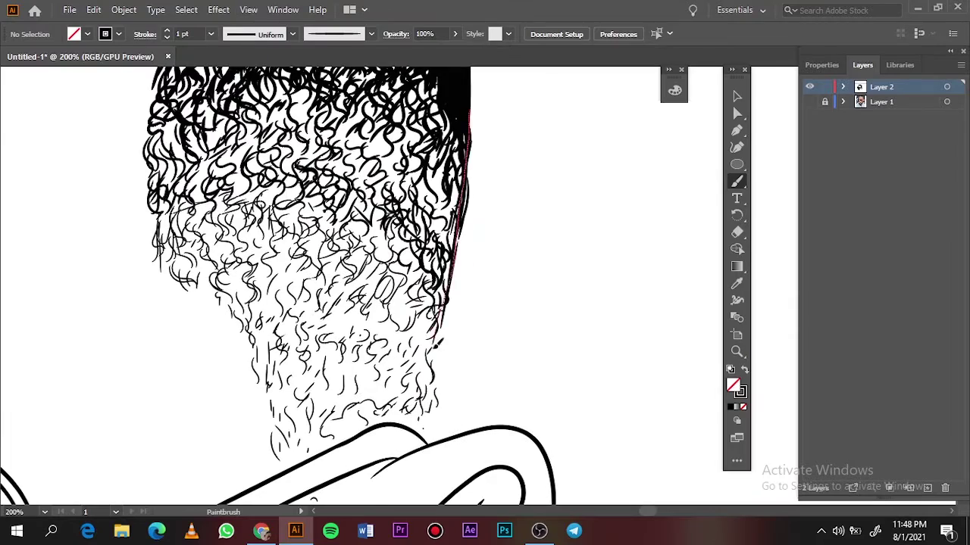
pyautogui.click(809, 101)
# Paint the jawline along the left cheek with the 1 pt brush.
pyautogui.hotkey('ctrl', '0')
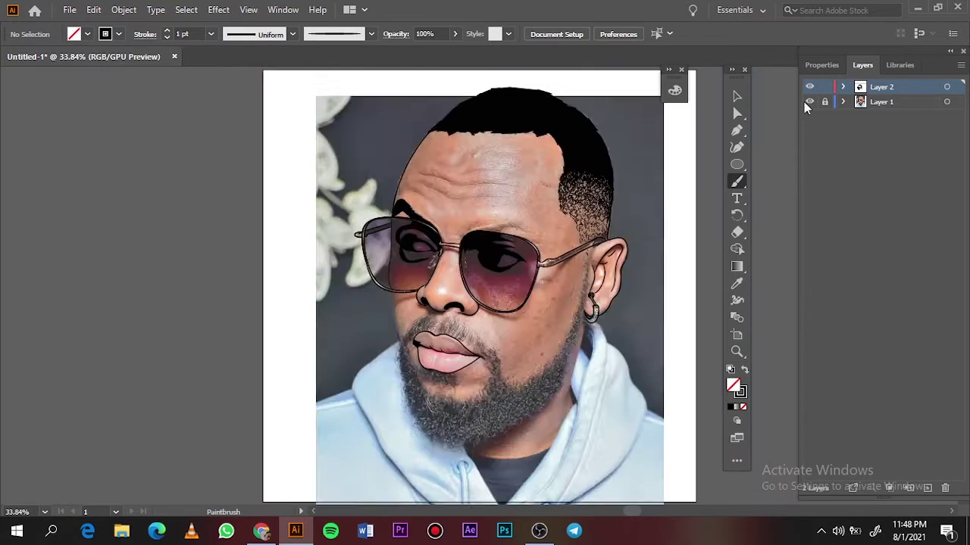
pyautogui.hotkey('ctrl', '=')
pyautogui.hotkey('ctrl', '=')
pyautogui.hotkey('ctrl', '=')
pyautogui.hotkey('ctrl', '=')
pyautogui.hotkey('ctrl', '=')
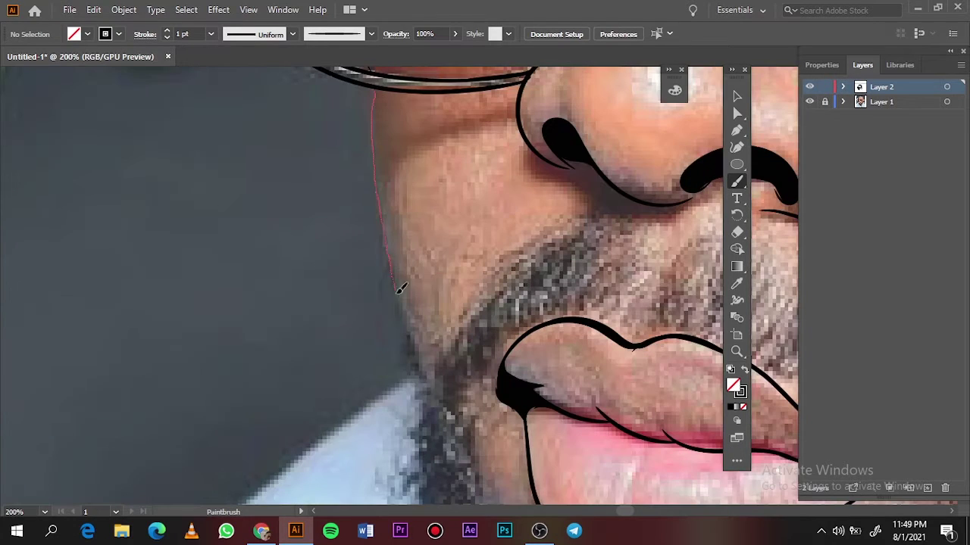
pyautogui.moveTo(399, 289); pyautogui.dragTo(402, 295)
pyautogui.hotkey('ctrl', '=')
pyautogui.hotkey('ctrl', '=')
pyautogui.hotkey('ctrl', '=')
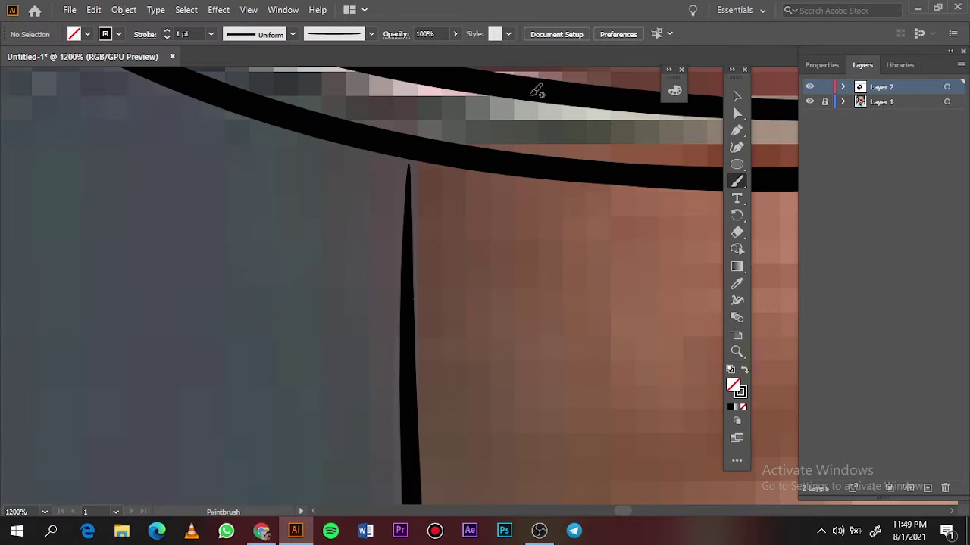
pyautogui.hotkey('ctrl', '0')
pyautogui.click(809, 102)
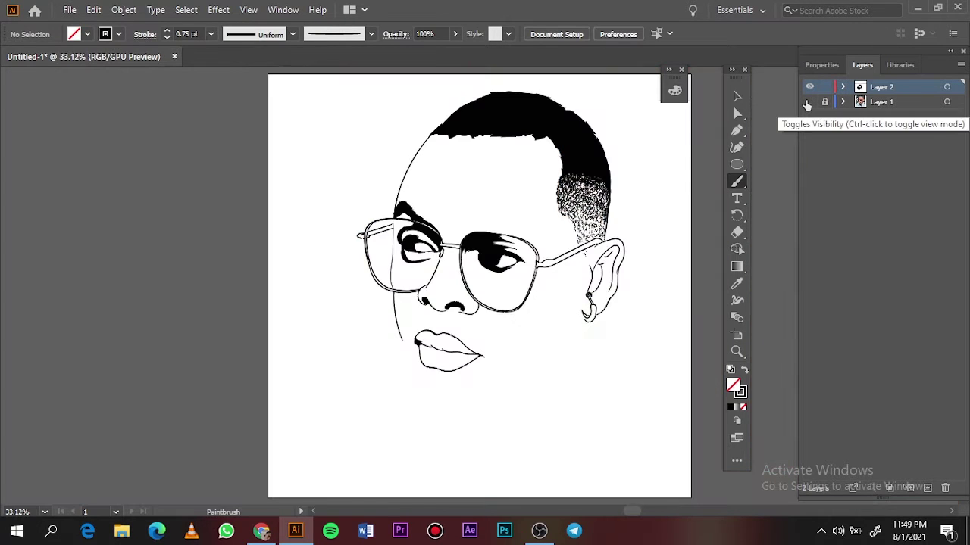
pyautogui.click(809, 102)
# Switch to the Pencil with solid black fill and draw a jagged beard shape along the jaw.
pyautogui.hotkey('ctrl', '=')
pyautogui.hotkey('ctrl', '=')
pyautogui.hotkey('ctrl', '=')
pyautogui.hotkey('ctrl', '=')
pyautogui.hotkey('ctrl', '=')
pyautogui.press('n')
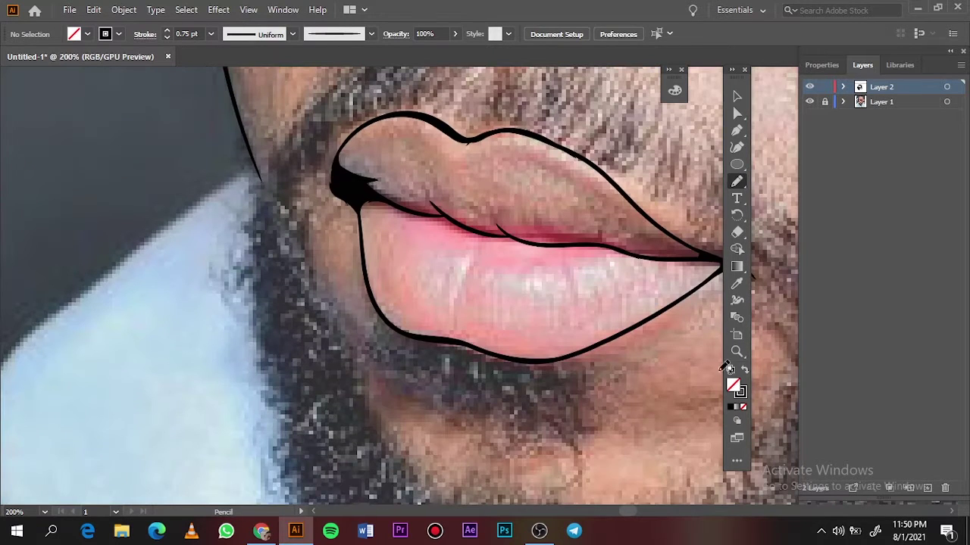
pyautogui.hotkey('shift', 'x')
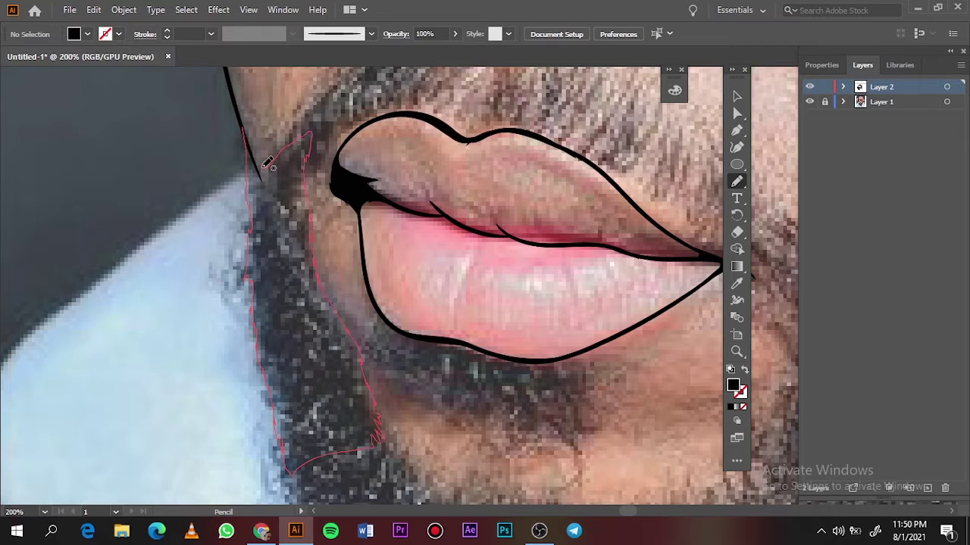
pyautogui.moveTo(269, 165); pyautogui.dragTo(241, 175)
pyautogui.hotkey('ctrl', 'z')
pyautogui.hotkey('ctrl', '=')
pyautogui.scroll(-5, 261, 195)
pyautogui.moveTo(361, 342); pyautogui.dragTo(321, 235)
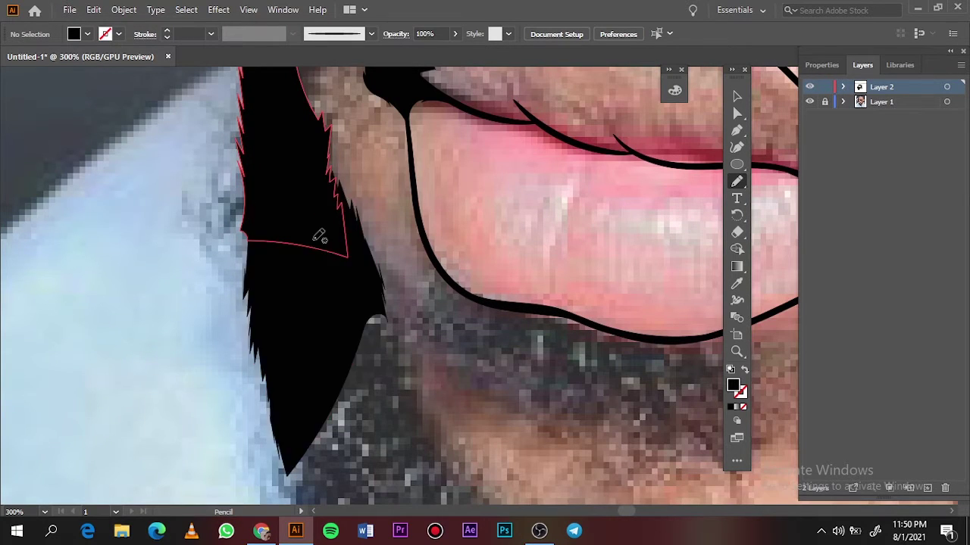
pyautogui.hotkey('ctrl', '-')
pyautogui.moveTo(366, 97); pyautogui.dragTo(366, 98)
# Add another solid black beard patch along the jaw.
pyautogui.hotkey('ctrl', '0')
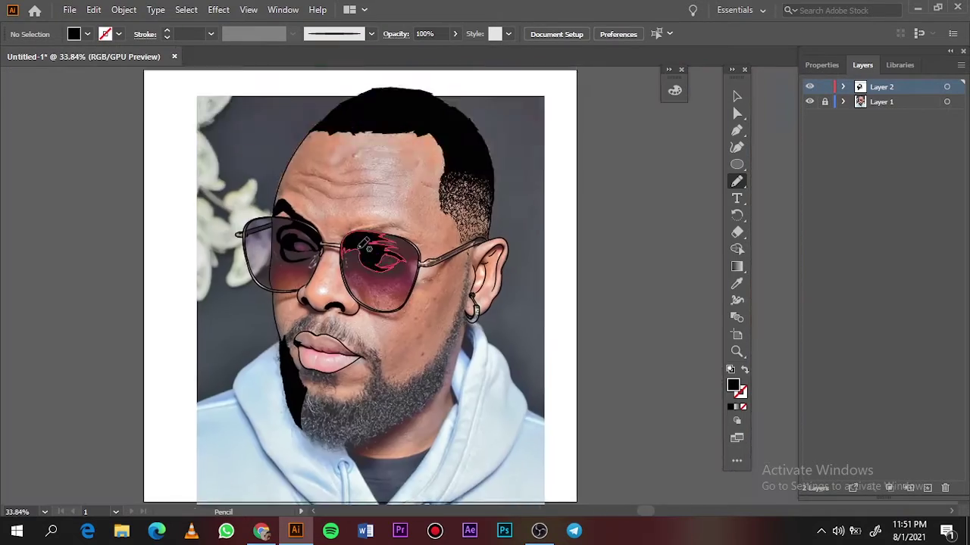
pyautogui.scroll(5, 413, 356)
pyautogui.moveTo(303, 84); pyautogui.dragTo(331, 100)
pyautogui.hotkey('ctrl', '0')
pyautogui.scroll(5, 446, 402)
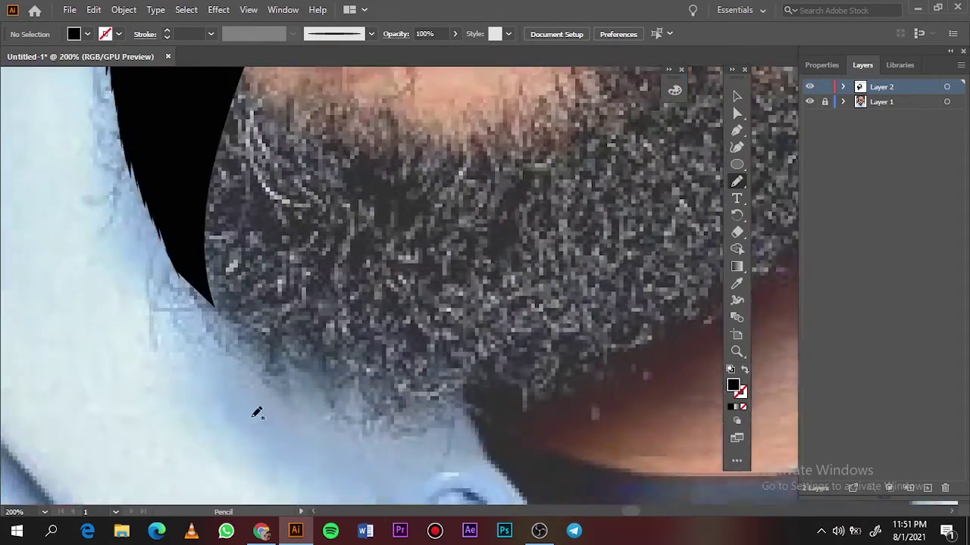
pyautogui.scroll(2, 277, 134)
pyautogui.scroll(-3, 401, 261)
pyautogui.scroll(2, 401, 262)
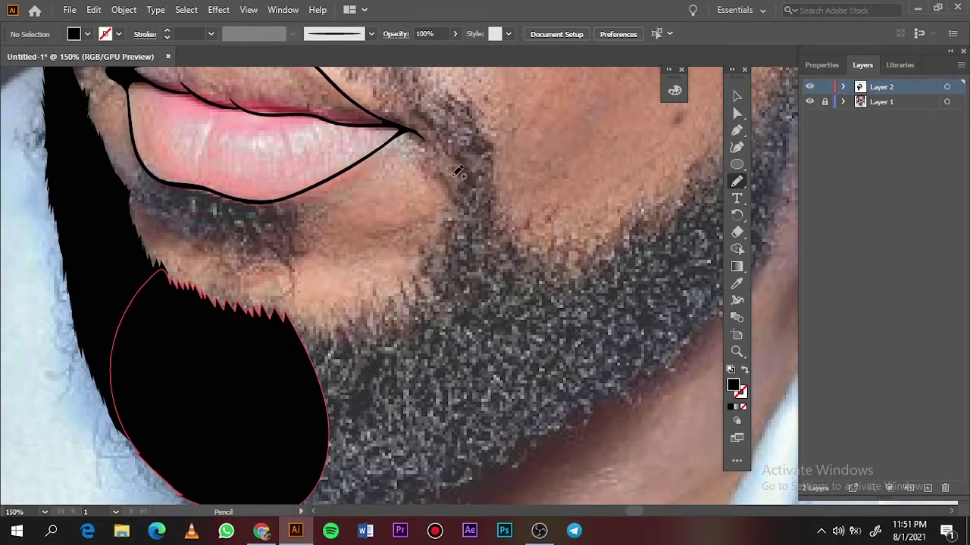
pyautogui.moveTo(485, 132); pyautogui.dragTo(486, 135)
pyautogui.scroll(-5, 205, 322)
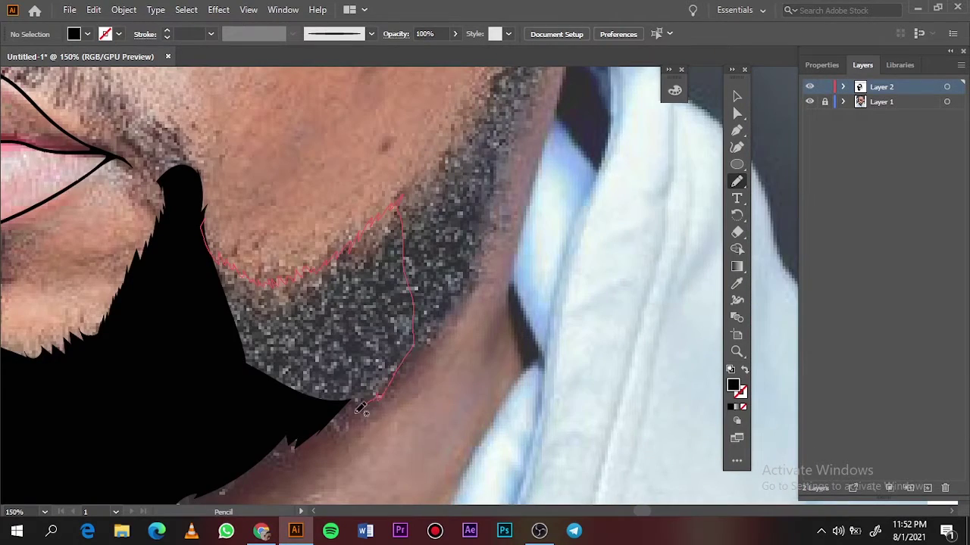
# Fill the beard under the lower lip and across the chin with black shapes.
pyautogui.moveTo(360, 407); pyautogui.dragTo(364, 412)
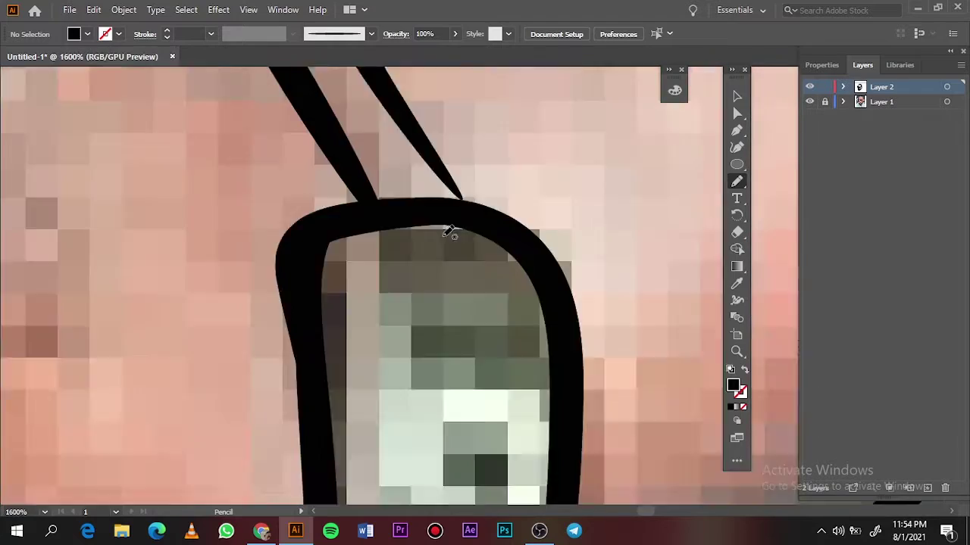
pyautogui.moveTo(312, 108); pyautogui.dragTo(417, 265)
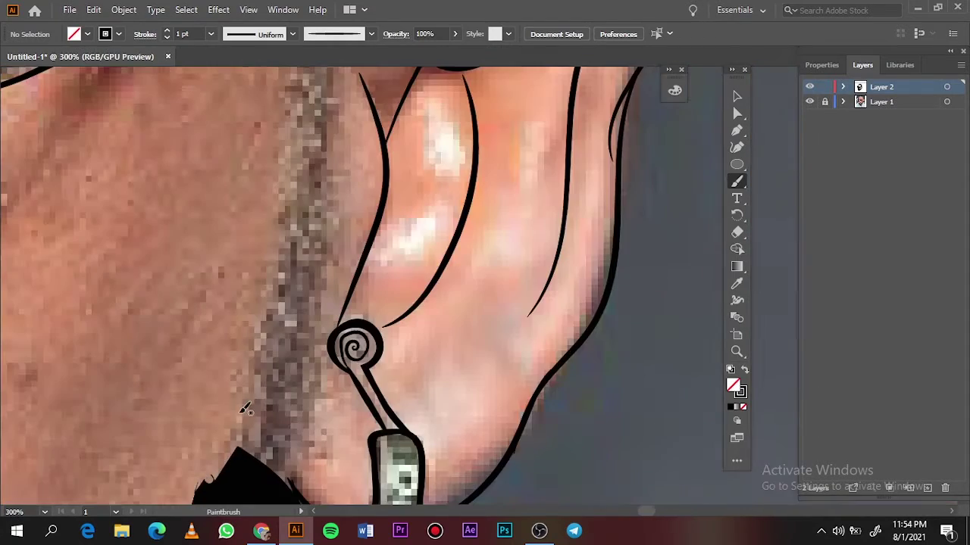
pyautogui.moveTo(338, 251); pyautogui.dragTo(337, 253)
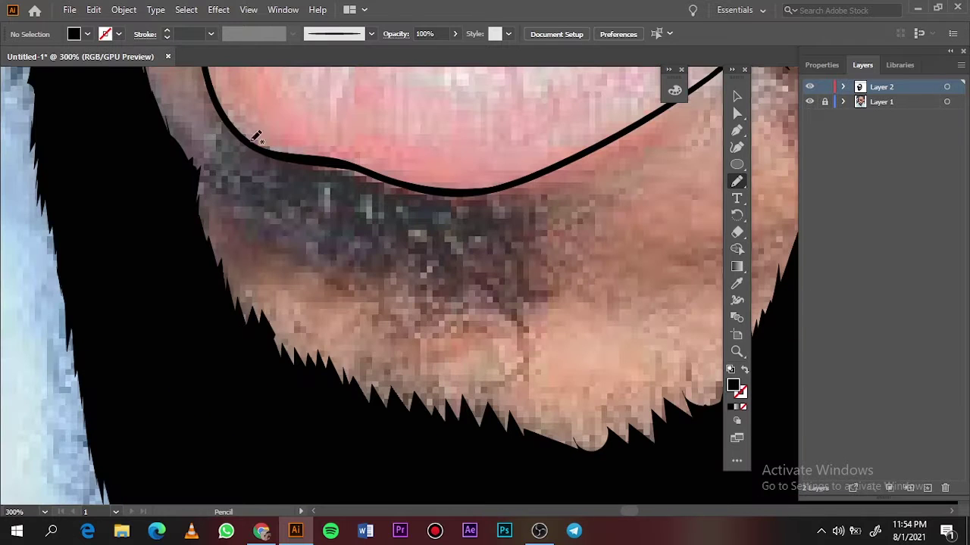
pyautogui.moveTo(316, 199); pyautogui.dragTo(331, 265)
pyautogui.moveTo(310, 230); pyautogui.dragTo(377, 279)
pyautogui.moveTo(518, 181); pyautogui.dragTo(512, 188)
pyautogui.moveTo(344, 180); pyautogui.dragTo(313, 180)
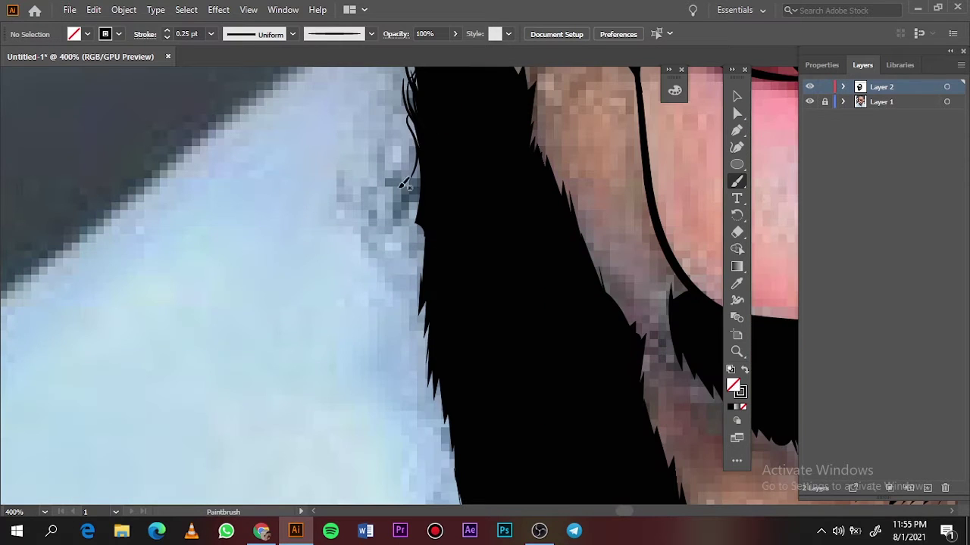
# Paint wispy hair strands along the beard's lower edge and under the lip.
pyautogui.moveTo(433, 198)
pyautogui.mouseDown()
pyautogui.moveTo(424, 409)
pyautogui.moveTo(443, 451)
pyautogui.moveTo(401, 456)
pyautogui.mouseUp()
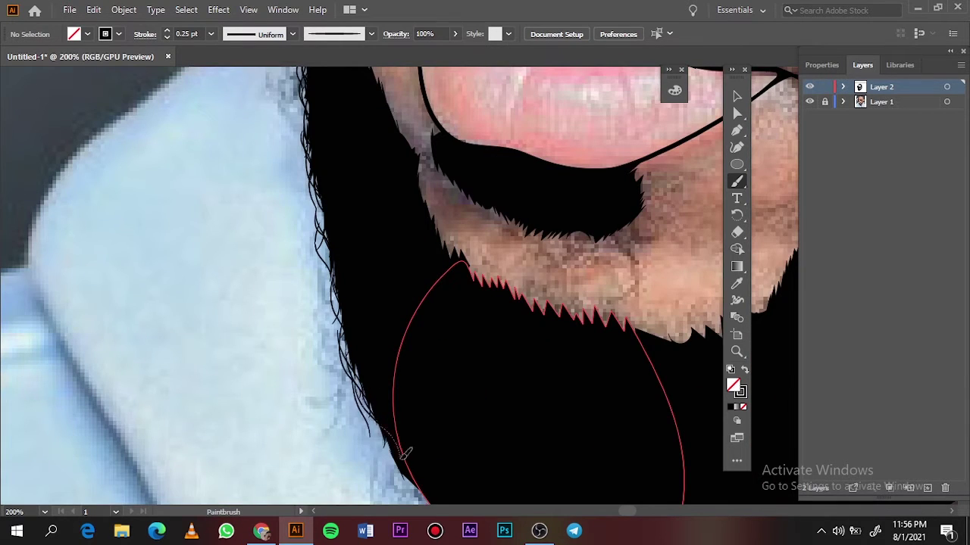
pyautogui.moveTo(424, 488); pyautogui.dragTo(255, 319)
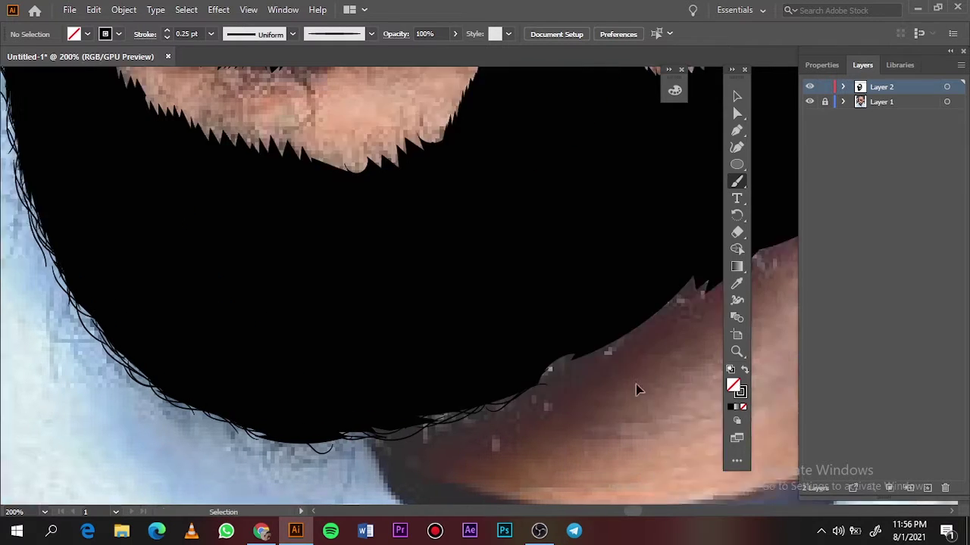
pyautogui.moveTo(636, 390); pyautogui.dragTo(377, 412)
pyautogui.moveTo(377, 413); pyautogui.dragTo(406, 400)
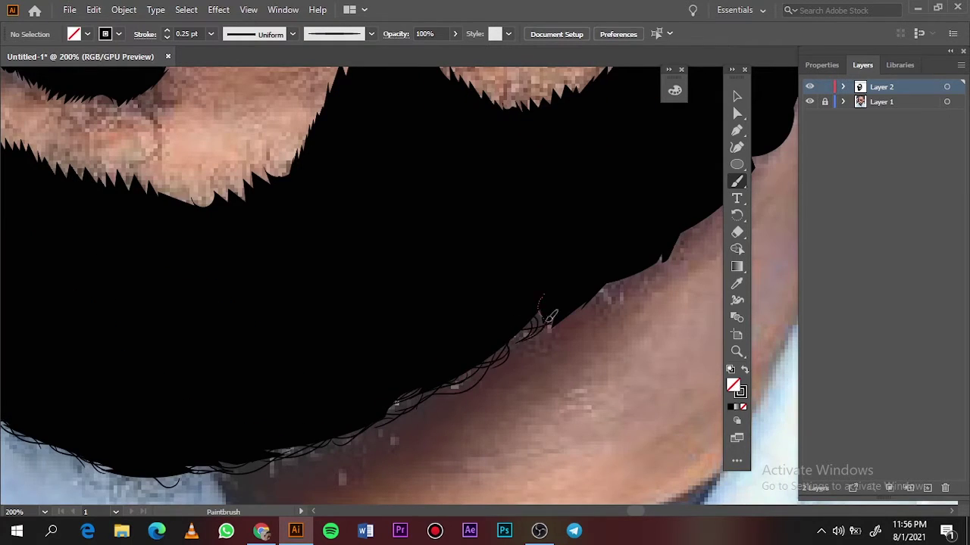
pyautogui.moveTo(598, 291)
pyautogui.mouseDown()
pyautogui.moveTo(576, 280)
pyautogui.moveTo(362, 437)
pyautogui.mouseUp()
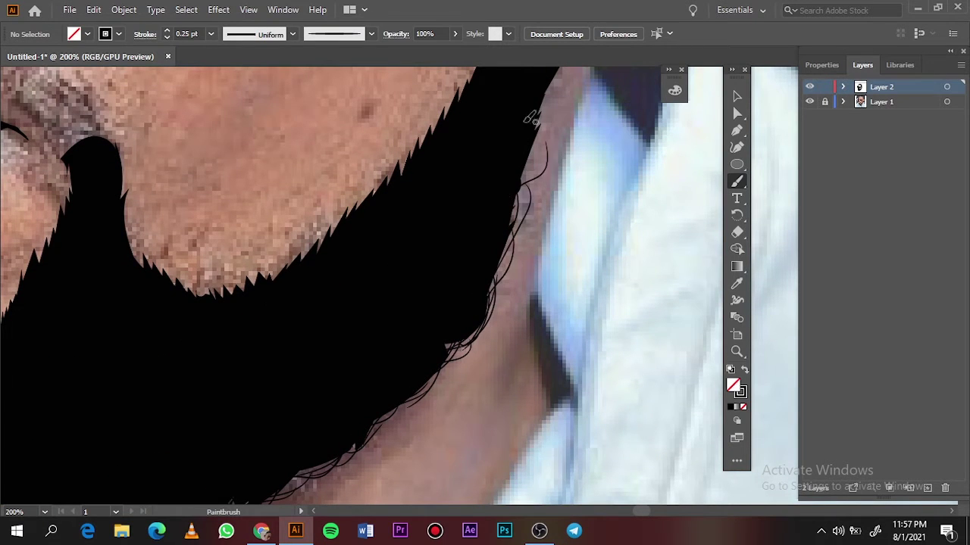
# Add strands near the ear and earring, then hide the reference photo to check.
pyautogui.moveTo(530, 119); pyautogui.dragTo(415, 394)
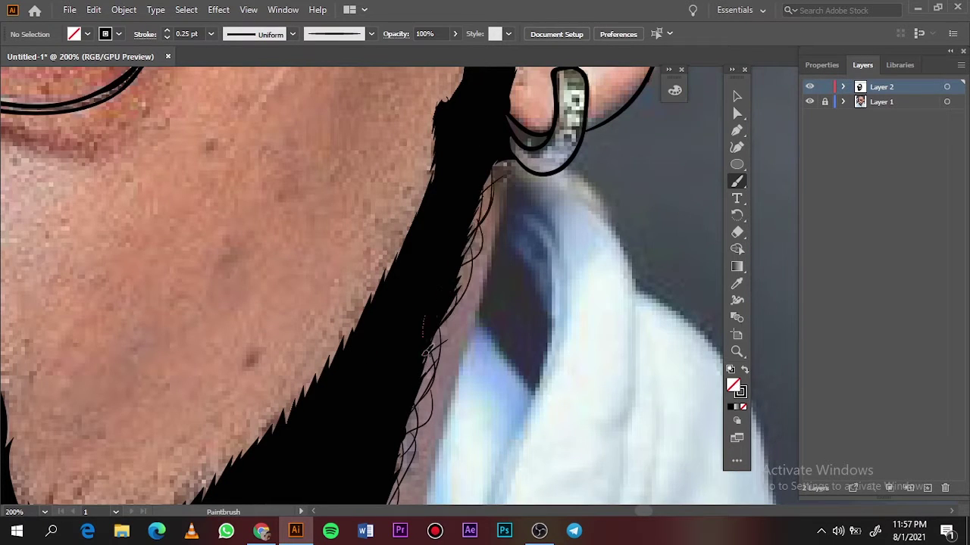
pyautogui.scroll(-5, 497, 167)
pyautogui.scroll(6, 512, 262)
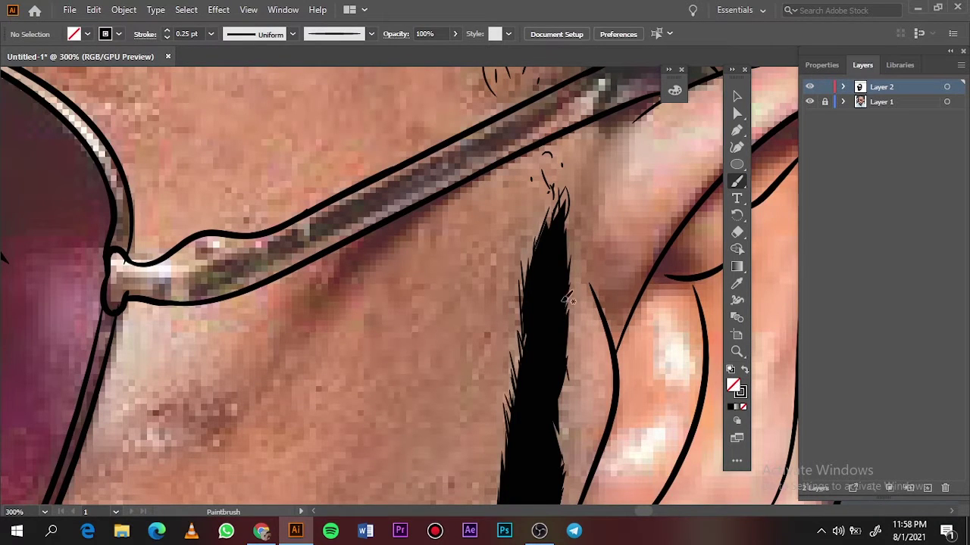
pyautogui.scroll(-5, 216, 394)
pyautogui.moveTo(508, 159); pyautogui.dragTo(478, 370)
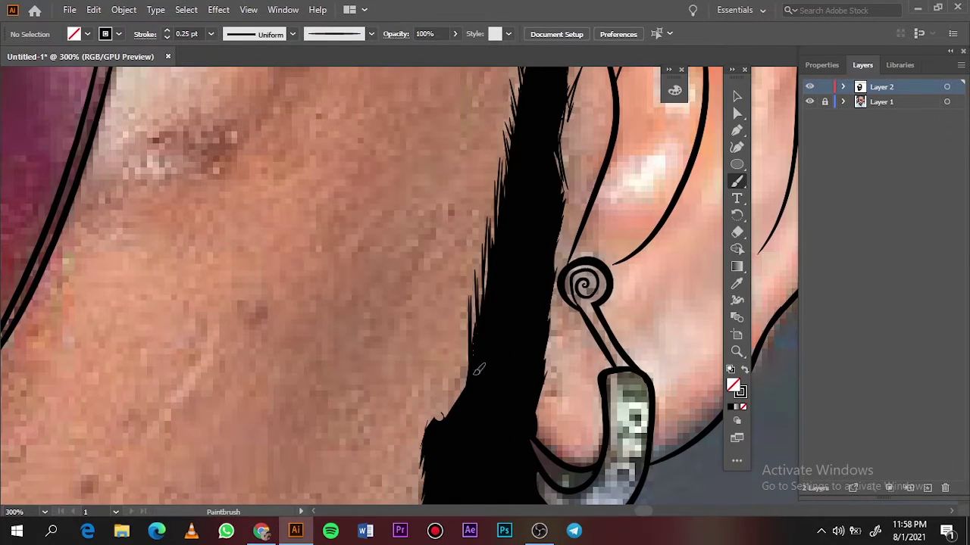
pyautogui.scroll(-5, 465, 437)
pyautogui.click(809, 101)
pyautogui.scroll(5, 457, 396)
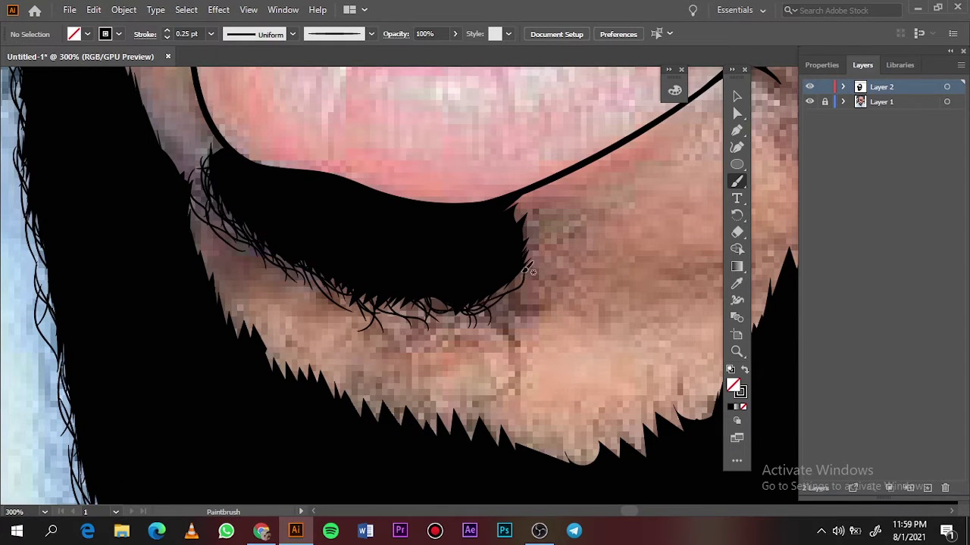
# With a heavier brush stroke, paint hairs beside the lip corner and along the mustache.
pyautogui.scroll(-5, 519, 246)
pyautogui.scroll(4, 485, 340)
pyautogui.click(211, 33)
pyautogui.click(227, 79)
pyautogui.moveTo(485, 326); pyautogui.dragTo(466, 383)
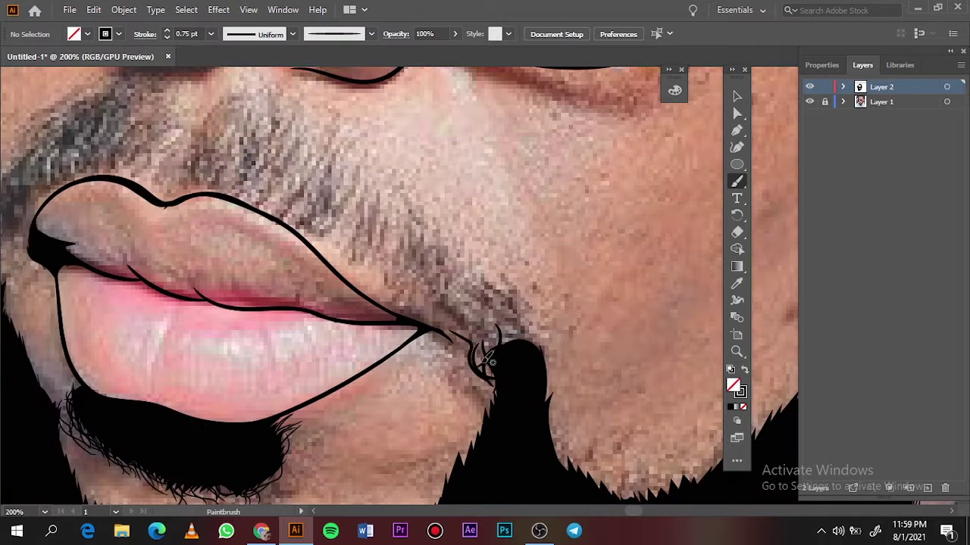
pyautogui.moveTo(500, 303); pyautogui.dragTo(482, 345)
pyautogui.moveTo(394, 231); pyautogui.dragTo(447, 307)
pyautogui.moveTo(413, 256); pyautogui.dragTo(469, 313)
# At 0.5 pt, paint mustache hairs above the lip and on its left part.
pyautogui.click(211, 33)
pyautogui.click(227, 67)
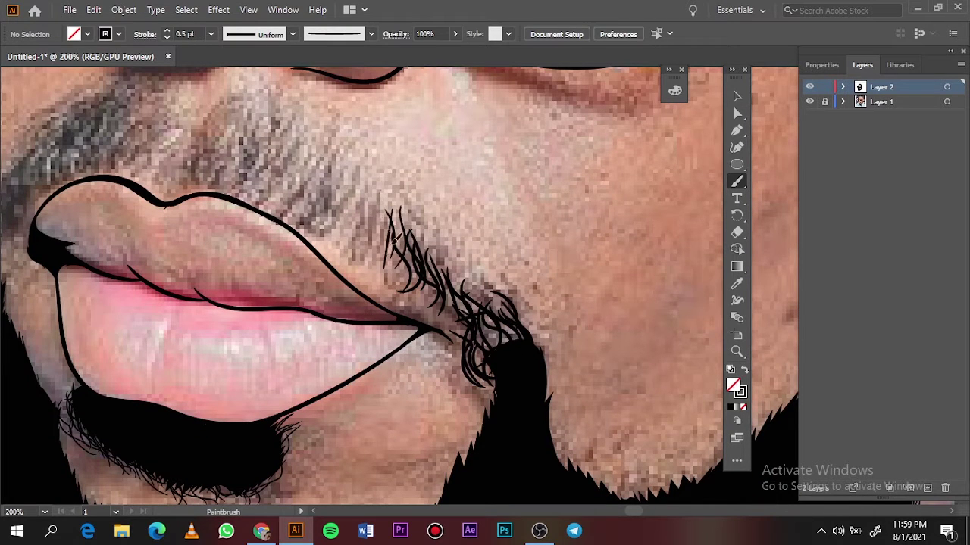
pyautogui.moveTo(364, 188); pyautogui.dragTo(401, 256)
pyautogui.moveTo(341, 175); pyautogui.dragTo(360, 242)
pyautogui.moveTo(333, 168); pyautogui.dragTo(360, 241)
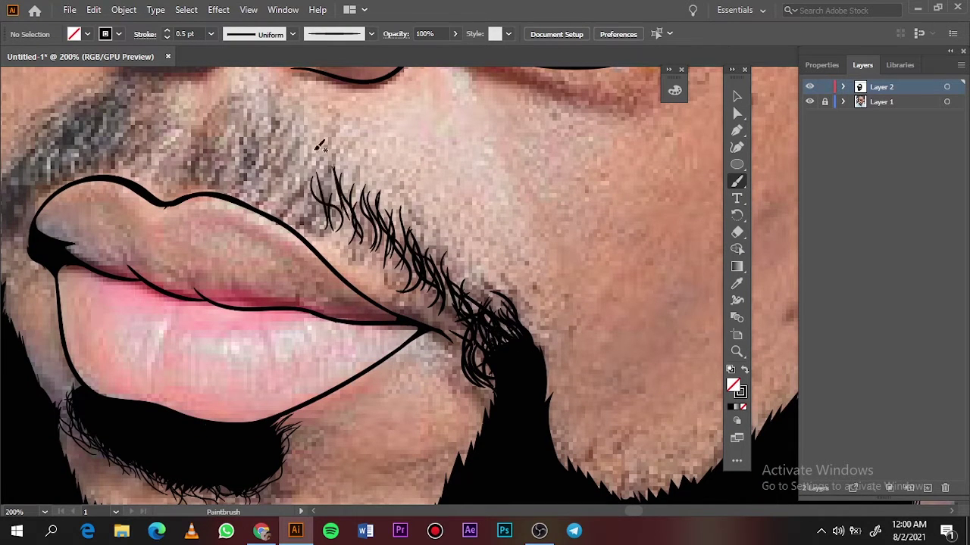
pyautogui.moveTo(311, 135); pyautogui.dragTo(333, 216)
pyautogui.moveTo(277, 120)
pyautogui.mouseDown()
pyautogui.moveTo(299, 201)
pyautogui.moveTo(387, 227)
pyautogui.mouseUp()
pyautogui.moveTo(378, 284)
pyautogui.mouseDown()
pyautogui.moveTo(391, 227)
pyautogui.moveTo(383, 244)
pyautogui.mouseUp()
pyautogui.moveTo(363, 210); pyautogui.dragTo(352, 280)
pyautogui.moveTo(333, 218); pyautogui.dragTo(322, 288)
pyautogui.moveTo(315, 244); pyautogui.dragTo(310, 288)
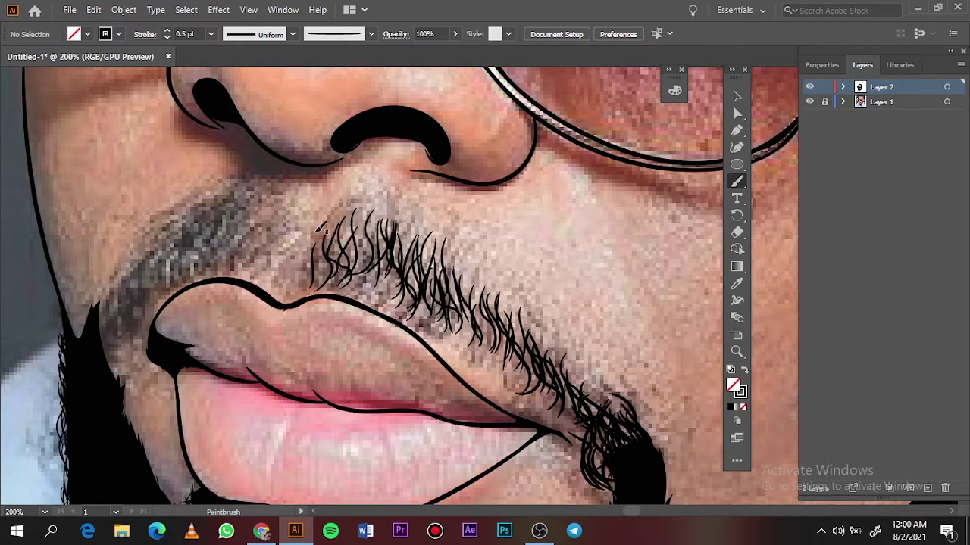
# At 0.25 pt, paint thin hairs on the left side of the mustache.
pyautogui.click(211, 33)
pyautogui.click(227, 55)
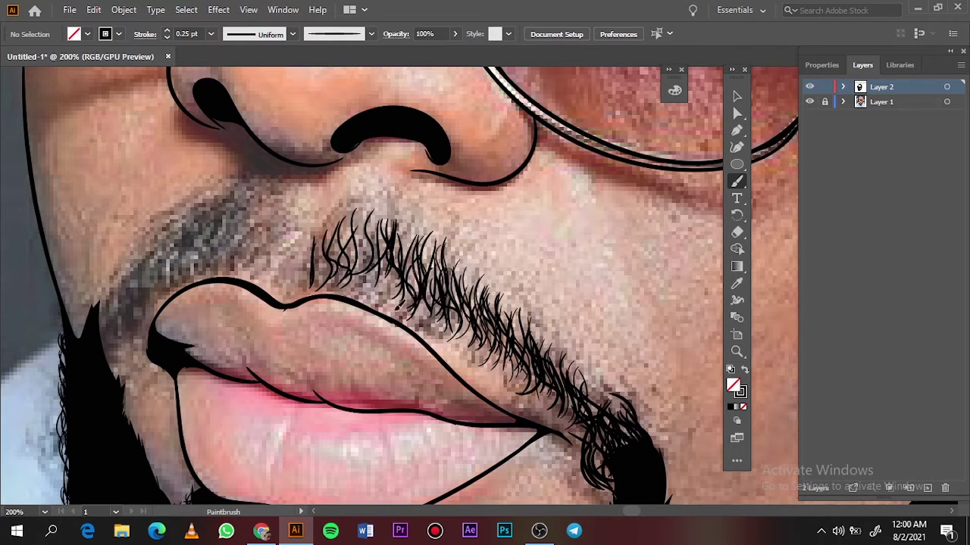
pyautogui.moveTo(362, 198); pyautogui.dragTo(348, 263)
pyautogui.moveTo(371, 185); pyautogui.dragTo(379, 248)
pyautogui.moveTo(390, 196); pyautogui.dragTo(372, 236)
pyautogui.moveTo(334, 226); pyautogui.dragTo(311, 286)
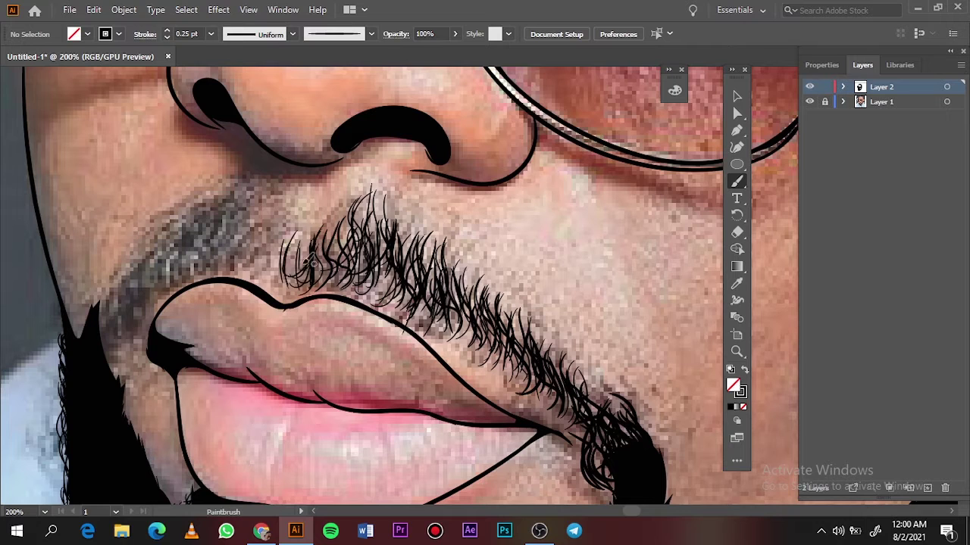
# Paint two thick 2 pt sideburn strokes down the cheek.
pyautogui.click(210, 33)
pyautogui.click(227, 116)
pyautogui.moveTo(201, 236); pyautogui.dragTo(102, 363)
pyautogui.moveTo(242, 193)
pyautogui.mouseDown()
pyautogui.moveTo(147, 303)
pyautogui.moveTo(106, 379)
pyautogui.mouseUp()
# At 0.5 pt, add hairs along the sideburn and mustache edges, then return to 0.25 pt.
pyautogui.click(211, 33)
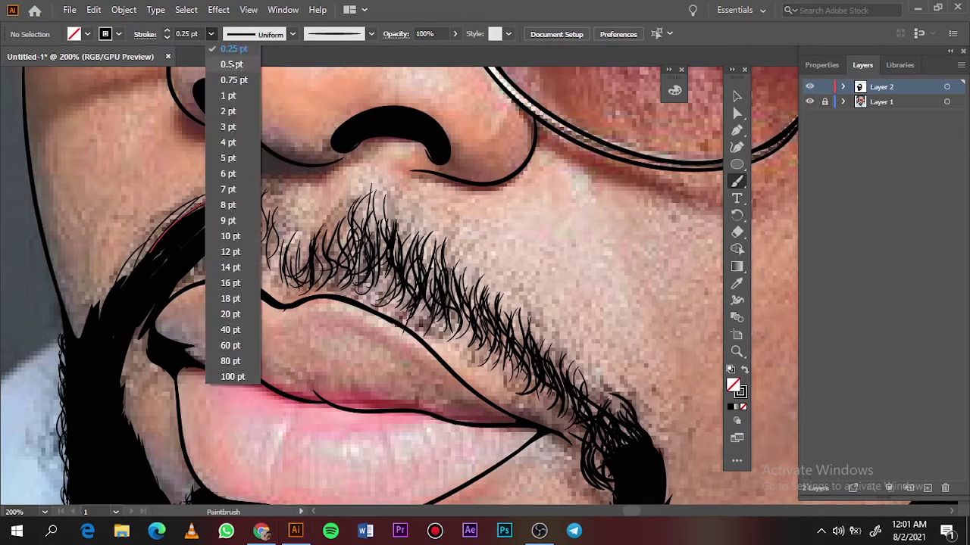
pyautogui.click(227, 70)
pyautogui.moveTo(216, 198); pyautogui.dragTo(121, 284)
pyautogui.moveTo(250, 189); pyautogui.dragTo(227, 262)
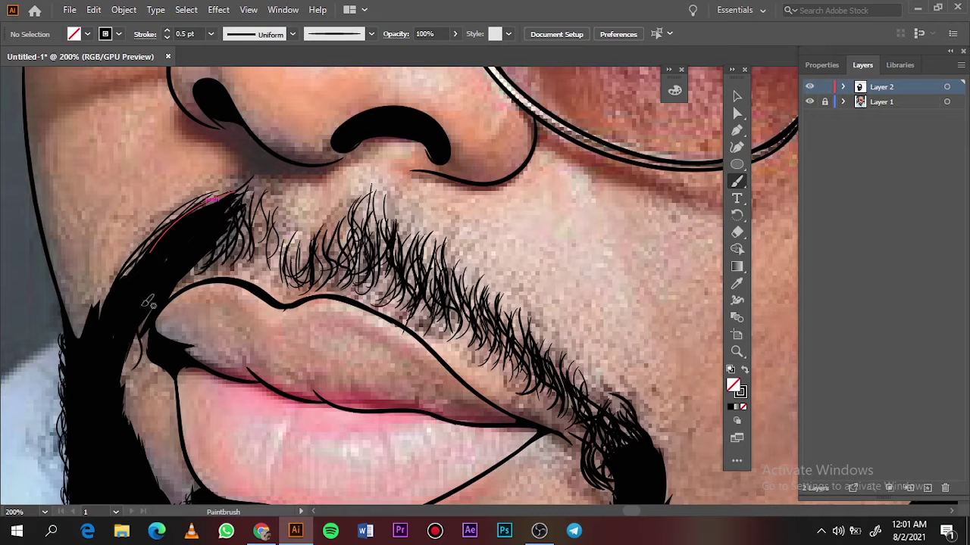
pyautogui.moveTo(261, 186); pyautogui.dragTo(280, 276)
pyautogui.click(211, 33)
pyautogui.click(228, 61)
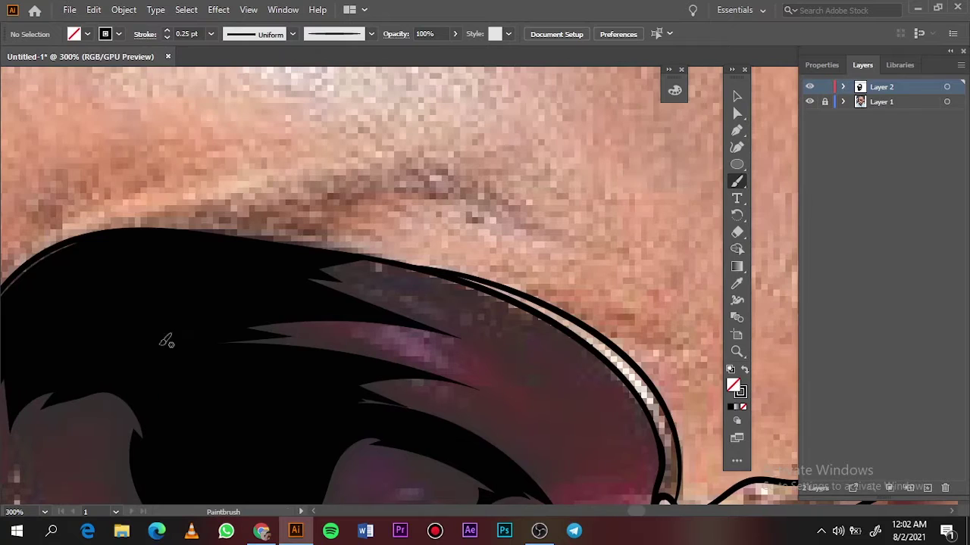
# Draw a solid black eyebrow above the glasses with the Pencil and hide the reference photo.
pyautogui.press('n')
pyautogui.hotkey('shift', 'x')
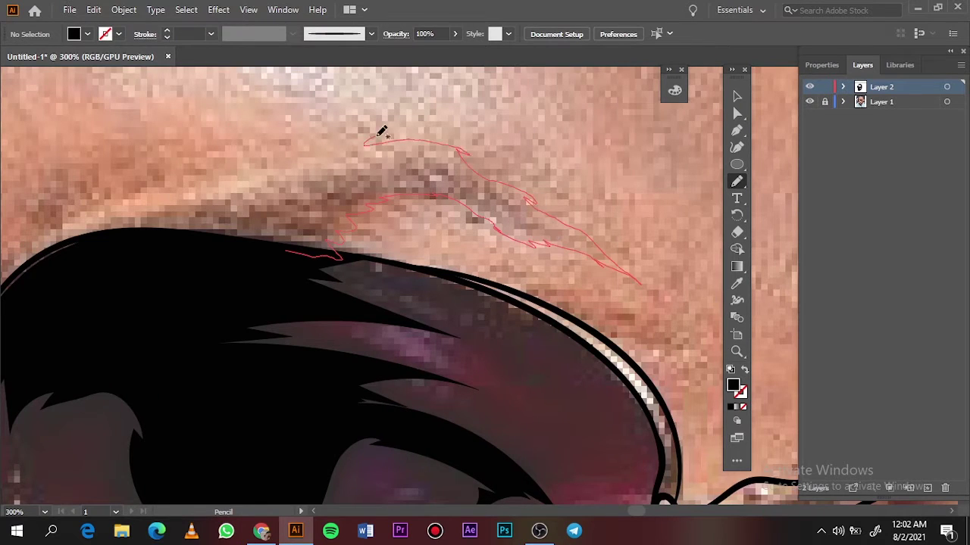
pyautogui.moveTo(377, 136); pyautogui.dragTo(365, 141)
pyautogui.hotkey('ctrl', '0')
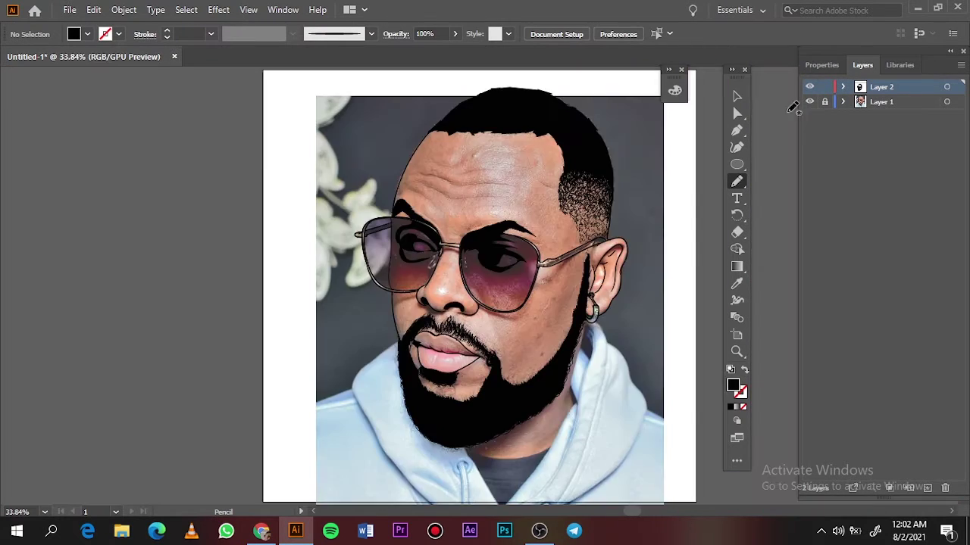
pyautogui.click(809, 102)
pyautogui.click(809, 102)
# Draw a salmon rectangle and send it to the back behind the face line art.
pyautogui.press('v')
pyautogui.hotkey('ctrl', 'a')
pyautogui.hotkey('ctrl', '-')
pyautogui.hotkey('ctrl', '-')
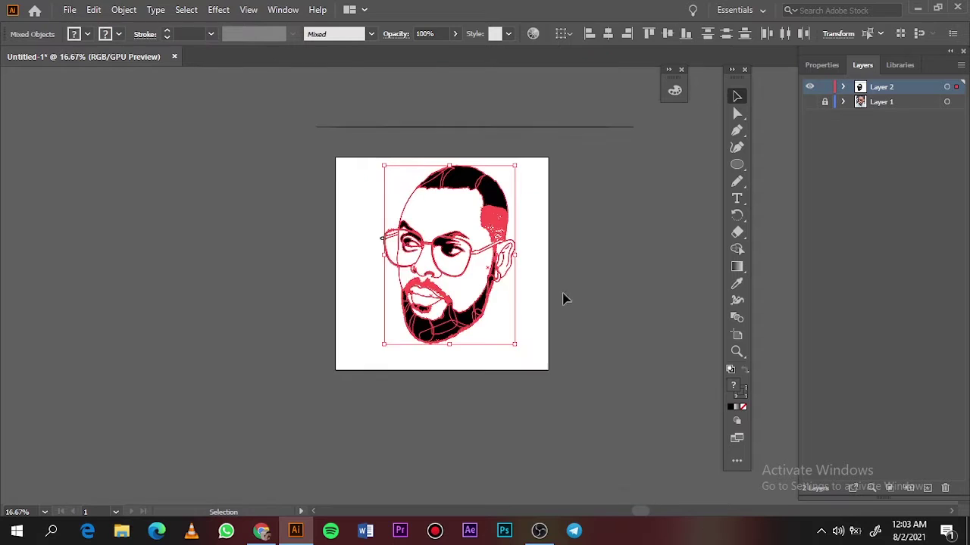
pyautogui.hotkey('ctrl', '=')
pyautogui.click(821, 64)
pyautogui.hotkey('ctrl', 'shift', 'a')
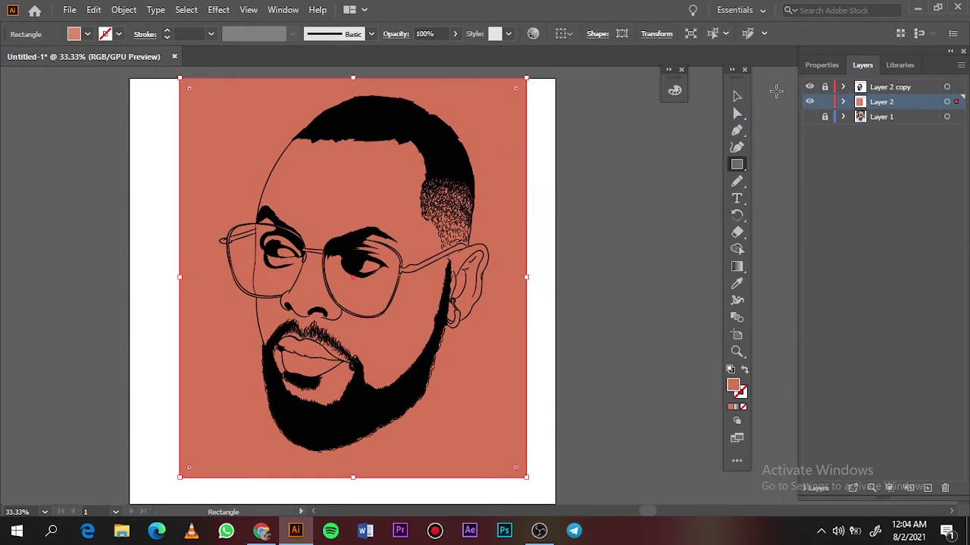
pyautogui.rightClick(506, 138)
pyautogui.click(705, 431)
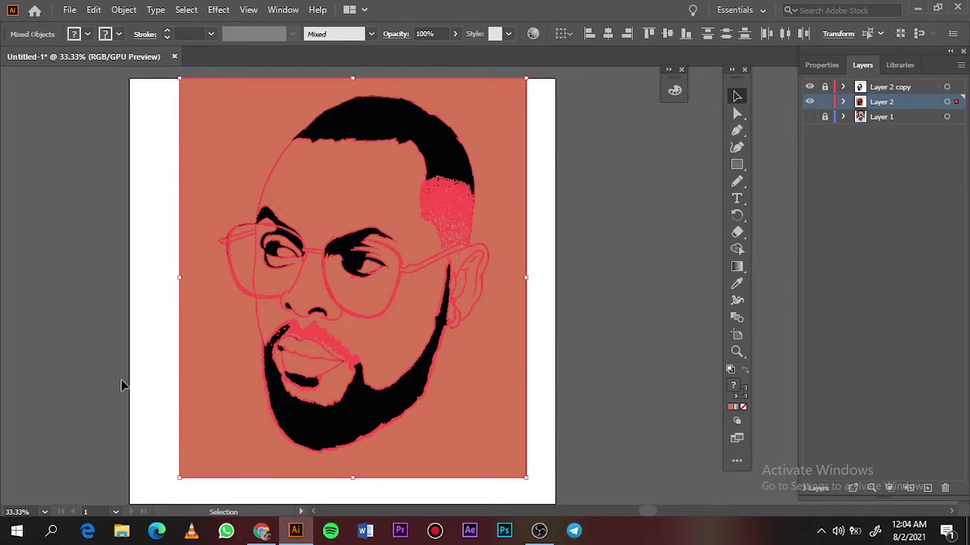
# Isolate the portrait group and inspect its sublayers in the Layers panel.
pyautogui.doubleClick(509, 347)
pyautogui.click(863, 66)
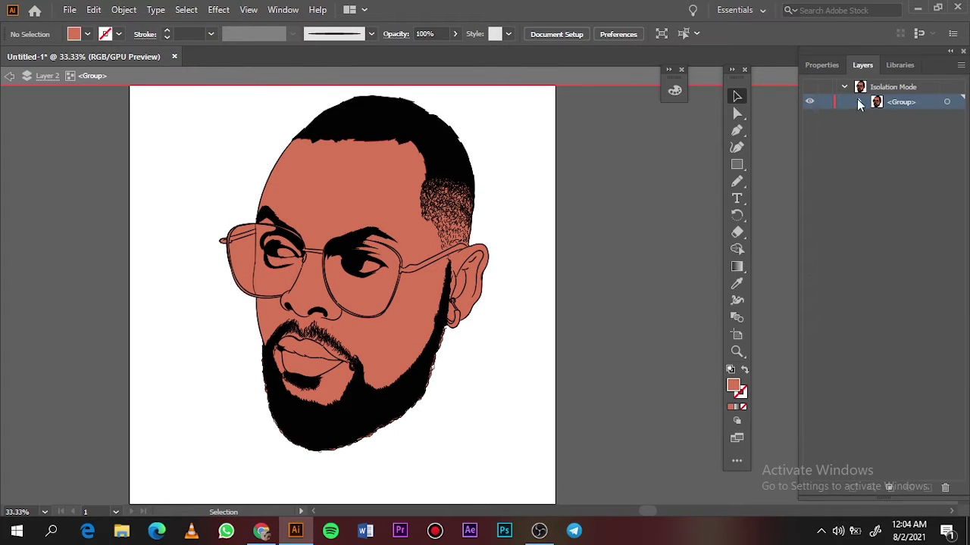
pyautogui.click(860, 103)
pyautogui.scroll(-2, 826, 371)
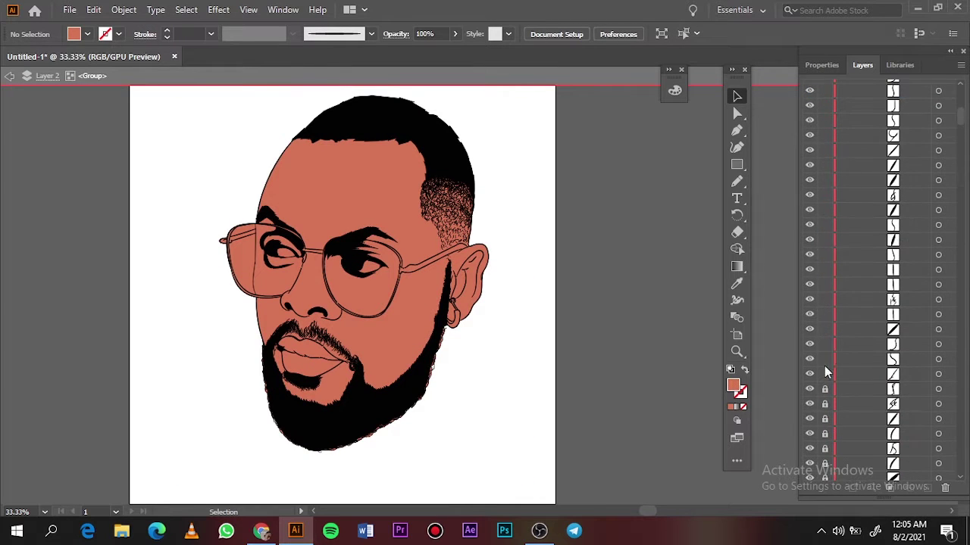
pyautogui.scroll(5, 830, 265)
pyautogui.click(858, 102)
# Apply Adjust Color Balance with Blue at -2 to all the artwork.
pyautogui.hotkey('ctrl', 'a')
pyautogui.click(94, 9)
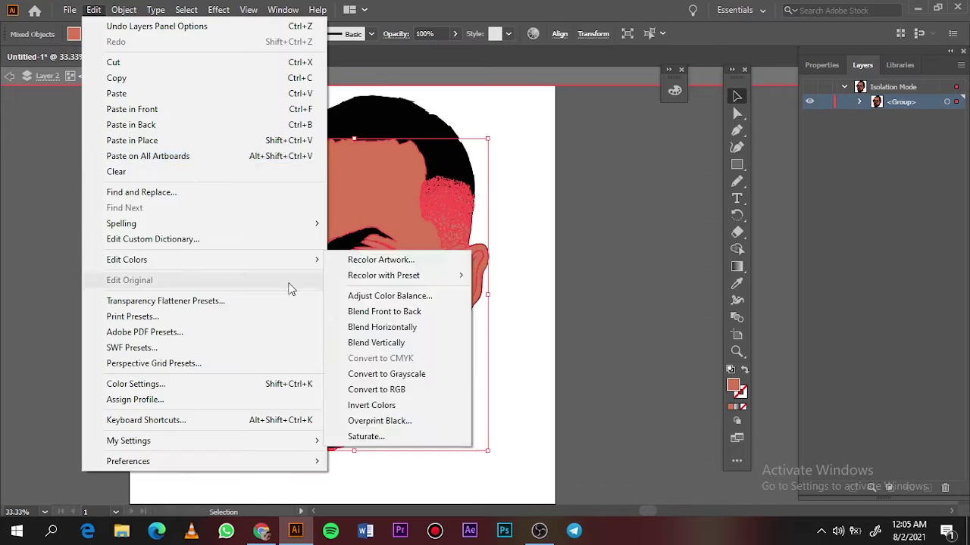
pyautogui.click(389, 295)
pyautogui.moveTo(786, 256); pyautogui.dragTo(782, 255)
pyautogui.click(785, 231)
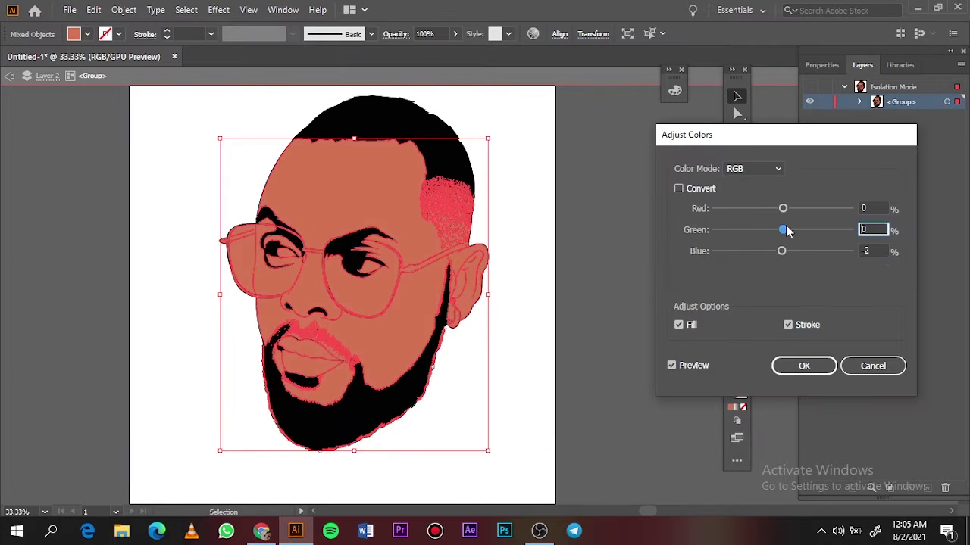
pyautogui.click(782, 208)
pyautogui.press('Return')
pyautogui.click(580, 338)
# Select the stray shape along the beard edge.
pyautogui.hscroll(-3, 651, 371)
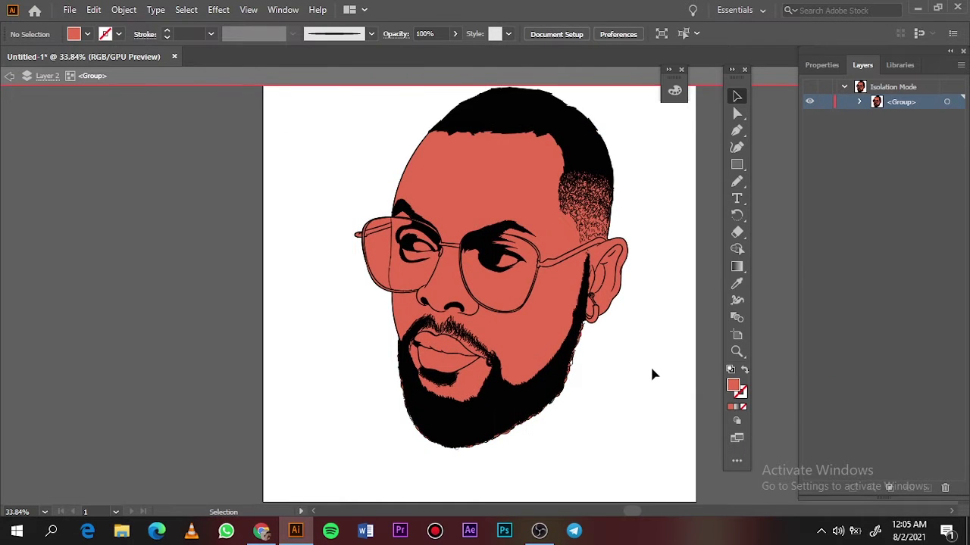
pyautogui.scroll(3, 582, 422)
pyautogui.scroll(2, 535, 311)
pyautogui.scroll(2, 460, 390)
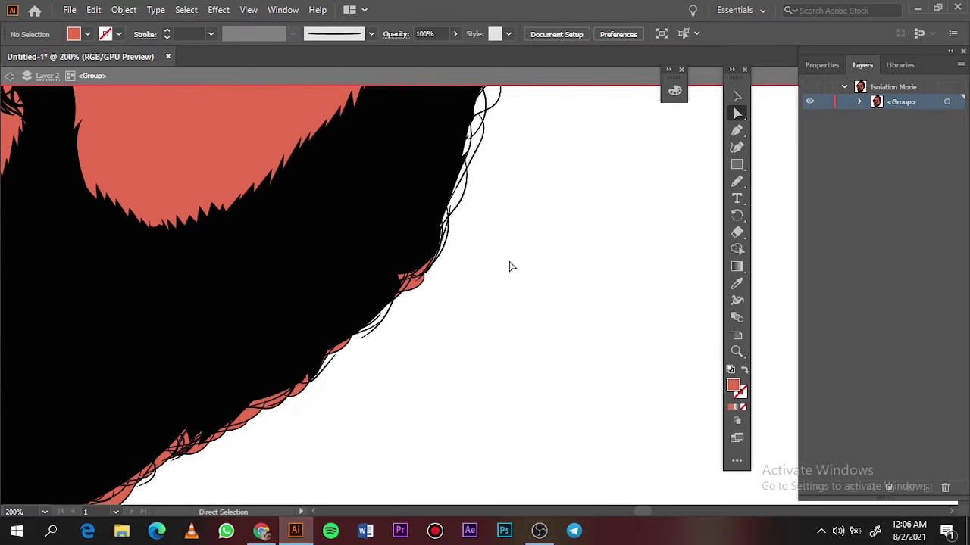
pyautogui.moveTo(510, 177); pyautogui.dragTo(309, 283)
pyautogui.scroll(3, 199, 438)
pyautogui.scroll(3, 152, 341)
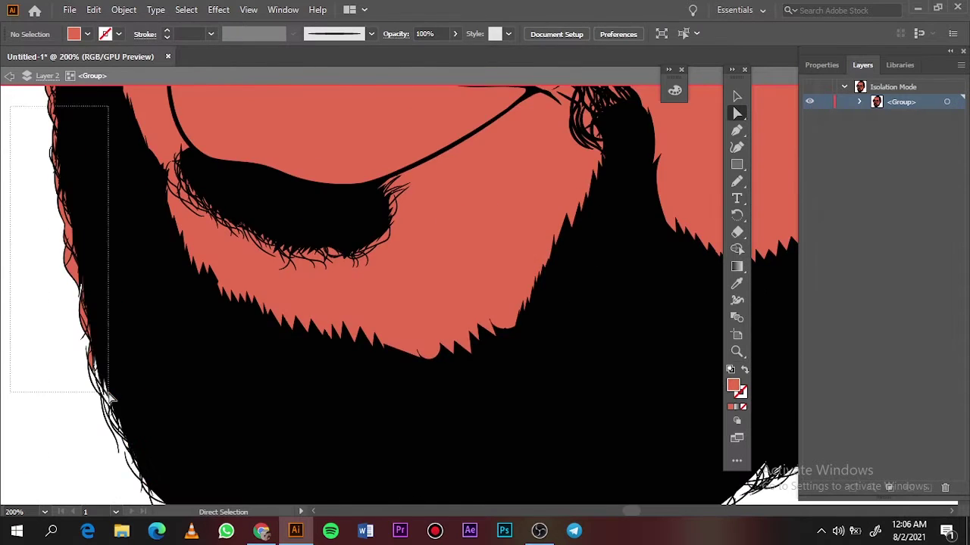
pyautogui.scroll(3, 32, 248)
pyautogui.scroll(3, 33, 247)
# Exit isolation, fit the artboard, and toggle the line art layer to compare with the photo.
pyautogui.hotkey('ctrl', '0')
pyautogui.press('Escape')
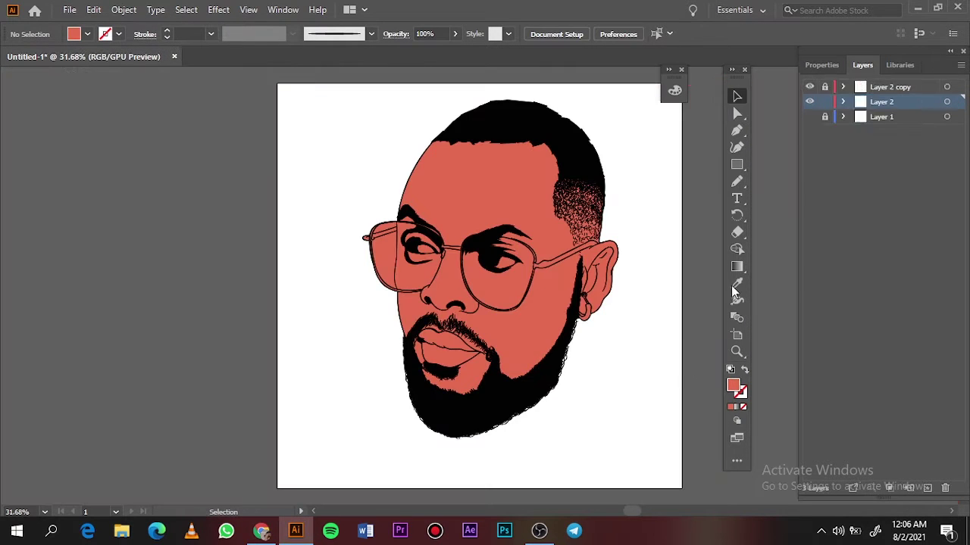
pyautogui.click(810, 101)
pyautogui.hotkey('ctrl', '+')
pyautogui.hotkey('ctrl', '+')
pyautogui.hotkey('ctrl', '+')
pyautogui.click(810, 101)
# Fill the glasses temple arm with a pale yellow in the Color Picker.
pyautogui.doubleClick(628, 162)
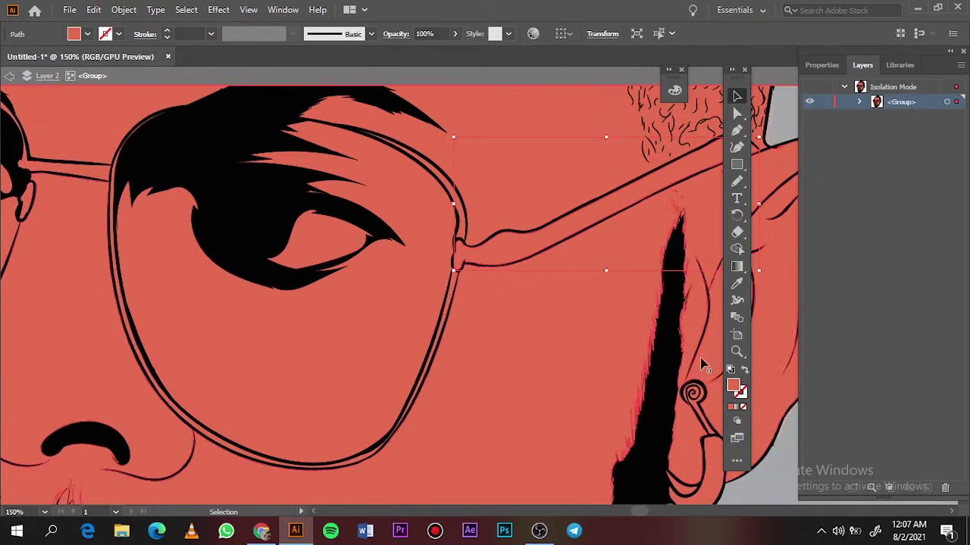
pyautogui.doubleClick(732, 386)
pyautogui.moveTo(755, 231); pyautogui.dragTo(755, 241)
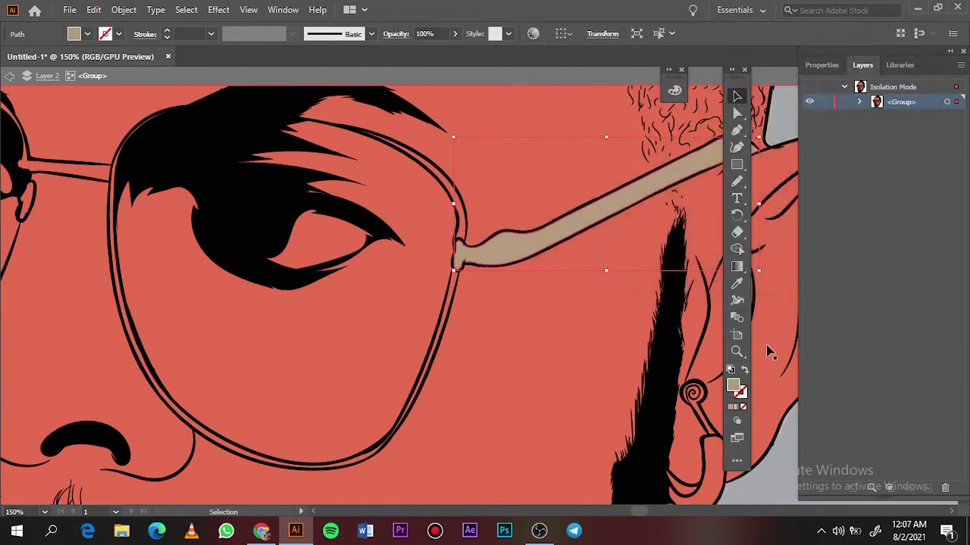
pyautogui.moveTo(583, 130); pyautogui.dragTo(606, 125)
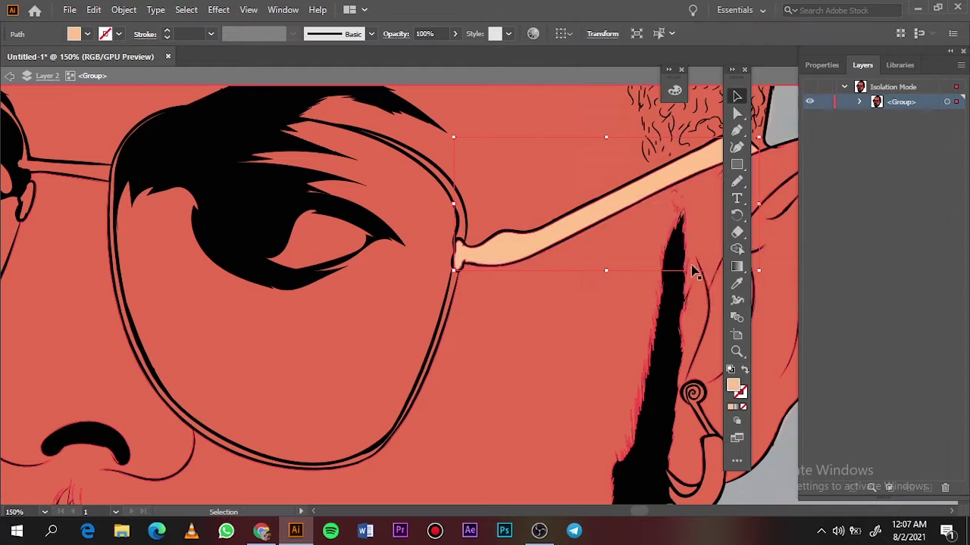
pyautogui.moveTo(755, 241); pyautogui.dragTo(755, 229)
pyautogui.moveTo(598, 104); pyautogui.dragTo(628, 78)
pyautogui.click(884, 80)
# Adjust the arm's colour balance with Preview on, reducing red to make it pale green.
pyautogui.hotkey('ctrl', '+')
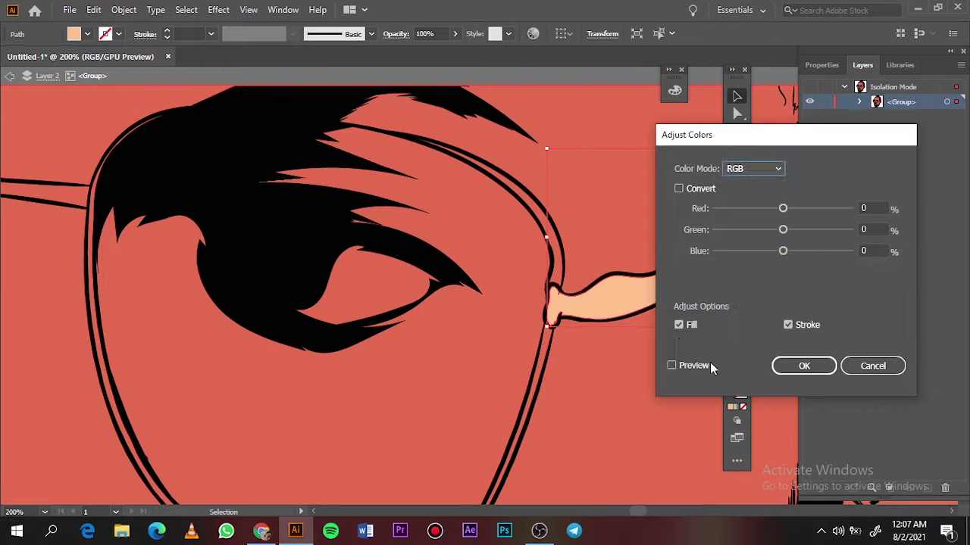
pyautogui.click(710, 362)
pyautogui.moveTo(858, 263); pyautogui.dragTo(866, 263)
pyautogui.moveTo(858, 220); pyautogui.dragTo(853, 220)
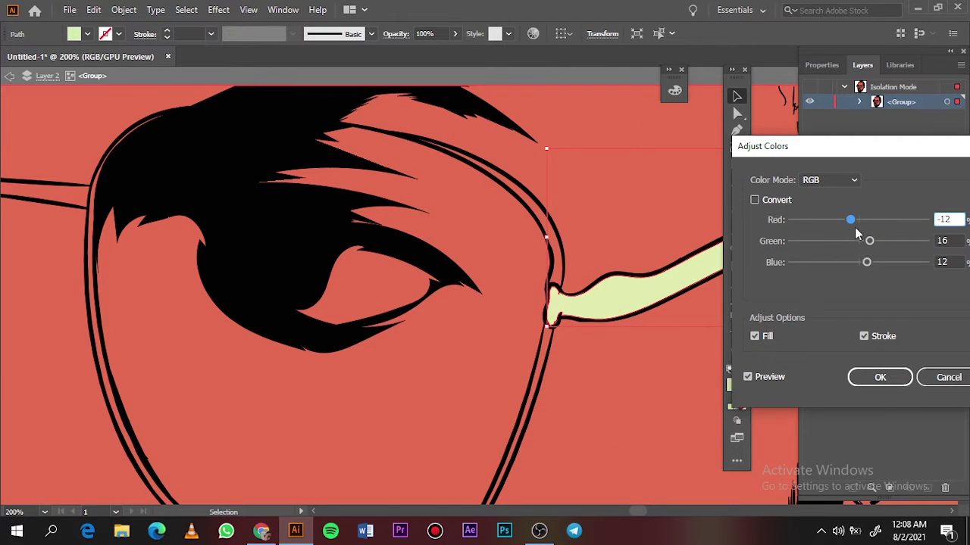
pyautogui.press('Return')
pyautogui.scroll(-3, 543, 347)
pyautogui.scroll(2, 530, 318)
pyautogui.scroll(2, 530, 318)
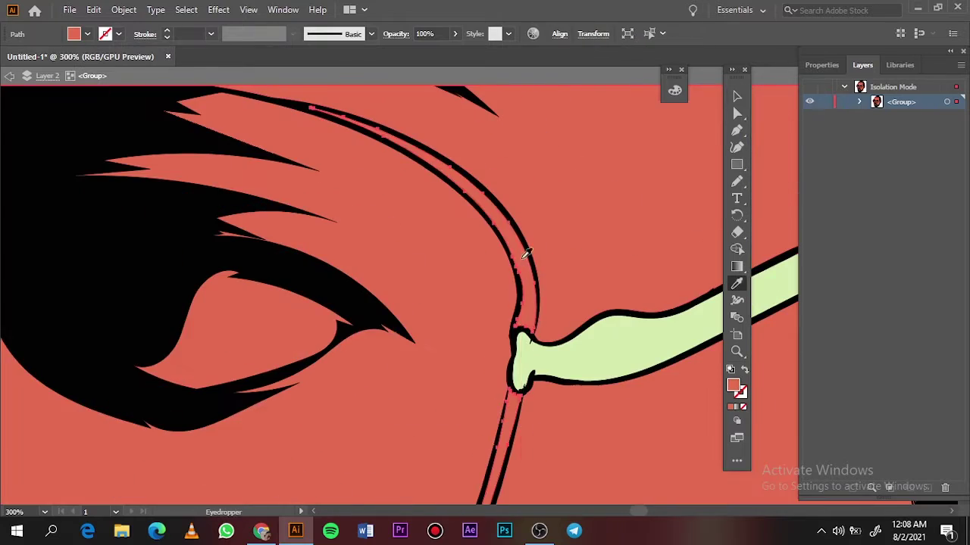
pyautogui.scroll(-3, 530, 326)
pyautogui.scroll(5, 454, 318)
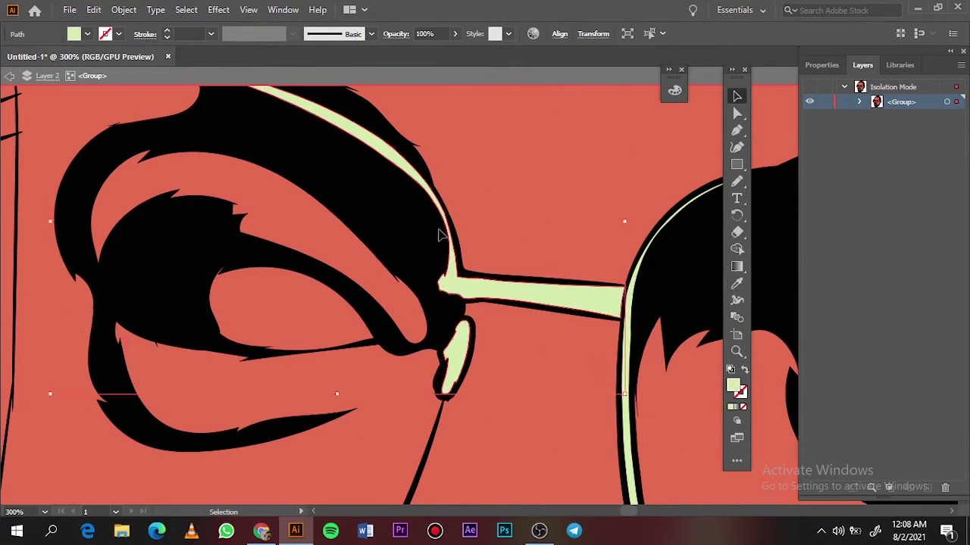
pyautogui.scroll(-1, 254, 383)
pyautogui.scroll(5, 656, 129)
pyautogui.scroll(3, 656, 128)
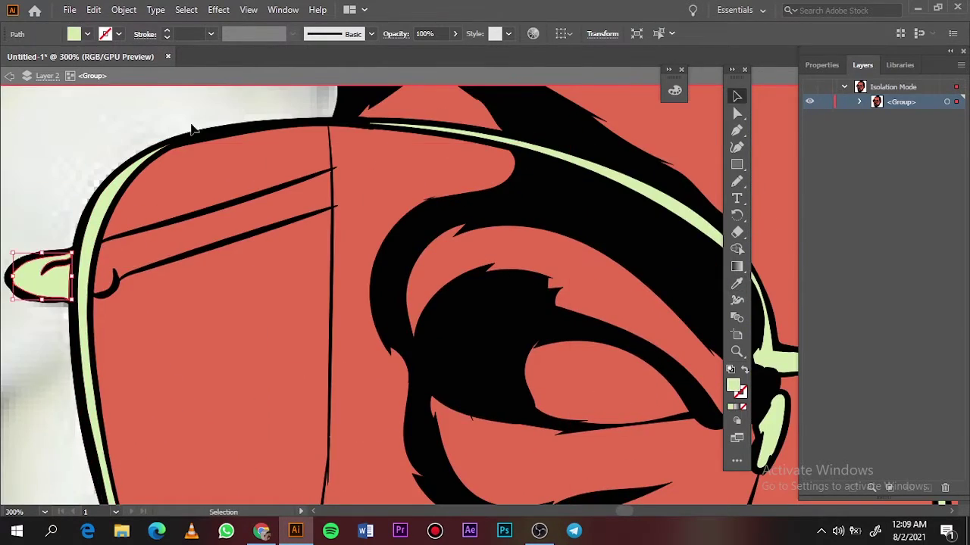
# Give another part of the glasses a near-black fill.
pyautogui.click(212, 220)
pyautogui.doubleClick(738, 388)
pyautogui.click(911, 65)
pyautogui.click(11, 284)
# Select the earring loop and fill it dark grey.
pyautogui.hotkey('ctrl', '0')
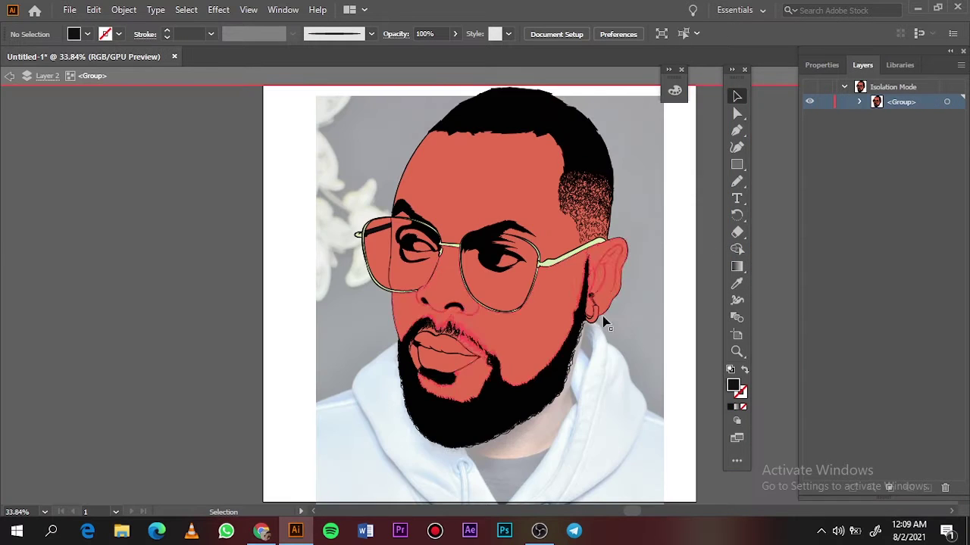
pyautogui.scroll(5, 603, 400)
pyautogui.click(474, 322)
pyautogui.doubleClick(739, 388)
pyautogui.click(884, 78)
pyautogui.doubleClick(738, 388)
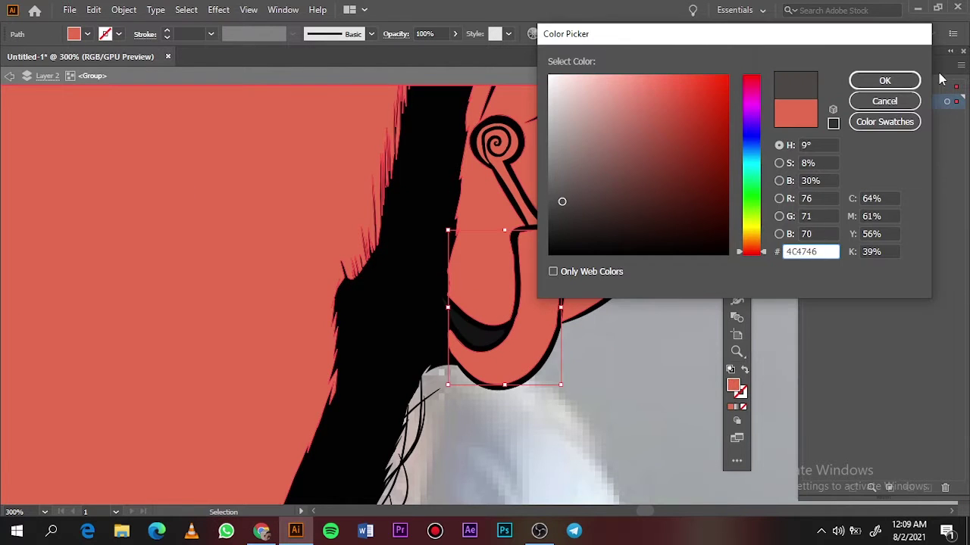
pyautogui.click(883, 78)
# Refine the earring loop fill to a greenish grey.
pyautogui.scroll(3, 591, 341)
pyautogui.doubleClick(738, 388)
pyautogui.click(883, 78)
pyautogui.doubleClick(739, 388)
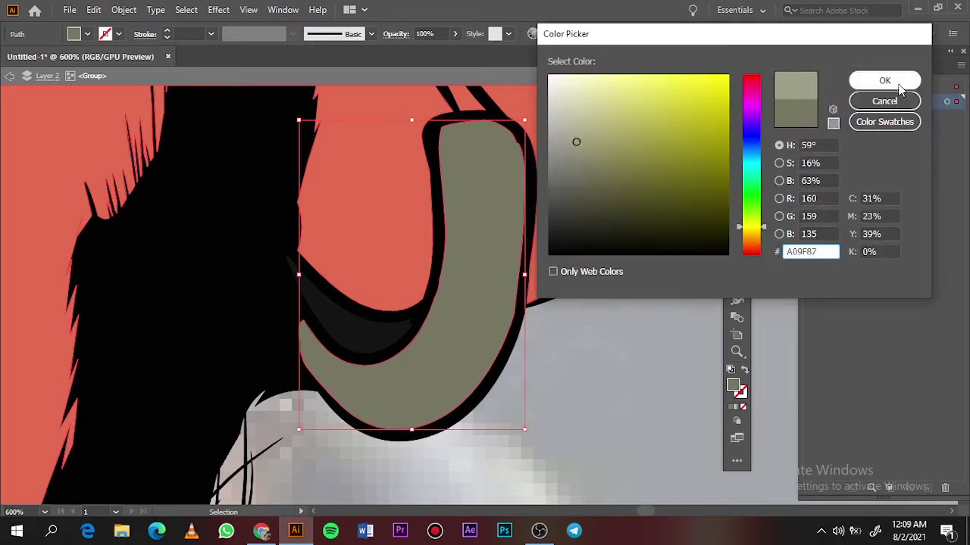
pyautogui.click(883, 78)
pyautogui.scroll(3, 395, 189)
pyautogui.click(395, 189)
# Recolour the lower and upper lips a pinker shade.
pyautogui.hotkey('ctrl', '0')
pyautogui.scroll(5, 432, 348)
pyautogui.click(454, 394)
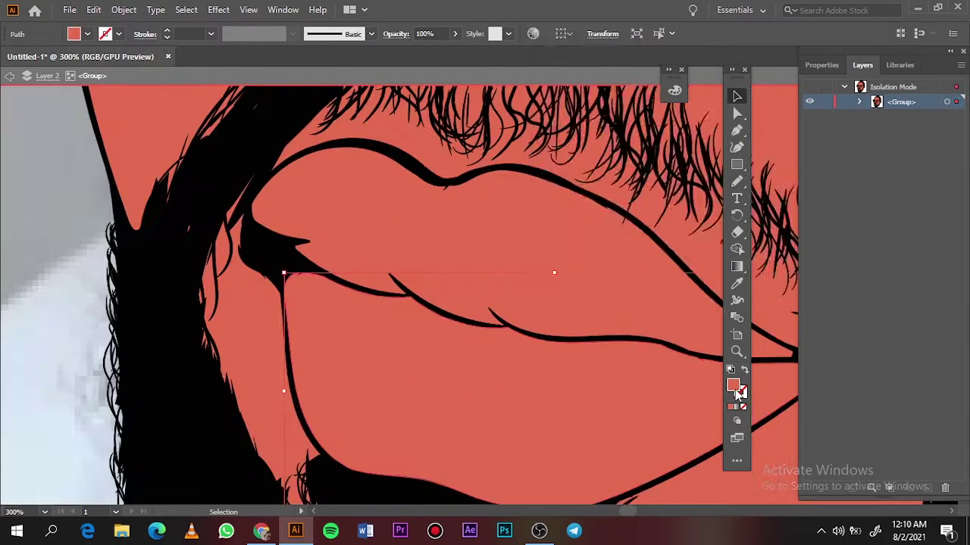
pyautogui.doubleClick(738, 388)
pyautogui.press('Return')
pyautogui.click(433, 173)
pyautogui.doubleClick(739, 388)
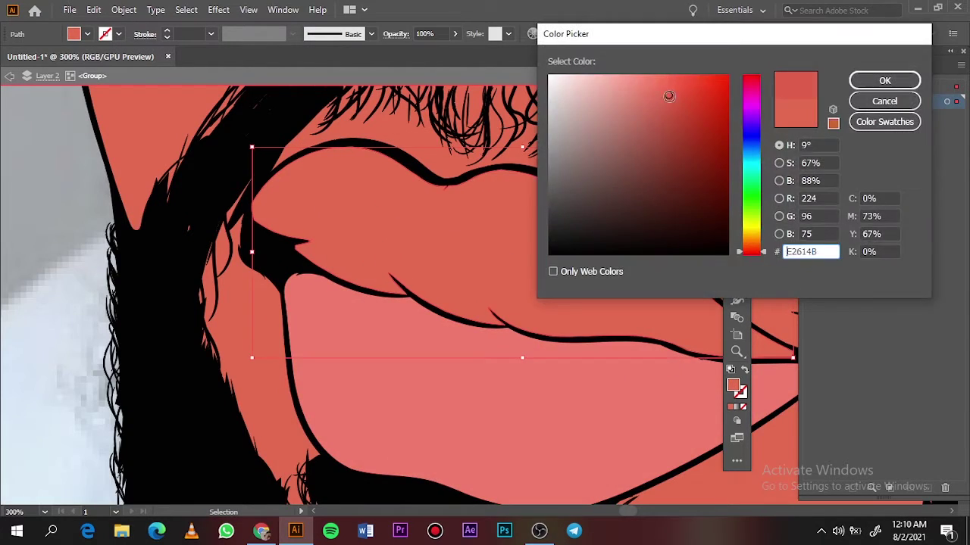
pyautogui.click(884, 80)
# Fill the right lens with a grey gradient swatch.
pyautogui.hotkey('ctrl', '0')
pyautogui.scroll(5, 493, 250)
pyautogui.click(628, 379)
pyautogui.doubleClick(739, 388)
pyautogui.press('Escape')
pyautogui.click(88, 33)
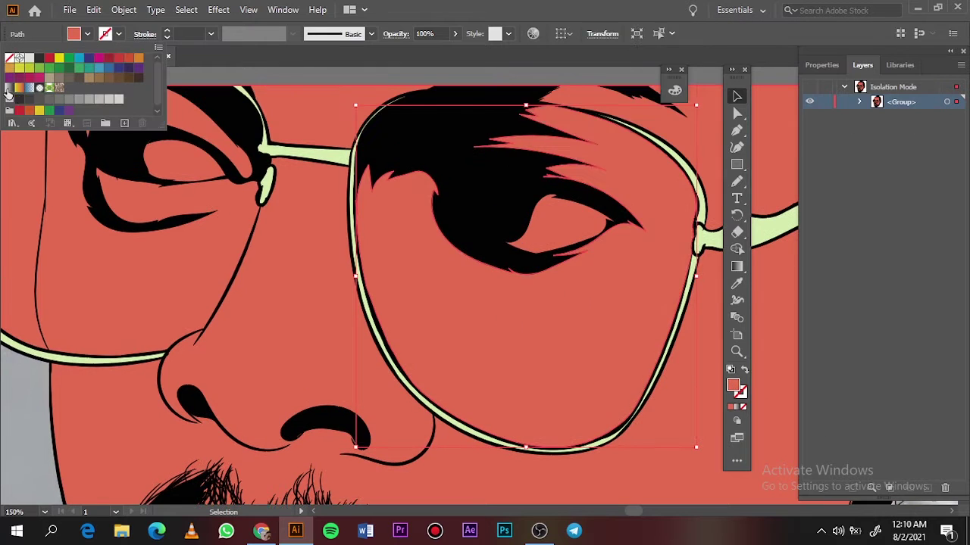
pyautogui.doubleClick(737, 266)
pyautogui.click(504, 343)
pyautogui.click(595, 330)
# Set the lens gradient angle to 120° and make its dark end magenta.
pyautogui.click(612, 59)
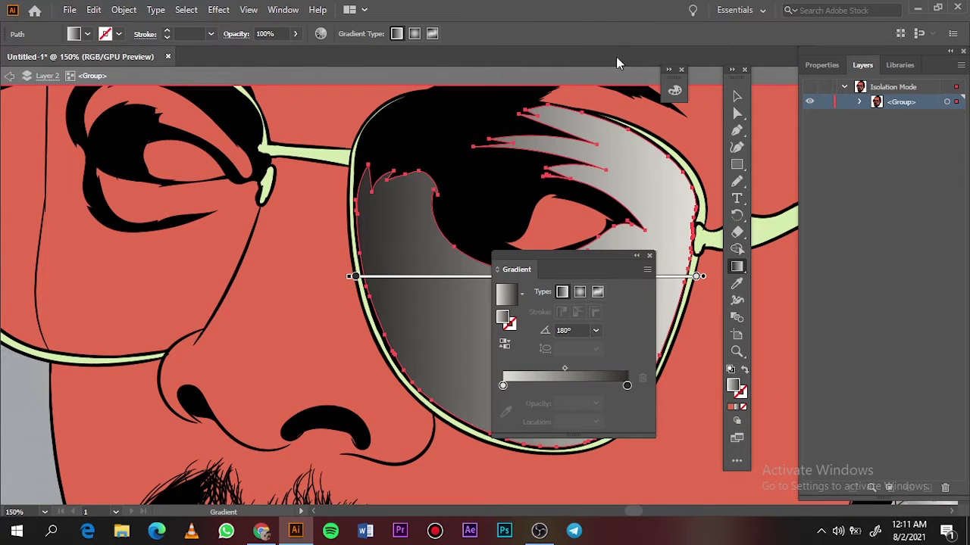
pyautogui.click(596, 330)
pyautogui.click(612, 75)
pyautogui.click(596, 330)
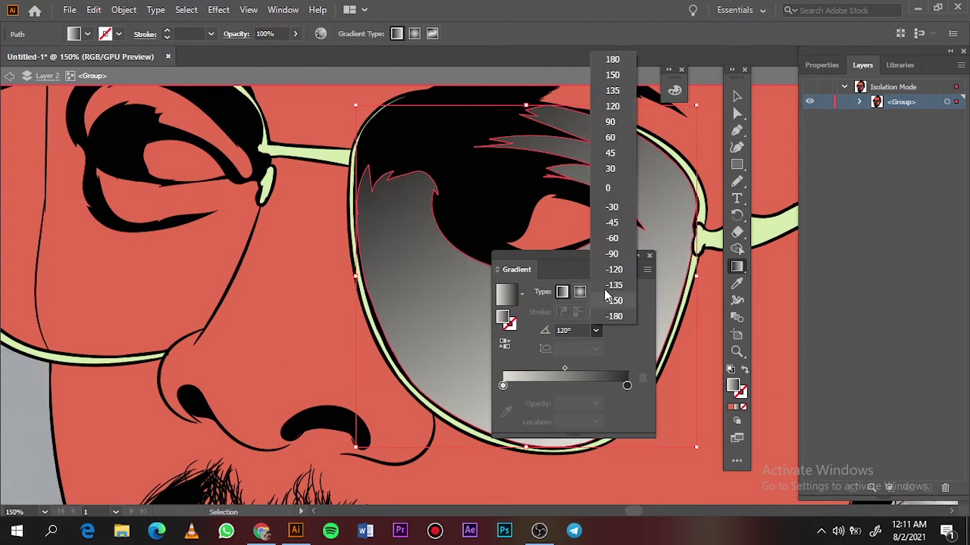
pyautogui.click(612, 106)
pyautogui.doubleClick(626, 386)
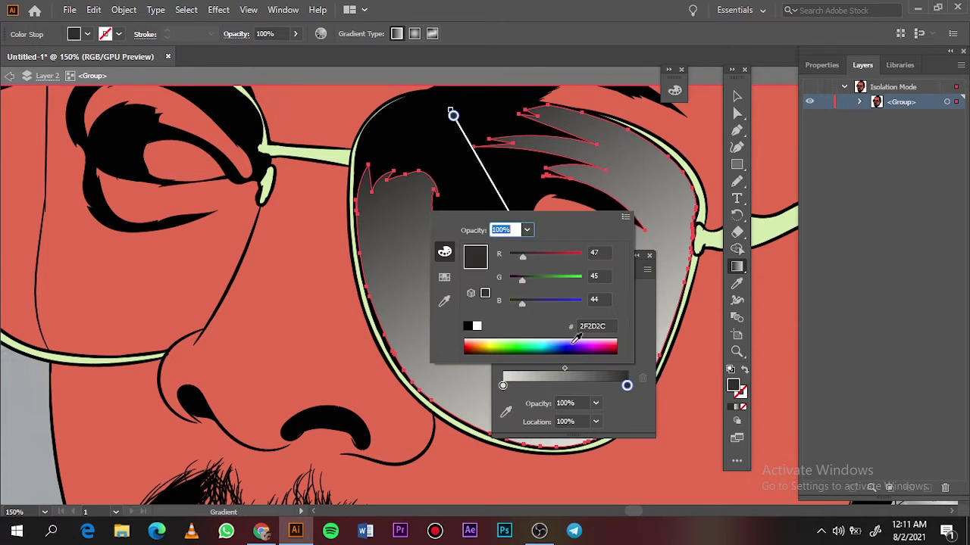
pyautogui.moveTo(576, 279); pyautogui.dragTo(510, 279)
pyautogui.press('Return')
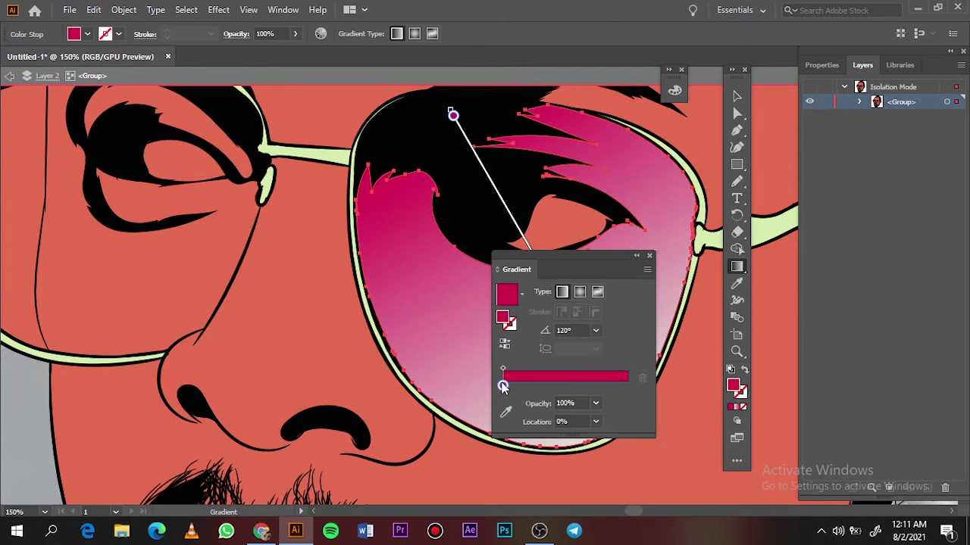
# Make the gradient's light end the red skin colour and run it top to bottom.
pyautogui.click(522, 382)
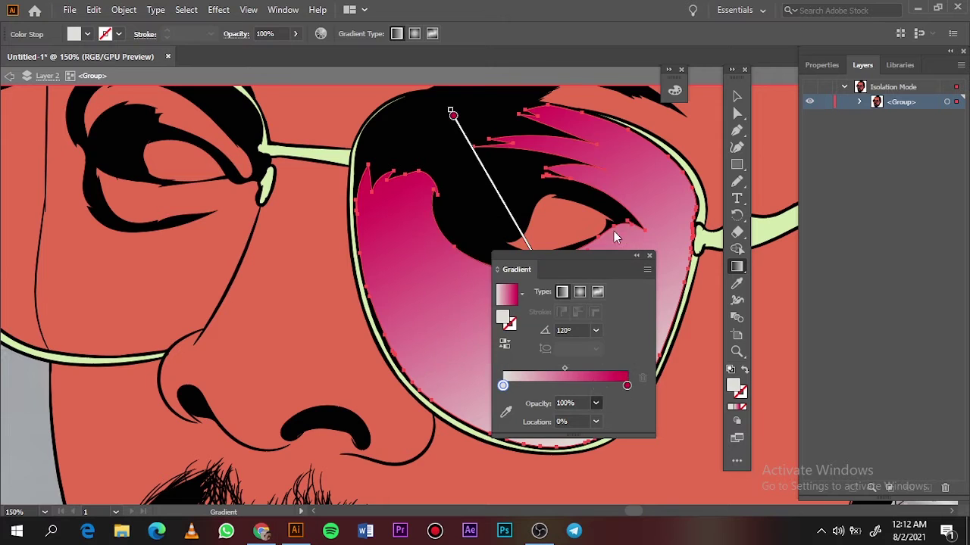
pyautogui.click(595, 403)
pyautogui.click(576, 450)
pyautogui.click(564, 368)
pyautogui.hotkey('ctrl', 'z')
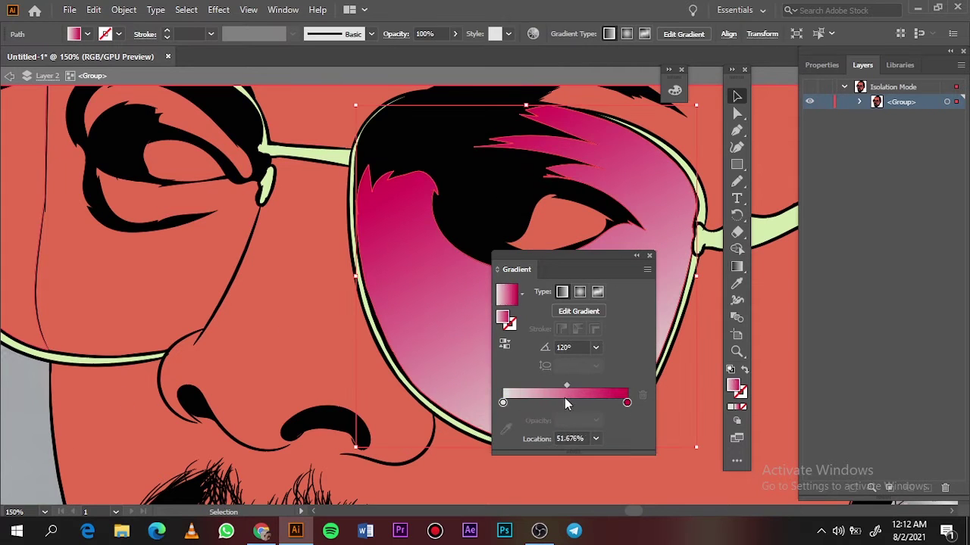
pyautogui.click(736, 266)
pyautogui.doubleClick(502, 386)
pyautogui.click(496, 337)
pyautogui.press('Escape')
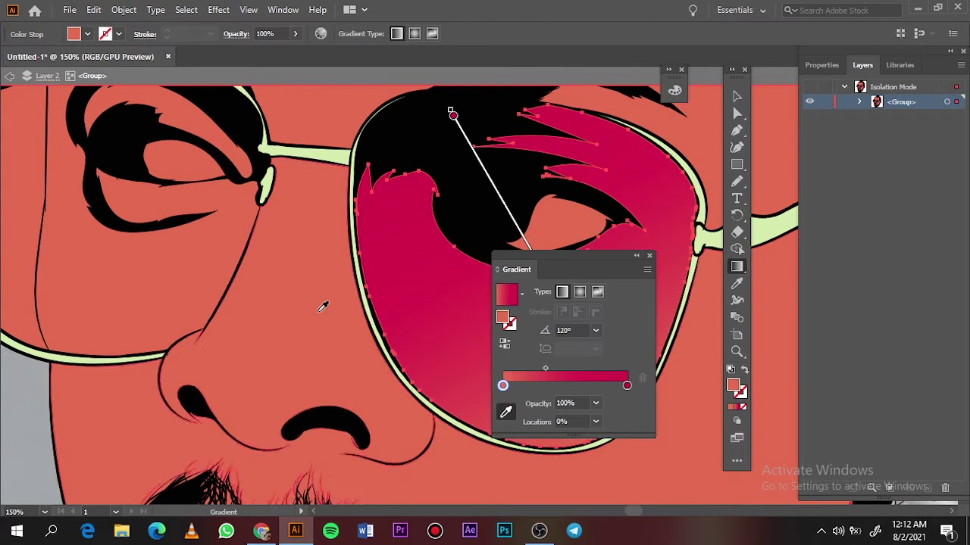
pyautogui.moveTo(565, 369); pyautogui.dragTo(562, 371)
pyautogui.moveTo(532, 112); pyautogui.dragTo(506, 463)
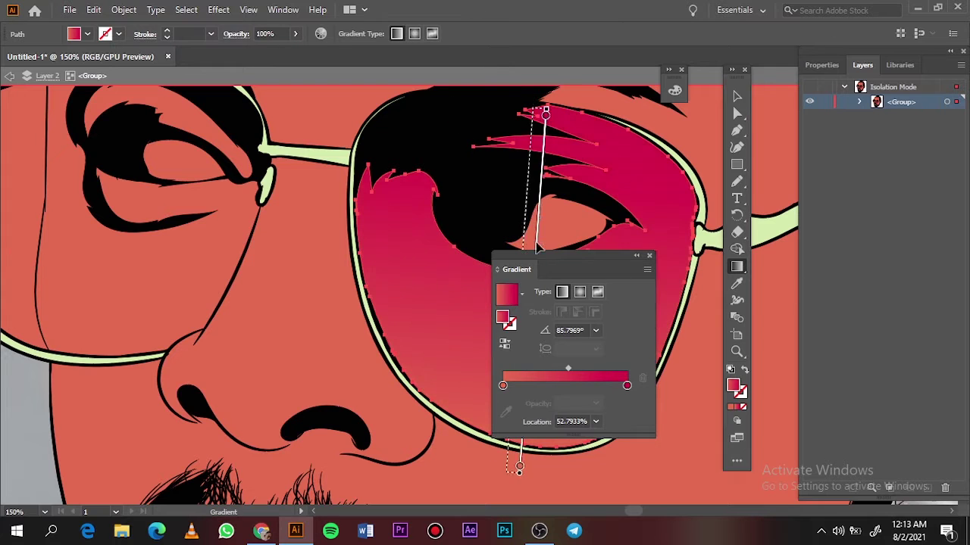
# Give the eye shape inside the lens a bright magenta gradient.
pyautogui.press('v')
pyautogui.hotkey('ctrl', '0')
pyautogui.click(232, 190)
pyautogui.click(649, 255)
pyautogui.scroll(5, 606, 234)
pyautogui.click(480, 167)
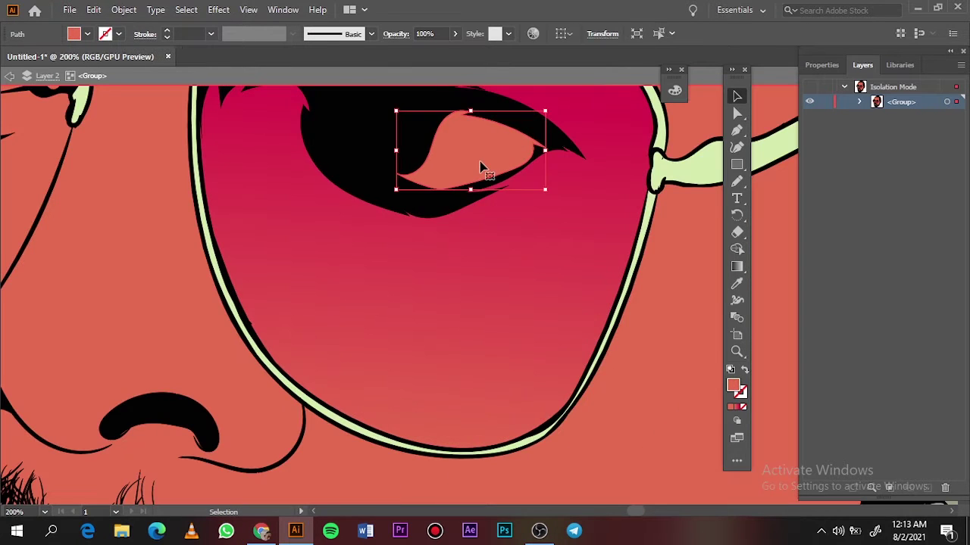
pyautogui.press('.')
pyautogui.doubleClick(736, 267)
pyautogui.doubleClick(502, 385)
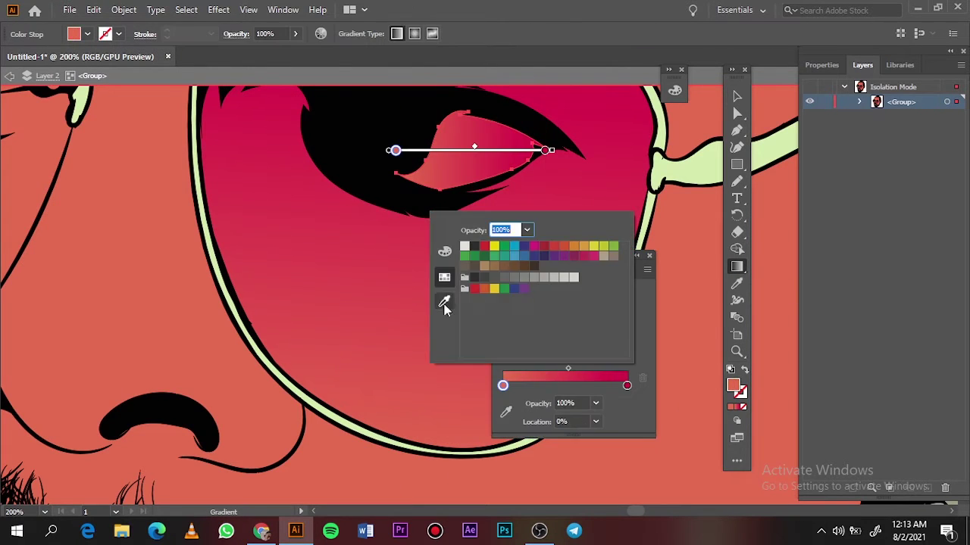
pyautogui.press('Escape')
pyautogui.doubleClick(502, 386)
pyautogui.moveTo(547, 341); pyautogui.dragTo(584, 341)
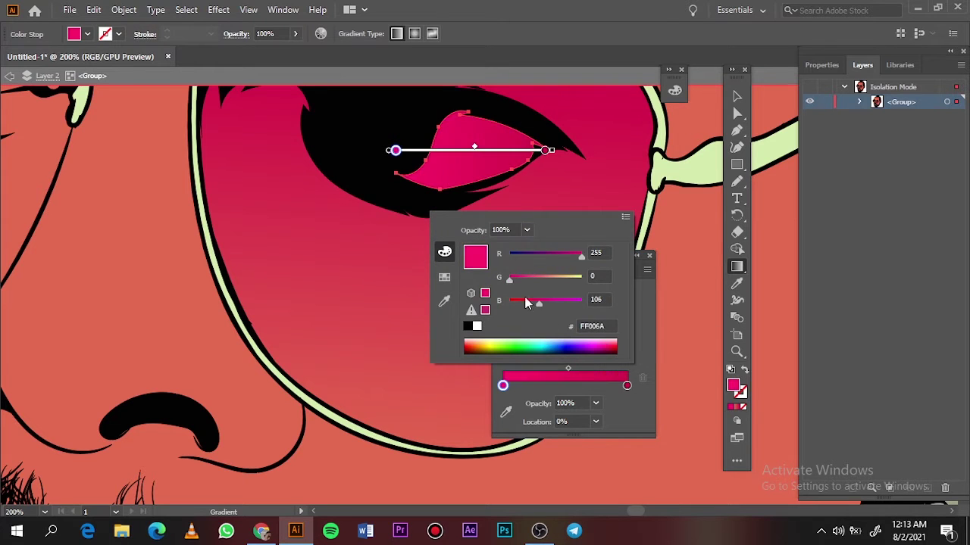
pyautogui.press('Return')
# Darken the lens gradient's end to dark magenta and move it closer to the light end.
pyautogui.hotkey('ctrl', '0')
pyautogui.click(649, 255)
pyautogui.press('v')
pyautogui.click(493, 288)
pyautogui.hotkey('ctrl', '+')
pyautogui.hotkey('ctrl', '+')
pyautogui.hotkey('ctrl', '+')
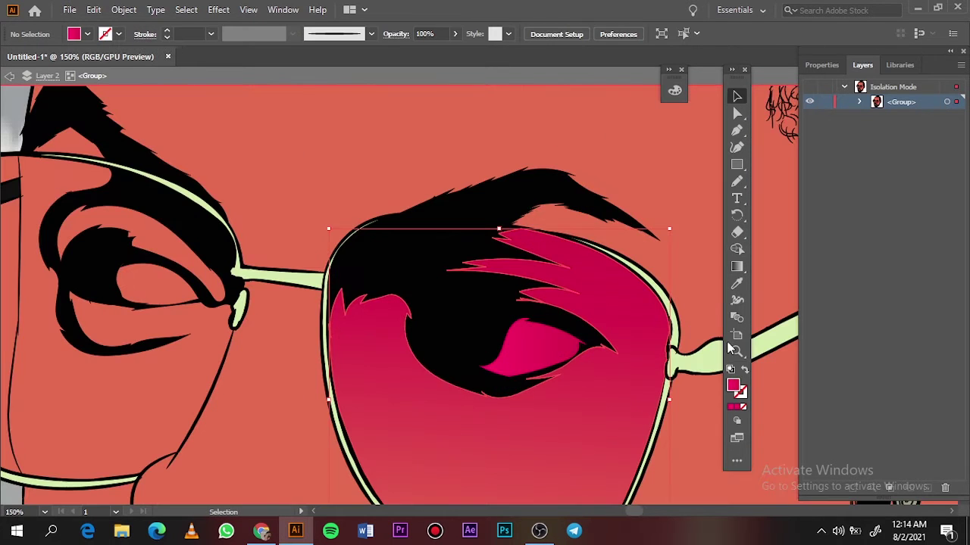
pyautogui.doubleClick(736, 267)
pyautogui.moveTo(595, 255); pyautogui.dragTo(762, 161)
pyautogui.doubleClick(792, 287)
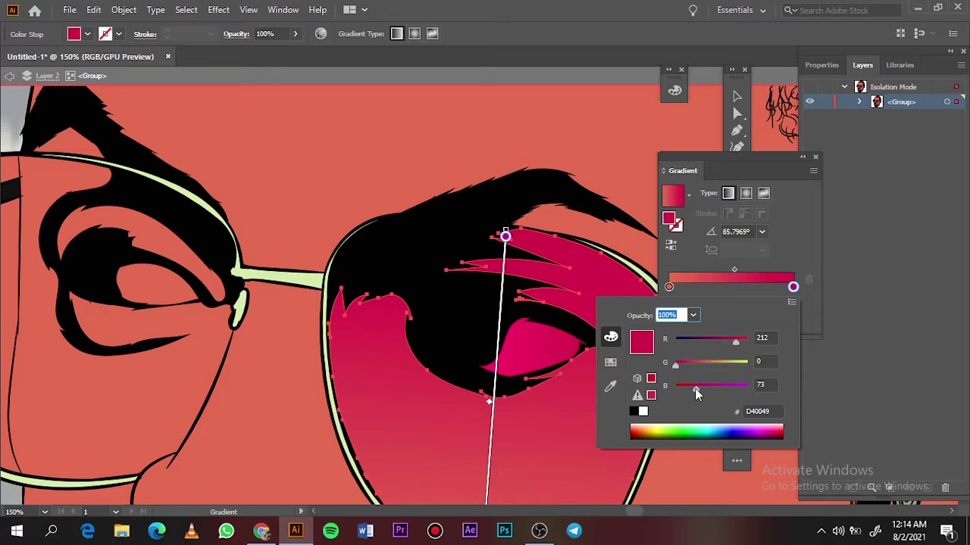
pyautogui.click(780, 432)
pyautogui.press('Return')
pyautogui.hotkey('ctrl', '-')
pyautogui.hotkey('ctrl', '-')
pyautogui.hotkey('ctrl', '-')
pyautogui.moveTo(792, 286)
pyautogui.mouseDown()
pyautogui.moveTo(700, 286)
pyautogui.moveTo(743, 286)
pyautogui.moveTo(727, 286)
pyautogui.mouseUp()
# Shift the right lens's dark gradient colour further along the gradient.
pyautogui.click(698, 269)
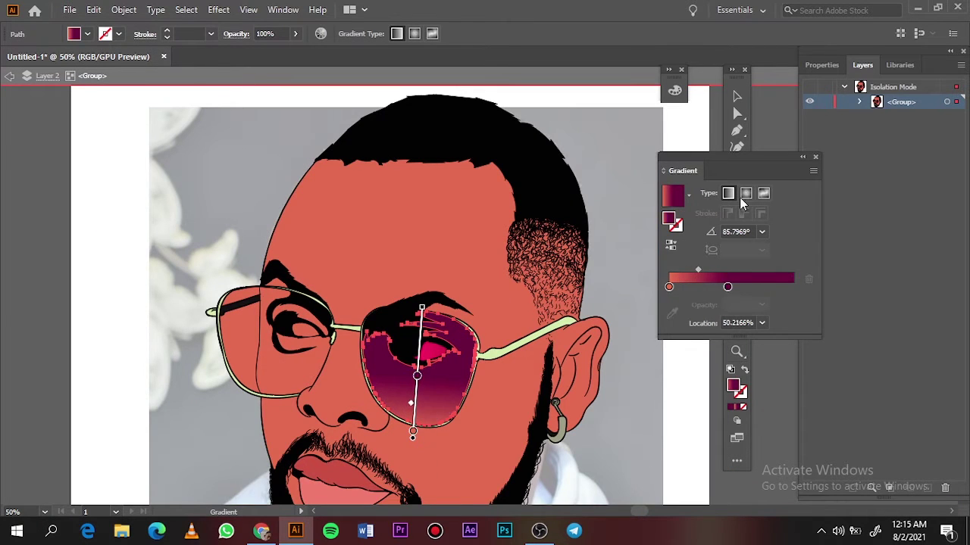
pyautogui.click(816, 157)
pyautogui.press('Escape')
pyautogui.hotkey('ctrl', '+')
pyautogui.hotkey('ctrl', '+')
pyautogui.hotkey('ctrl', '+')
# Apply the magenta gradient to the left lens, running vertically with a deeper dark end.
pyautogui.doubleClick(303, 297)
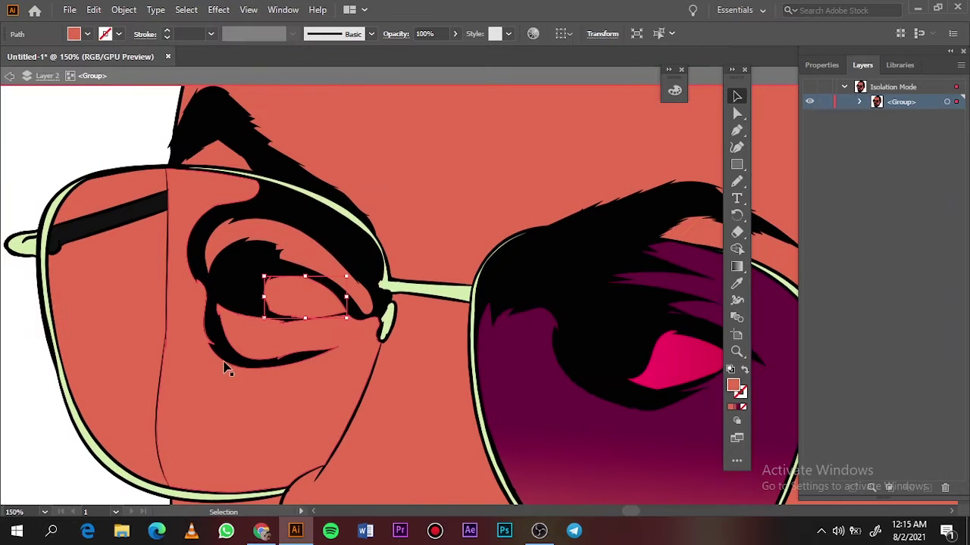
pyautogui.press('.')
pyautogui.click(173, 336)
pyautogui.press('g')
pyautogui.moveTo(142, 176); pyautogui.dragTo(316, 473)
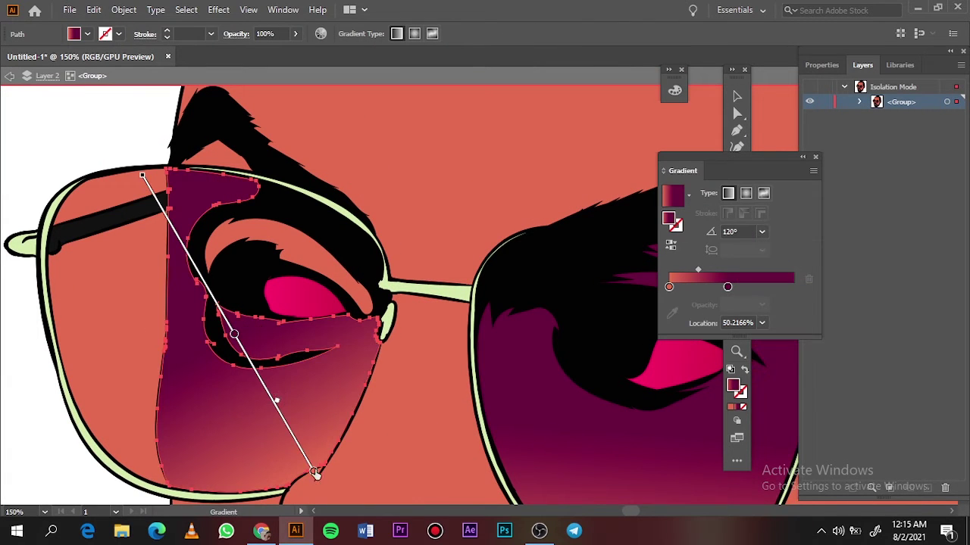
pyautogui.moveTo(227, 493); pyautogui.dragTo(292, 162)
pyautogui.moveTo(258, 333); pyautogui.dragTo(242, 413)
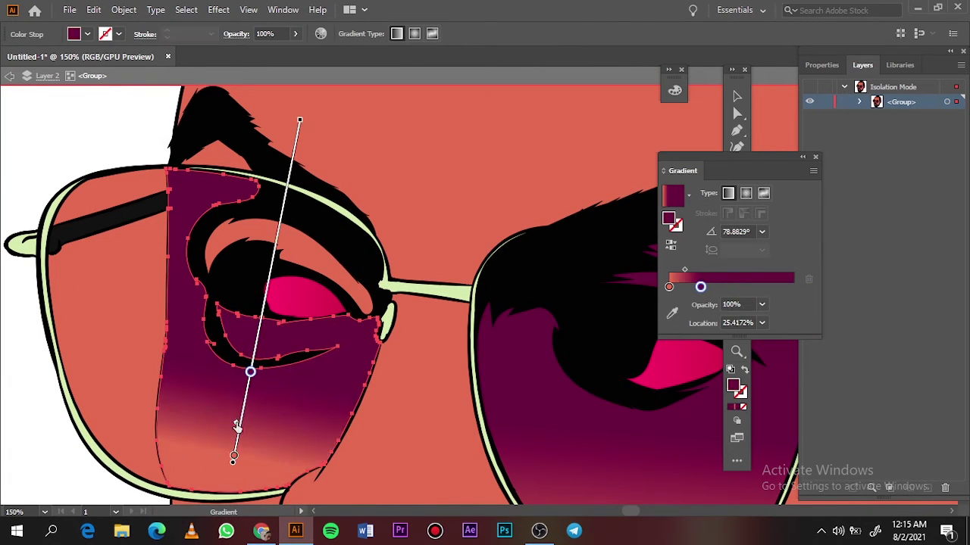
# Redraw the eyelid crease gradient so it runs vertically.
pyautogui.click(353, 245)
pyautogui.moveTo(202, 266); pyautogui.dragTo(379, 265)
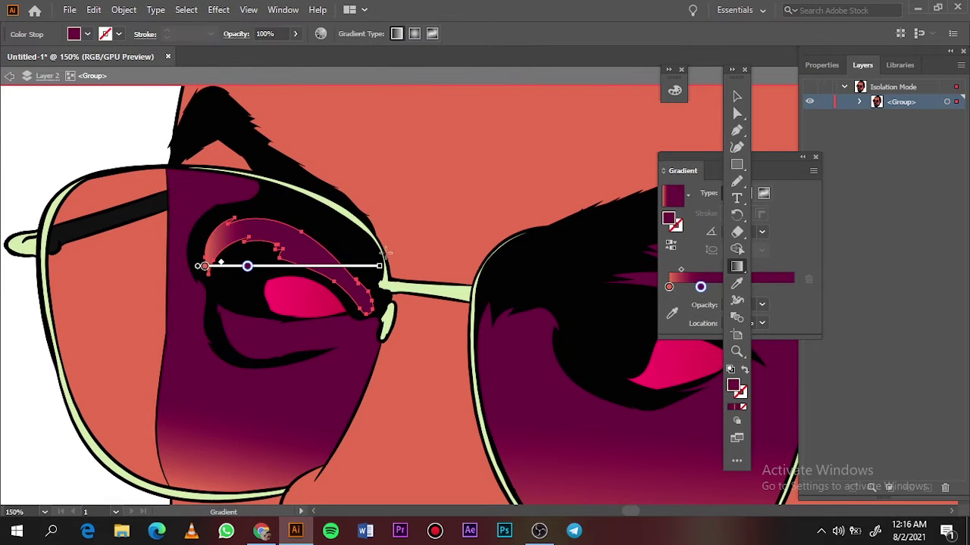
pyautogui.moveTo(303, 103); pyautogui.dragTo(293, 277)
pyautogui.press('v')
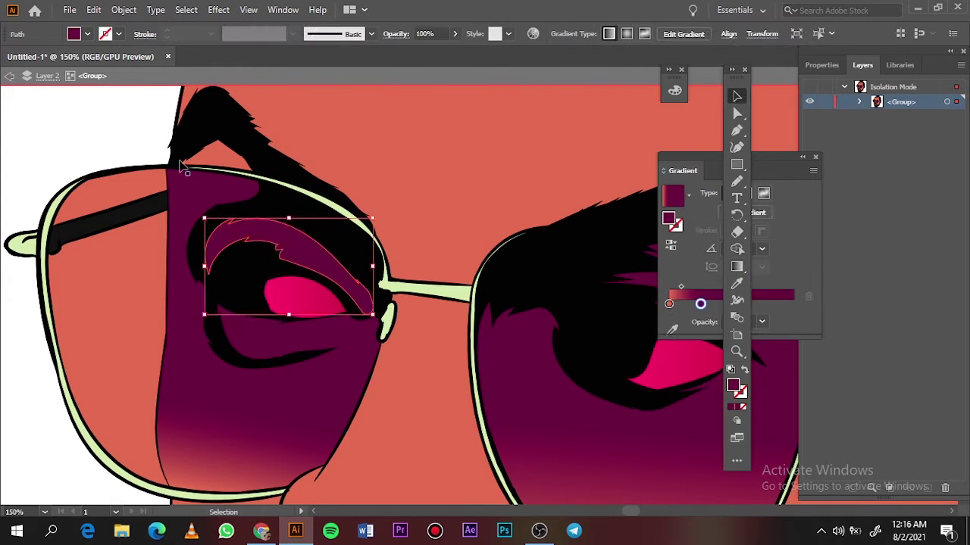
pyautogui.hotkey('ctrl', '0')
pyautogui.click(93, 129)
# With the reference photo shown, set the left lens gradient stop to magenta.
pyautogui.scroll(3, 394, 231)
pyautogui.click(407, 346)
pyautogui.press('g')
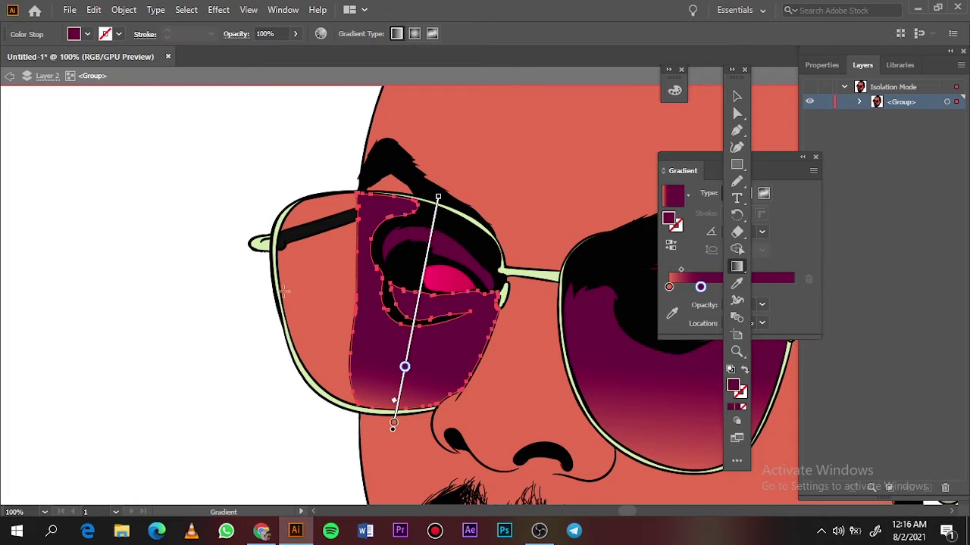
pyautogui.press('Escape')
pyautogui.click(809, 115)
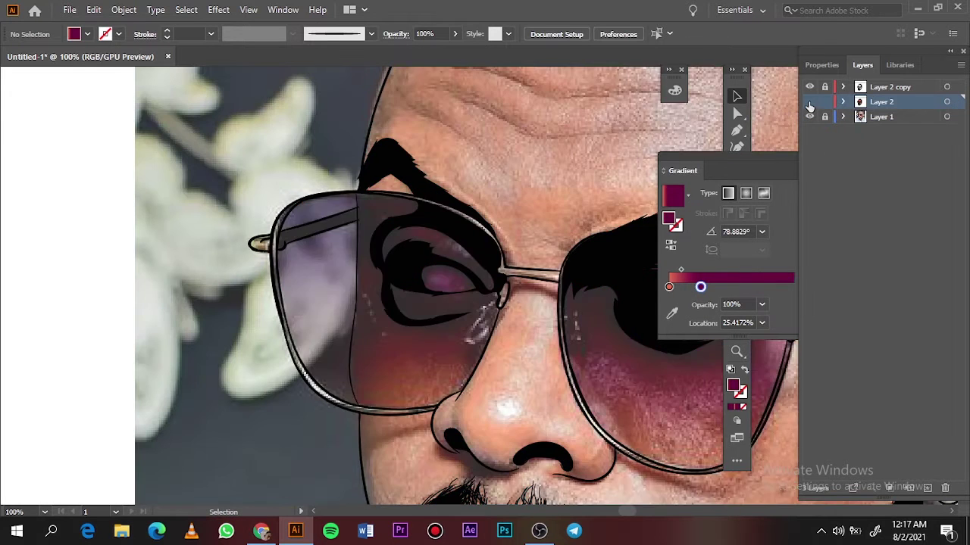
pyautogui.doubleClick(388, 265)
pyautogui.scroll(2, 266, 281)
pyautogui.scroll(1, 266, 281)
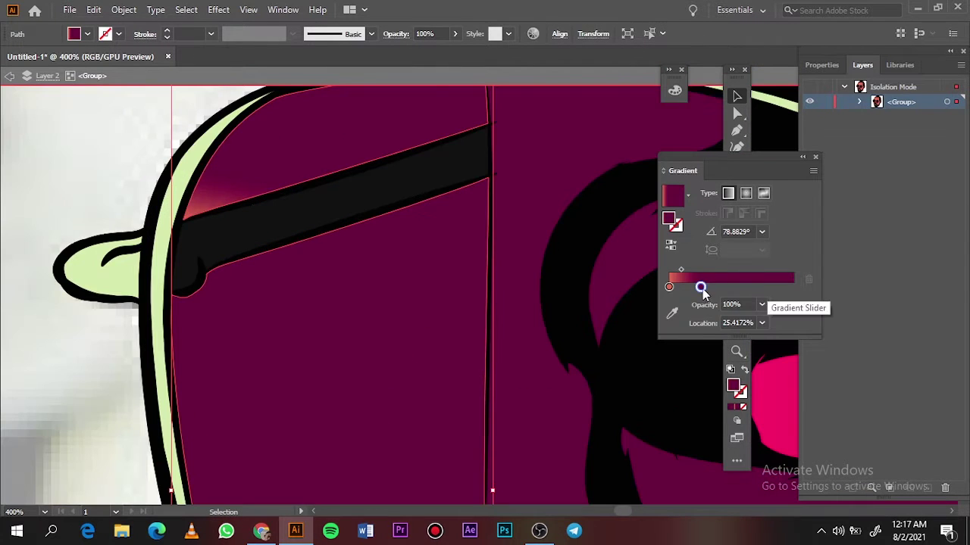
pyautogui.doubleClick(700, 286)
pyautogui.click(764, 429)
pyautogui.press('Escape')
# Hide the reference photo and add a new layer, Layer 2 copy 2.
pyautogui.hotkey('ctrl', '0')
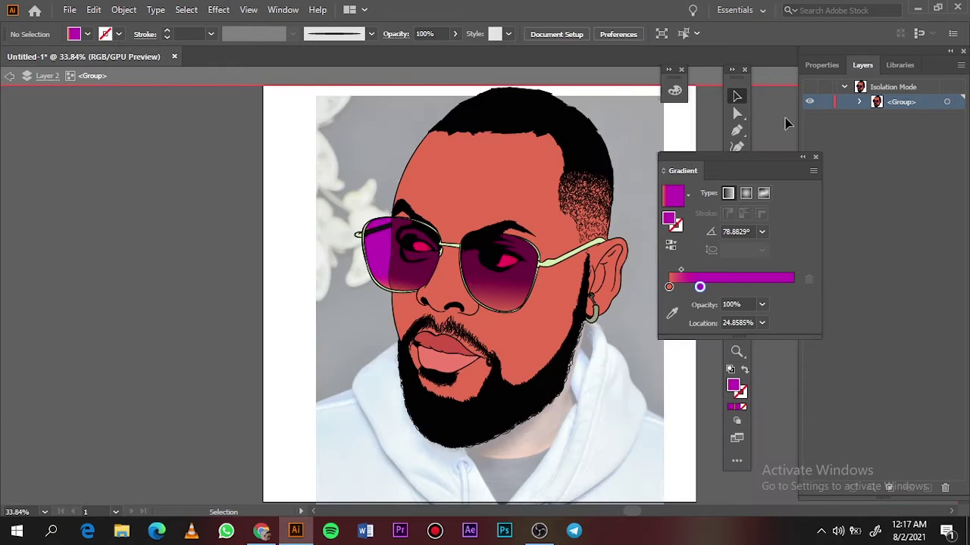
pyautogui.press('Escape')
pyautogui.click(809, 116)
pyautogui.click(634, 162)
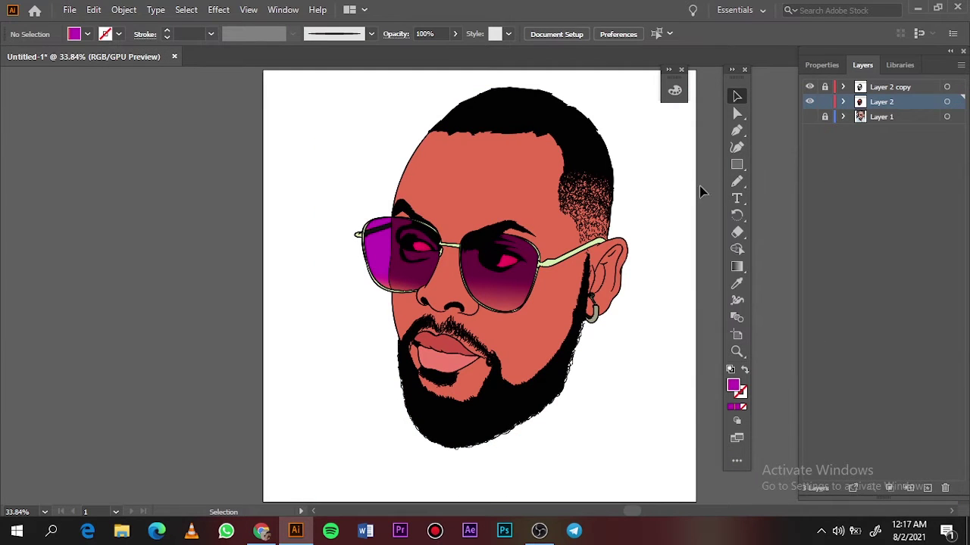
# Choose a dark red fill colour for the shadow shapes and zoom in on the face.
pyautogui.keyDown('alt'); pyautogui.click(809, 116); pyautogui.keyUp('alt')
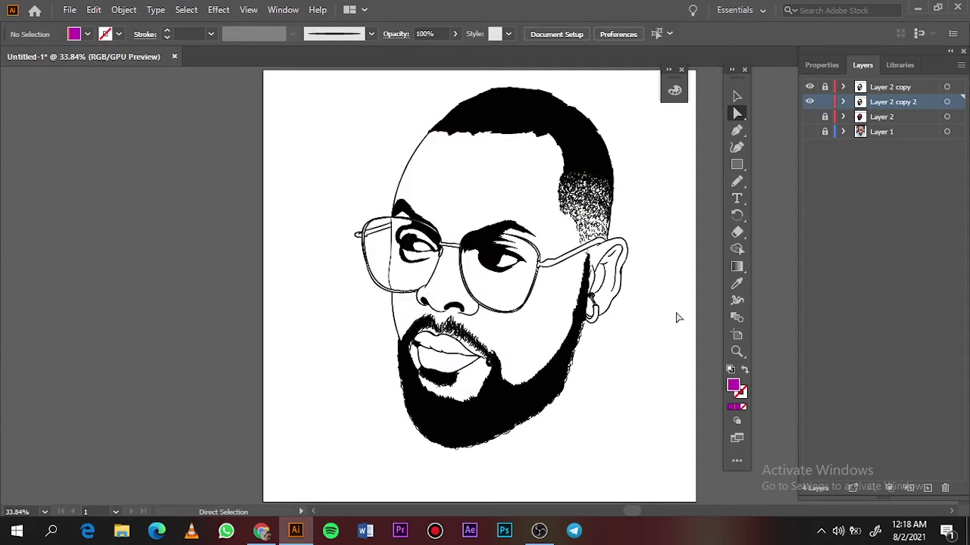
pyautogui.click(809, 131)
pyautogui.hotkey('ctrl', '+')
pyautogui.hotkey('ctrl', '+')
pyautogui.click(736, 282)
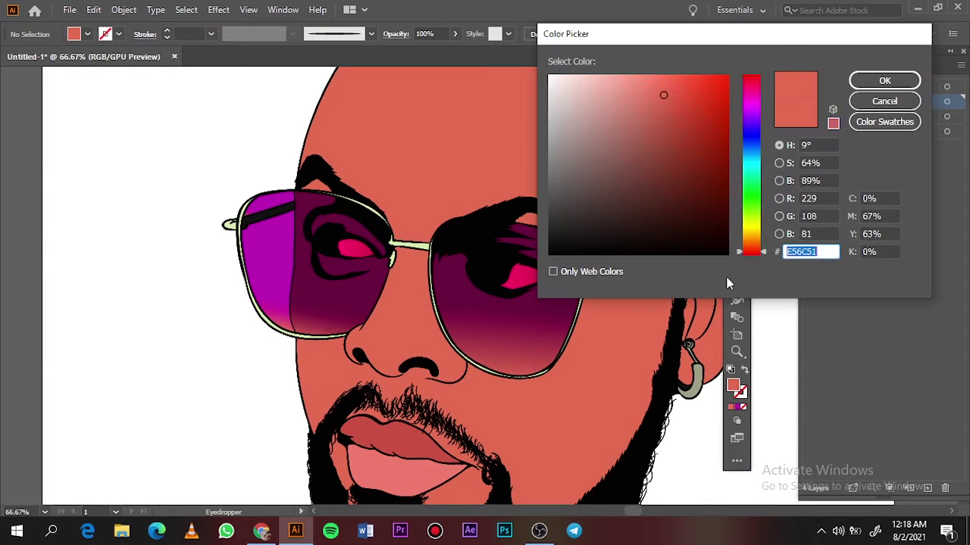
pyautogui.press('Return')
pyautogui.hotkey('ctrl', '+')
pyautogui.hotkey('ctrl', '+')
pyautogui.press('n')
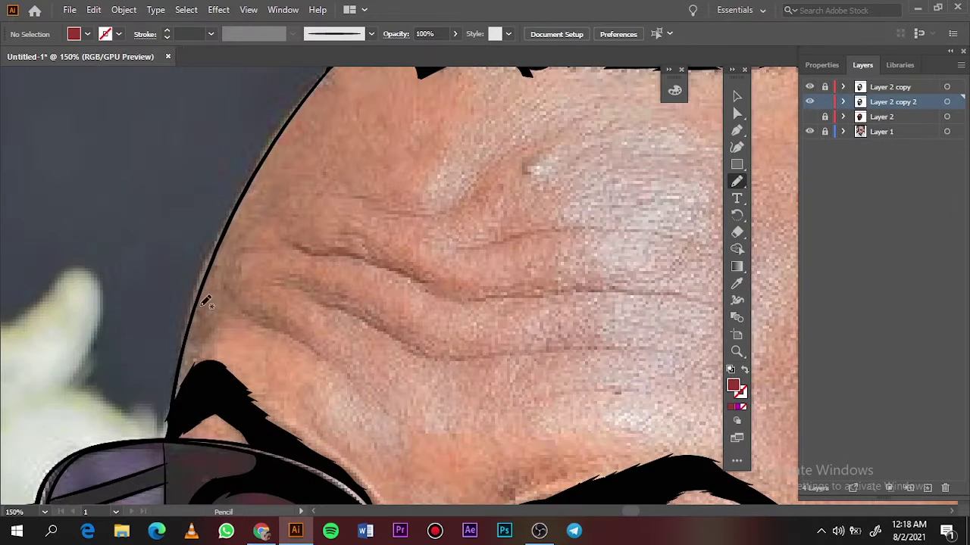
# Draw a shadow along the forehead's left edge and adjust its colour.
pyautogui.moveTo(198, 315); pyautogui.dragTo(222, 237)
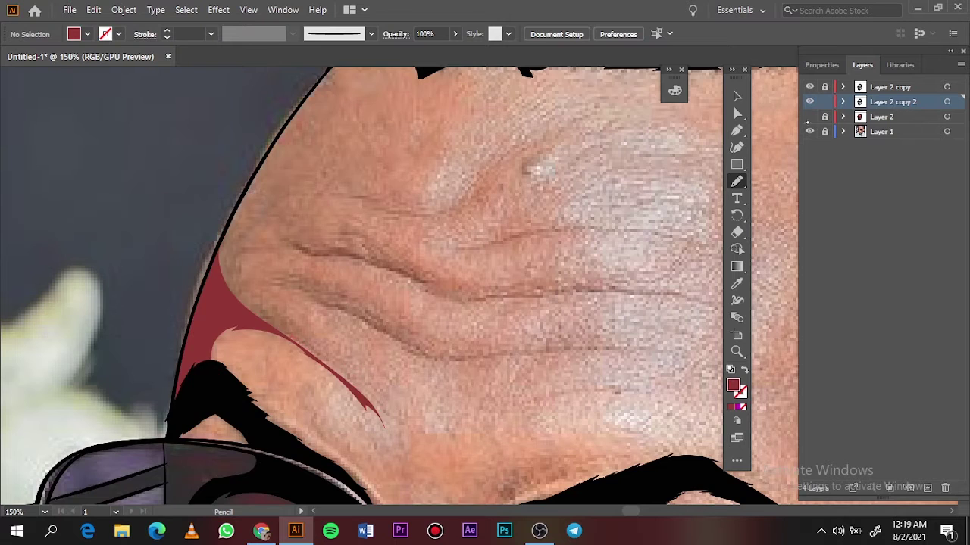
pyautogui.press('v')
pyautogui.click(239, 258)
pyautogui.click(93, 9)
pyautogui.click(428, 260)
pyautogui.press('Return')
pyautogui.press('n')
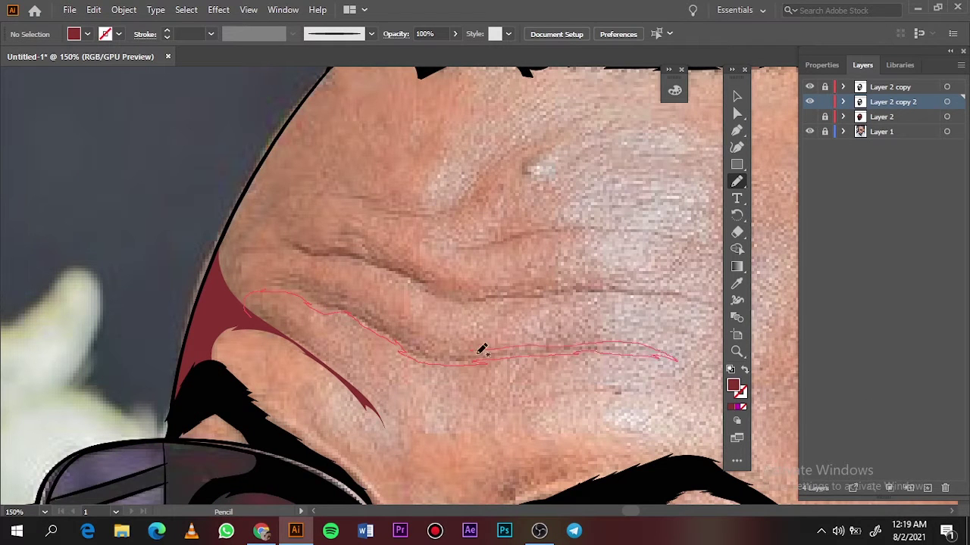
# Extend the forehead shadow down the face edge and add a first wrinkle shadow.
pyautogui.moveTo(257, 176); pyautogui.dragTo(231, 258)
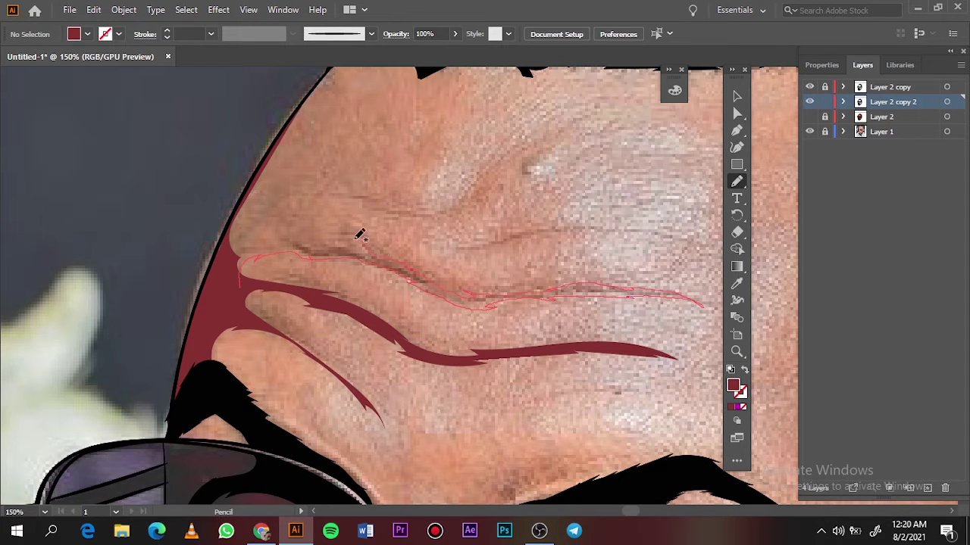
pyautogui.moveTo(250, 246); pyautogui.dragTo(241, 259)
pyautogui.hotkey('ctrl', '0')
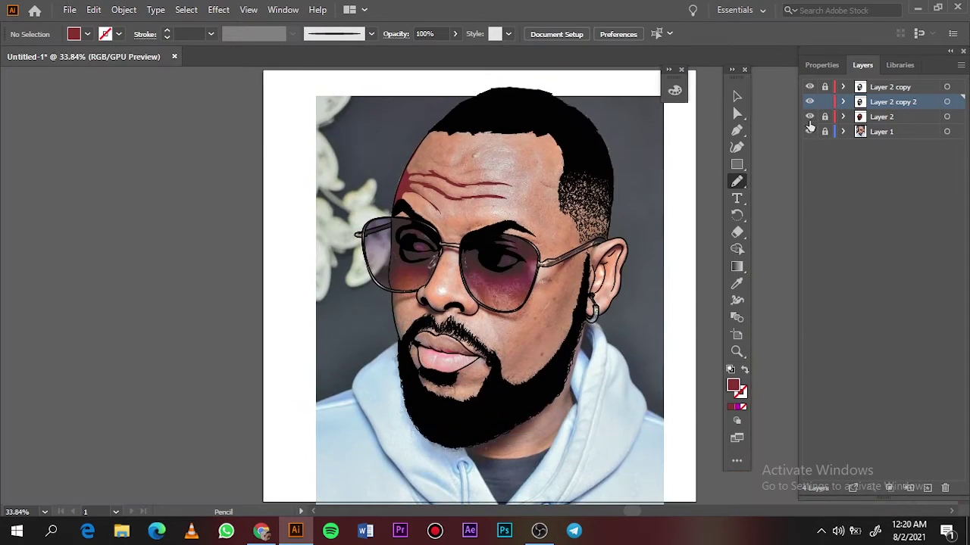
pyautogui.click(809, 131)
pyautogui.scroll(5, 464, 147)
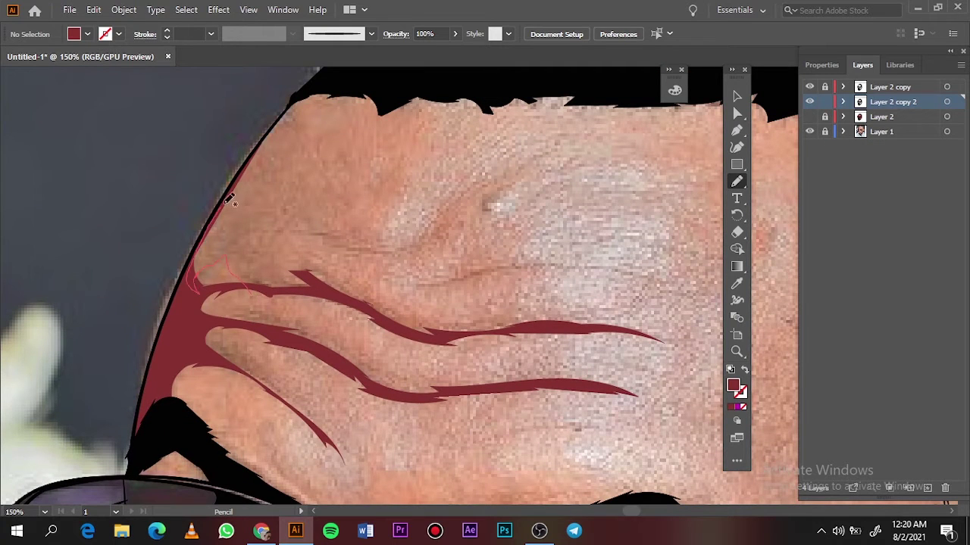
# Draw three more dark red forehead wrinkle shadows.
pyautogui.moveTo(333, 250); pyautogui.dragTo(272, 263)
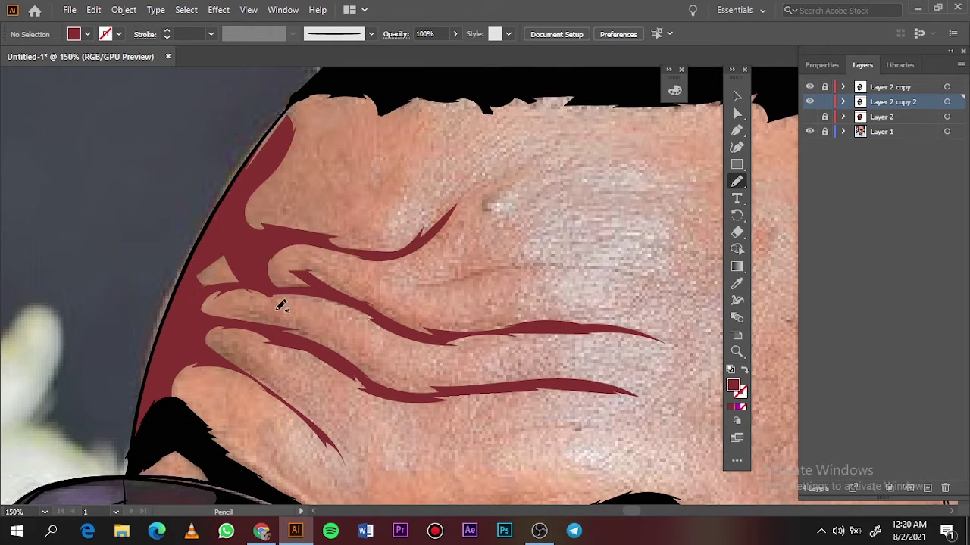
pyautogui.scroll(3, 295, 129)
pyautogui.scroll(-5, 284, 230)
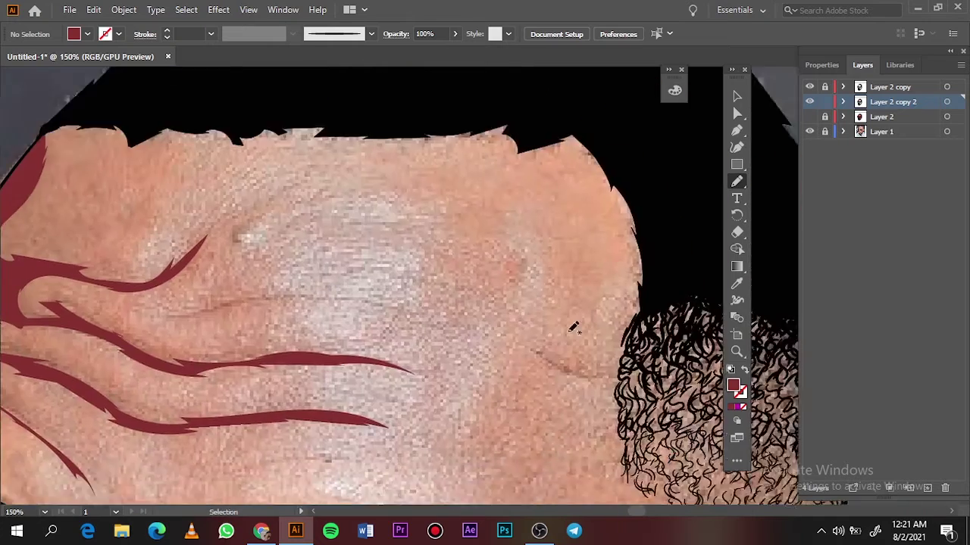
pyautogui.scroll(3, 144, 245)
pyautogui.moveTo(196, 241); pyautogui.dragTo(485, 261)
pyautogui.moveTo(194, 236); pyautogui.dragTo(195, 240)
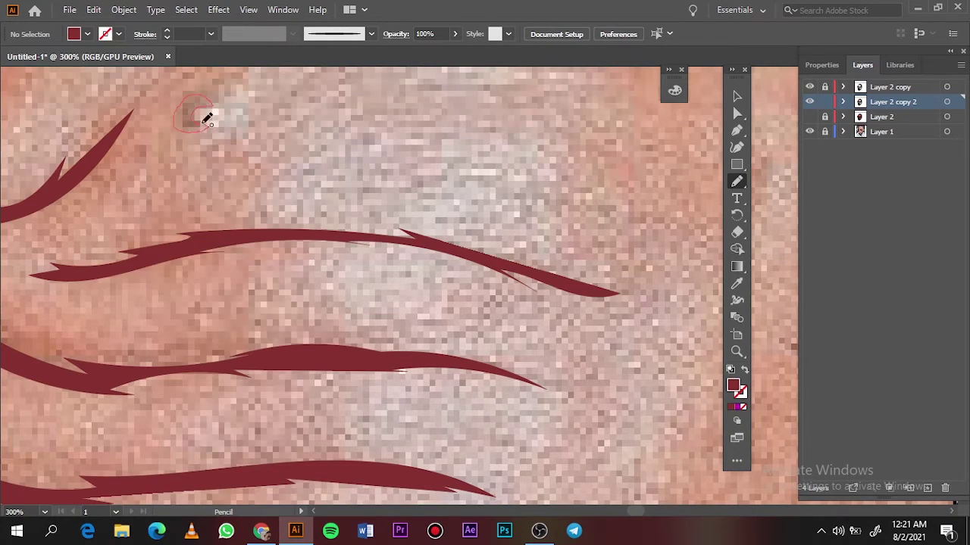
pyautogui.scroll(-5, 209, 113)
pyautogui.scroll(4, 237, 237)
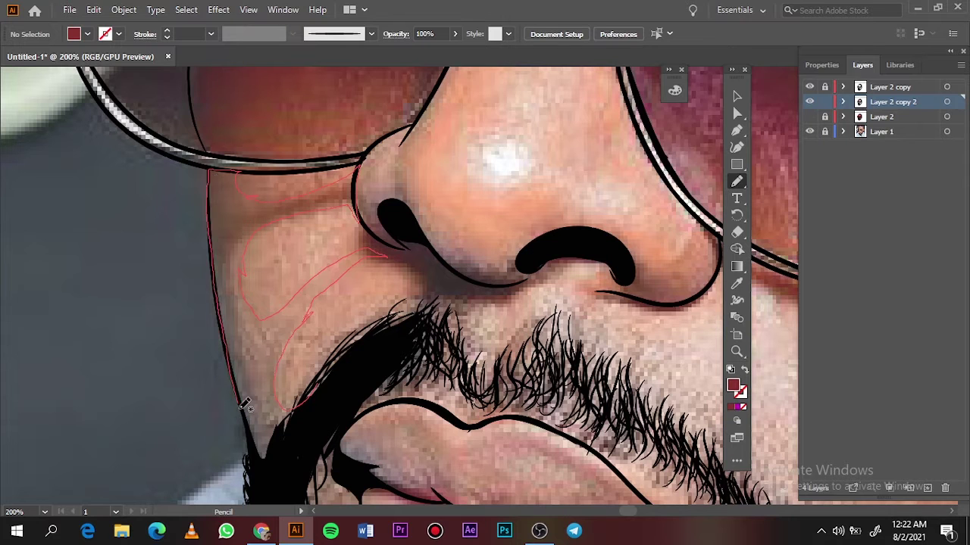
# Add dark red shadows beside the nose, around its base and inside the nostril.
pyautogui.moveTo(245, 405); pyautogui.dragTo(247, 409)
pyautogui.scroll(3, 281, 394)
pyautogui.scroll(-1, 156, 197)
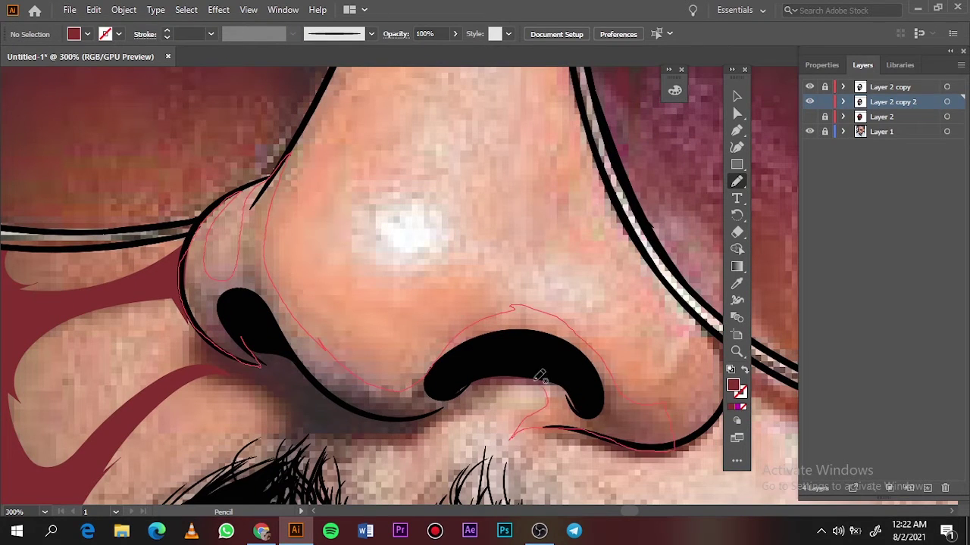
pyautogui.moveTo(247, 358); pyautogui.dragTo(249, 361)
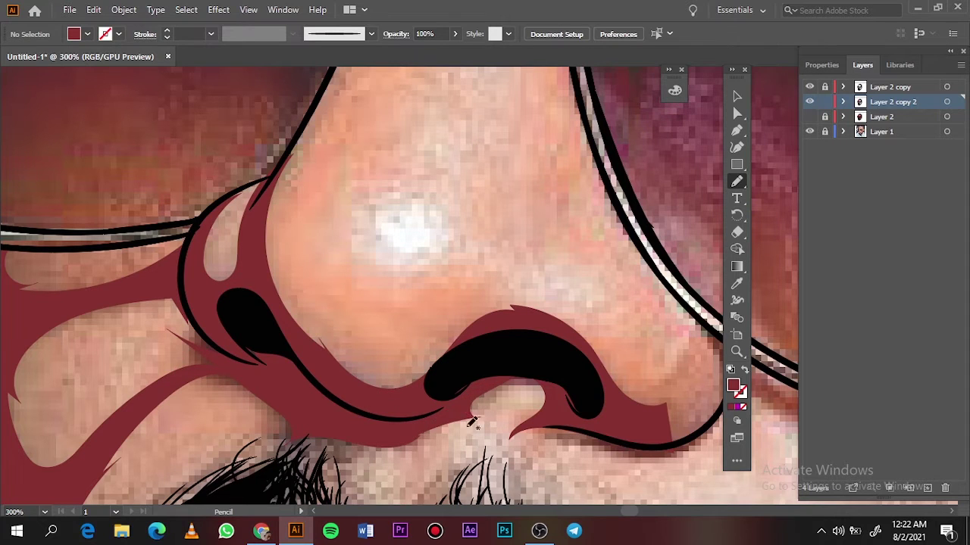
pyautogui.hotkey('ctrl', '0')
pyautogui.click(883, 117)
pyautogui.hotkey('ctrl', '=')
pyautogui.hotkey('ctrl', '=')
pyautogui.hotkey('ctrl', '=')
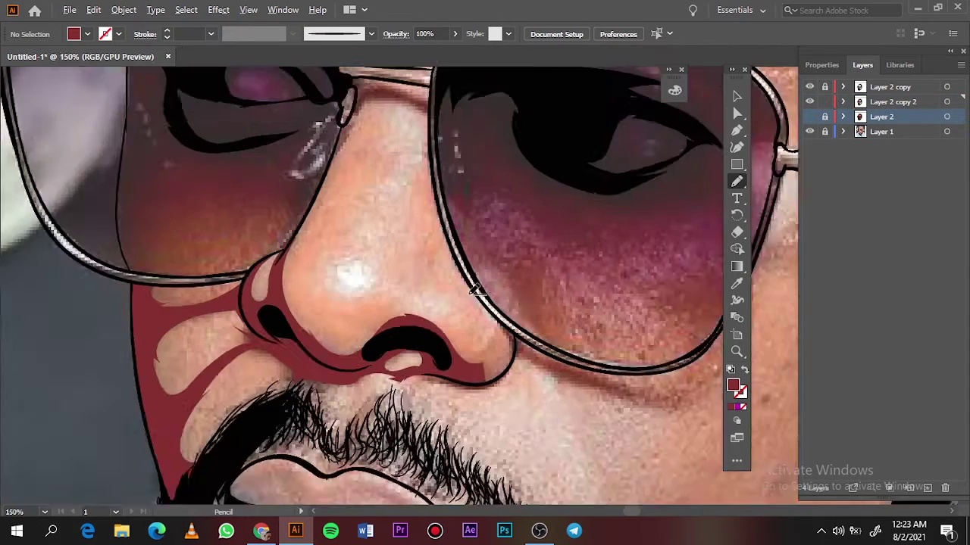
pyautogui.hotkey('ctrl', '=')
pyautogui.hotkey('ctrl', '=')
pyautogui.moveTo(541, 401); pyautogui.dragTo(346, 476)
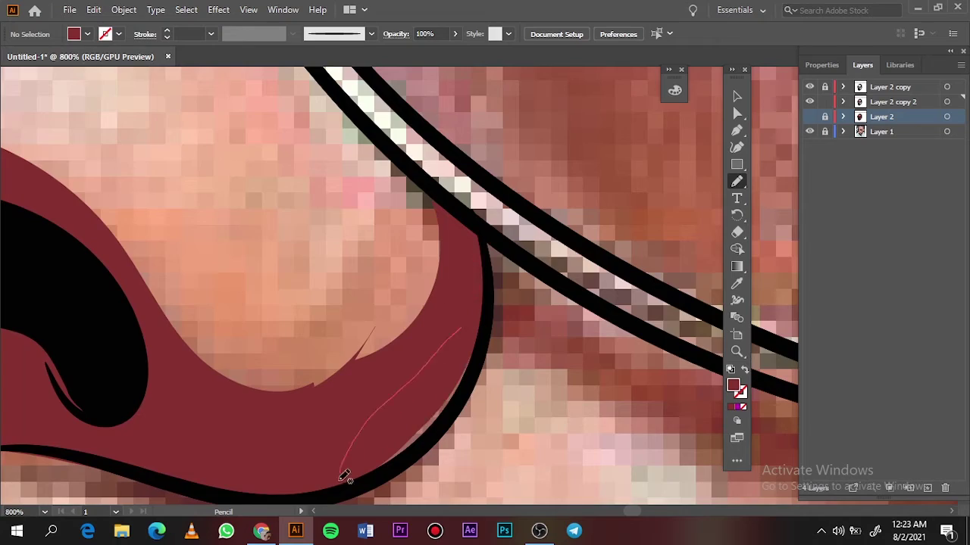
# Shade the temple hairline, the area beside the side hair, and above the ear.
pyautogui.hotkey('ctrl', '0')
pyautogui.hotkey('ctrl', '1')
pyautogui.hotkey('ctrl', '0')
pyautogui.hotkey('ctrl', '=')
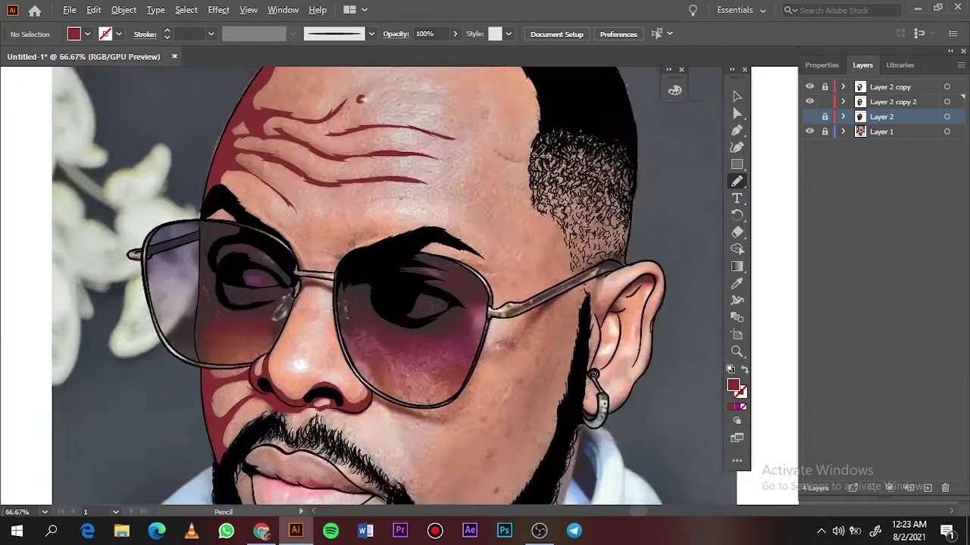
pyautogui.hotkey('ctrl', '=')
pyautogui.moveTo(475, 250); pyautogui.dragTo(673, 318)
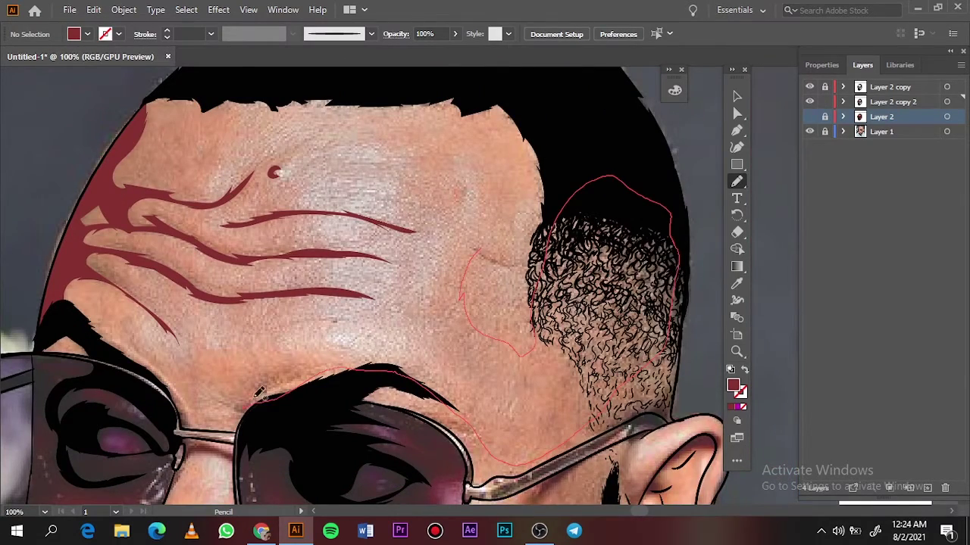
pyautogui.moveTo(442, 227)
pyautogui.mouseDown()
pyautogui.moveTo(473, 248)
pyautogui.moveTo(378, 220)
pyautogui.mouseUp()
pyautogui.moveTo(394, 90); pyautogui.dragTo(350, 182)
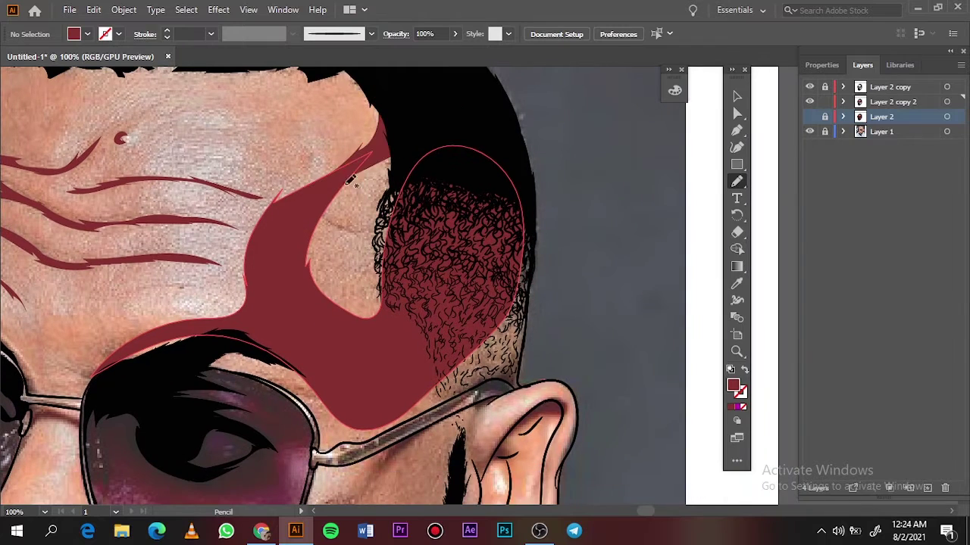
pyautogui.moveTo(398, 333); pyautogui.dragTo(399, 334)
pyautogui.hotkey('ctrl', '=')
pyautogui.hotkey('ctrl', '=')
pyautogui.hotkey('ctrl', '=')
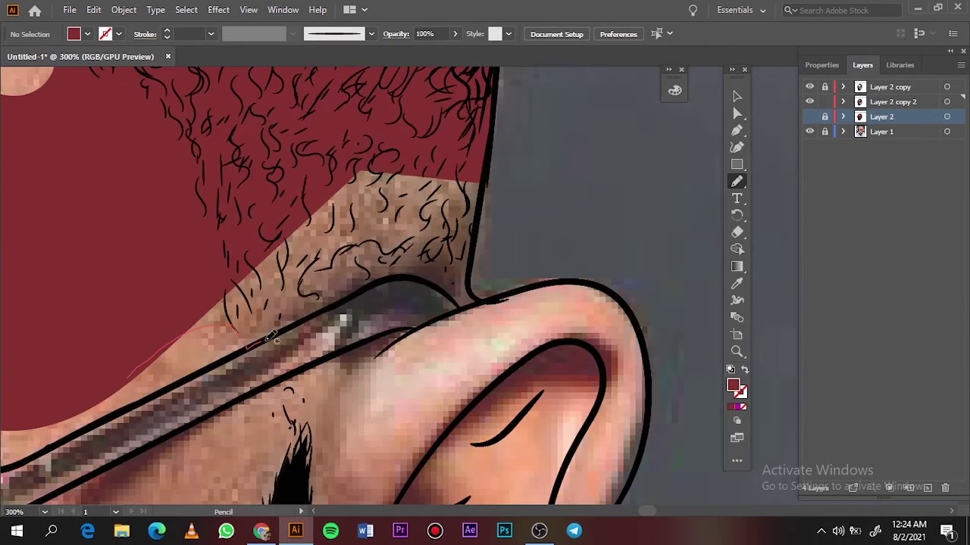
pyautogui.moveTo(477, 290); pyautogui.dragTo(479, 294)
pyautogui.hotkey('ctrl', '0')
# Draw shadows below the glasses and between the sideburn and ear.
pyautogui.click(809, 131)
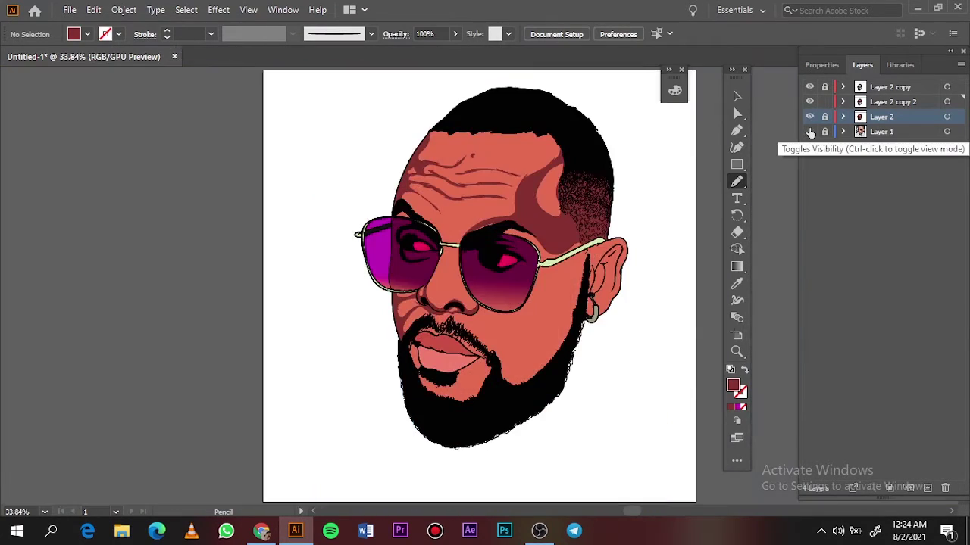
pyautogui.click(809, 117)
pyautogui.hotkey('ctrl', '=')
pyautogui.hotkey('ctrl', '=')
pyautogui.hotkey('ctrl', '=')
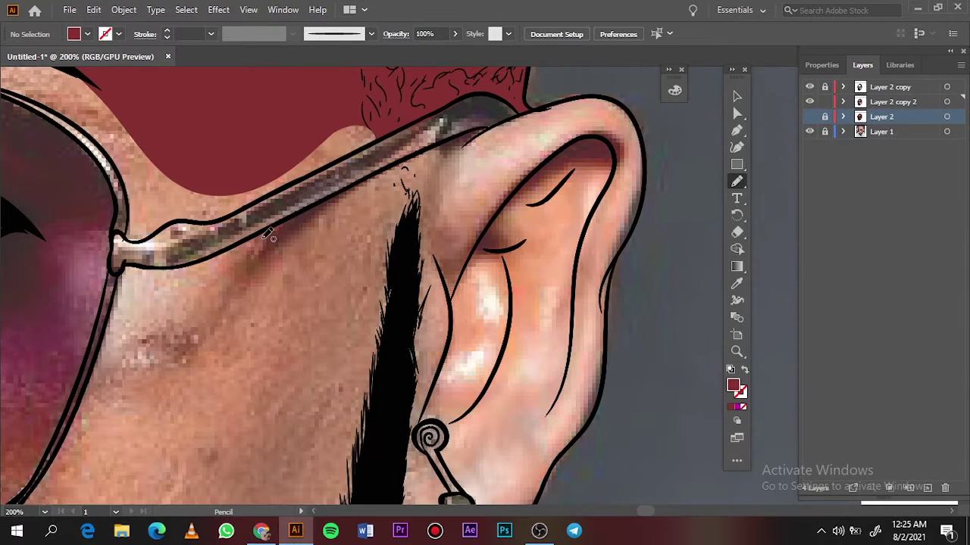
pyautogui.moveTo(276, 221); pyautogui.dragTo(364, 186)
pyautogui.moveTo(394, 182); pyautogui.dragTo(420, 250)
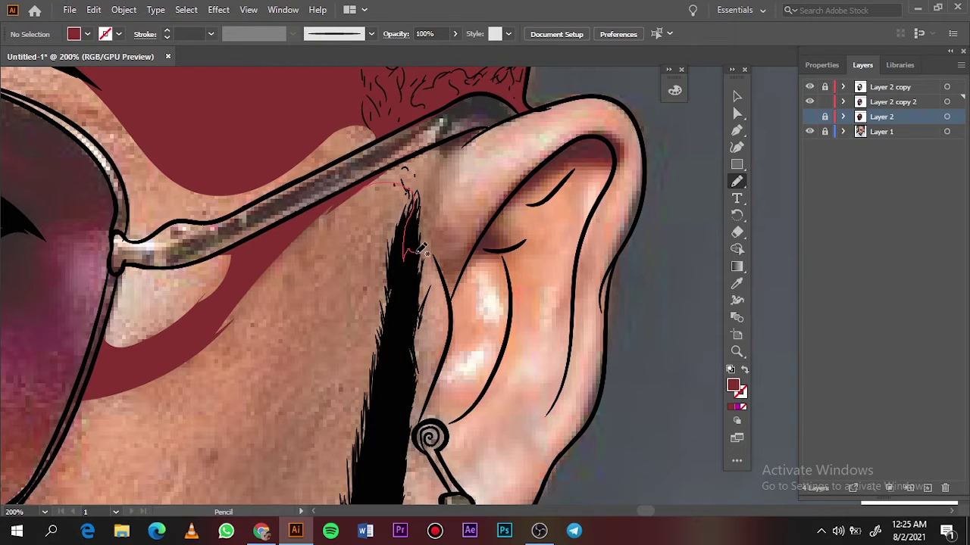
pyautogui.moveTo(456, 171); pyautogui.dragTo(406, 224)
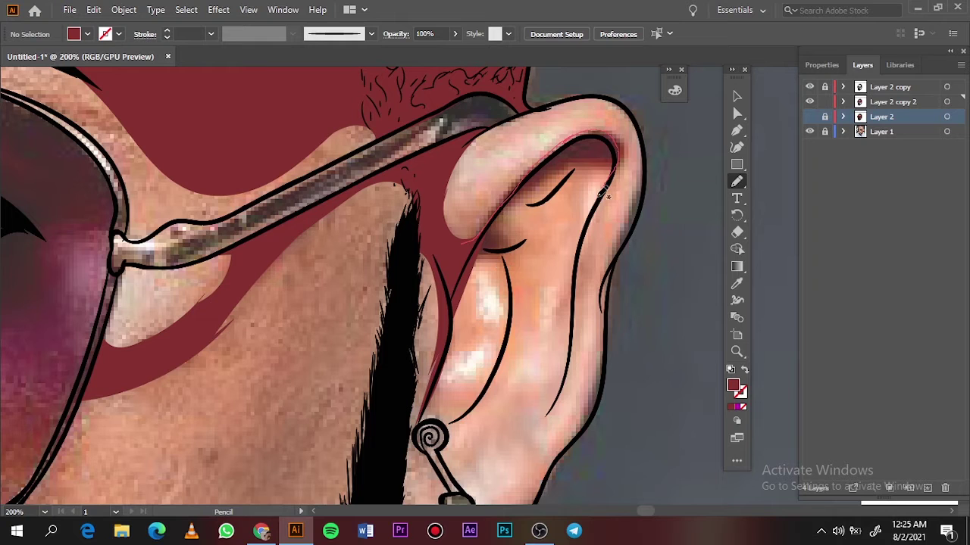
# Shade the inside of the ear and the ear lobe dark red.
pyautogui.moveTo(530, 238); pyautogui.dragTo(500, 250)
pyautogui.moveTo(467, 265); pyautogui.dragTo(489, 274)
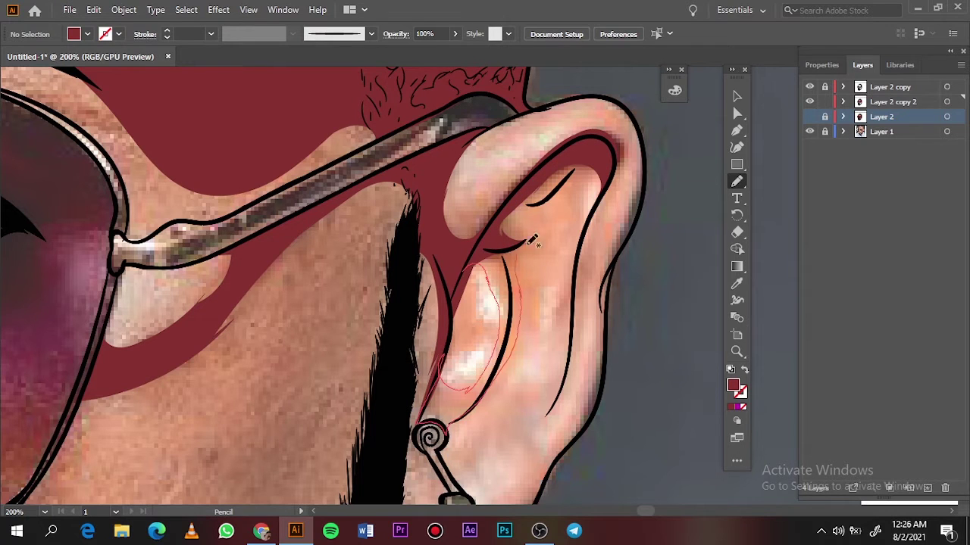
pyautogui.moveTo(533, 240); pyautogui.dragTo(530, 242)
pyautogui.moveTo(546, 399); pyautogui.dragTo(542, 413)
pyautogui.scroll(-2, 530, 341)
pyautogui.moveTo(512, 313); pyautogui.dragTo(524, 306)
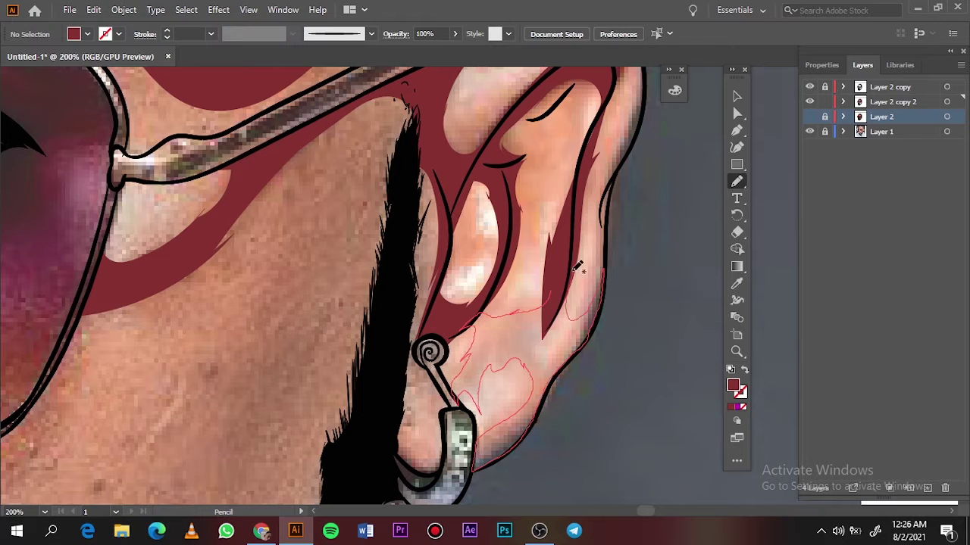
pyautogui.moveTo(577, 266); pyautogui.dragTo(577, 266)
pyautogui.scroll(3, 437, 436)
# Add a shadow around the lower ear beside the earring, then compare against the photo.
pyautogui.moveTo(424, 386); pyautogui.dragTo(442, 369)
pyautogui.moveTo(467, 326); pyautogui.dragTo(468, 325)
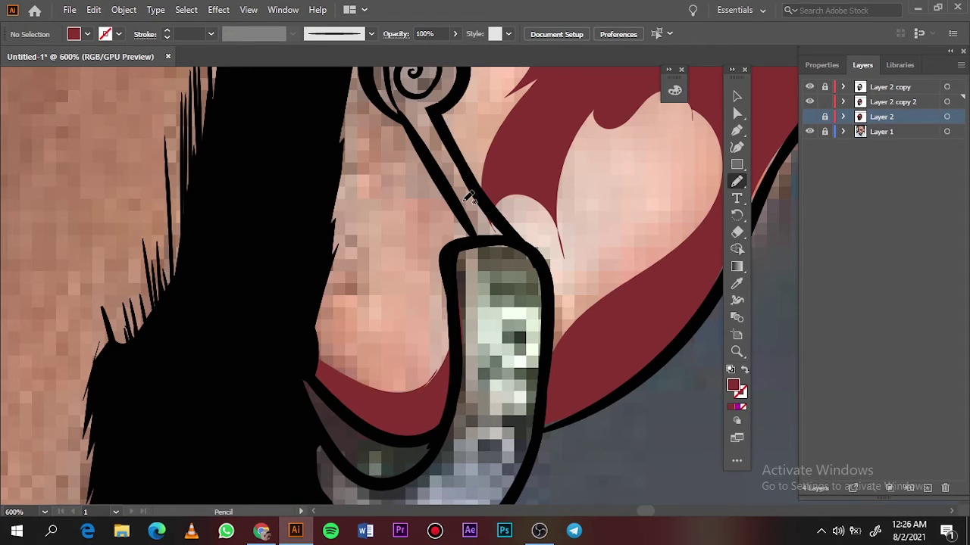
pyautogui.moveTo(562, 346); pyautogui.dragTo(561, 347)
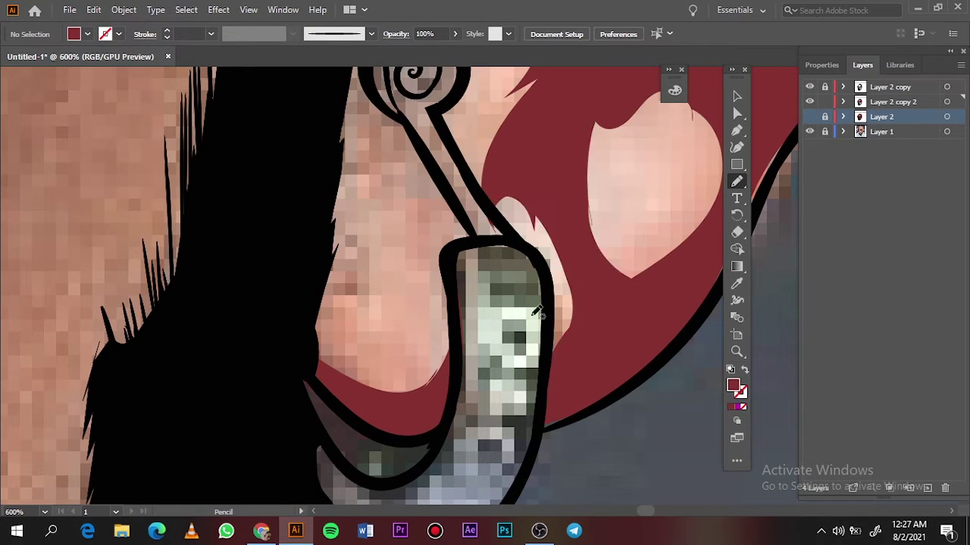
pyautogui.hotkey('ctrl', '0')
pyautogui.click(809, 131)
pyautogui.hotkey('ctrl', '1')
# Trace a broad cheek shadow sweeping from beneath the right lens toward the beard.
pyautogui.scroll(-2, 534, 250)
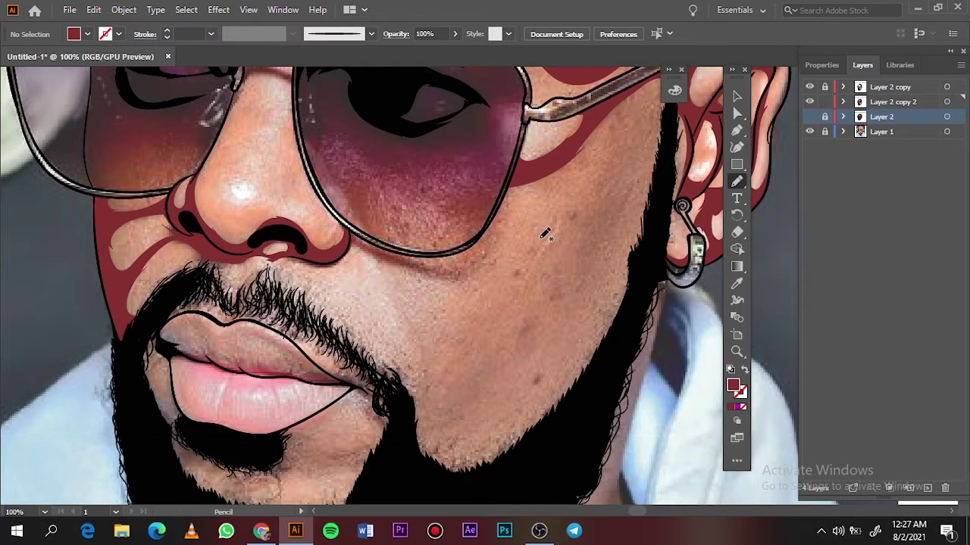
pyautogui.scroll(1, 534, 250)
pyautogui.moveTo(591, 170); pyautogui.dragTo(463, 412)
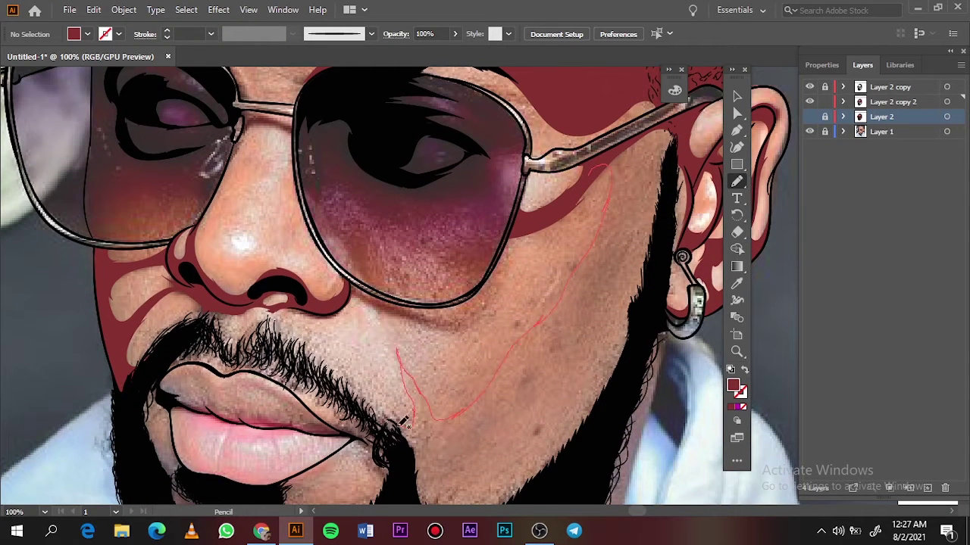
pyautogui.moveTo(403, 421); pyautogui.dragTo(402, 421)
pyautogui.scroll(-5, 530, 341)
pyautogui.scroll(-2, 591, 303)
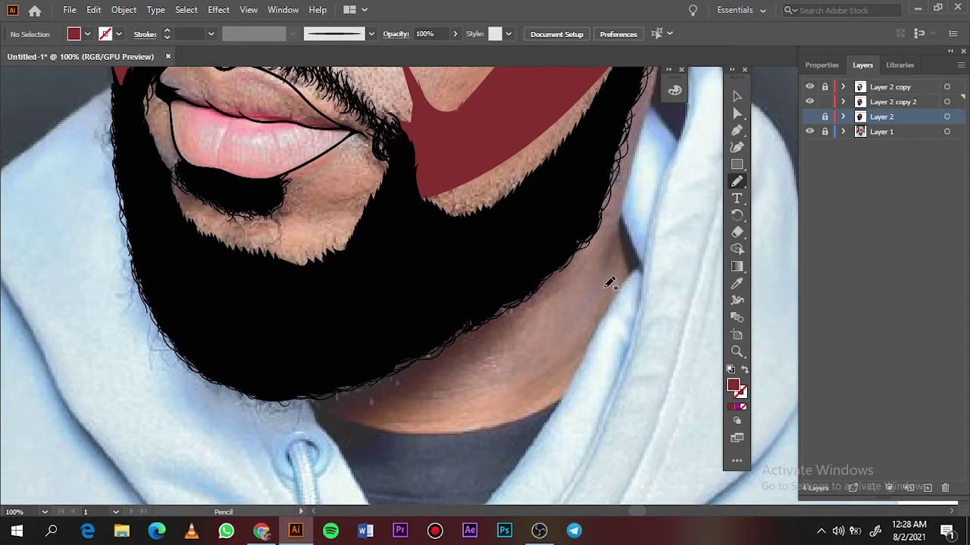
pyautogui.keyDown('alt'); pyautogui.scroll(1, 610, 283); pyautogui.keyUp('alt')
pyautogui.scroll(3, 336, 324)
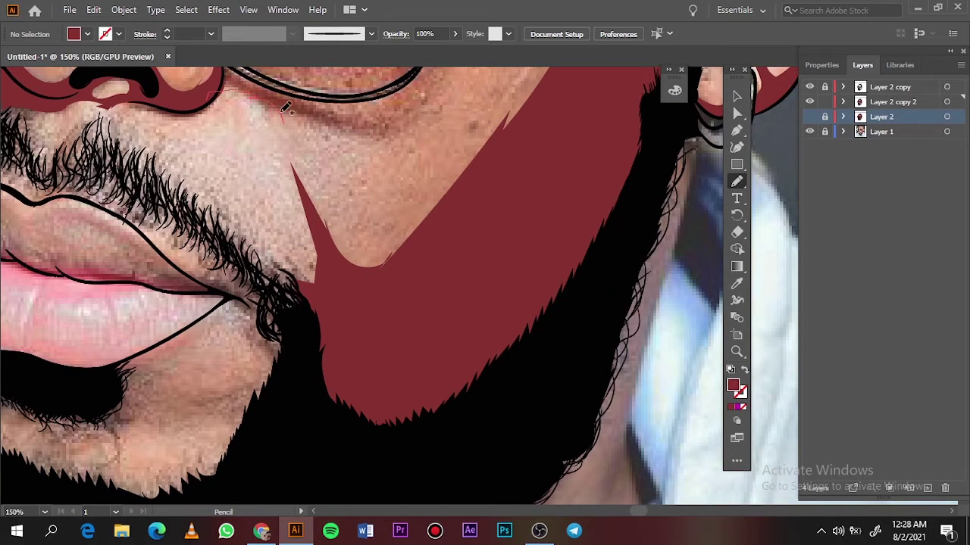
pyautogui.moveTo(318, 109); pyautogui.dragTo(386, 114)
# Shade along the lens's lower edge and the nose bridge, then hide the reference photo.
pyautogui.scroll(3, 383, 256)
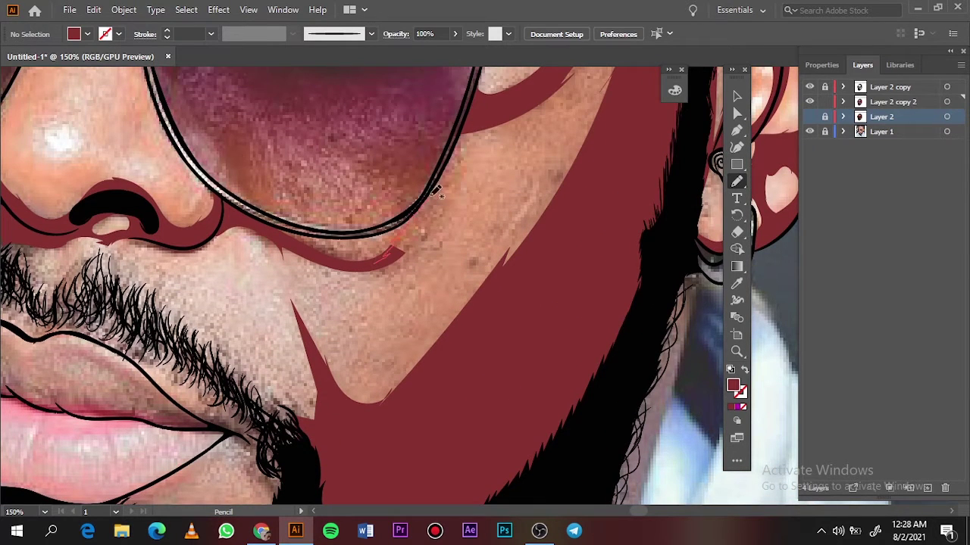
pyautogui.moveTo(463, 131); pyautogui.dragTo(451, 159)
pyautogui.scroll(5, 303, 303)
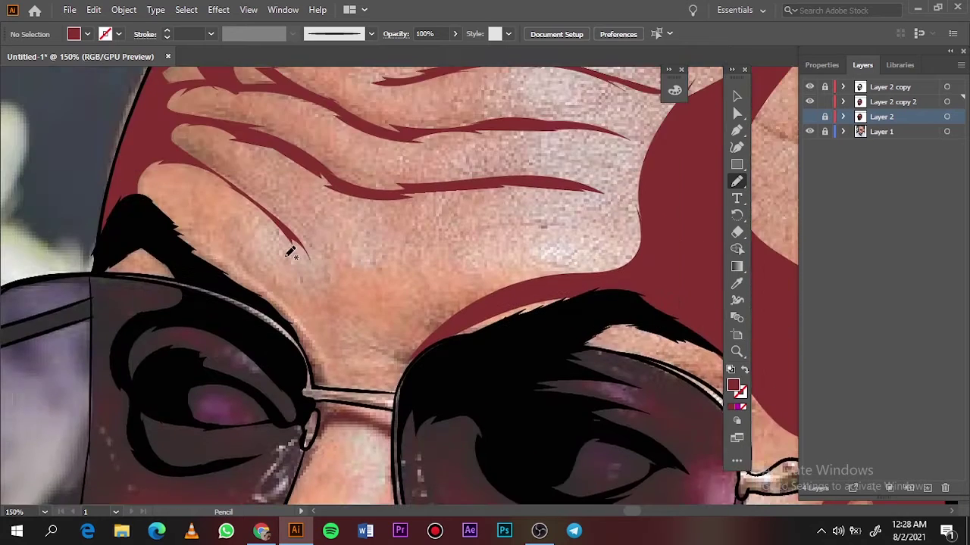
pyautogui.keyDown('alt'); pyautogui.scroll(2, 303, 303); pyautogui.keyUp('alt')
pyautogui.keyDown('alt'); pyautogui.scroll(2, 303, 303); pyautogui.keyUp('alt')
pyautogui.moveTo(240, 482); pyautogui.dragTo(642, 218)
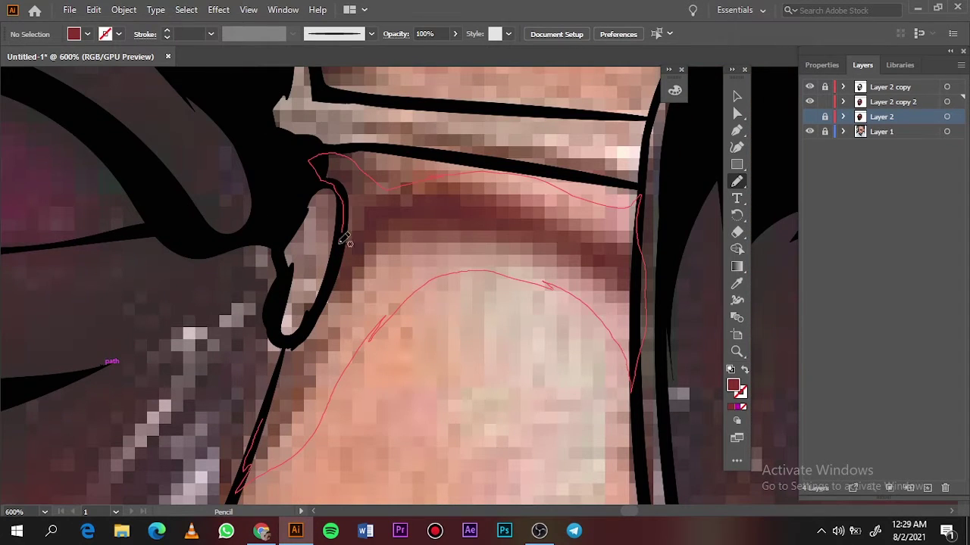
pyautogui.moveTo(343, 239); pyautogui.dragTo(340, 244)
pyautogui.hotkey('ctrl', '0')
pyautogui.click(809, 131)
# Create a new layer and move the forehead shadow path onto Layer 5.
pyautogui.hotkey('ctrl', '+')
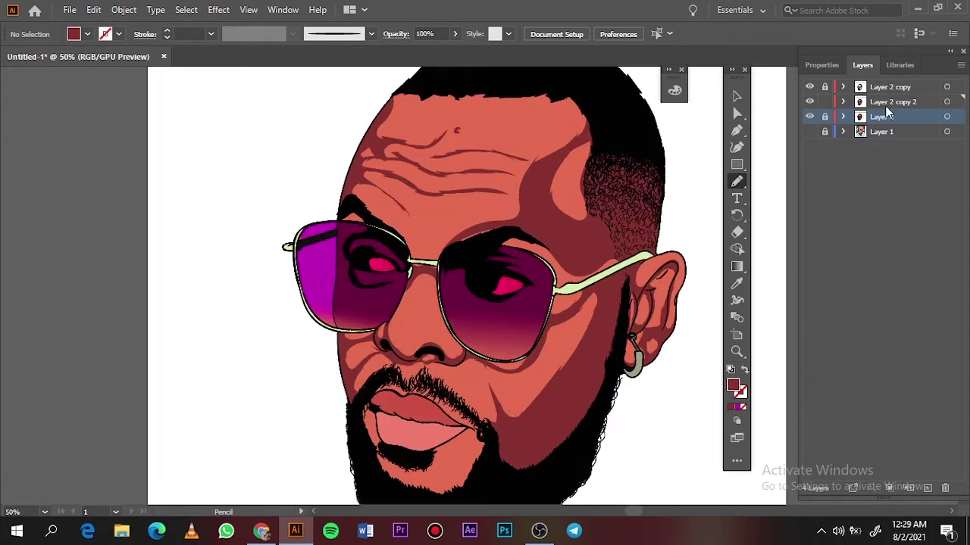
pyautogui.click(843, 101)
pyautogui.click(843, 102)
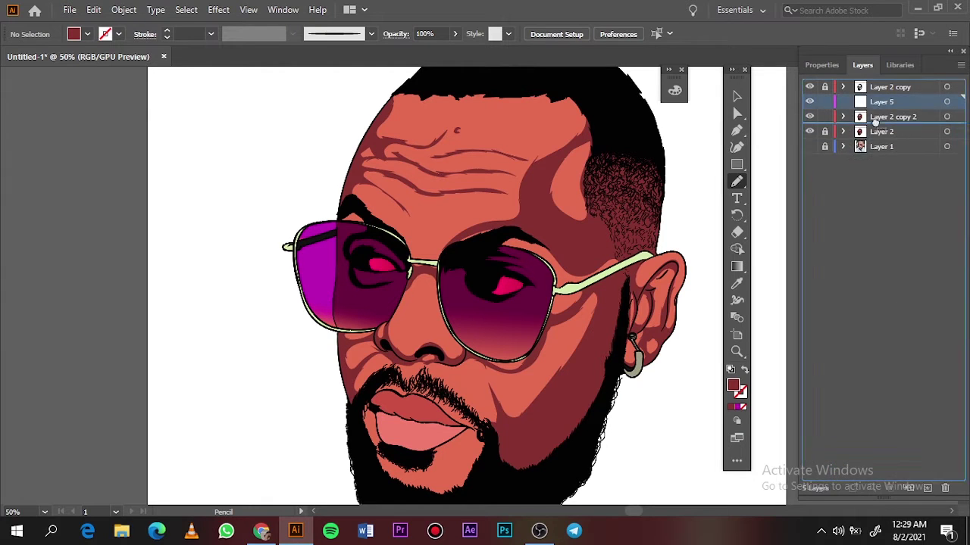
pyautogui.scroll(-10, 909, 265)
pyautogui.click(937, 398)
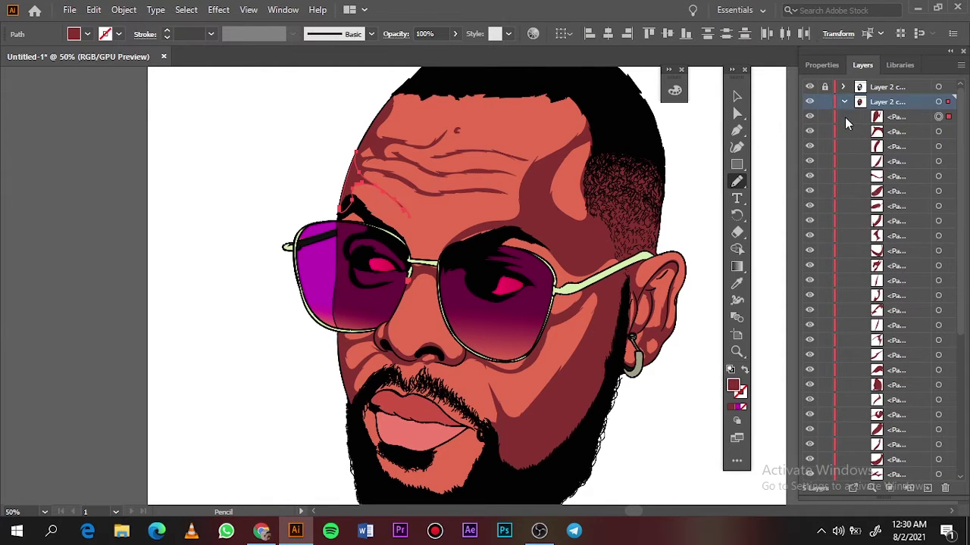
pyautogui.moveTo(918, 189); pyautogui.dragTo(871, 121)
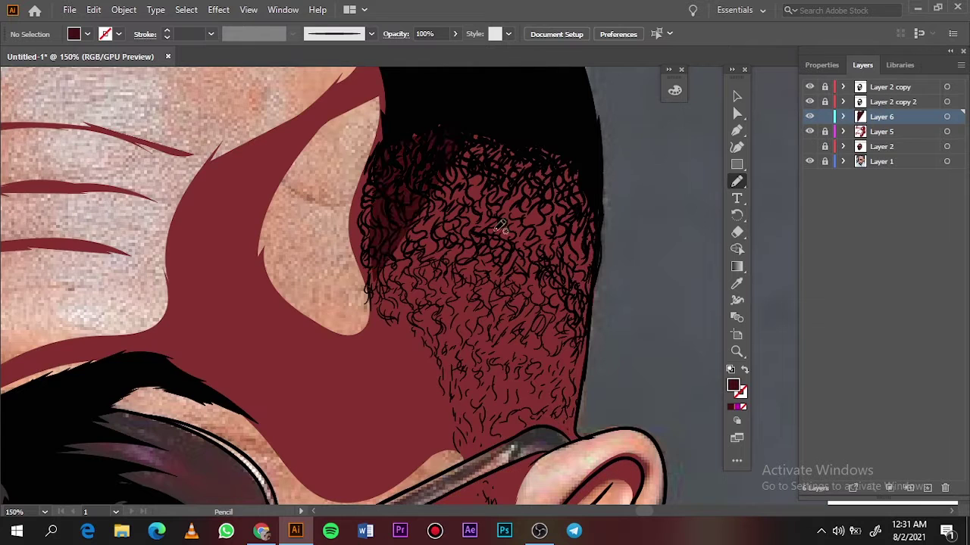
# Draw deeper maroon shadows near the hairline, down the jawline and along the neck edge.
pyautogui.moveTo(392, 130); pyautogui.dragTo(368, 183)
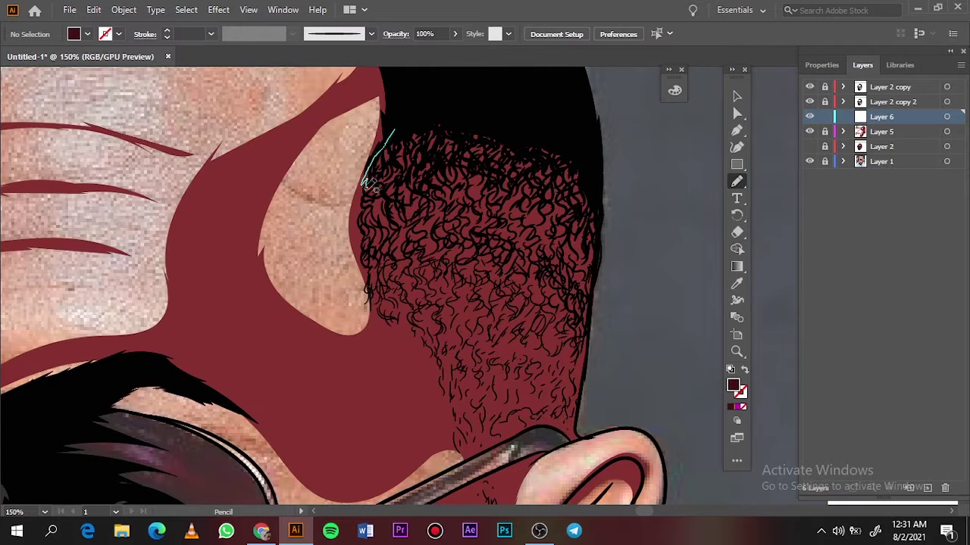
pyautogui.moveTo(475, 401); pyautogui.dragTo(464, 453)
pyautogui.hotkey('ctrl', '+')
pyautogui.hotkey('ctrl', '+')
pyautogui.hotkey('ctrl', '+')
pyautogui.moveTo(425, 216); pyautogui.dragTo(353, 335)
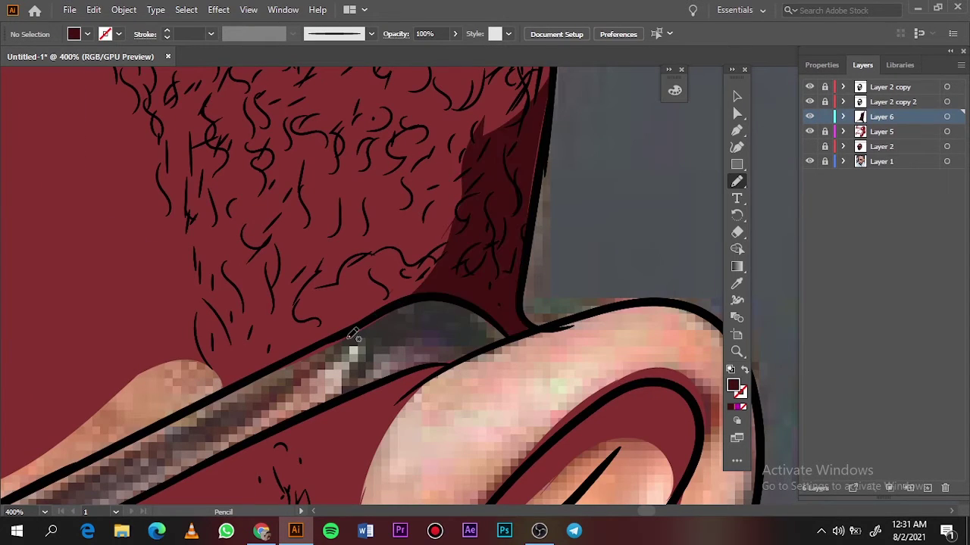
pyautogui.scroll(3, 369, 310)
pyautogui.scroll(2, 373, 294)
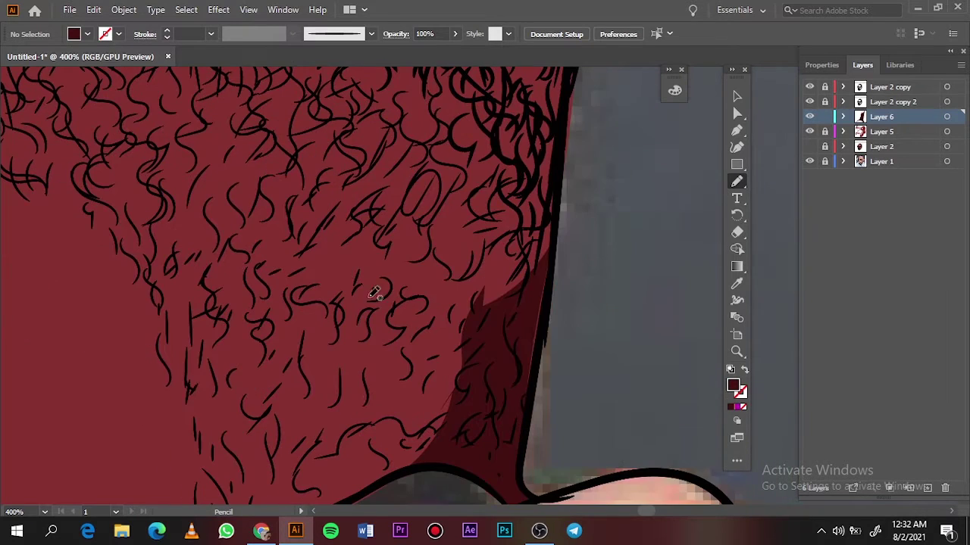
pyautogui.moveTo(496, 394); pyautogui.dragTo(552, 266)
pyautogui.hotkey('ctrl', '0')
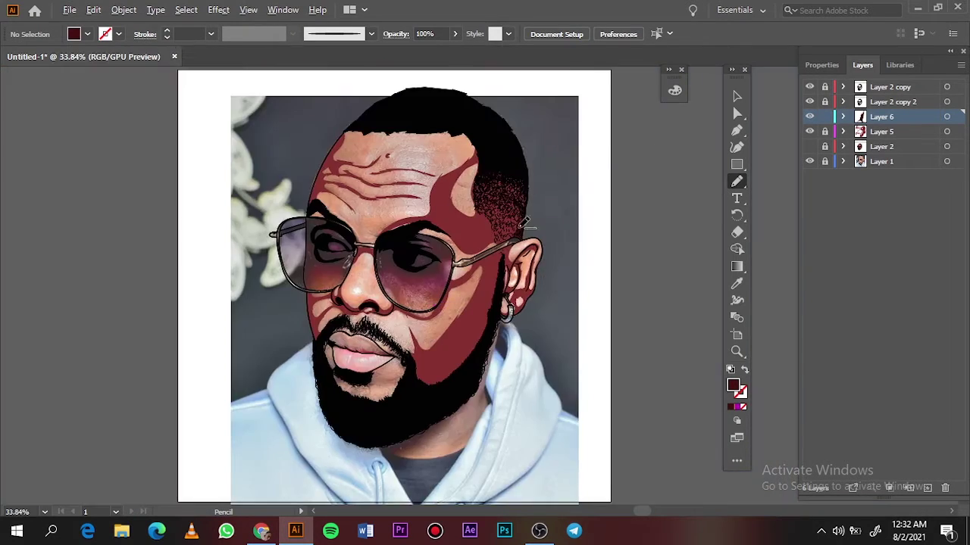
# Trace a deep shadow around the hair outline and up its right edge.
pyautogui.scroll(5, 296, 93)
pyautogui.moveTo(295, 92); pyautogui.dragTo(368, 61)
pyautogui.moveTo(553, 375); pyautogui.dragTo(554, 274)
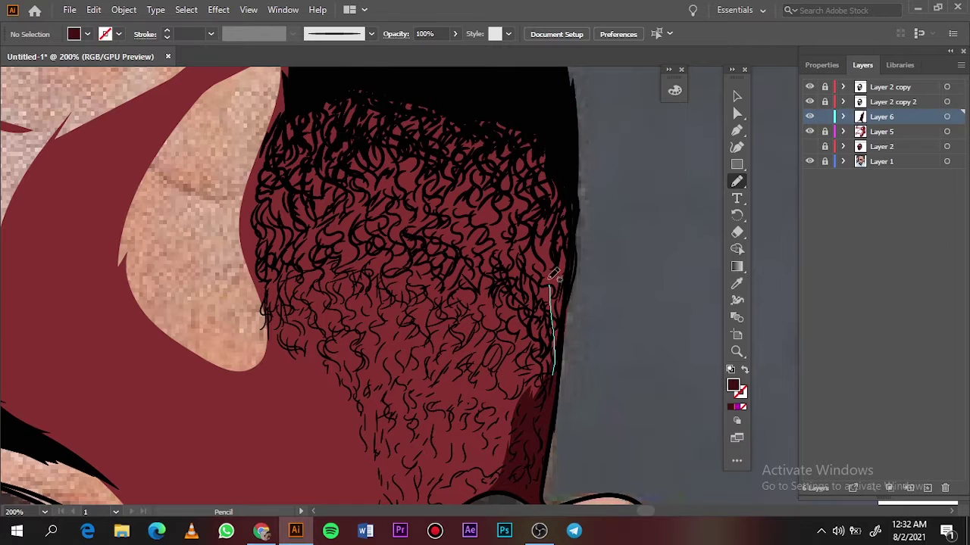
pyautogui.moveTo(288, 150); pyautogui.dragTo(261, 303)
pyautogui.hotkey('ctrl', '0')
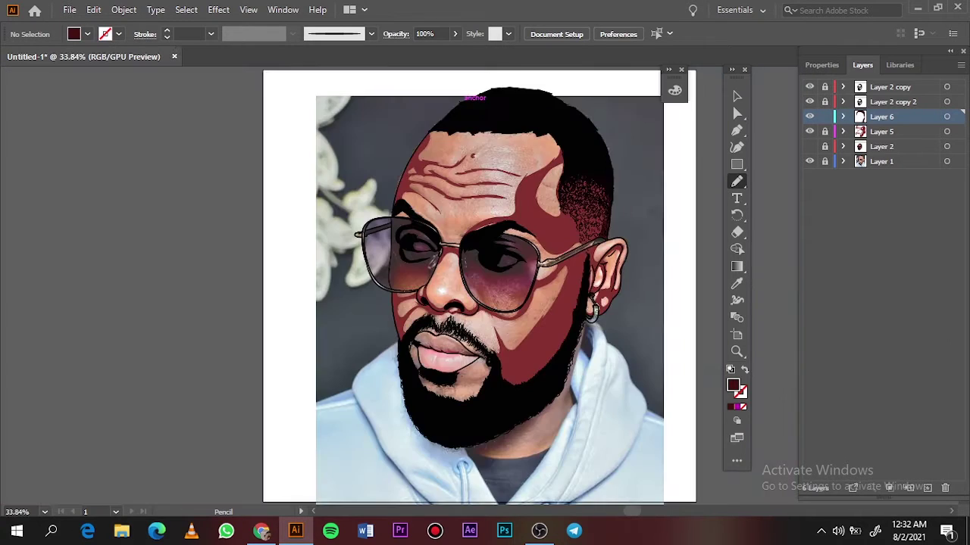
pyautogui.scroll(3, 485, 165)
pyautogui.scroll(5, 485, 166)
pyautogui.scroll(2, 414, 188)
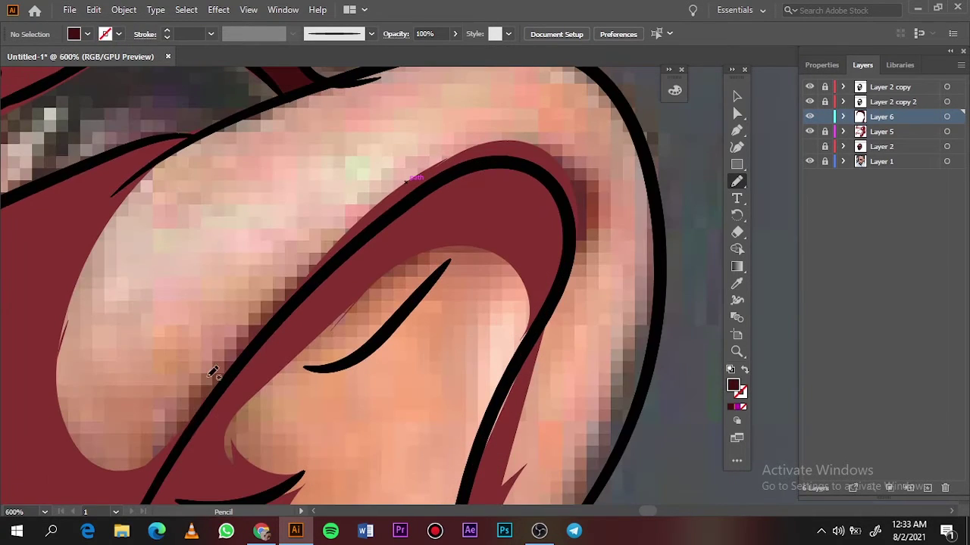
# Shade up the ear outline and start another ear shadow.
pyautogui.moveTo(239, 364)
pyautogui.mouseDown()
pyautogui.moveTo(541, 150)
pyautogui.moveTo(564, 250)
pyautogui.mouseUp()
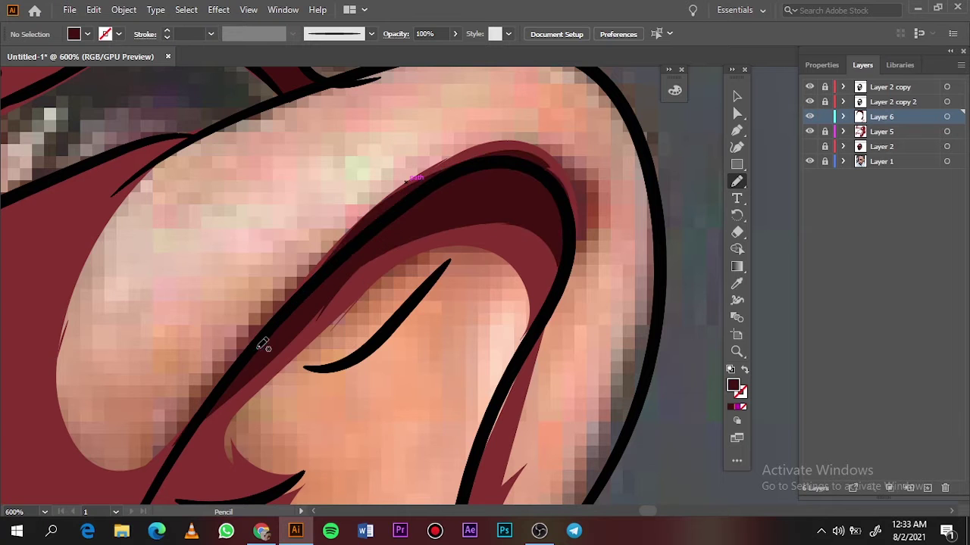
pyautogui.hotkey('ctrl', '0')
pyautogui.scroll(5, 591, 253)
pyautogui.moveTo(378, 159); pyautogui.dragTo(385, 209)
# Pencil dark red shadow shapes along the top of the ear, down the ear and on the earlobe.
pyautogui.moveTo(496, 95); pyautogui.dragTo(413, 132)
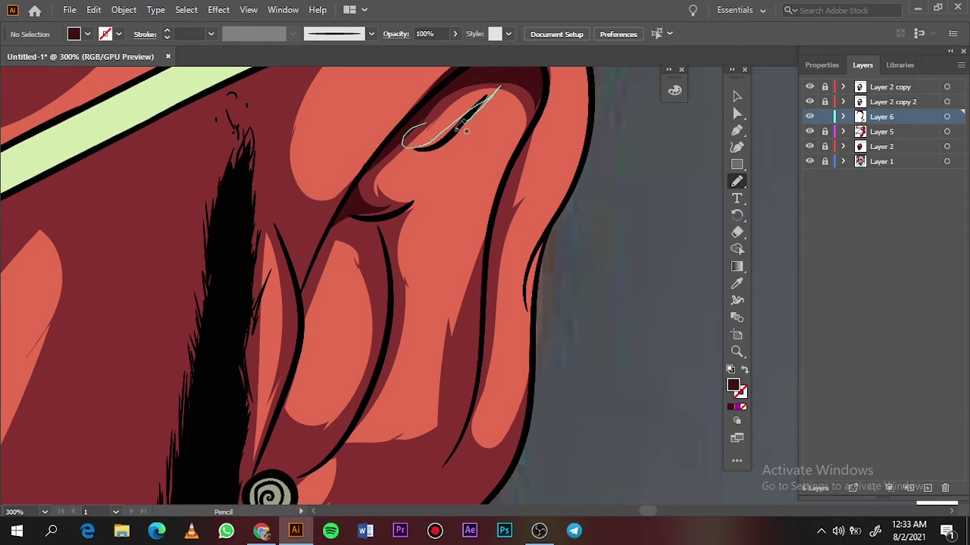
pyautogui.hotkey('ctrl', '0')
pyautogui.scroll(4, 534, 299)
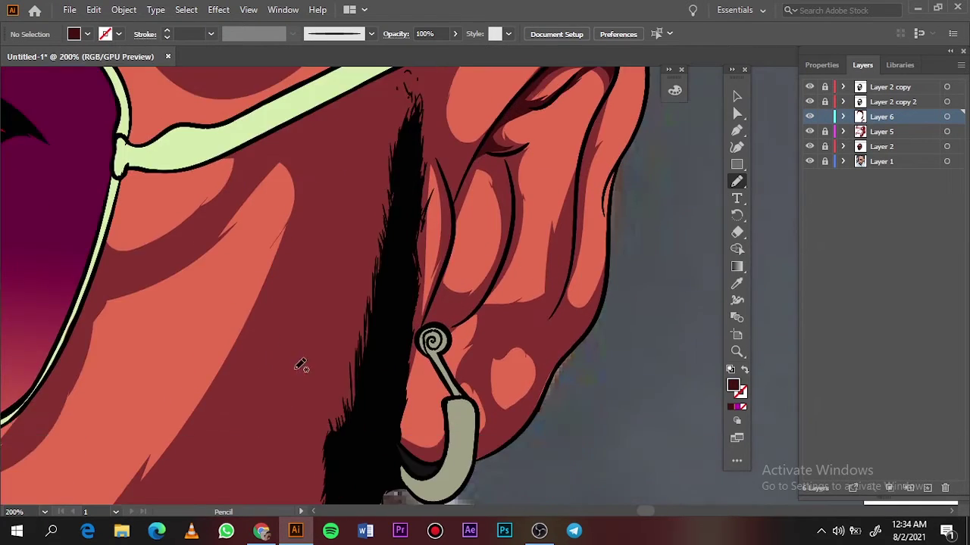
pyautogui.moveTo(493, 332)
pyautogui.mouseDown()
pyautogui.moveTo(531, 330)
pyautogui.moveTo(474, 388)
pyautogui.moveTo(551, 459)
pyautogui.mouseUp()
pyautogui.scroll(2, 552, 459)
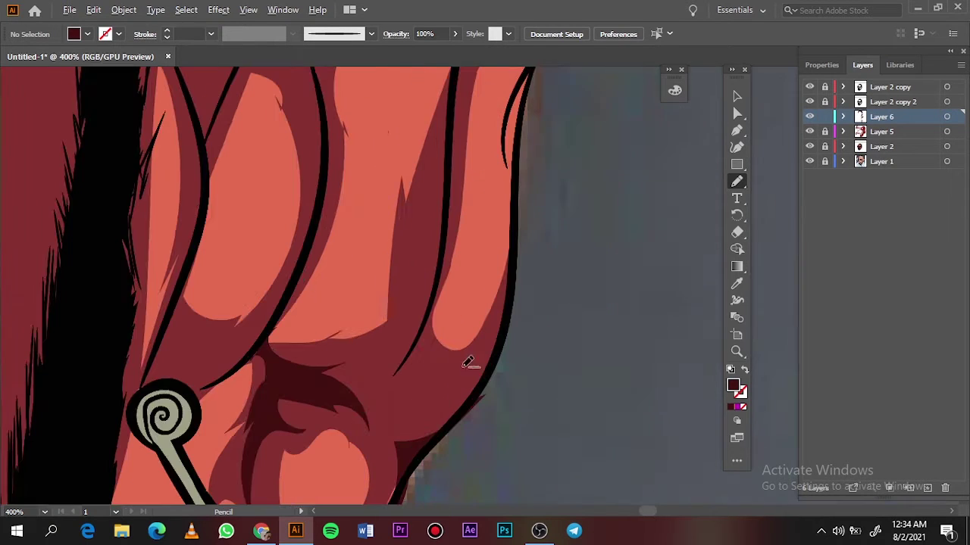
pyautogui.moveTo(453, 72)
pyautogui.mouseDown()
pyautogui.moveTo(405, 284)
pyautogui.moveTo(416, 295)
pyautogui.mouseUp()
pyautogui.scroll(-1, 417, 295)
pyautogui.moveTo(474, 305)
pyautogui.mouseDown()
pyautogui.moveTo(459, 227)
pyautogui.moveTo(470, 303)
pyautogui.moveTo(507, 159)
pyautogui.mouseUp()
pyautogui.scroll(3, 361, 303)
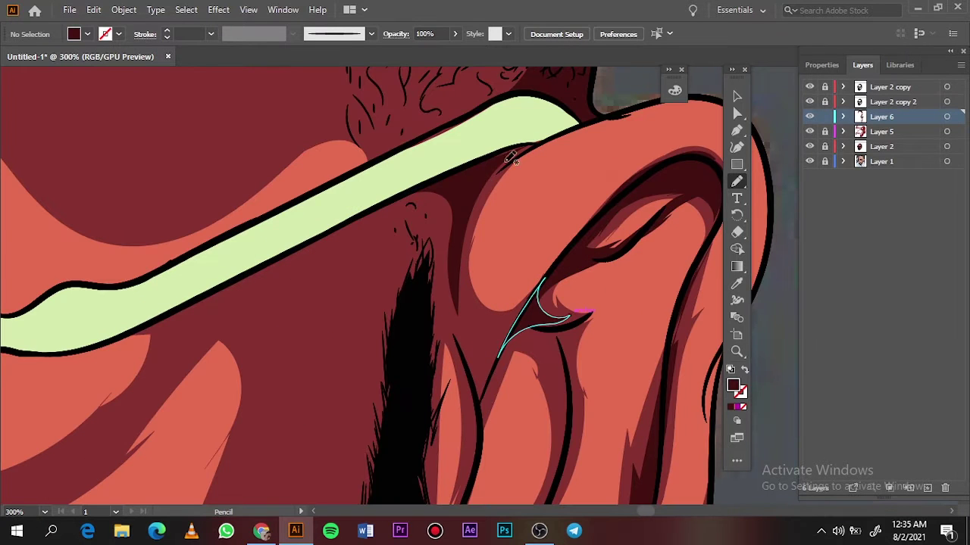
# Add closed dark shadow shapes beside the beard and next to the earring.
pyautogui.moveTo(515, 345); pyautogui.dragTo(477, 368)
pyautogui.moveTo(539, 324); pyautogui.dragTo(541, 323)
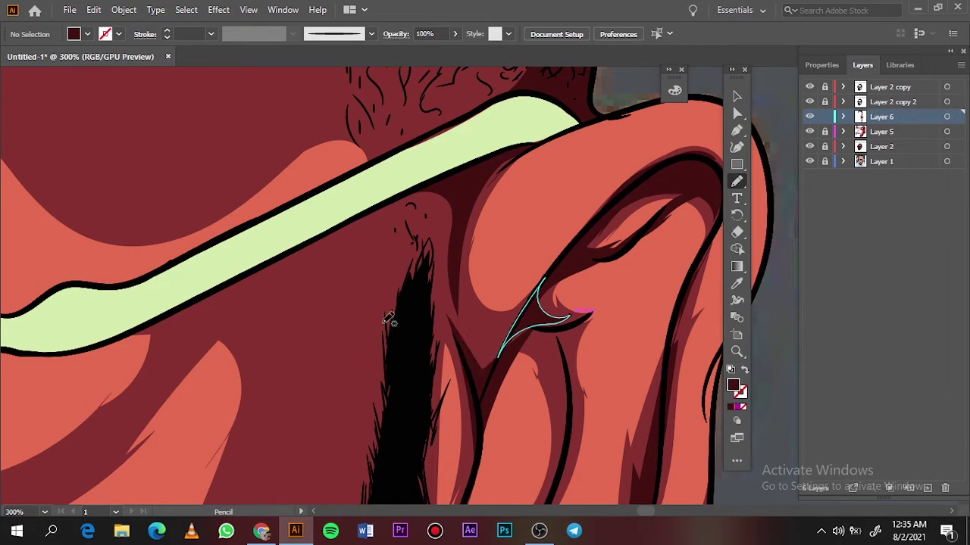
pyautogui.scroll(-1, 389, 320)
pyautogui.scroll(-2, 424, 250)
pyautogui.moveTo(333, 221); pyautogui.dragTo(372, 190)
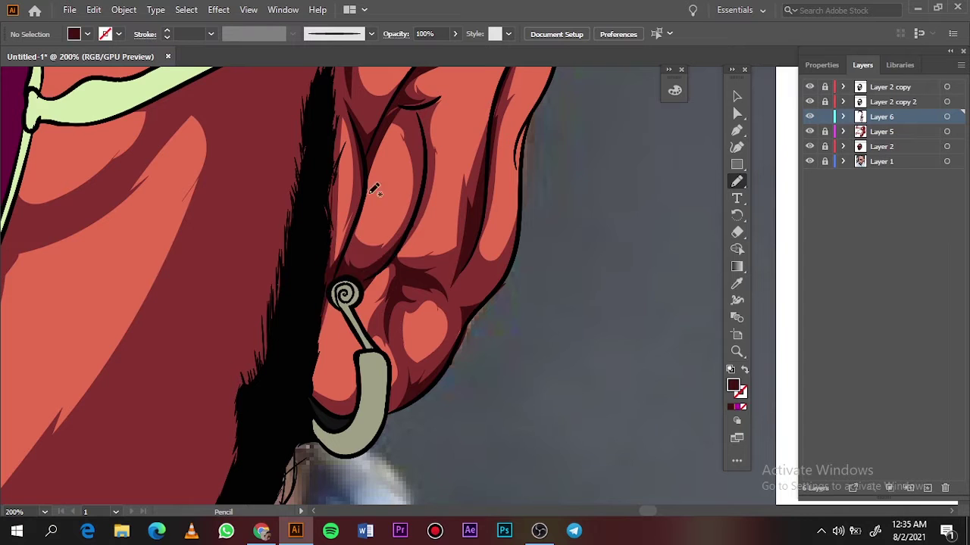
pyautogui.scroll(-3, 372, 190)
pyautogui.scroll(4, 139, 186)
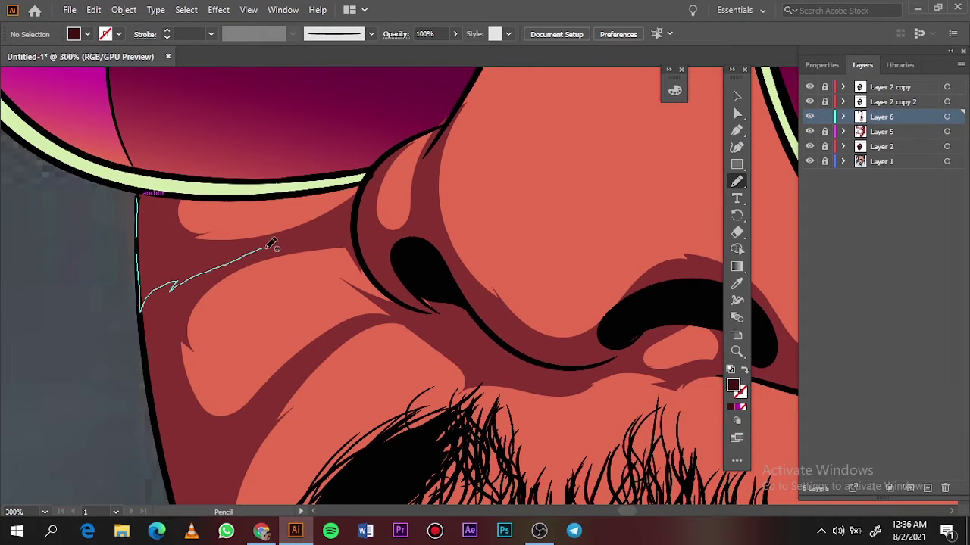
# Shade the cheek beneath the glasses frame, the nose edge and both nostril edges.
pyautogui.moveTo(179, 242); pyautogui.dragTo(139, 195)
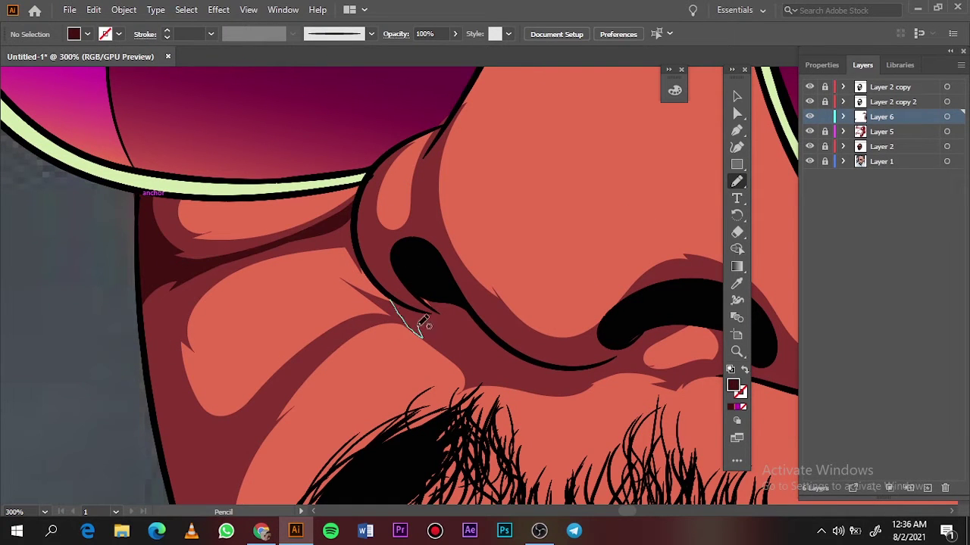
pyautogui.moveTo(440, 271); pyautogui.dragTo(434, 298)
pyautogui.moveTo(353, 233); pyautogui.dragTo(373, 249)
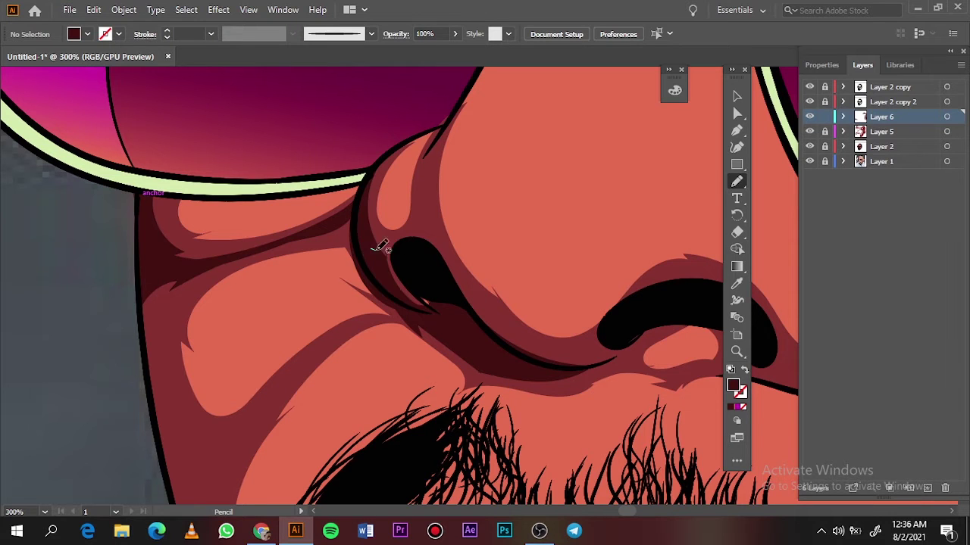
pyautogui.moveTo(434, 178); pyautogui.dragTo(444, 134)
pyautogui.scroll(-3, 444, 134)
pyautogui.scroll(4, 589, 167)
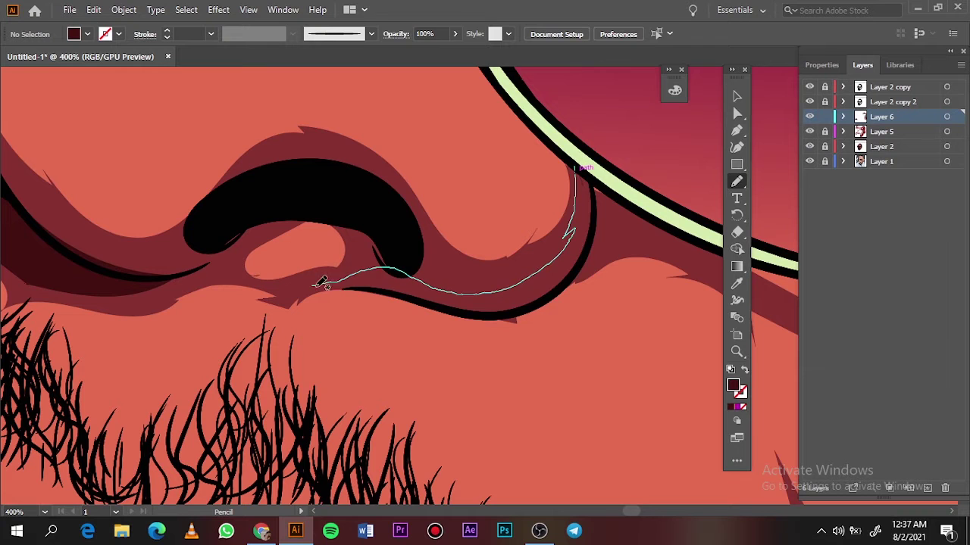
# Trace and close a shadow under the nostril, plus a small shadow near the nose.
pyautogui.moveTo(602, 241); pyautogui.dragTo(598, 227)
pyautogui.moveTo(491, 297); pyautogui.dragTo(215, 195)
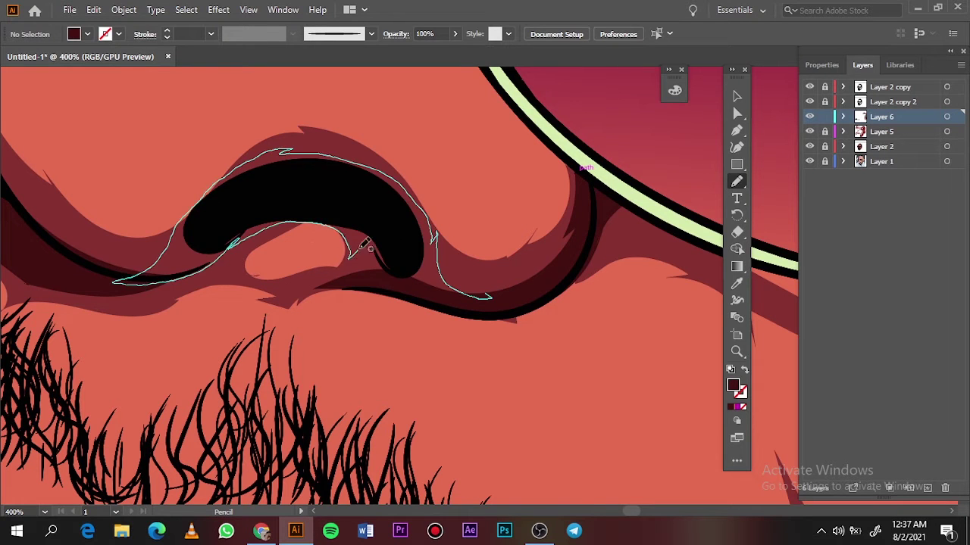
pyautogui.hscroll(-5, 362, 247)
pyautogui.hscroll(-3, 329, 406)
pyautogui.moveTo(369, 199); pyautogui.dragTo(356, 179)
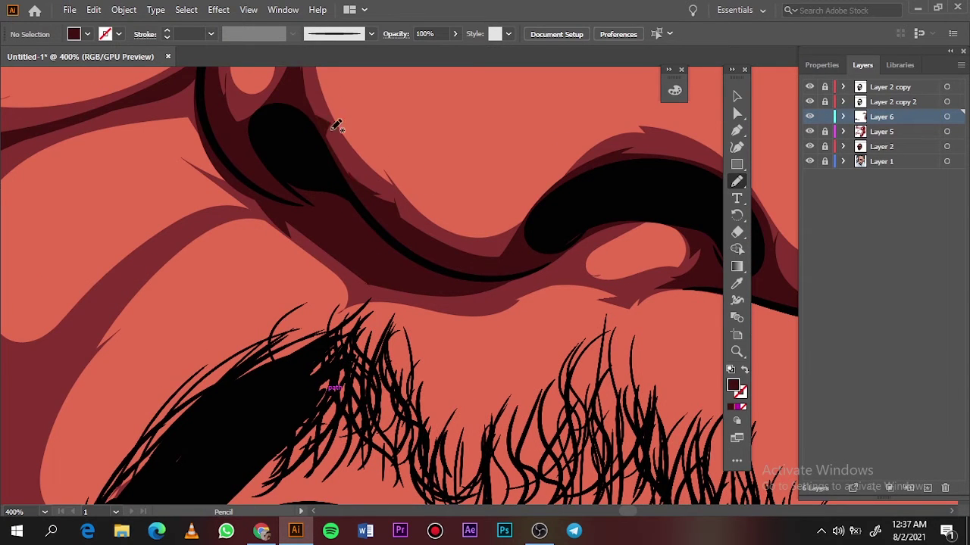
pyautogui.hotkey('ctrl', '0')
pyautogui.scroll(5, 346, 217)
pyautogui.scroll(-2, 346, 217)
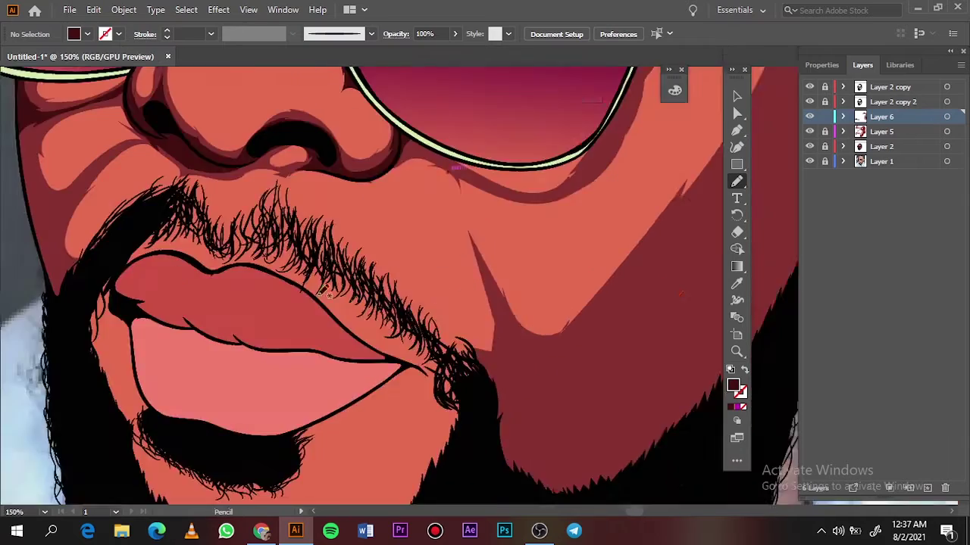
pyautogui.scroll(2, 327, 294)
# Draw further face shadows, including a closed shape along the temple edge.
pyautogui.moveTo(231, 233); pyautogui.dragTo(259, 337)
pyautogui.hotkey('ctrl', '0')
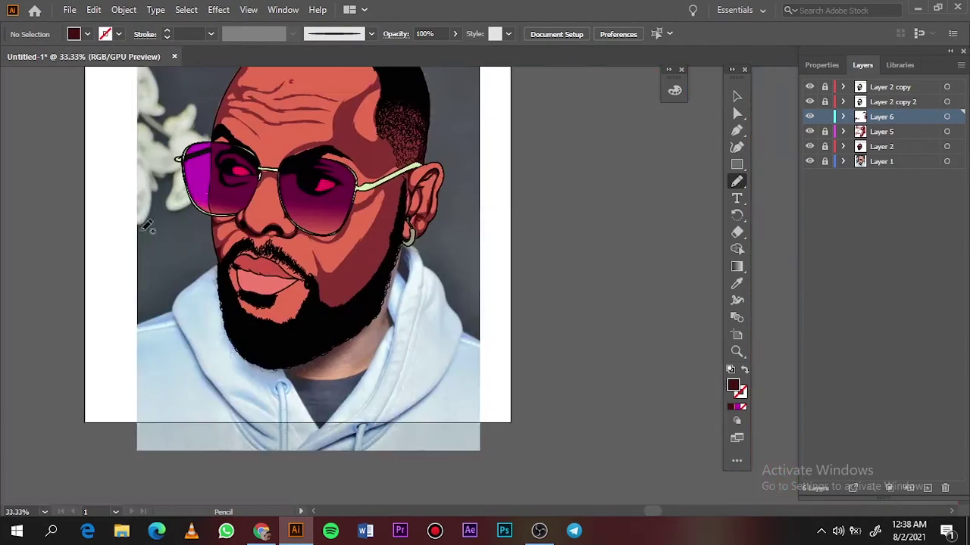
pyautogui.scroll(5, 227, 250)
pyautogui.moveTo(437, 342); pyautogui.dragTo(455, 322)
pyautogui.hotkey('ctrl', '0')
pyautogui.scroll(4, 343, 350)
pyautogui.moveTo(342, 370); pyautogui.dragTo(342, 350)
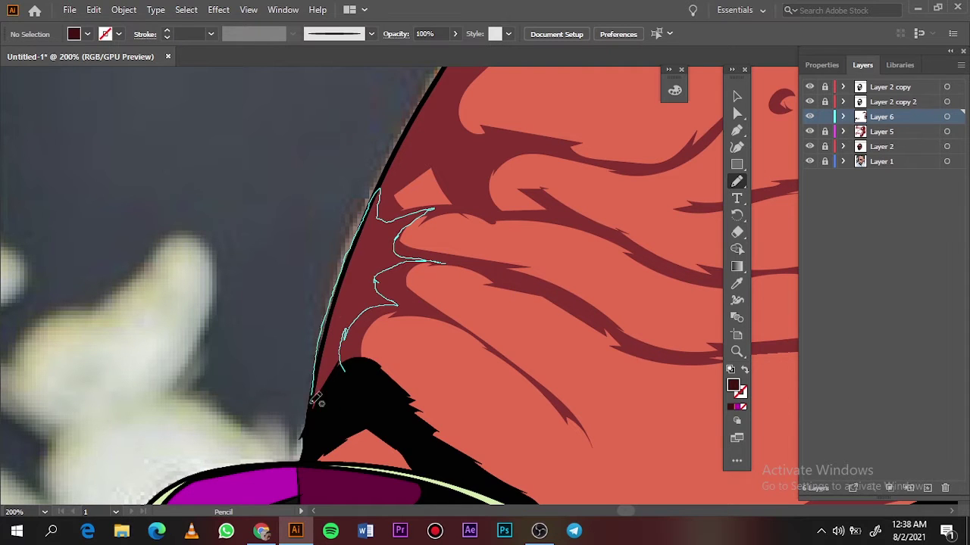
pyautogui.moveTo(315, 400); pyautogui.dragTo(315, 402)
pyautogui.scroll(4, 363, 372)
# Add a second temple shadow and a shadow along the cheek edge.
pyautogui.moveTo(377, 338); pyautogui.dragTo(428, 89)
pyautogui.hotkey('ctrl', '0')
pyautogui.scroll(5, 465, 238)
pyautogui.moveTo(454, 369); pyautogui.dragTo(409, 125)
pyautogui.hotkey('ctrl', '0')
pyautogui.scroll(4, 448, 174)
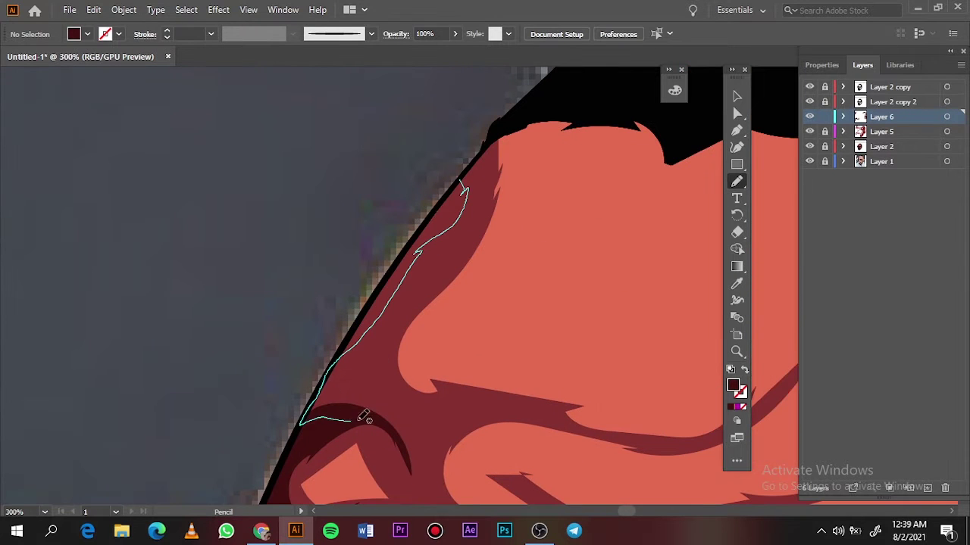
pyautogui.moveTo(493, 161); pyautogui.dragTo(493, 161)
pyautogui.hotkey('ctrl', '0')
pyautogui.scroll(4, 360, 250)
# Close a shadow on the cheek fold, compare against the photo, and shade along the glasses arm.
pyautogui.moveTo(362, 234); pyautogui.dragTo(359, 257)
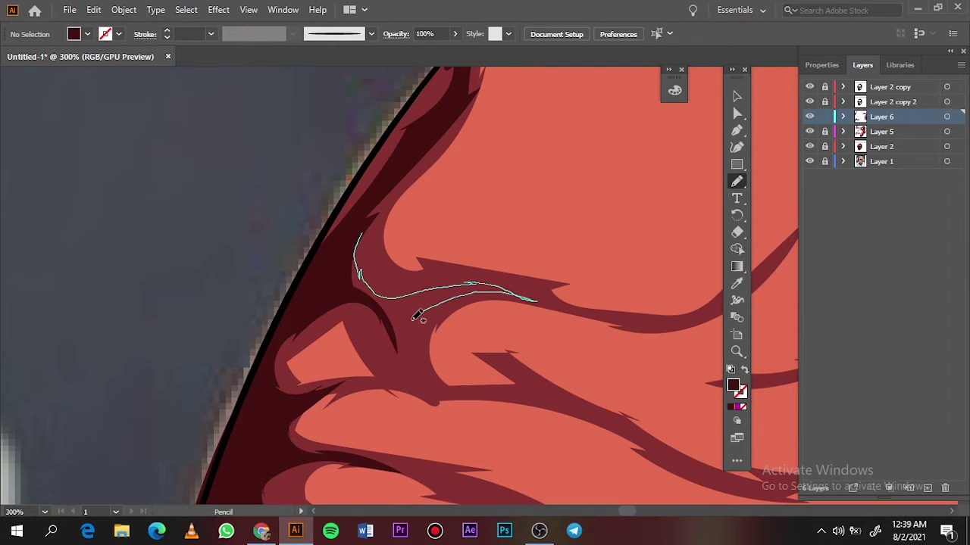
pyautogui.moveTo(416, 317); pyautogui.dragTo(416, 317)
pyautogui.hotkey('ctrl', '0')
pyautogui.scroll(4, 477, 258)
pyautogui.click(809, 131)
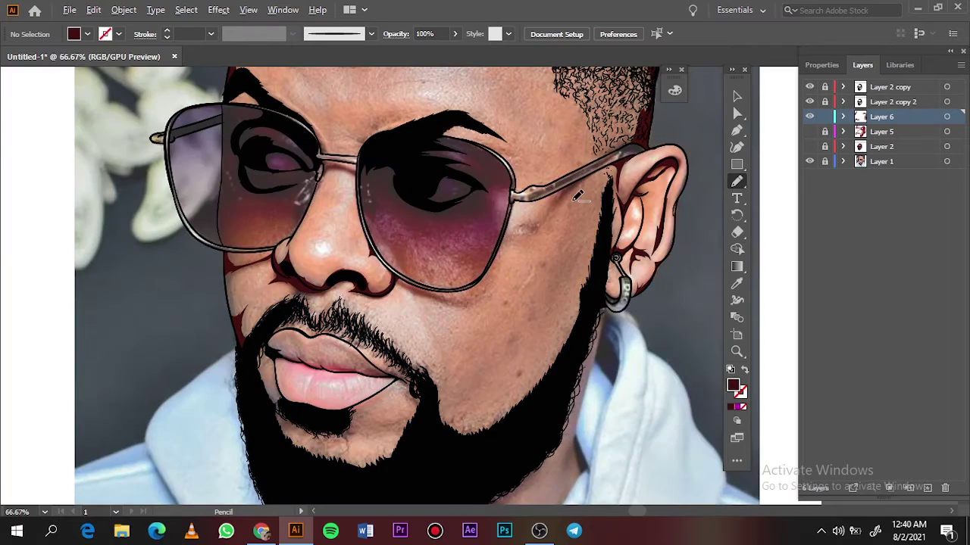
pyautogui.scroll(5, 577, 195)
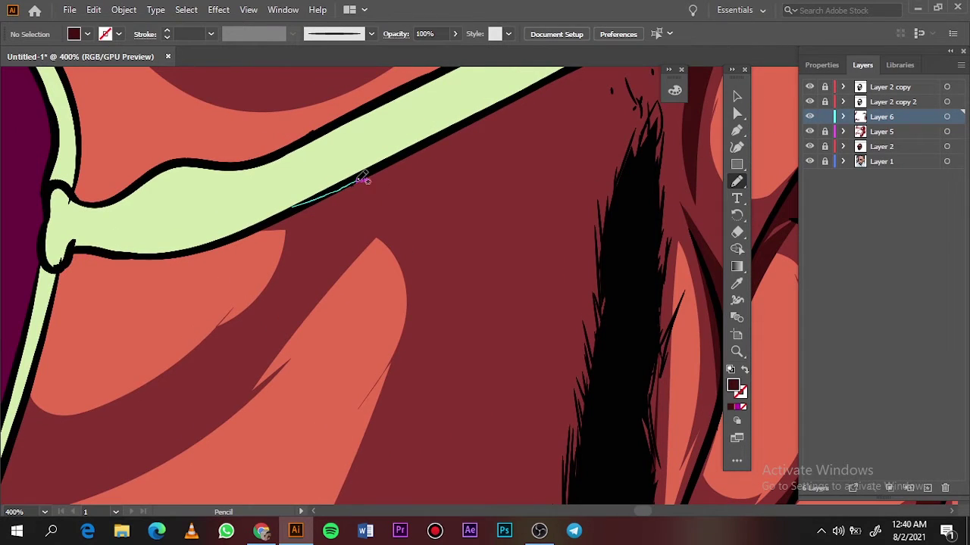
pyautogui.moveTo(364, 179); pyautogui.dragTo(216, 397)
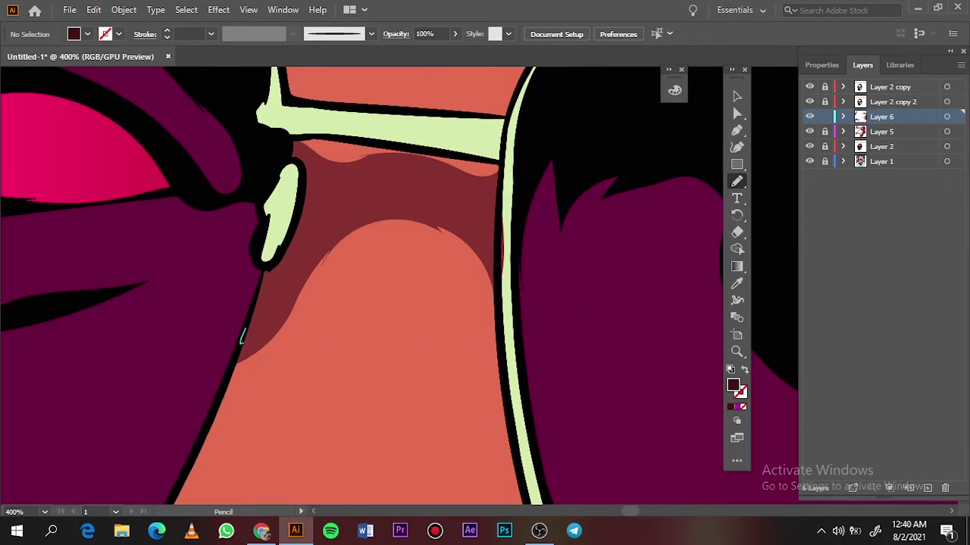
# Hide Layer 5 to see the photo, then pencil shadows at the beard edge, under the lower lip and on the chin.
pyautogui.hotkey('ctrl', '0')
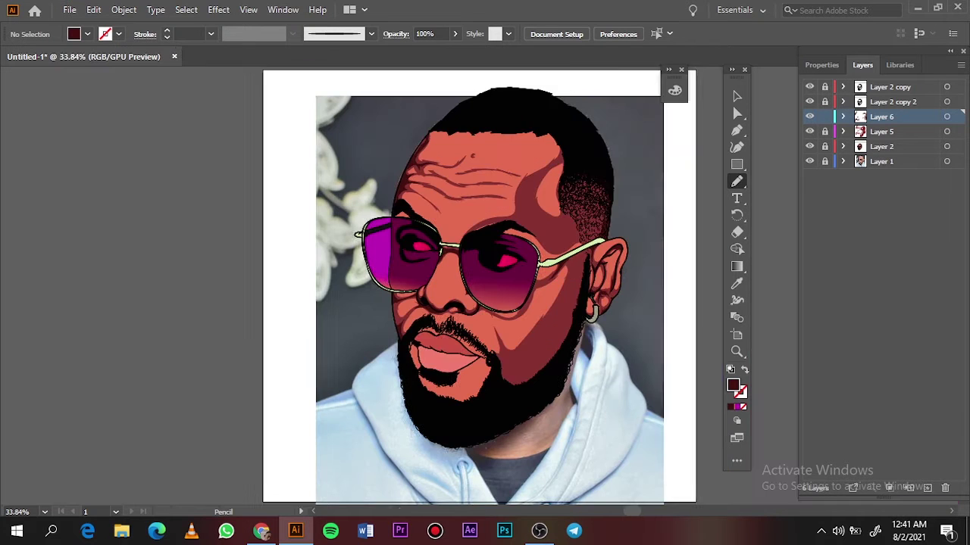
pyautogui.click(809, 131)
pyautogui.click(809, 131)
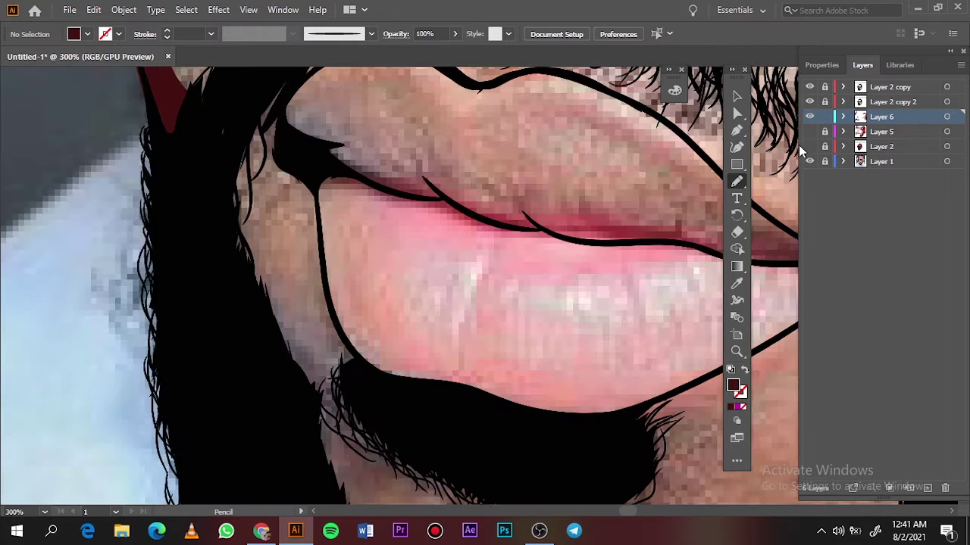
pyautogui.moveTo(224, 142); pyautogui.dragTo(269, 271)
pyautogui.moveTo(326, 261)
pyautogui.mouseDown()
pyautogui.moveTo(371, 386)
pyautogui.moveTo(137, 189)
pyautogui.mouseUp()
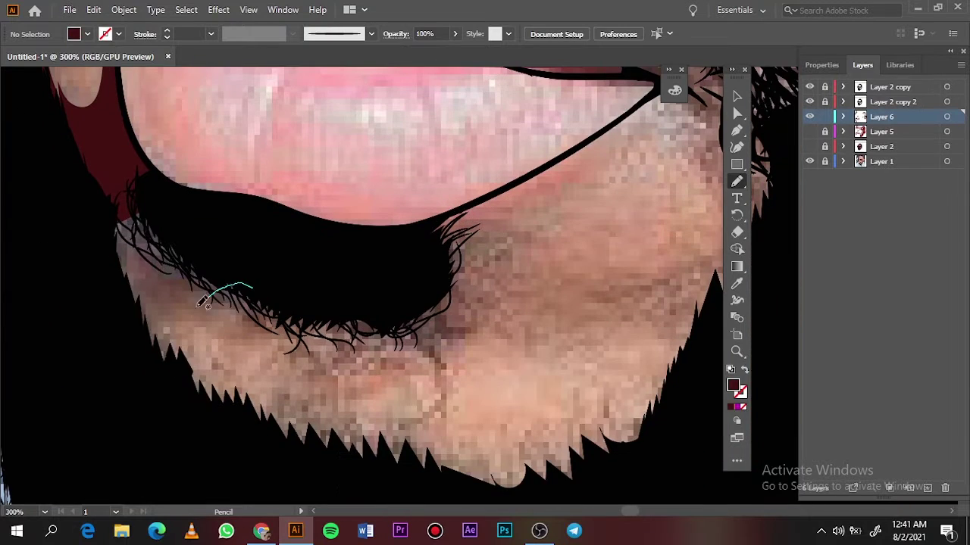
pyautogui.moveTo(250, 296); pyautogui.dragTo(197, 394)
pyautogui.moveTo(522, 270); pyautogui.dragTo(364, 282)
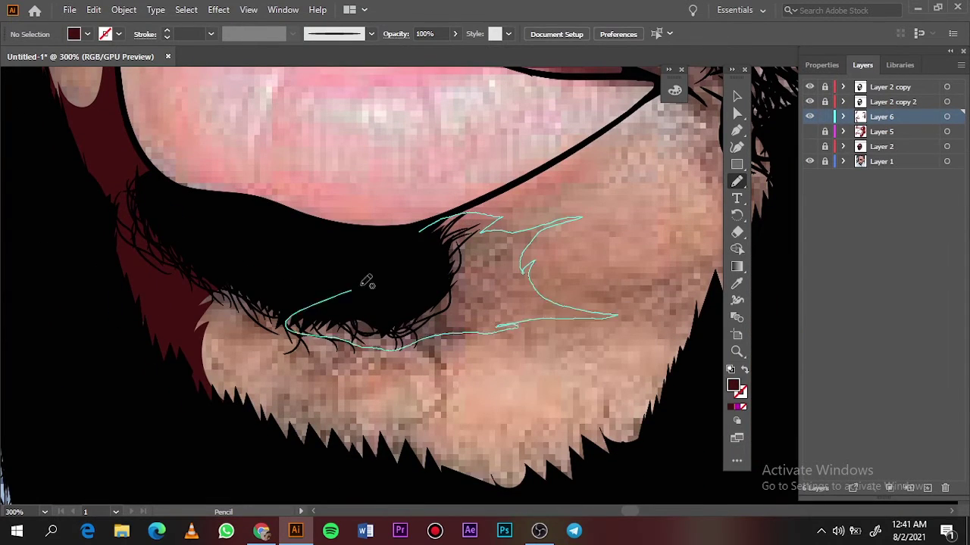
pyautogui.hotkey('ctrl', '0')
pyautogui.hotkey('ctrl', '+')
pyautogui.hotkey('ctrl', '+')
pyautogui.hotkey('ctrl', '+')
# Target Layer 5, draw a lip-corner shadow, and toggle Layers 2, 5 and the photo to compare.
pyautogui.click(881, 131)
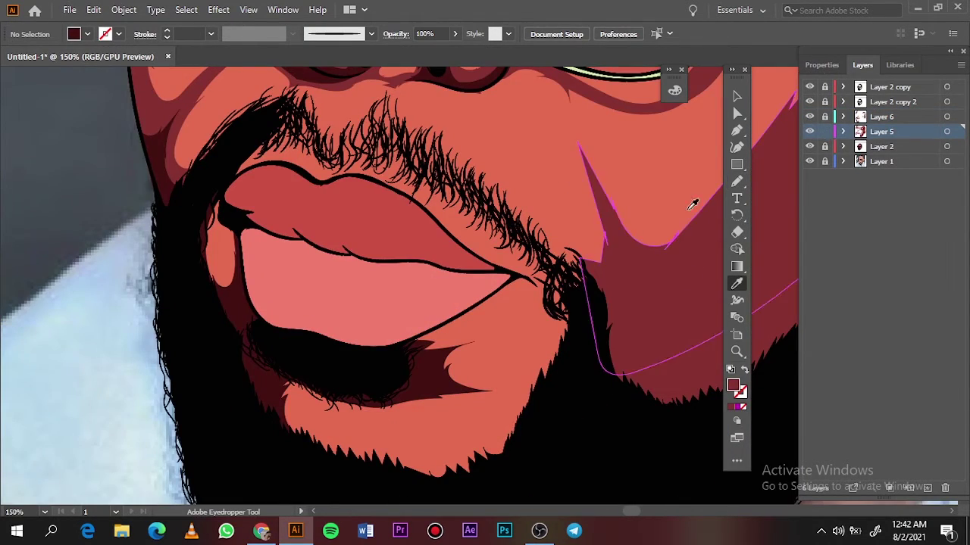
pyautogui.hotkey('ctrl', '+')
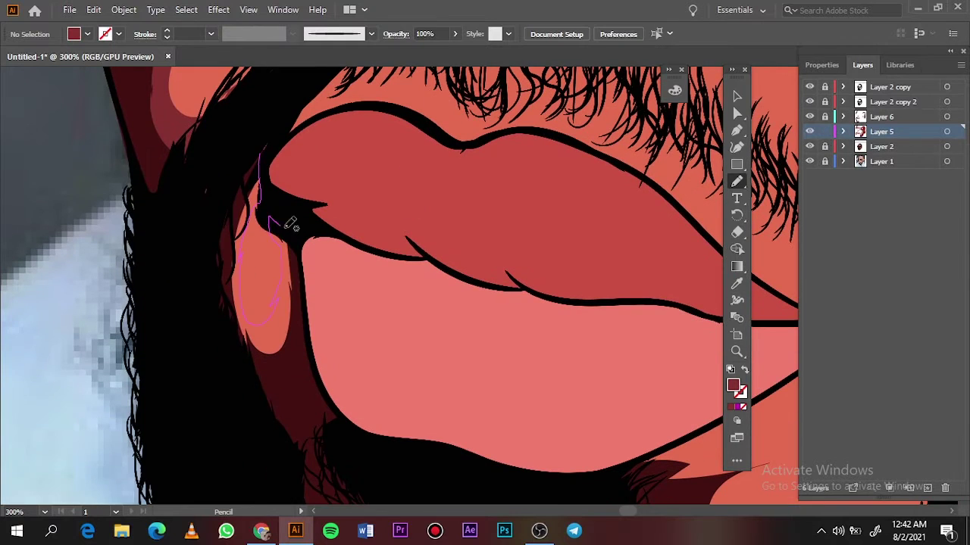
pyautogui.moveTo(286, 227); pyautogui.dragTo(225, 353)
pyautogui.hotkey('ctrl', '-')
pyautogui.click(809, 147)
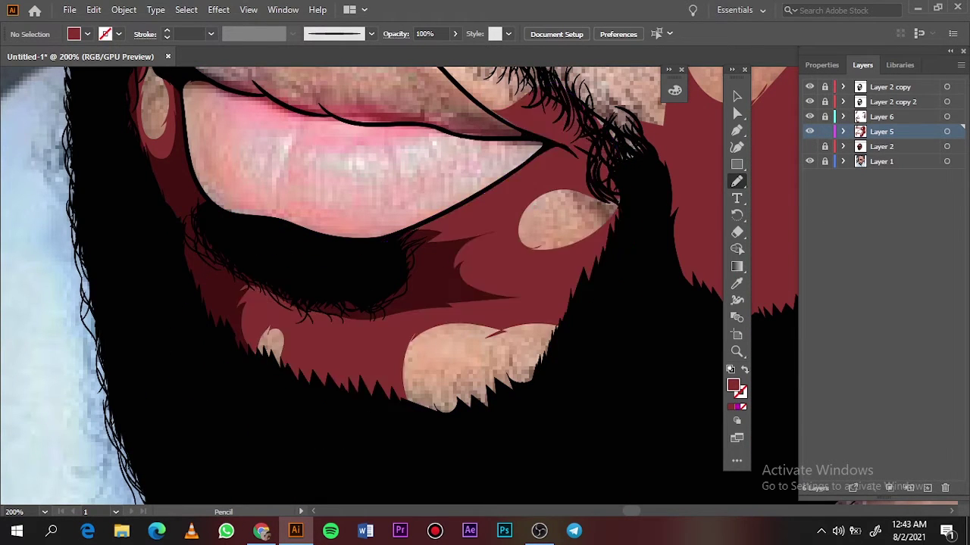
pyautogui.hotkey('ctrl', '0')
pyautogui.click(809, 161)
pyautogui.click(809, 131)
# Target Layer 6, show Layers 2 and 5 again, and draw a cheek shadow under the glasses.
pyautogui.hotkey('ctrl', '+')
pyautogui.hotkey('ctrl', '+')
pyautogui.hotkey('ctrl', '+')
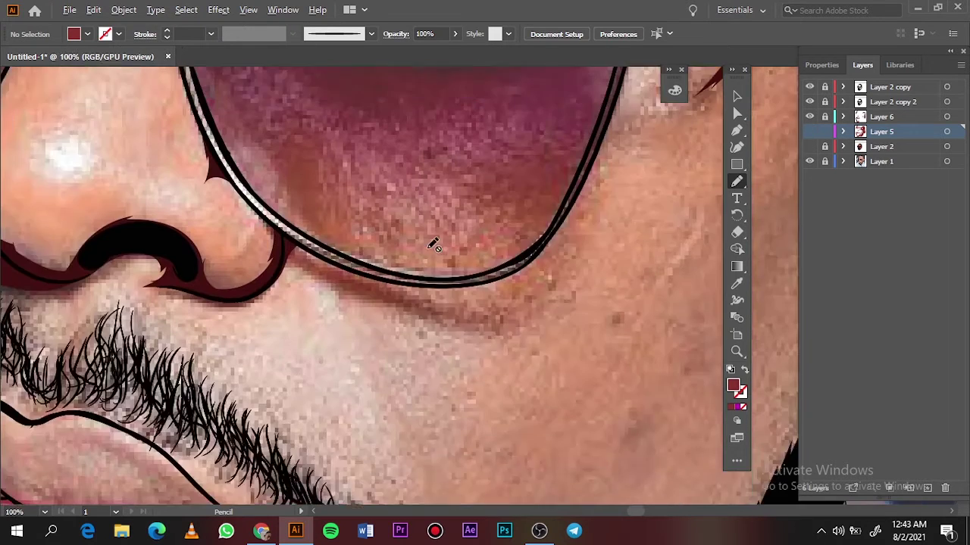
pyautogui.click(881, 116)
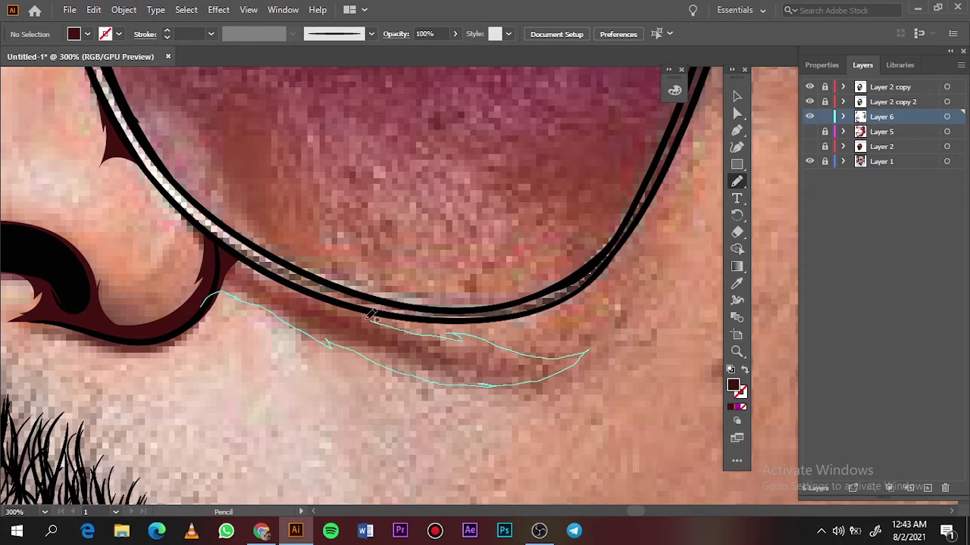
pyautogui.hotkey('ctrl', '0')
pyautogui.click(809, 147)
pyautogui.hotkey('ctrl', '+')
pyautogui.hotkey('ctrl', '+')
pyautogui.hotkey('ctrl', '+')
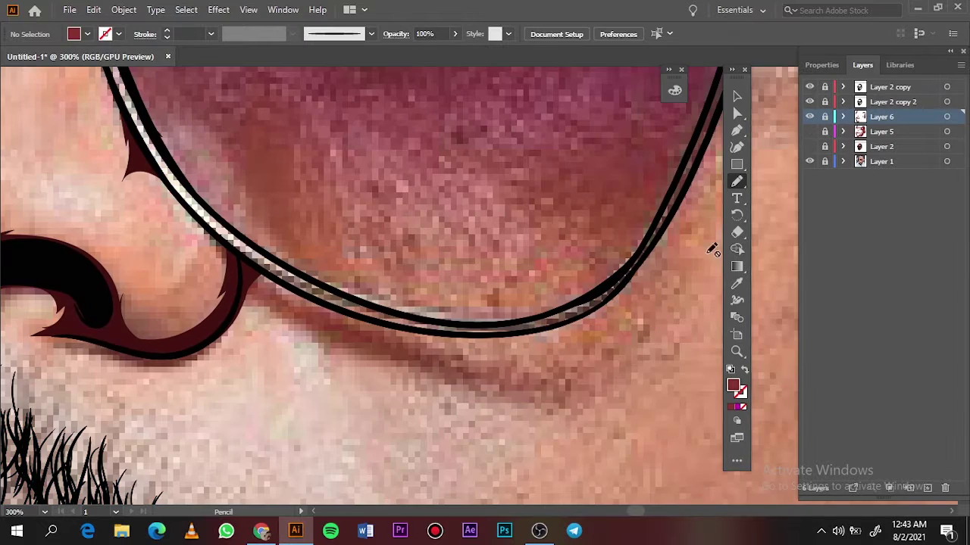
pyautogui.click(809, 131)
pyautogui.click(809, 146)
pyautogui.hotkey('ctrl', '+')
pyautogui.hotkey('ctrl', '+')
pyautogui.moveTo(74, 281)
pyautogui.mouseDown()
pyautogui.moveTo(223, 242)
pyautogui.moveTo(623, 416)
pyautogui.moveTo(227, 227)
pyautogui.moveTo(73, 280)
pyautogui.mouseUp()
# Undo and redo the cheek shadow, deselect everything, and hide the Layer 1 reference photo.
pyautogui.hotkey('ctrl', 'z')
pyautogui.click(93, 9)
pyautogui.click(143, 41)
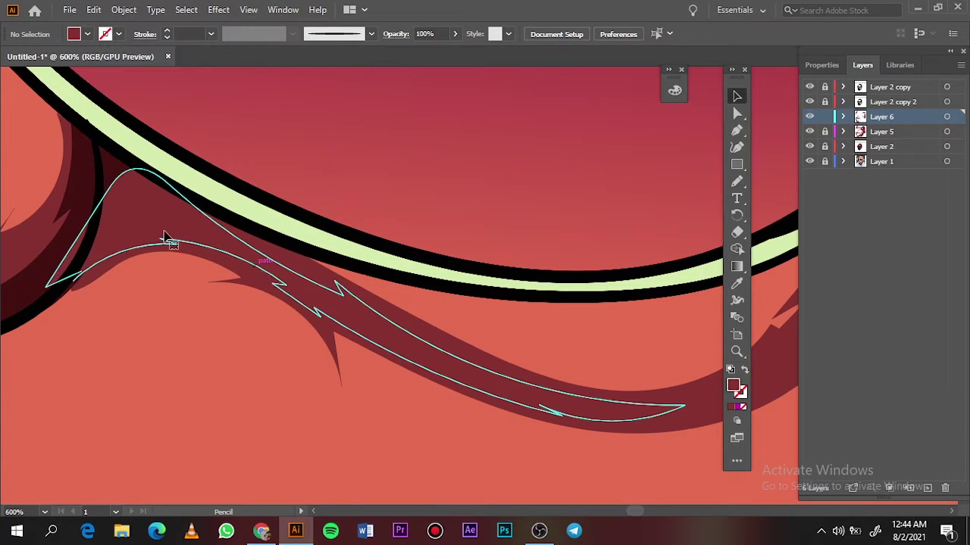
pyautogui.press('v')
pyautogui.hotkey('ctrl', 'shift', 'a')
pyautogui.hotkey('ctrl', '0')
pyautogui.click(809, 161)
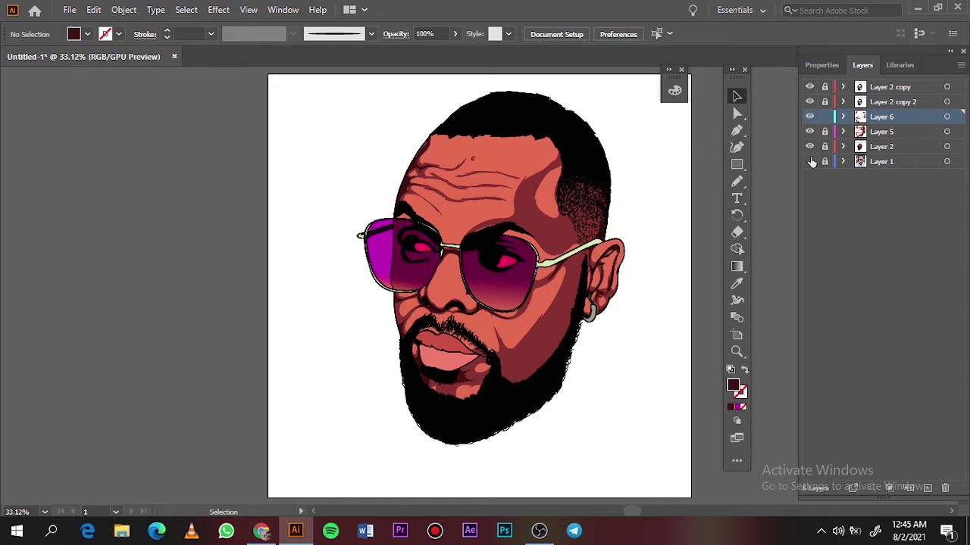
# Hide the colour fill layers and reveal the reference photo underneath.
pyautogui.scroll(5, 562, 371)
pyautogui.scroll(-2, 562, 371)
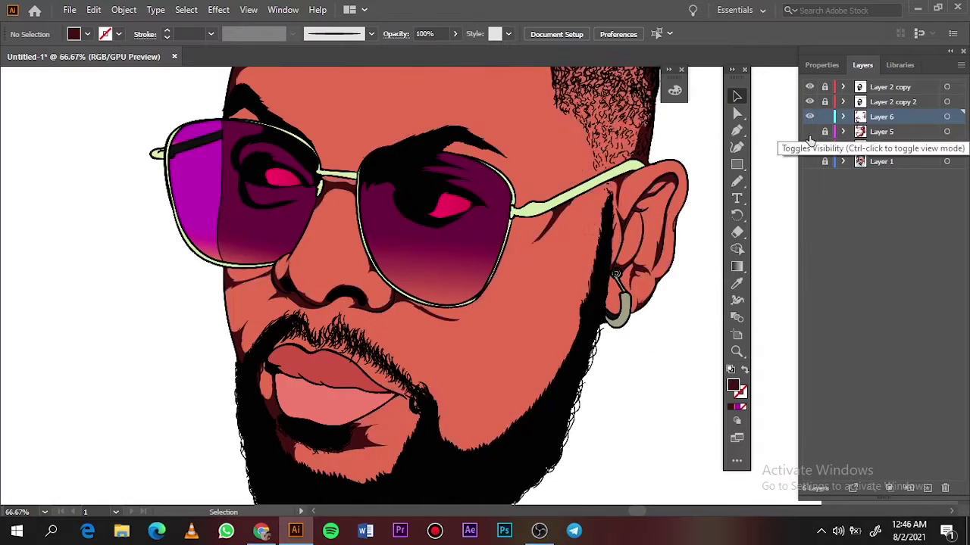
pyautogui.moveTo(809, 132); pyautogui.dragTo(810, 149)
pyautogui.click(809, 161)
pyautogui.scroll(1, 626, 303)
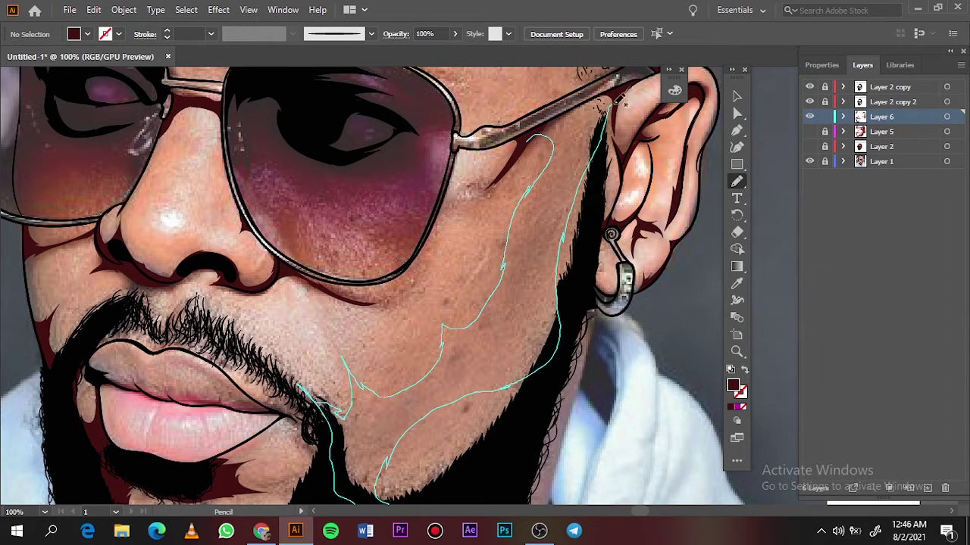
# Draw dark shadow shapes along the cheek and under the glasses arm.
pyautogui.moveTo(619, 101); pyautogui.dragTo(610, 106)
pyautogui.scroll(4, 584, 286)
pyautogui.moveTo(463, 179); pyautogui.dragTo(521, 157)
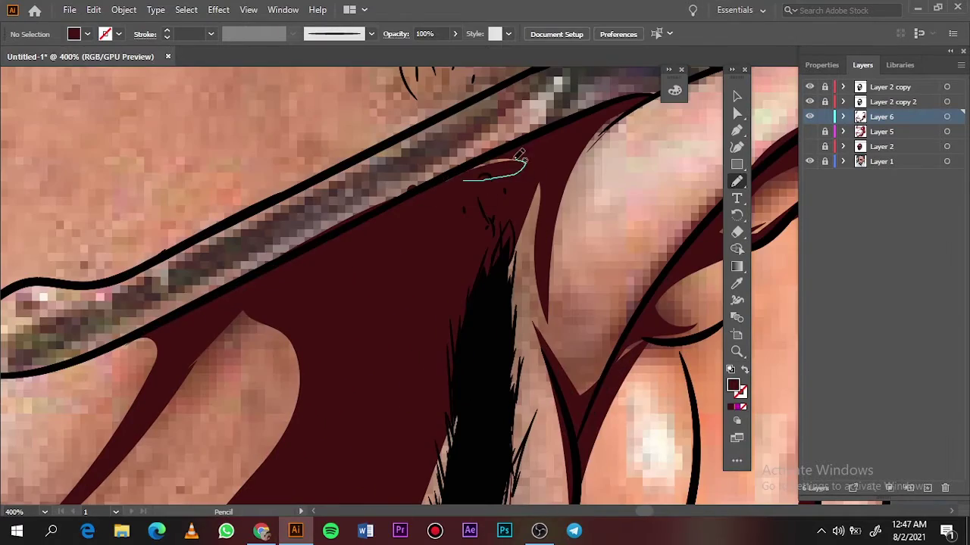
pyautogui.hotkey('ctrl', '0')
pyautogui.moveTo(809, 132); pyautogui.dragTo(809, 146)
pyautogui.press('ctrl')
pyautogui.scroll(4, 476, 253)
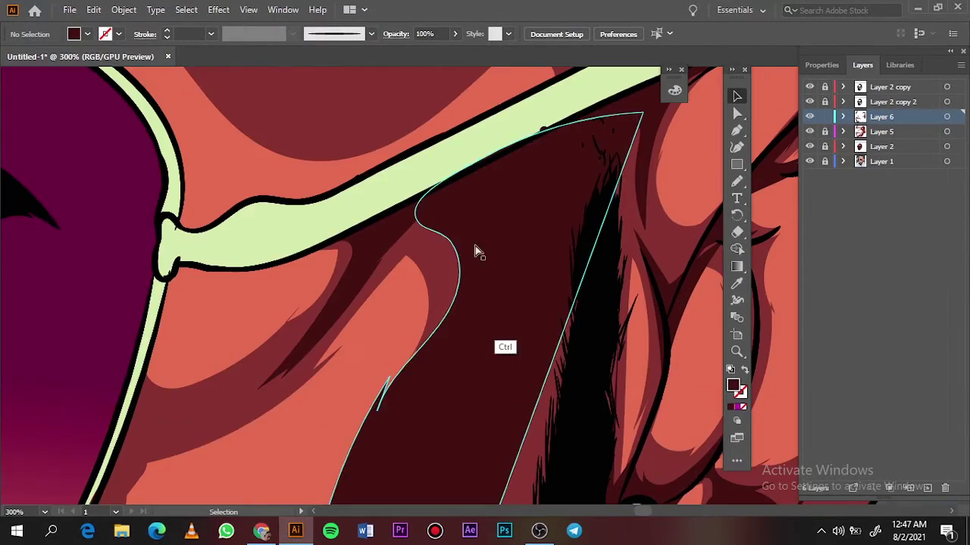
pyautogui.hotkey('ctrl', '0')
# Create a new shadow layer and sample a dark red fill with the Eyedropper.
pyautogui.hotkey('ctrl', 'l')
pyautogui.press('i')
pyautogui.scroll(3, 574, 296)
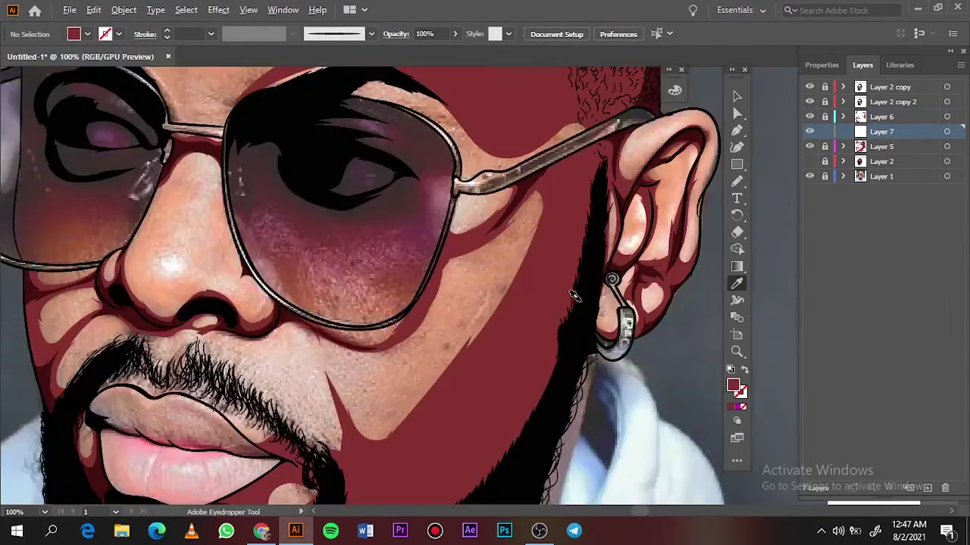
pyautogui.doubleClick(733, 385)
pyautogui.click(883, 80)
# Pencil dark-red shadows below the glasses arm and beside the beard near the ear.
pyautogui.press('n')
pyautogui.scroll(2, 508, 256)
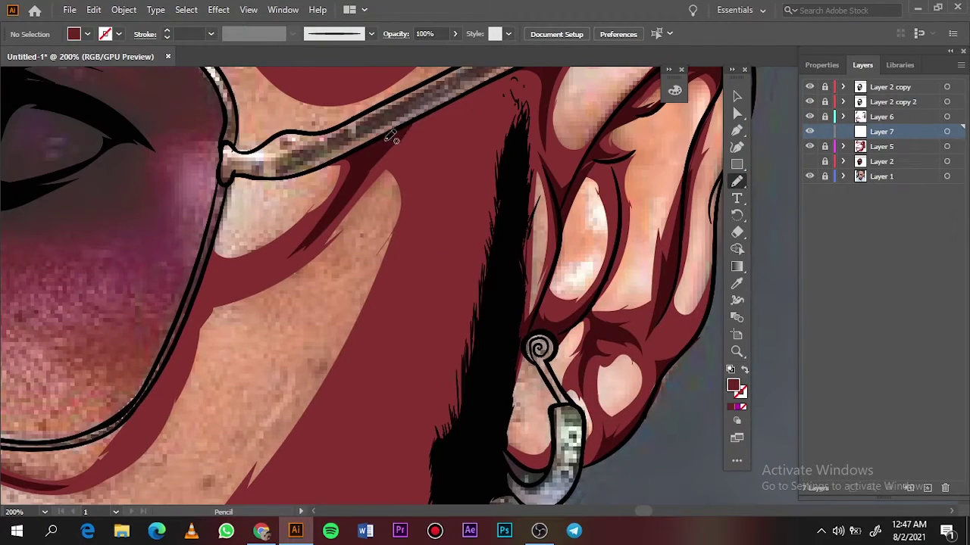
pyautogui.moveTo(450, 104); pyautogui.dragTo(424, 140)
pyautogui.hotkey('ctrl', '0')
pyautogui.scroll(4, 299, 288)
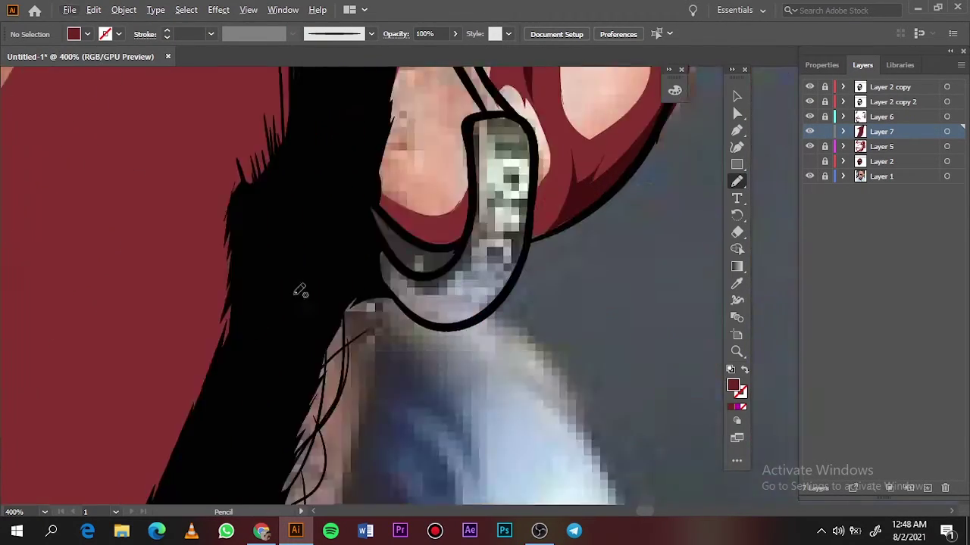
pyautogui.scroll(-2, 298, 288)
pyautogui.moveTo(413, 76)
pyautogui.mouseDown()
pyautogui.moveTo(281, 371)
pyautogui.moveTo(533, 187)
pyautogui.mouseUp()
pyautogui.scroll(2, 493, 164)
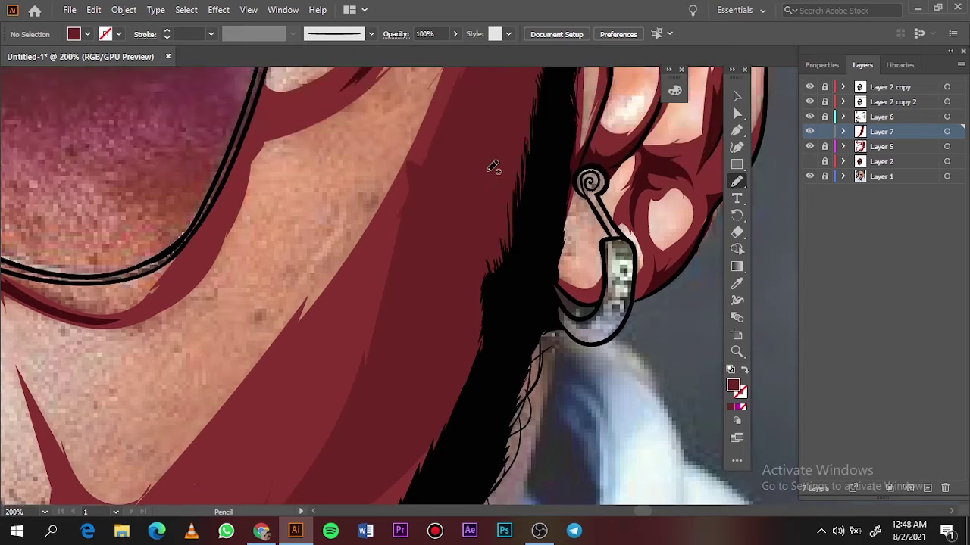
pyautogui.scroll(-5, 327, 224)
pyautogui.moveTo(162, 305); pyautogui.dragTo(422, 163)
pyautogui.hotkey('ctrl', '0')
# Hide the reference photo and add a shadow at the temple above the eyebrow.
pyautogui.click(810, 161)
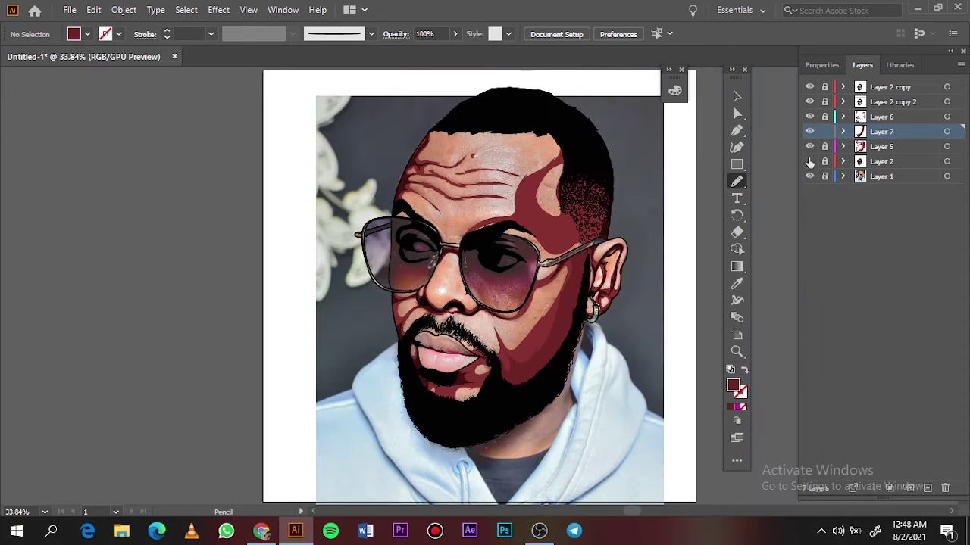
pyautogui.keyDown('alt'); pyautogui.scroll(5, 564, 148); pyautogui.keyUp('alt')
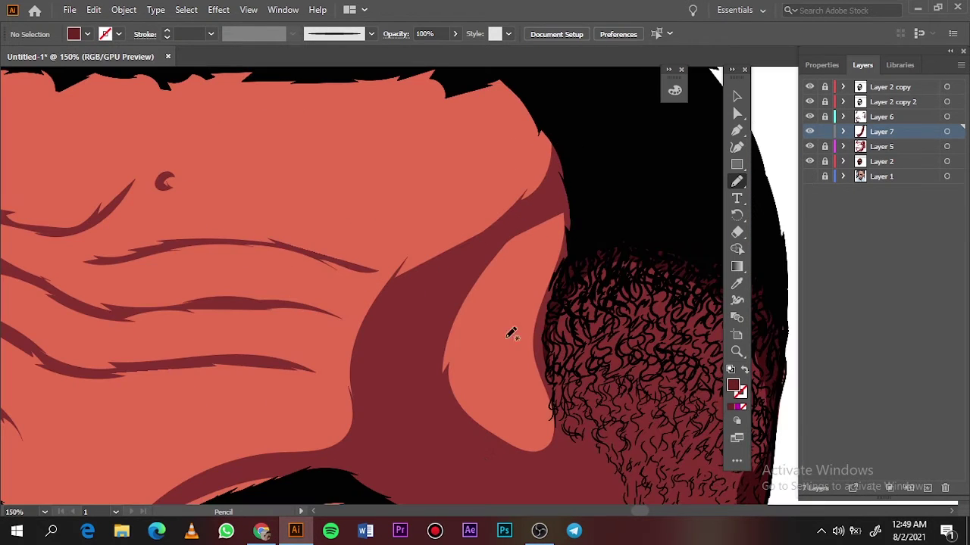
pyautogui.scroll(-3, 573, 216)
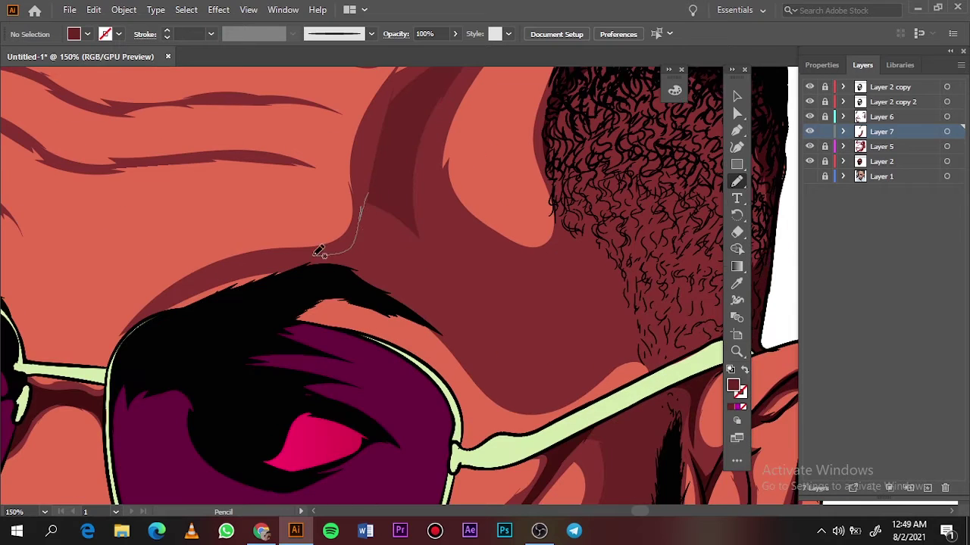
pyautogui.moveTo(582, 169); pyautogui.dragTo(581, 168)
pyautogui.hotkey('ctrl', '0')
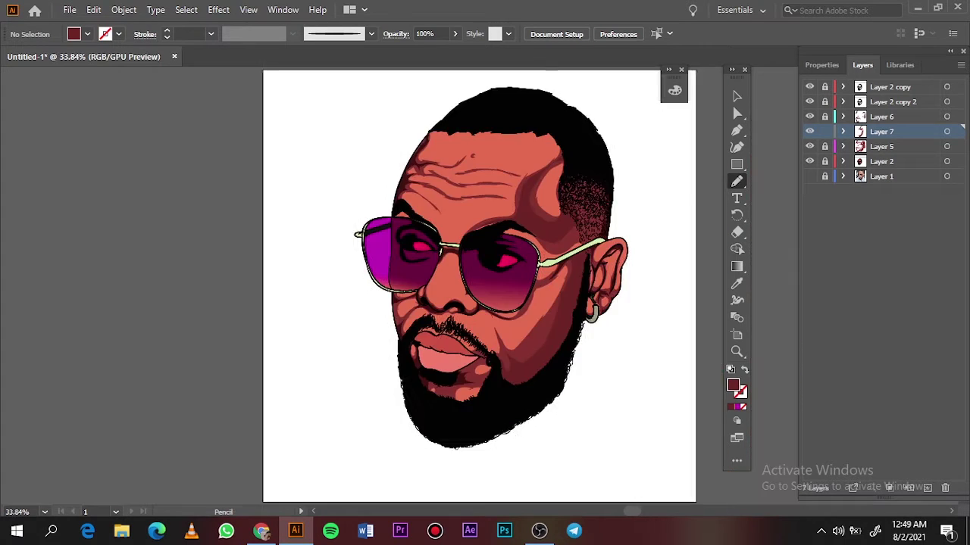
pyautogui.keyDown('alt'); pyautogui.scroll(5, 490, 212); pyautogui.keyUp('alt')
# Draw shadows across the side hair and above the glasses arm.
pyautogui.moveTo(375, 310); pyautogui.dragTo(503, 102)
pyautogui.scroll(-3, 432, 281)
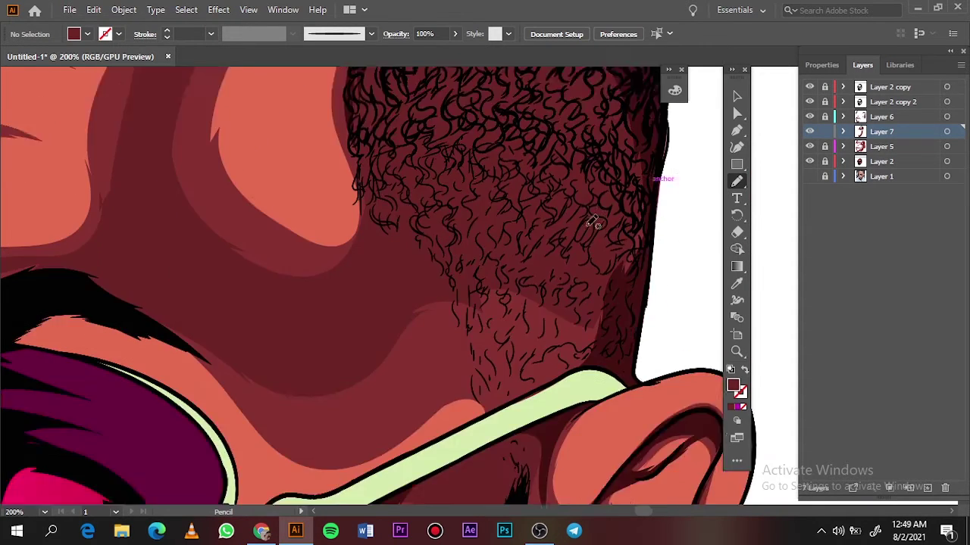
pyautogui.scroll(-3, 588, 216)
pyautogui.hotkey('ctrl', '0')
pyautogui.keyDown('alt'); pyautogui.scroll(5, 545, 242); pyautogui.keyUp('alt')
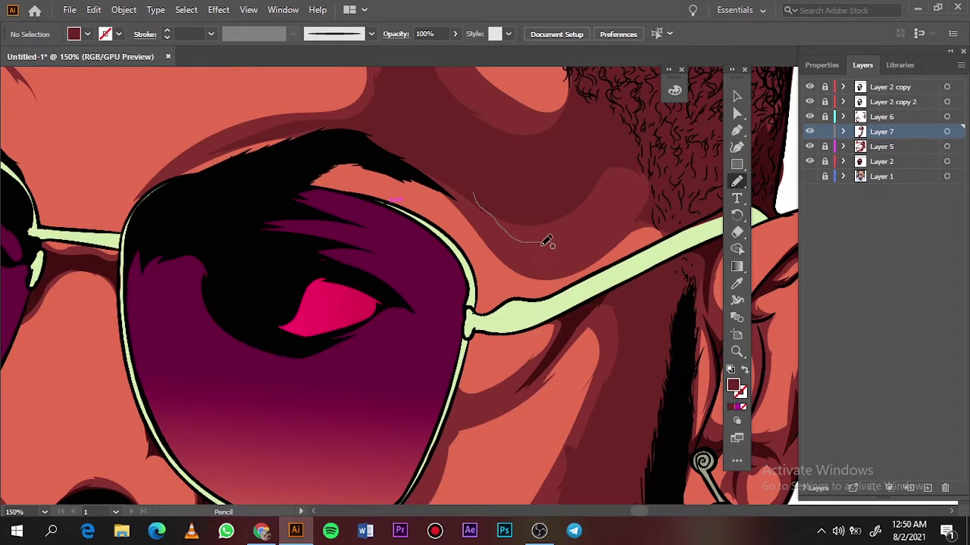
pyautogui.hotkey('ctrl', '0')
pyautogui.keyDown('alt'); pyautogui.scroll(5, 470, 373); pyautogui.keyUp('alt')
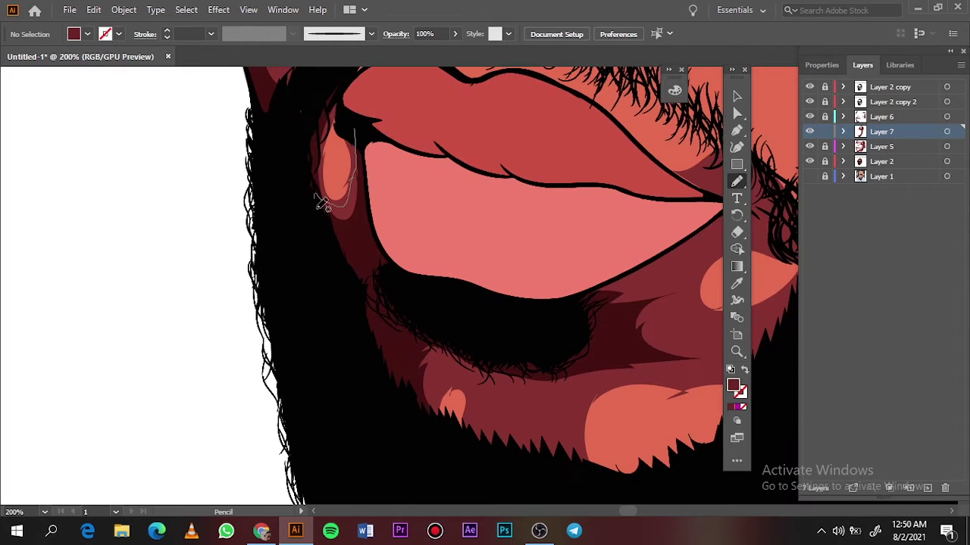
pyautogui.moveTo(319, 202); pyautogui.dragTo(320, 201)
# Add shadow shapes at the mouth corner, below the lower lip and along the lip.
pyautogui.moveTo(433, 419)
pyautogui.mouseDown()
pyautogui.moveTo(450, 371)
pyautogui.moveTo(419, 360)
pyautogui.mouseUp()
pyautogui.moveTo(560, 413); pyautogui.dragTo(620, 381)
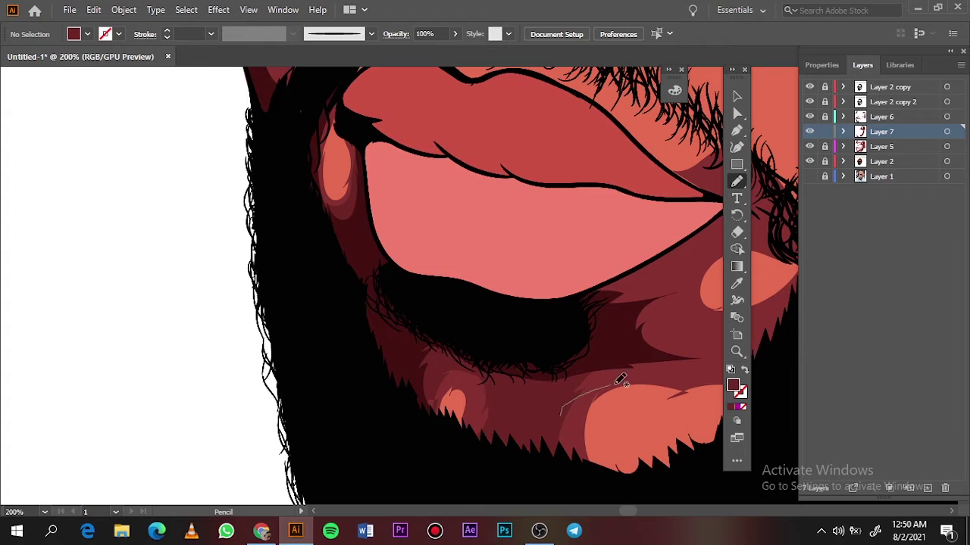
pyautogui.moveTo(684, 280); pyautogui.dragTo(683, 283)
pyautogui.hscroll(5, 589, 79)
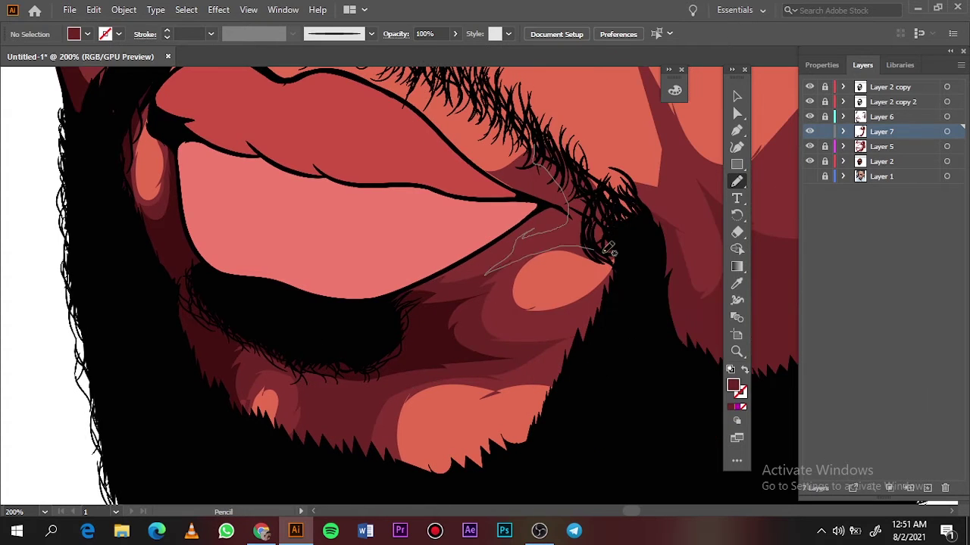
pyautogui.moveTo(608, 249); pyautogui.dragTo(609, 249)
pyautogui.hotkey('ctrl', '0')
pyautogui.scroll(5, 474, 325)
# Unlock and activate the skin colour layer, then draw a dark-red shadow around the moustache.
pyautogui.click(809, 161)
pyautogui.click(809, 176)
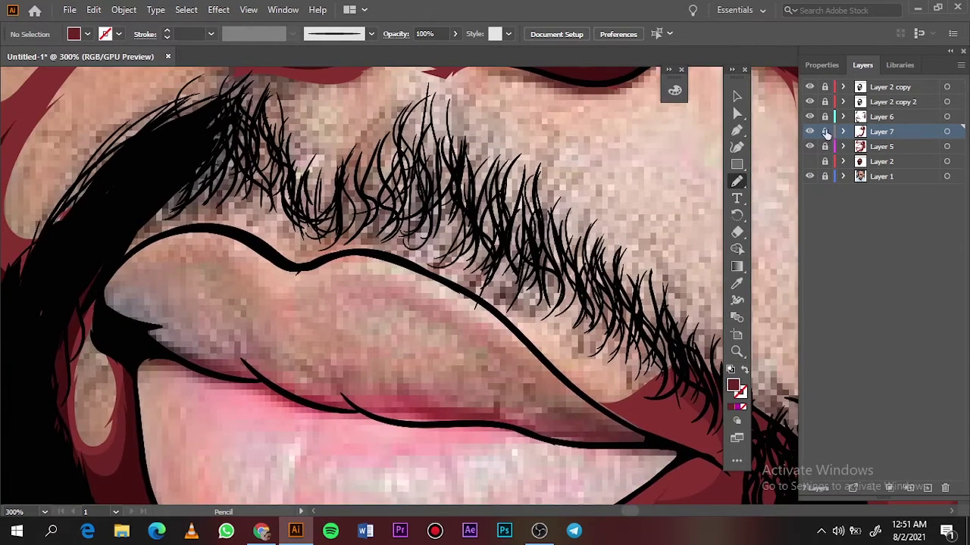
pyautogui.click(825, 147)
pyautogui.click(880, 146)
pyautogui.scroll(-1, 612, 217)
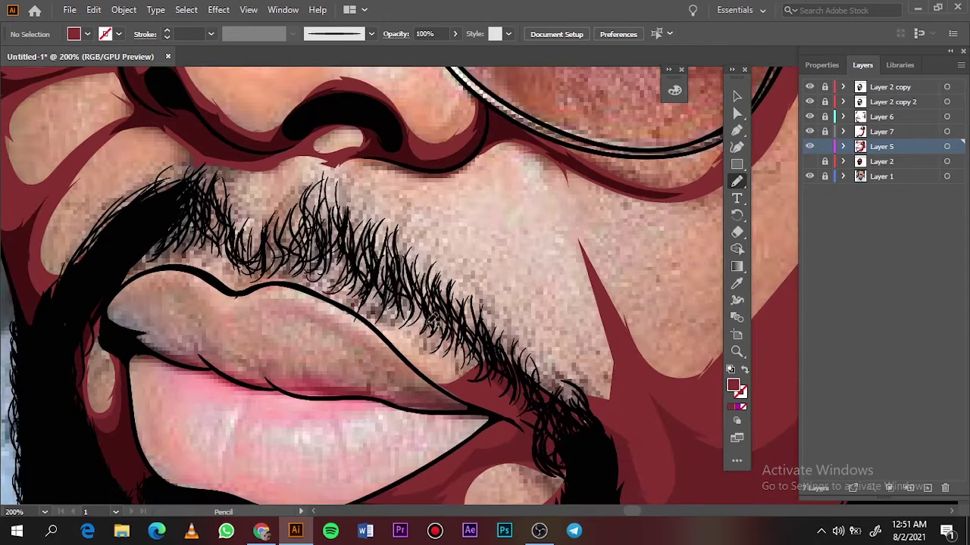
pyautogui.moveTo(574, 391); pyautogui.dragTo(573, 392)
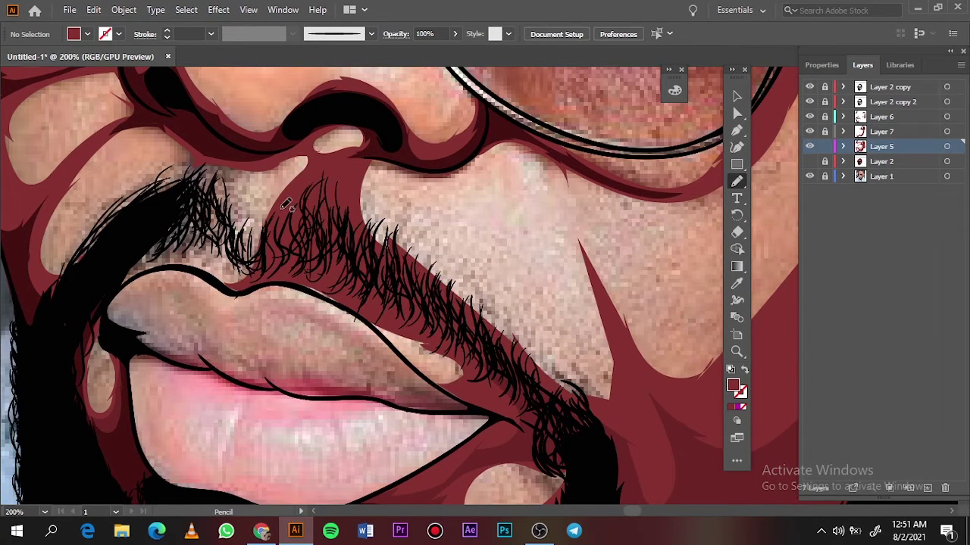
pyautogui.hotkey('ctrl', '0')
pyautogui.click(809, 176)
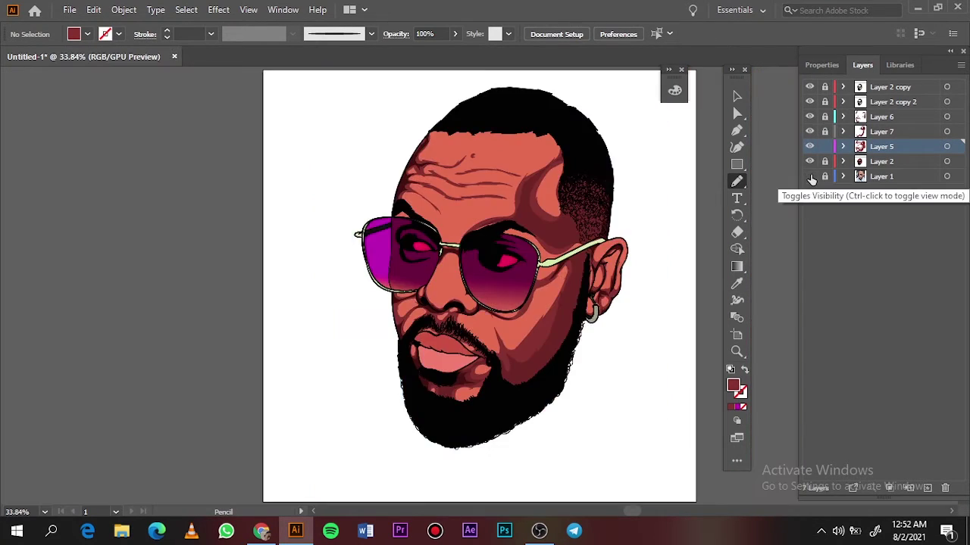
pyautogui.click(809, 176)
# Lock the skin layer and outline a shadow over the moustache on the shadow layer.
pyautogui.click(825, 146)
pyautogui.click(825, 131)
pyautogui.click(881, 131)
pyautogui.scroll(5, 470, 282)
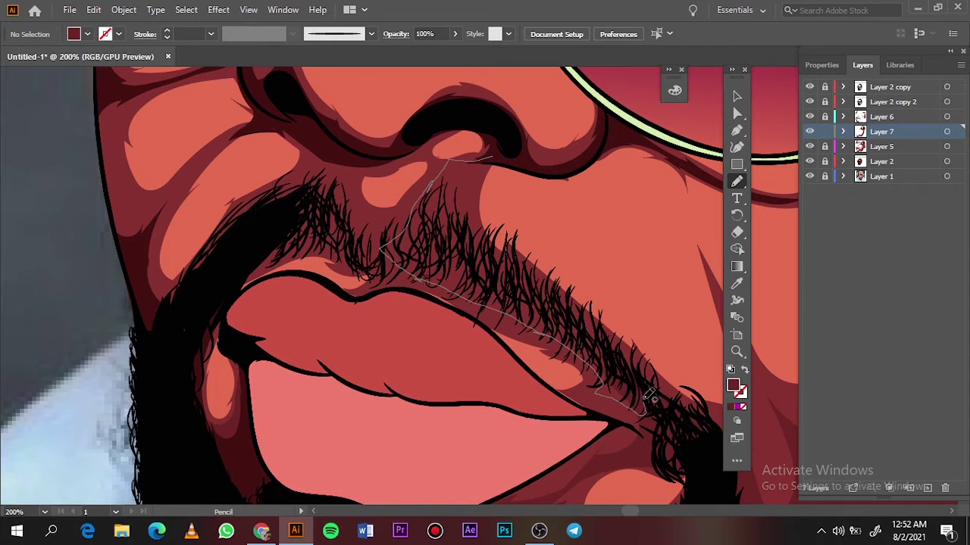
pyautogui.moveTo(648, 395); pyautogui.dragTo(418, 199)
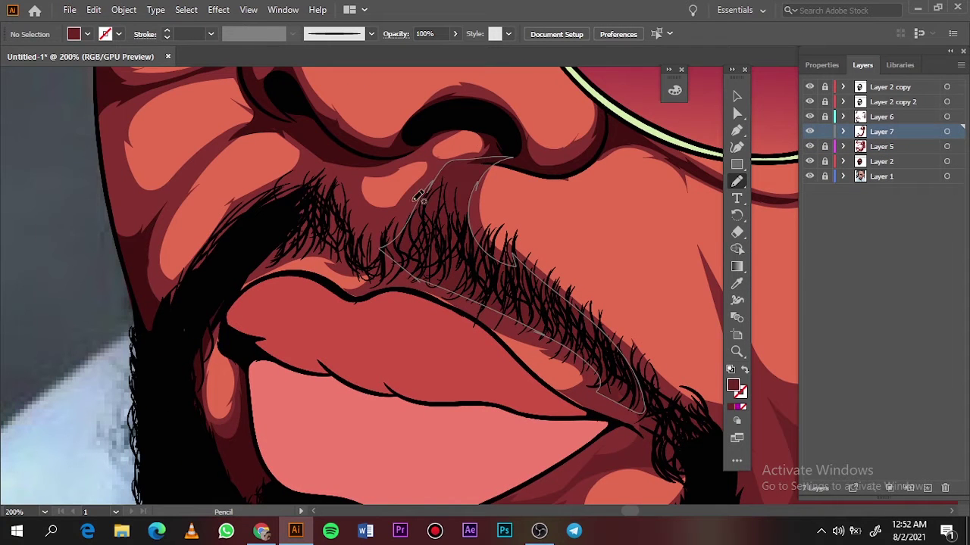
pyautogui.moveTo(249, 220); pyautogui.dragTo(333, 155)
pyautogui.hotkey('ctrl', '0')
pyautogui.scroll(1, 575, 235)
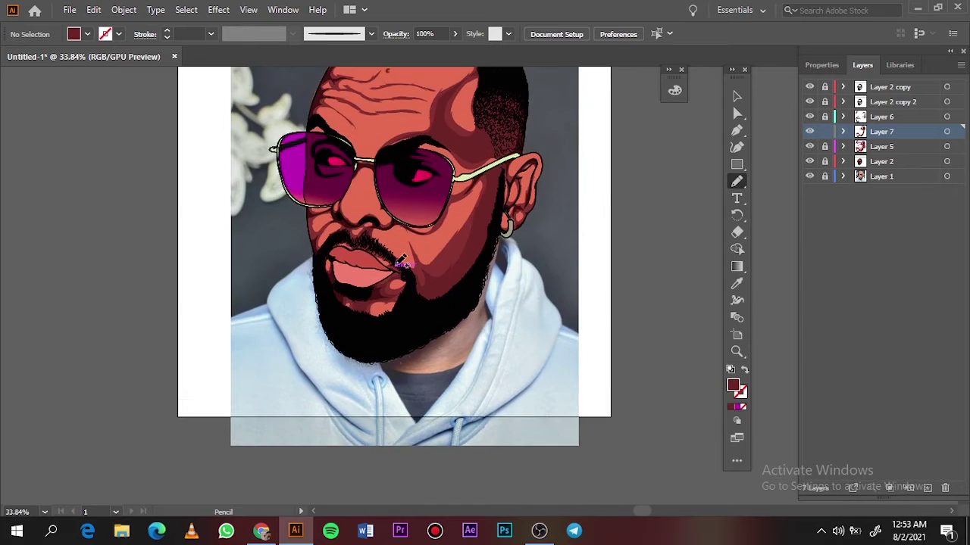
pyautogui.scroll(4, 576, 235)
# Sample the earring grey, darken it, and pencil dark grey shadow shapes on the earring.
pyautogui.scroll(-1, 548, 426)
pyautogui.keyDown('alt'); pyautogui.scroll(2, 424, 393); pyautogui.keyUp('alt')
pyautogui.keyDown('alt'); pyautogui.scroll(2, 424, 303); pyautogui.keyUp('alt')
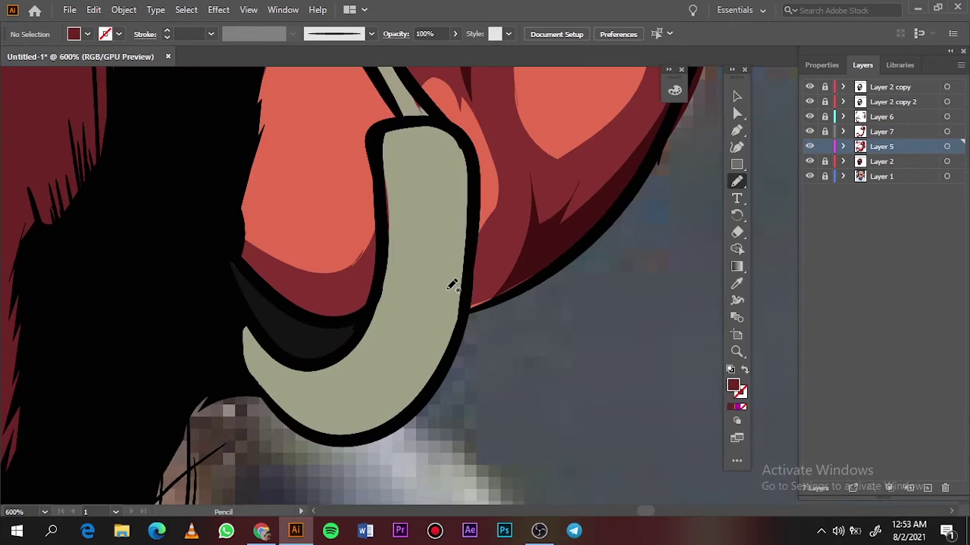
pyautogui.press('i')
pyautogui.click(425, 242)
pyautogui.doubleClick(732, 384)
pyautogui.moveTo(579, 186); pyautogui.dragTo(580, 201)
pyautogui.press('Return')
pyautogui.press('n')
pyautogui.moveTo(383, 237); pyautogui.dragTo(415, 161)
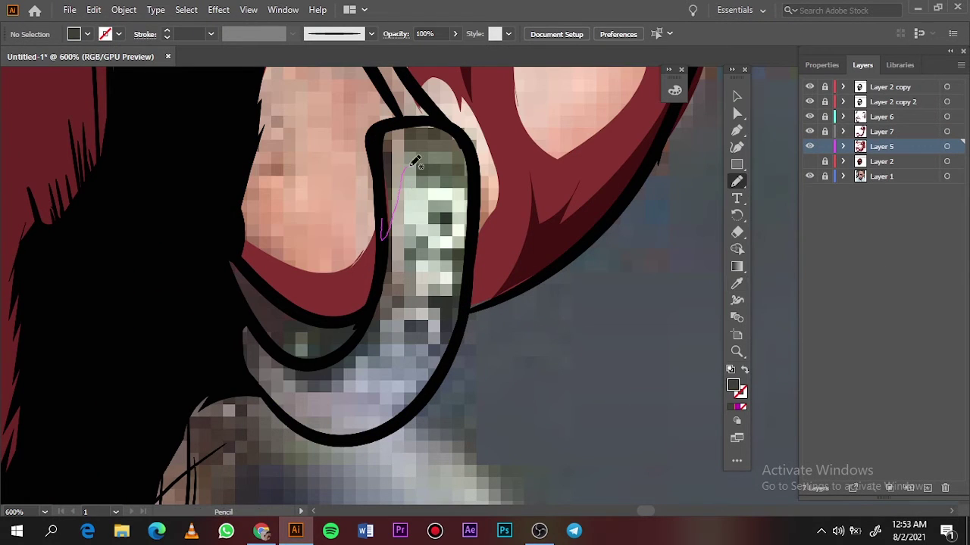
pyautogui.moveTo(463, 123); pyautogui.dragTo(383, 235)
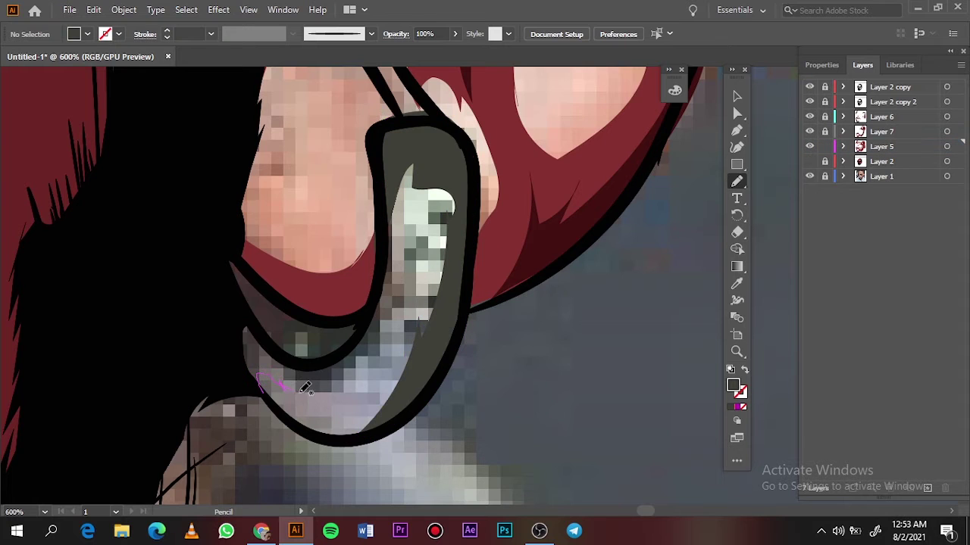
pyautogui.moveTo(306, 388); pyautogui.dragTo(256, 373)
# Hide the reference layer, unlock the shadow layer, and draw dark shadows near the earring and ear.
pyautogui.click(809, 161)
pyautogui.click(809, 146)
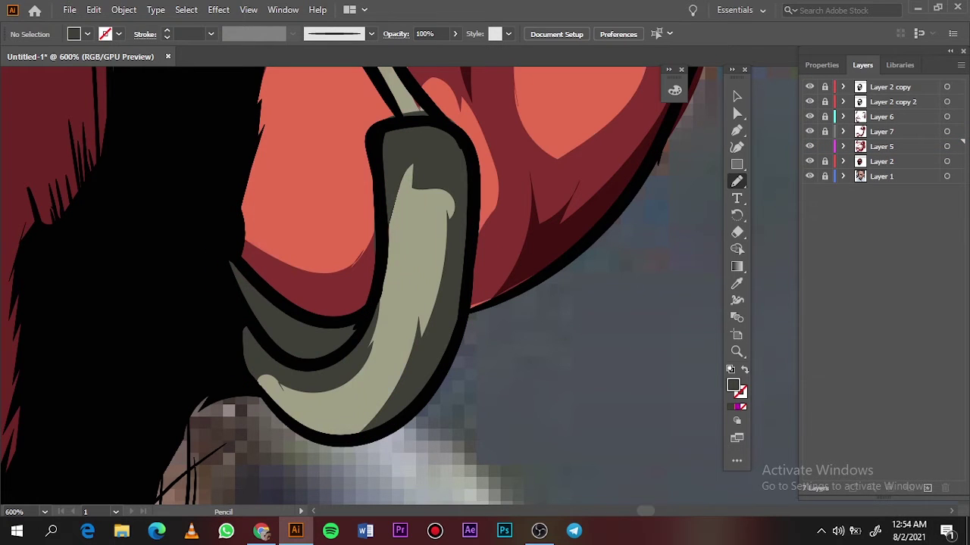
pyautogui.click(824, 131)
pyautogui.doubleClick(733, 384)
pyautogui.click(885, 80)
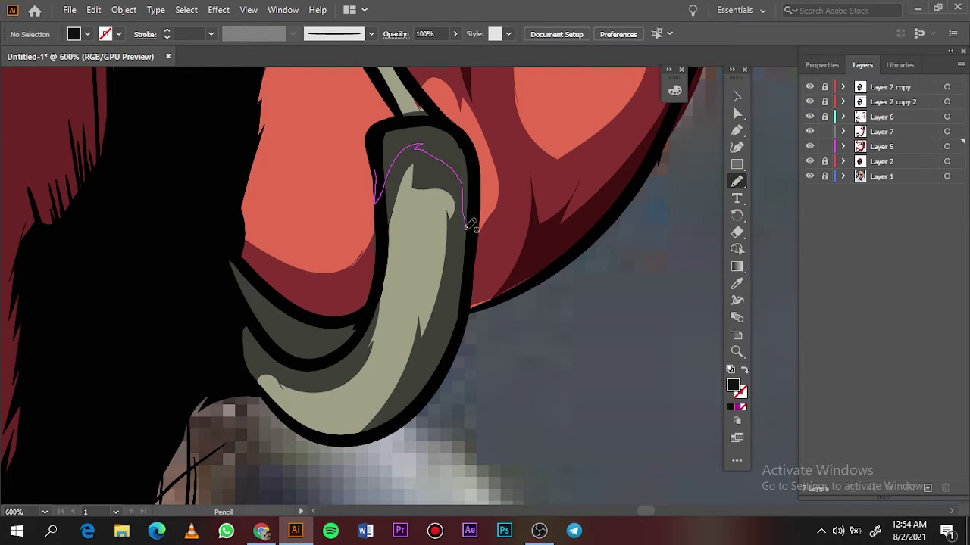
pyautogui.moveTo(469, 225); pyautogui.dragTo(470, 228)
pyautogui.moveTo(428, 122); pyautogui.dragTo(390, 119)
pyautogui.hotkey('ctrl', 'z')
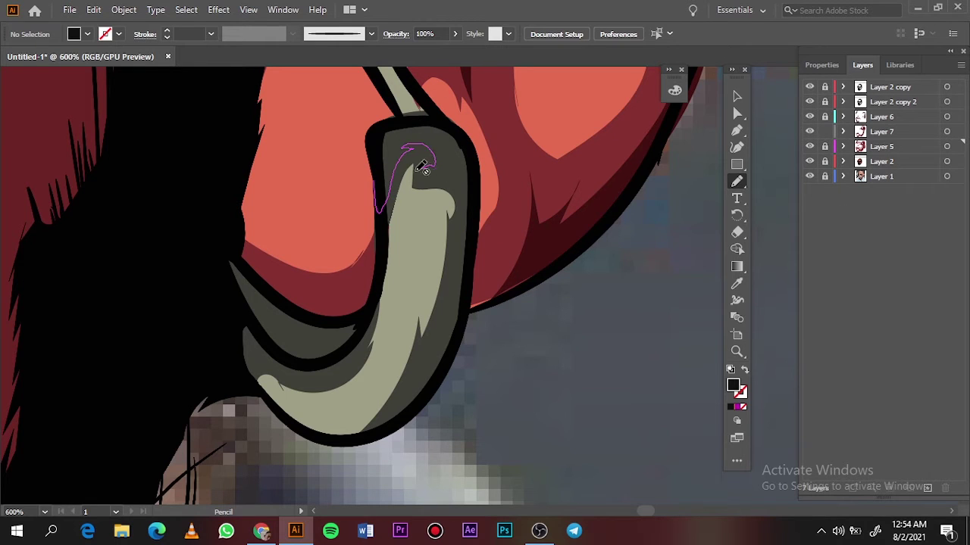
pyautogui.moveTo(423, 170)
pyautogui.mouseDown()
pyautogui.moveTo(392, 170)
pyautogui.moveTo(381, 141)
pyautogui.mouseUp()
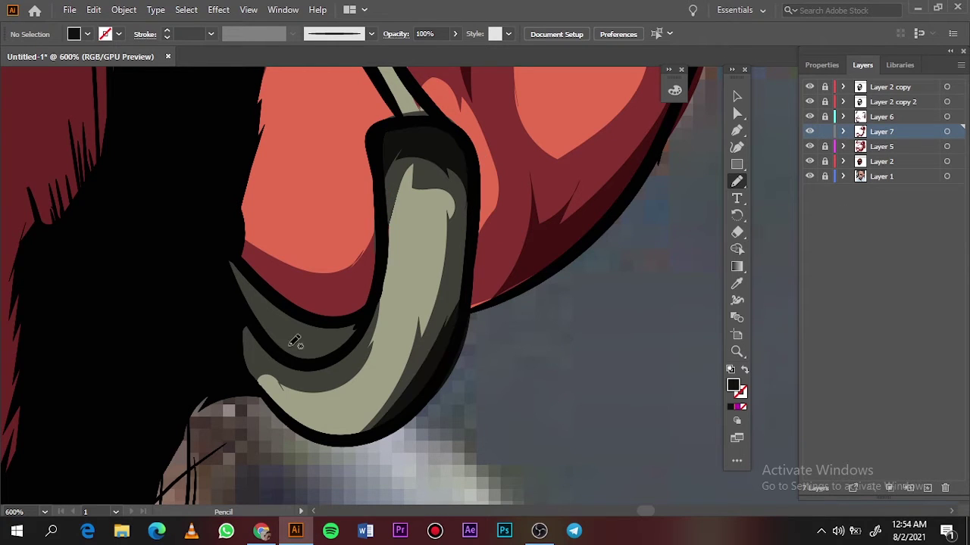
pyautogui.moveTo(256, 279); pyautogui.dragTo(235, 244)
pyautogui.moveTo(363, 318); pyautogui.dragTo(246, 334)
# Set the fill colour to grey-green.
pyautogui.hotkey('ctrl', '0')
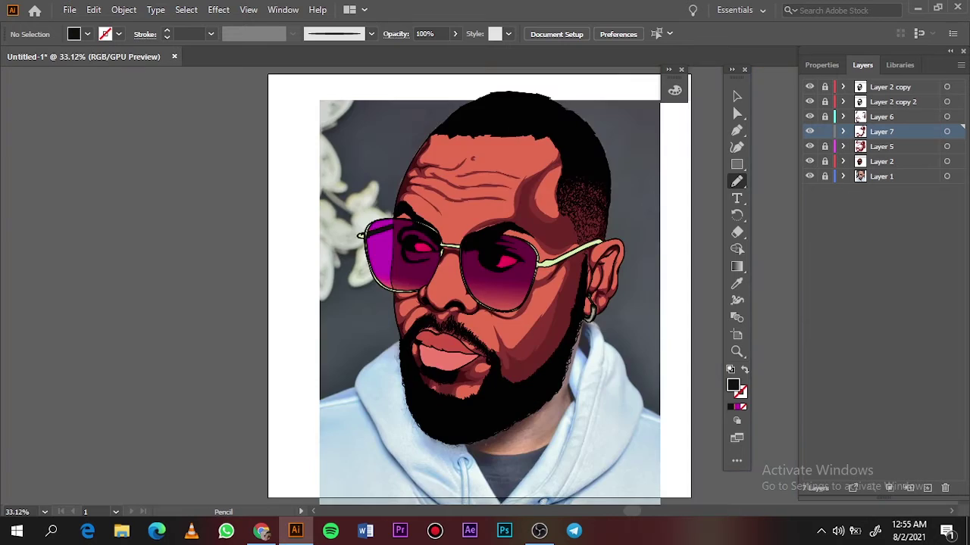
pyautogui.scroll(3, 553, 283)
pyautogui.scroll(2, 470, 167)
pyautogui.doubleClick(732, 385)
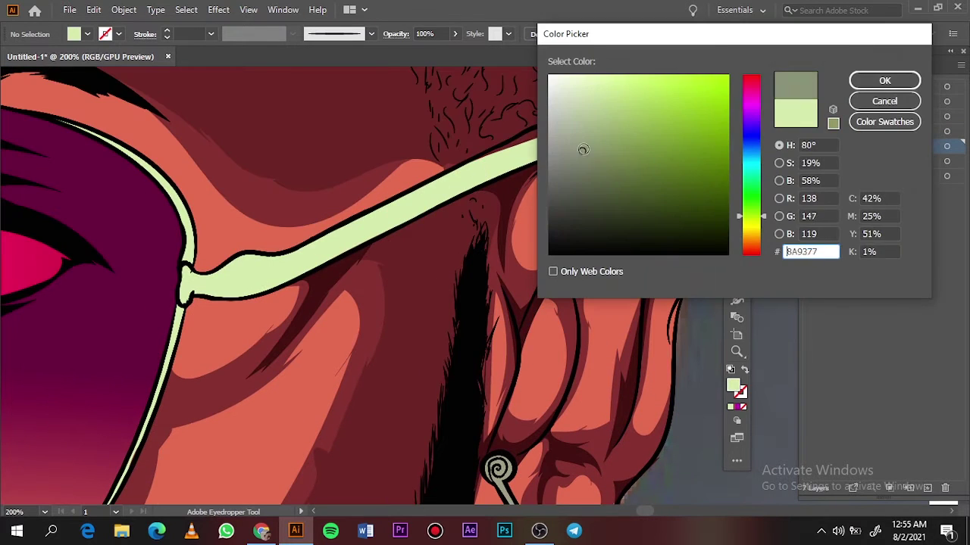
pyautogui.click(580, 181)
pyautogui.press('Return')
pyautogui.scroll(3, 580, 180)
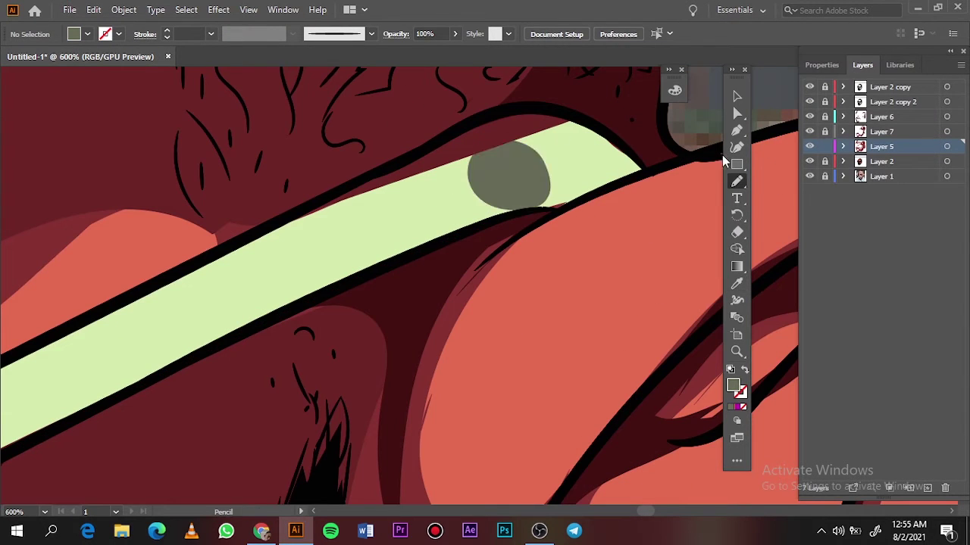
# Draw grey-green shading along the temple arm down to the hinge.
pyautogui.click(809, 146)
pyautogui.moveTo(560, 214); pyautogui.dragTo(590, 129)
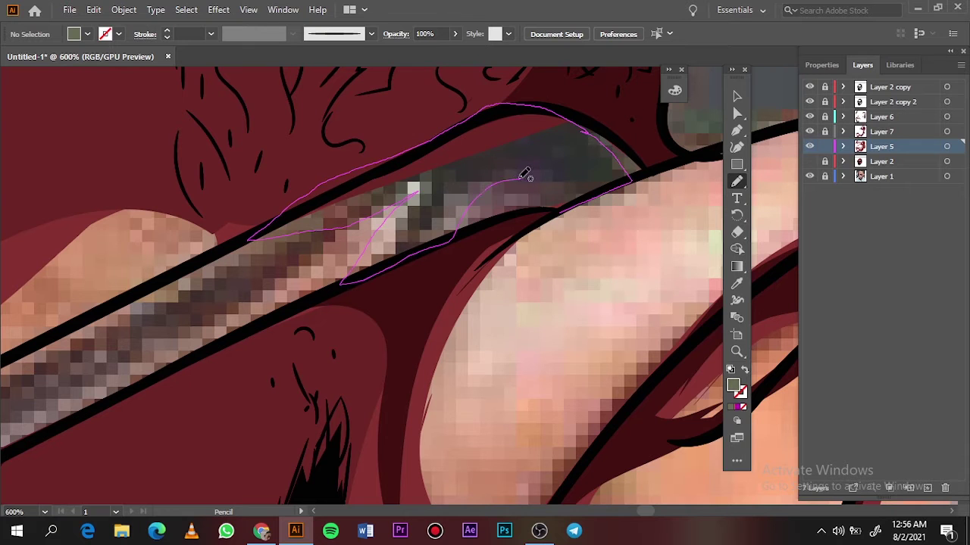
pyautogui.moveTo(525, 175); pyautogui.dragTo(530, 182)
pyautogui.scroll(2, 256, 292)
pyautogui.scroll(-2, 439, 136)
pyautogui.moveTo(443, 129); pyautogui.dragTo(155, 372)
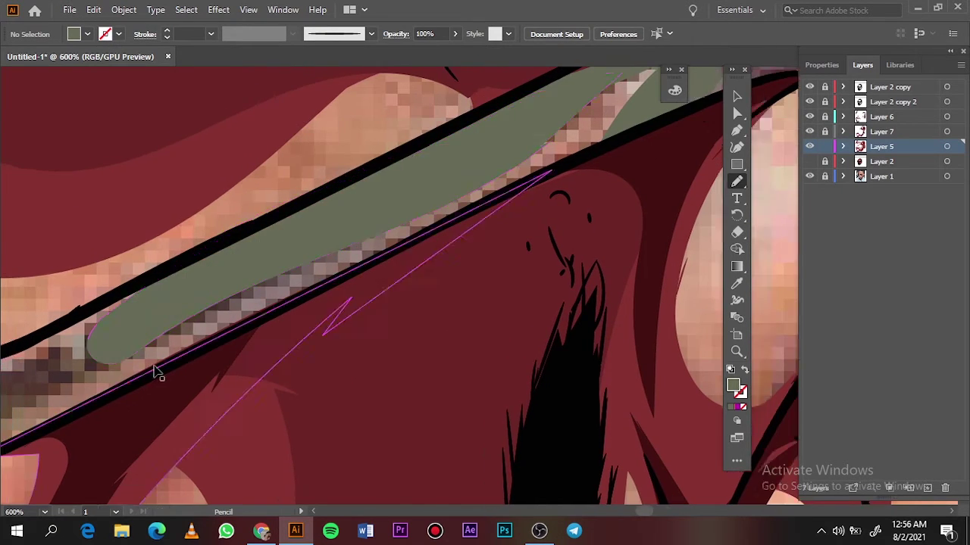
pyautogui.hscroll(-5, 399, 95)
pyautogui.moveTo(60, 397); pyautogui.dragTo(61, 398)
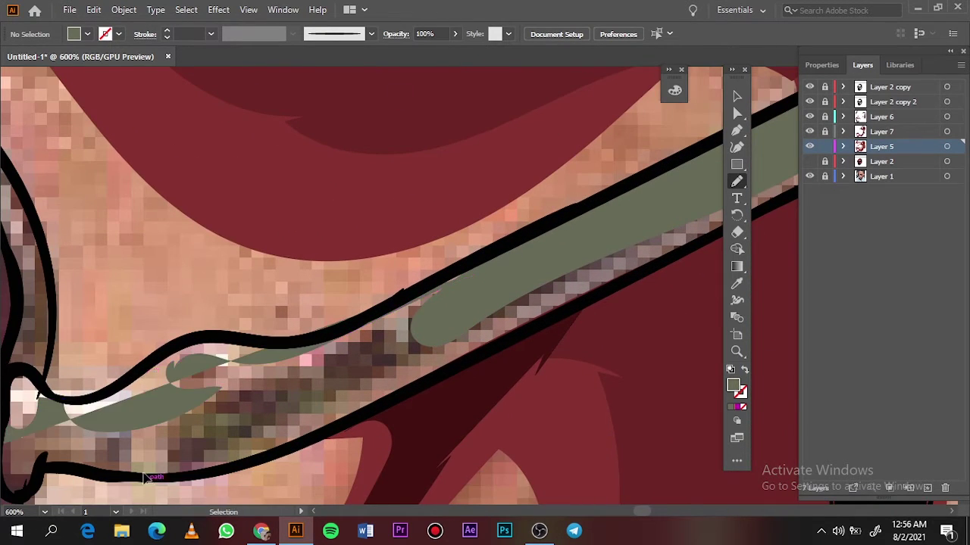
pyautogui.scroll(-2, 102, 372)
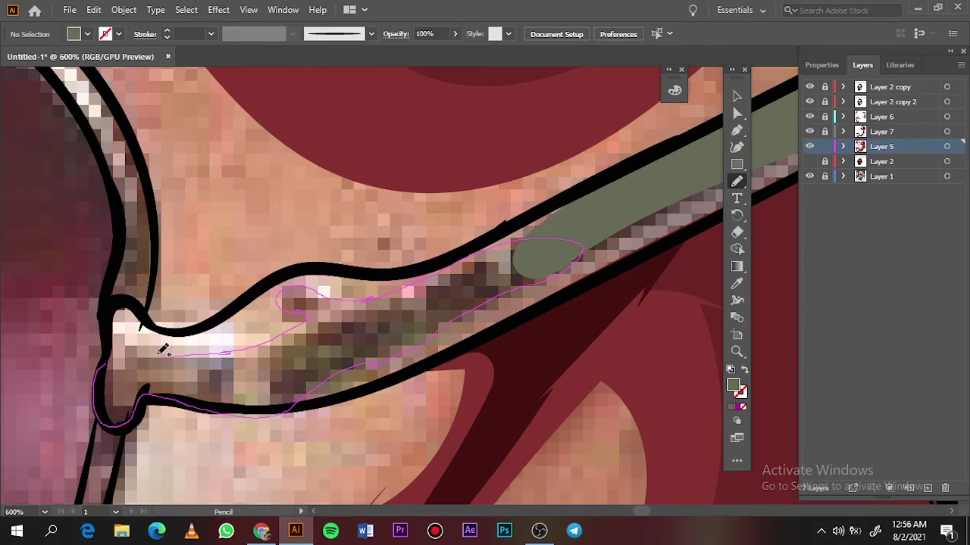
pyautogui.moveTo(163, 350); pyautogui.dragTo(155, 356)
# Set the fill to black (000000) and draw a thin dark line along the arm stripe.
pyautogui.hotkey('ctrl', '0')
pyautogui.scroll(5, 596, 250)
pyautogui.press('i')
pyautogui.doubleClick(732, 385)
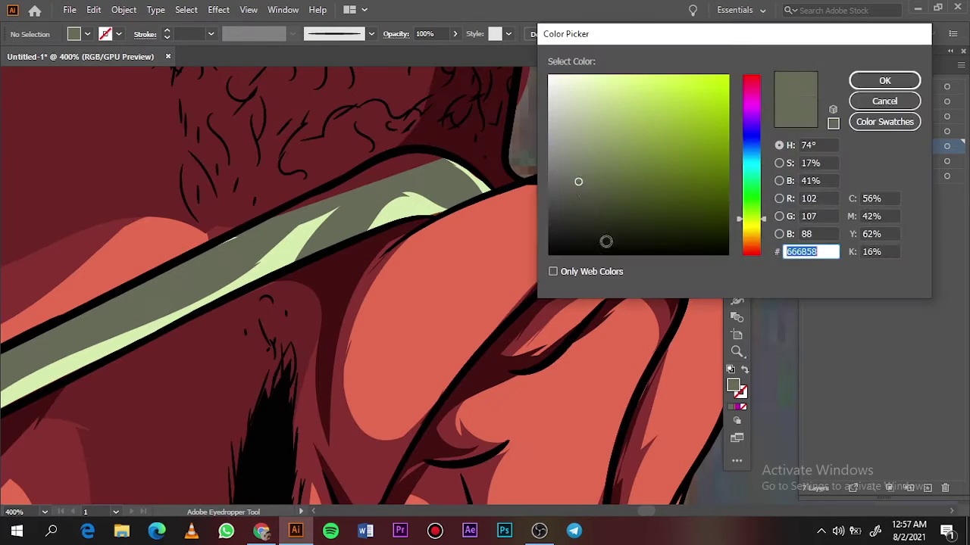
pyautogui.write('000000')
pyautogui.press('Return')
pyautogui.press('n')
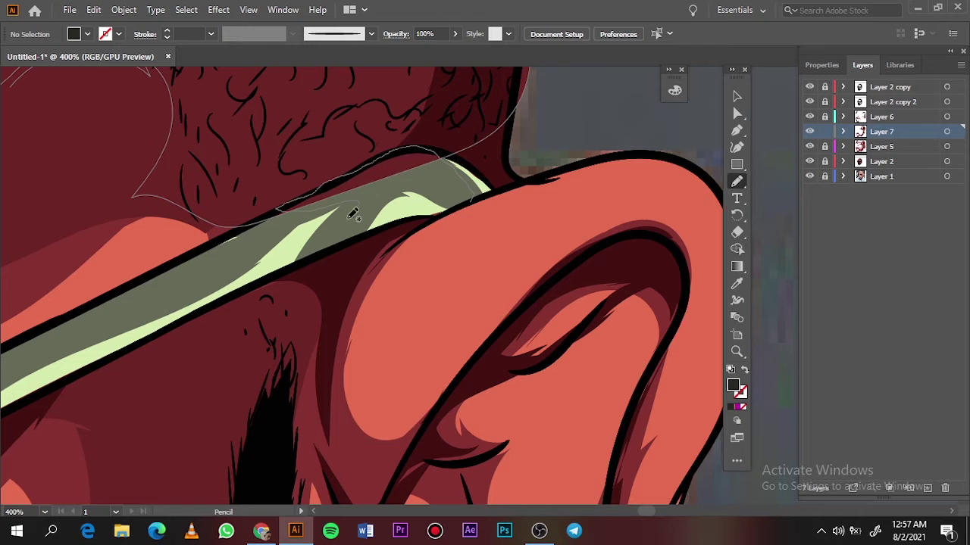
pyautogui.scroll(1, 350, 215)
pyautogui.moveTo(137, 299); pyautogui.dragTo(371, 159)
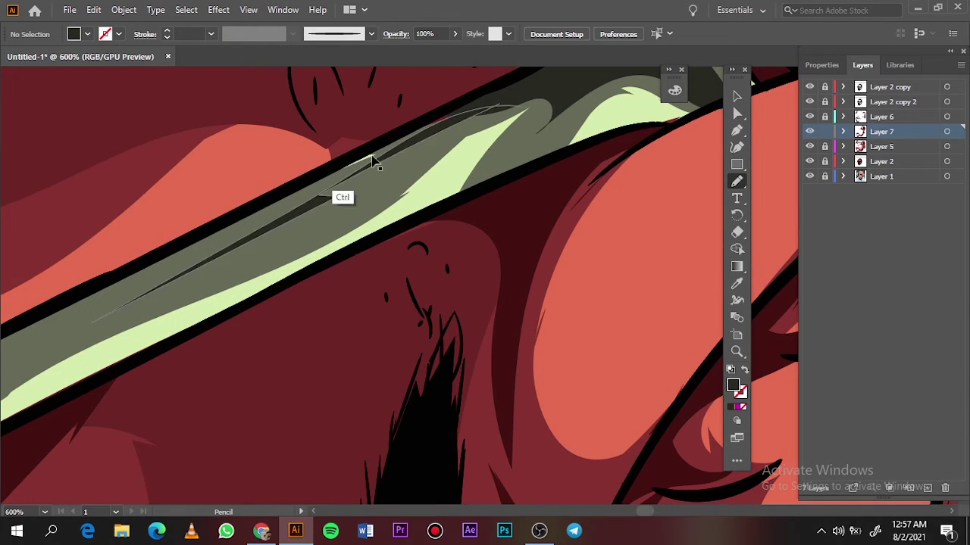
# Add a dark dot at the arm's end near the hinge.
pyautogui.hotkey('ctrl', '0')
pyautogui.scroll(3, 338, 227)
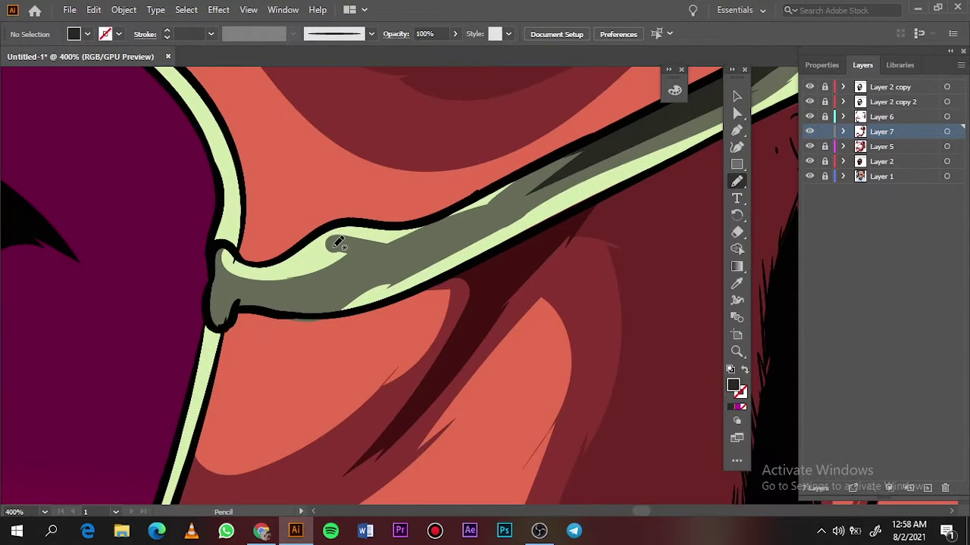
pyautogui.scroll(2, 338, 222)
pyautogui.moveTo(314, 186); pyautogui.dragTo(320, 203)
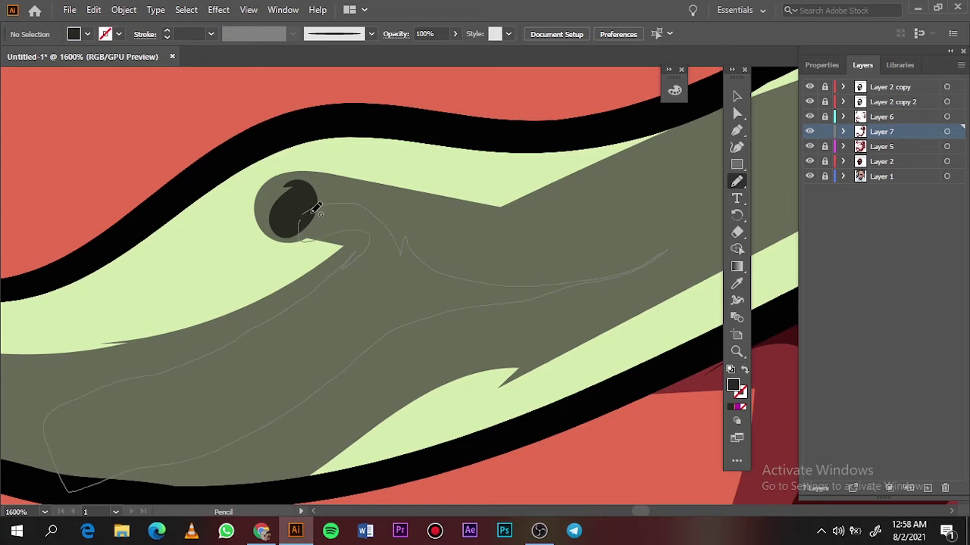
pyautogui.scroll(-1, 315, 210)
pyautogui.moveTo(391, 319); pyautogui.dragTo(263, 328)
# Lock Layer 7, make Layer 5 active, and hide Layer 2 to reveal the photo.
pyautogui.hotkey('ctrl', '0')
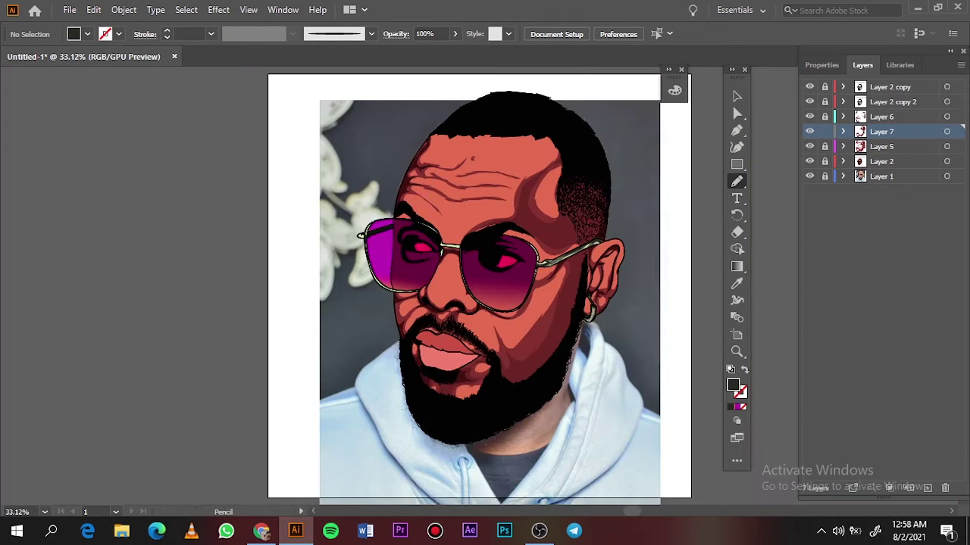
pyautogui.scroll(5, 627, 244)
pyautogui.click(825, 131)
pyautogui.click(881, 146)
pyautogui.click(809, 161)
pyautogui.scroll(2, 424, 284)
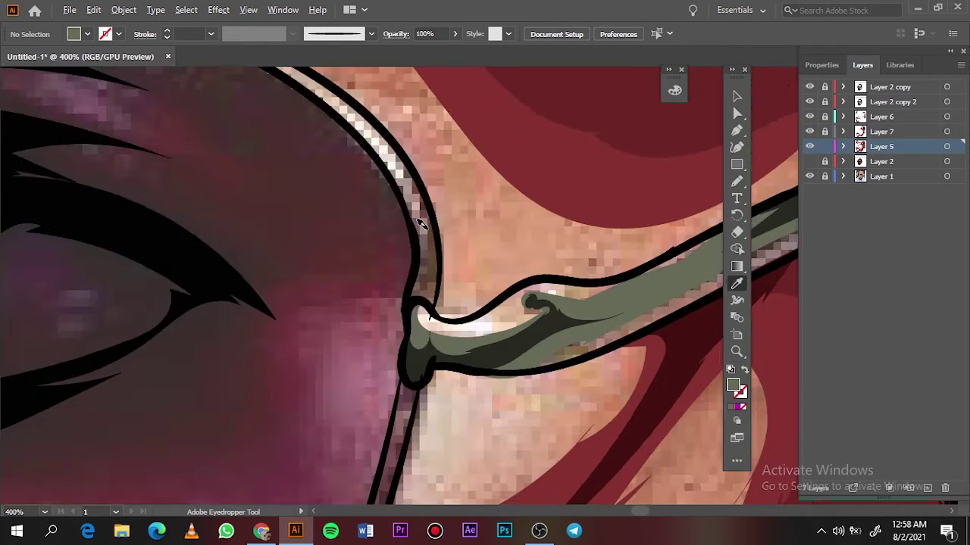
# Shade the lens rim with grey-green shapes toward its left end.
pyautogui.moveTo(407, 302)
pyautogui.mouseDown()
pyautogui.moveTo(423, 254)
pyautogui.moveTo(430, 306)
pyautogui.mouseUp()
pyautogui.scroll(6, 425, 303)
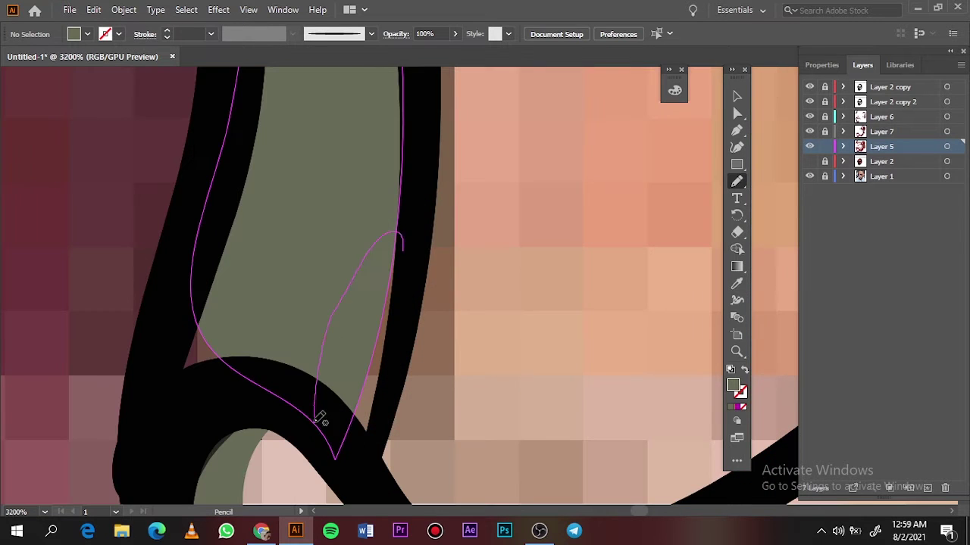
pyautogui.scroll(-3, 176, 273)
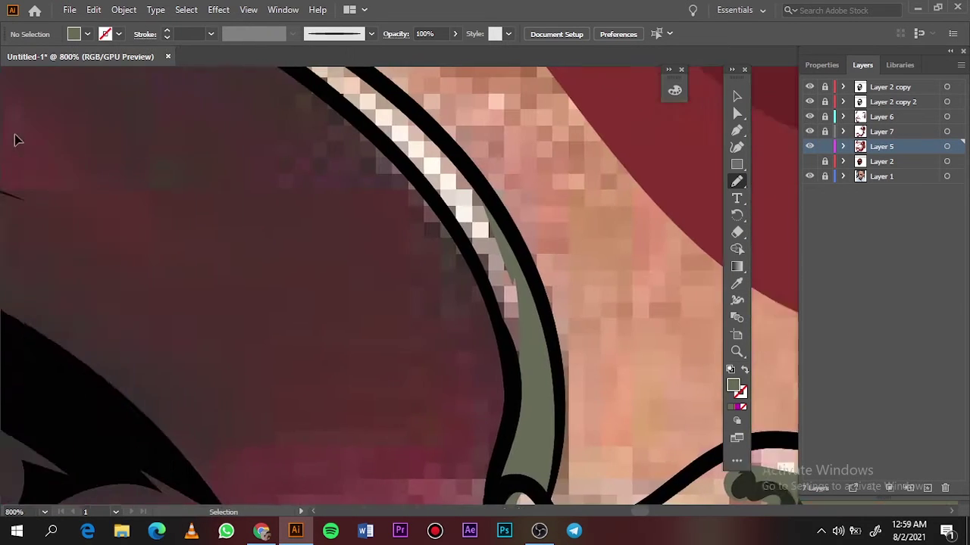
pyautogui.scroll(-2, 271, 301)
pyautogui.moveTo(446, 365); pyautogui.dragTo(270, 300)
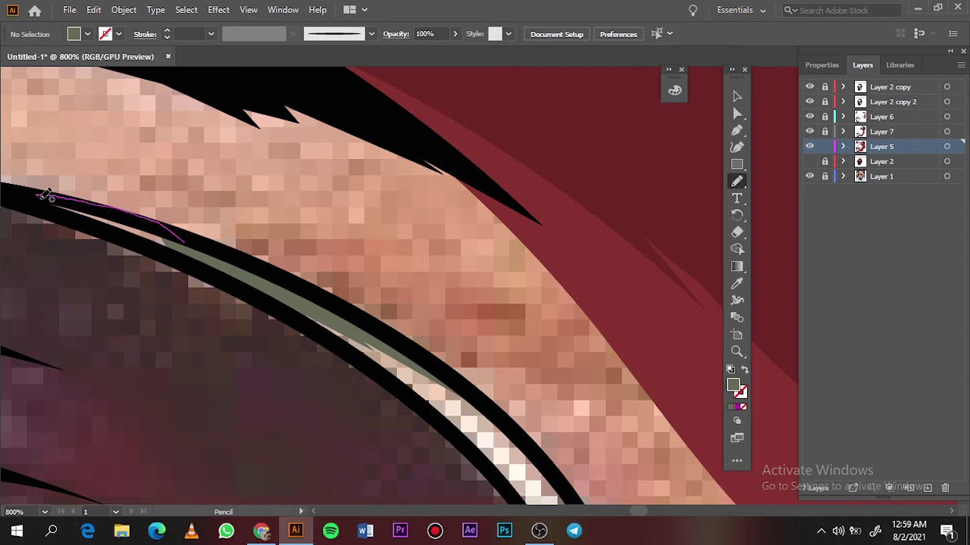
pyautogui.moveTo(39, 199); pyautogui.dragTo(38, 197)
pyautogui.scroll(-2, 67, 230)
pyautogui.scroll(-2, 114, 220)
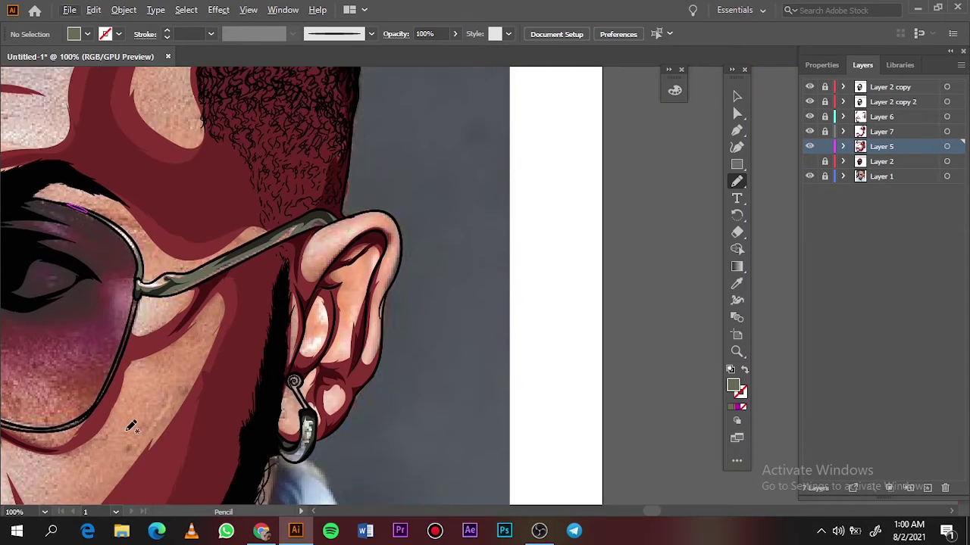
pyautogui.scroll(3, 191, 208)
# Add grey-green shading inside the lower lens rim and along the rim beside the hair.
pyautogui.moveTo(175, 324); pyautogui.dragTo(168, 343)
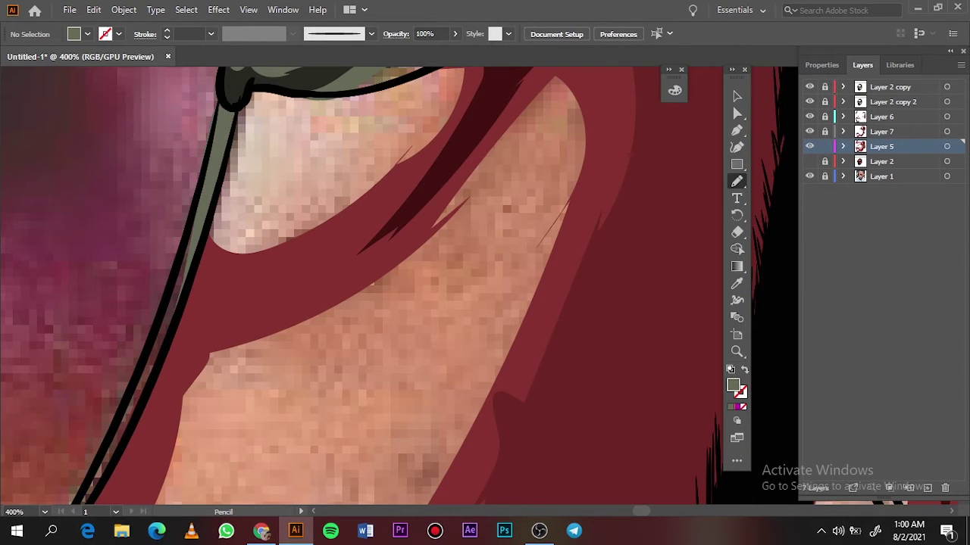
pyautogui.scroll(1, 228, 303)
pyautogui.scroll(2, 298, 191)
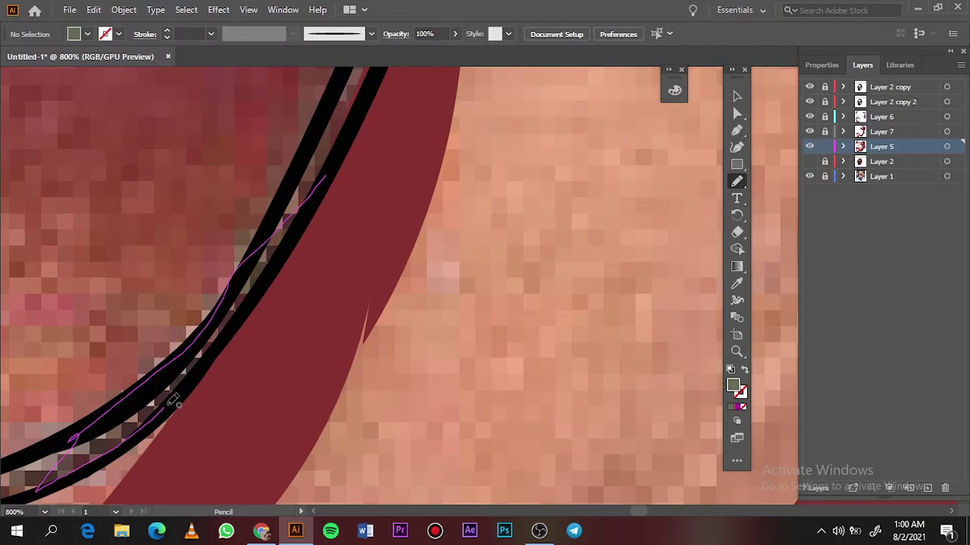
pyautogui.moveTo(176, 402); pyautogui.dragTo(174, 403)
pyautogui.scroll(-3, 174, 404)
pyautogui.scroll(3, 332, 361)
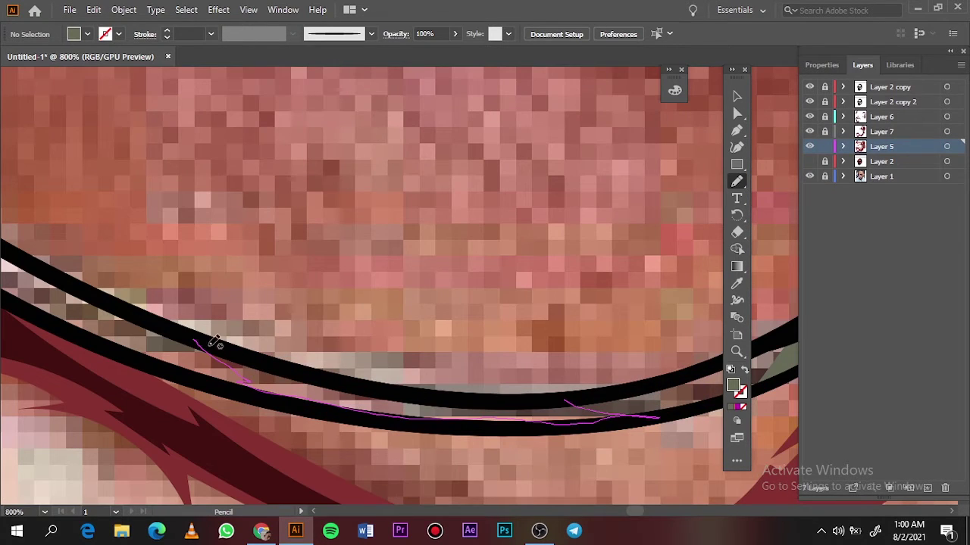
pyautogui.moveTo(214, 342); pyautogui.dragTo(214, 343)
pyautogui.scroll(-3, 409, 385)
pyautogui.scroll(3, 303, 212)
pyautogui.moveTo(336, 160); pyautogui.dragTo(297, 215)
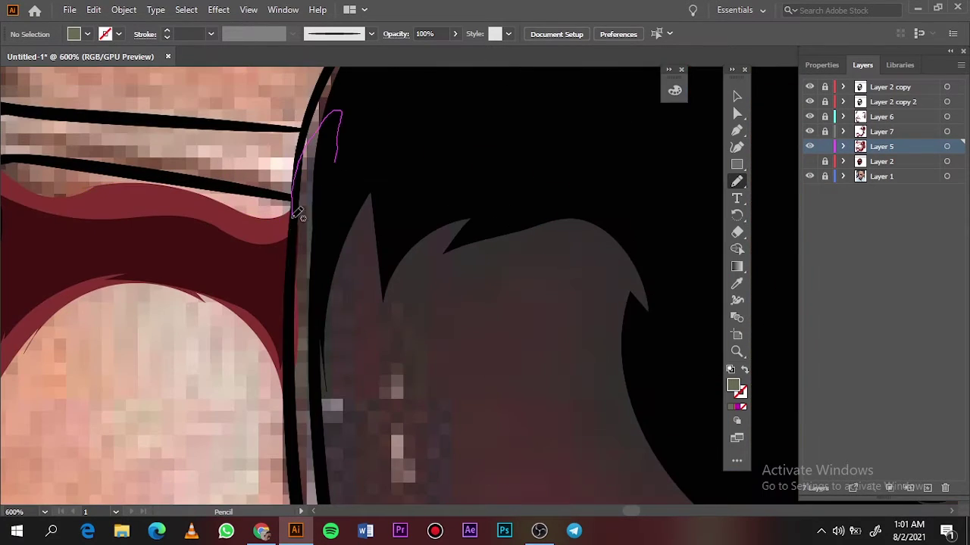
pyautogui.scroll(-2, 321, 130)
pyautogui.scroll(-5, 296, 123)
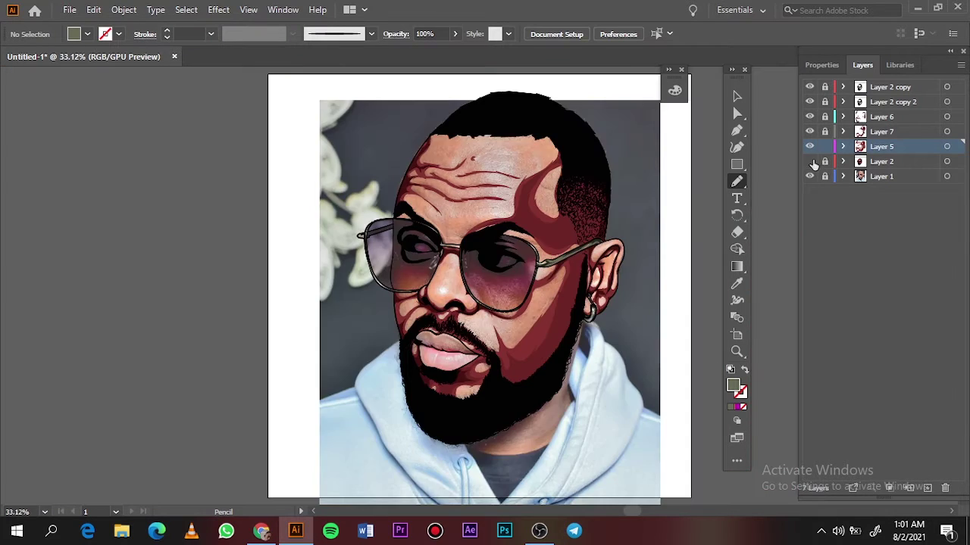
pyautogui.scroll(5, 362, 236)
pyautogui.scroll(4, 295, 219)
# Show the reference photo and draw thin dark lines on the temple tip and rim top.
pyautogui.click(809, 161)
pyautogui.click(809, 176)
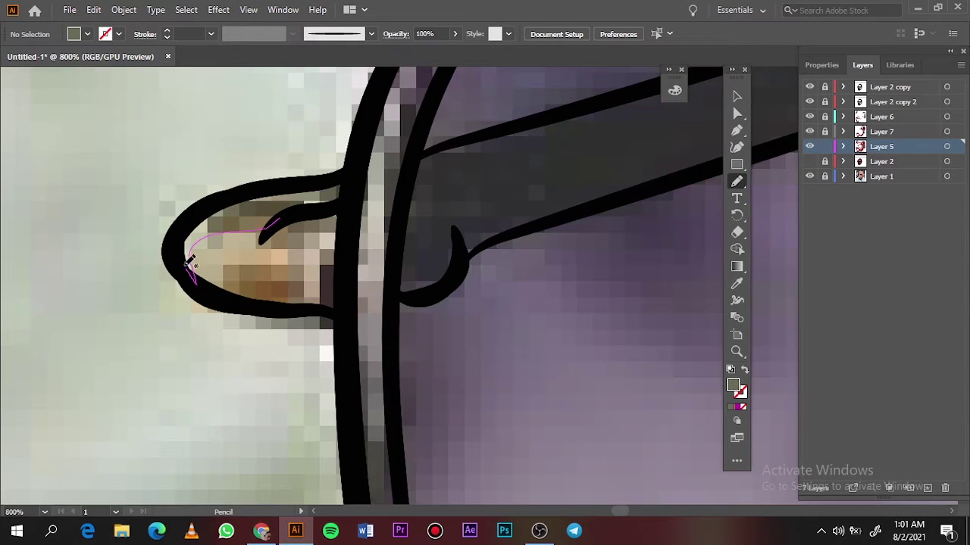
pyautogui.moveTo(291, 220); pyautogui.dragTo(284, 286)
pyautogui.moveTo(337, 193); pyautogui.dragTo(321, 299)
pyautogui.scroll(-1, 390, 265)
pyautogui.scroll(3, 390, 265)
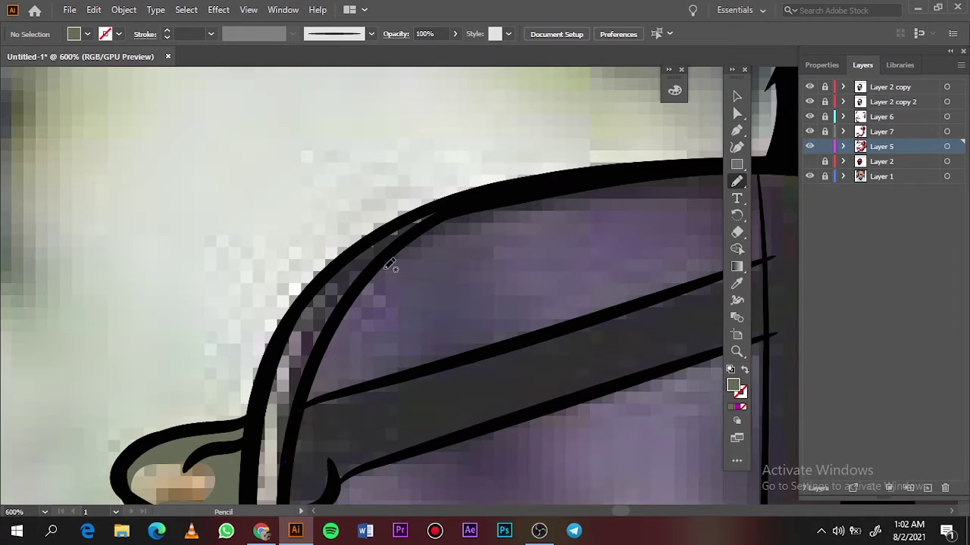
pyautogui.moveTo(253, 446); pyautogui.dragTo(299, 411)
# Draw dark lines down and along the bottom lens rim, then hide the reference photo.
pyautogui.scroll(-1, 298, 411)
pyautogui.moveTo(363, 83); pyautogui.dragTo(375, 140)
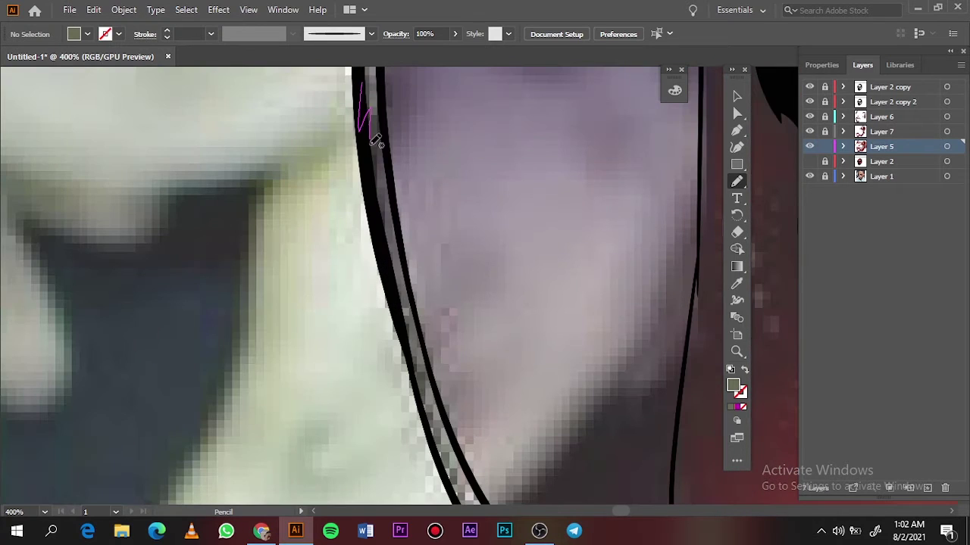
pyautogui.moveTo(456, 492); pyautogui.dragTo(459, 496)
pyautogui.scroll(1, 266, 216)
pyautogui.moveTo(371, 236); pyautogui.dragTo(232, 263)
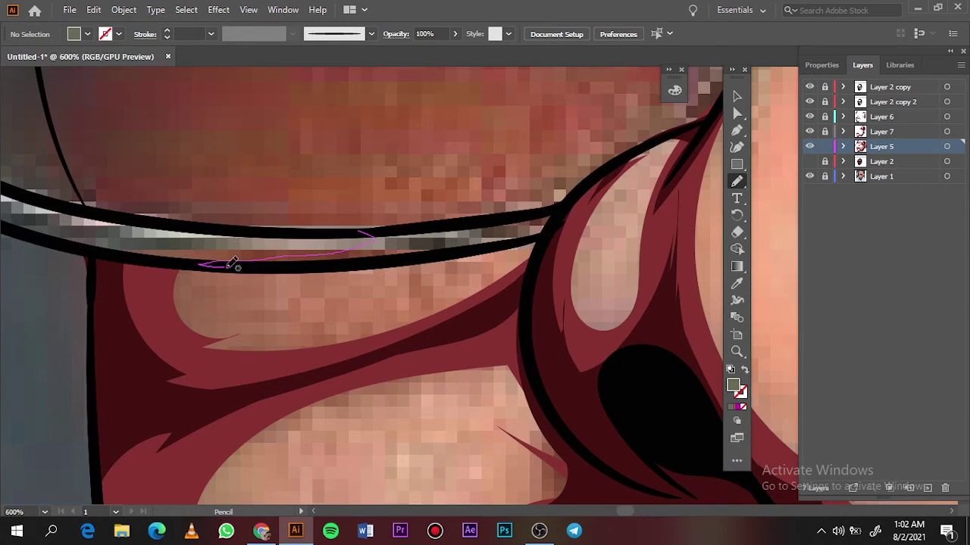
pyautogui.moveTo(496, 215); pyautogui.dragTo(485, 219)
pyautogui.hotkey('ctrl', '0')
pyautogui.click(809, 176)
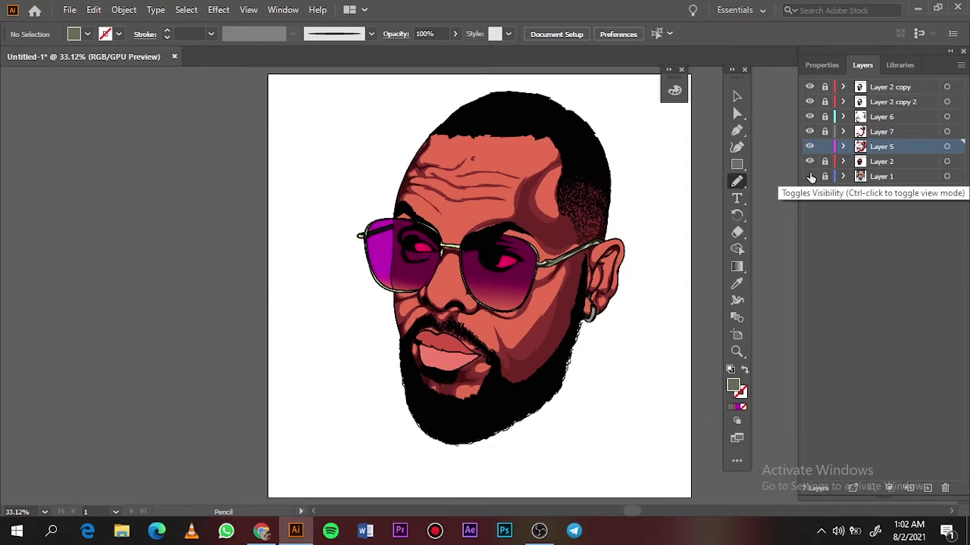
# Sample a darker red from the eye and adjust the fill to a magenta shade.
pyautogui.press('i')
pyautogui.scroll(5, 438, 241)
pyautogui.click(438, 240)
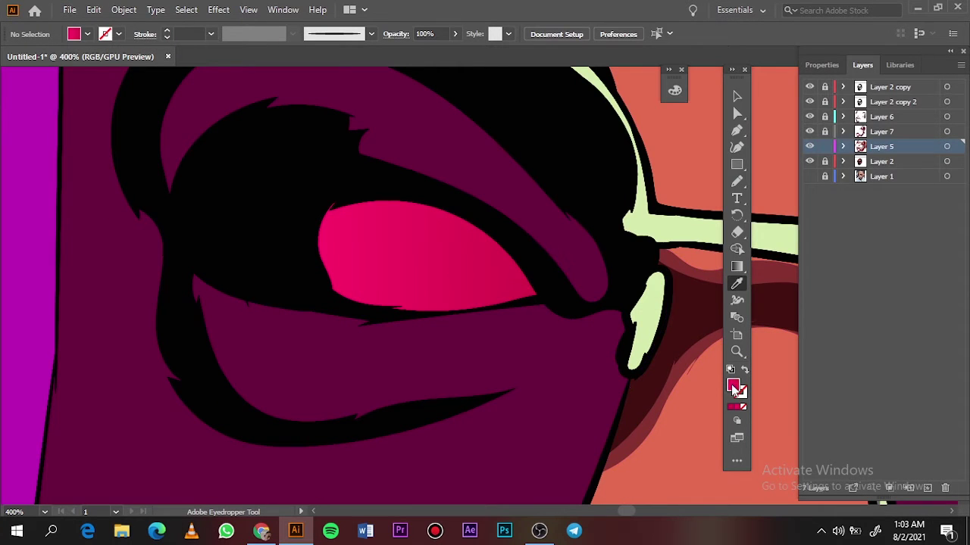
pyautogui.doubleClick(732, 386)
pyautogui.press('Escape')
pyautogui.doubleClick(733, 385)
pyautogui.click(884, 101)
pyautogui.click(87, 34)
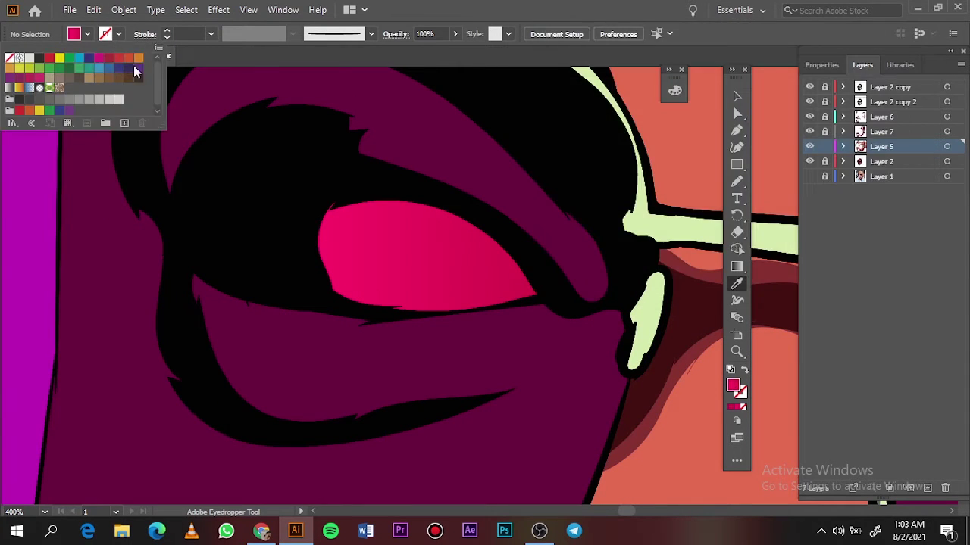
pyautogui.press('Escape')
pyautogui.click(433, 270)
pyautogui.doubleClick(732, 385)
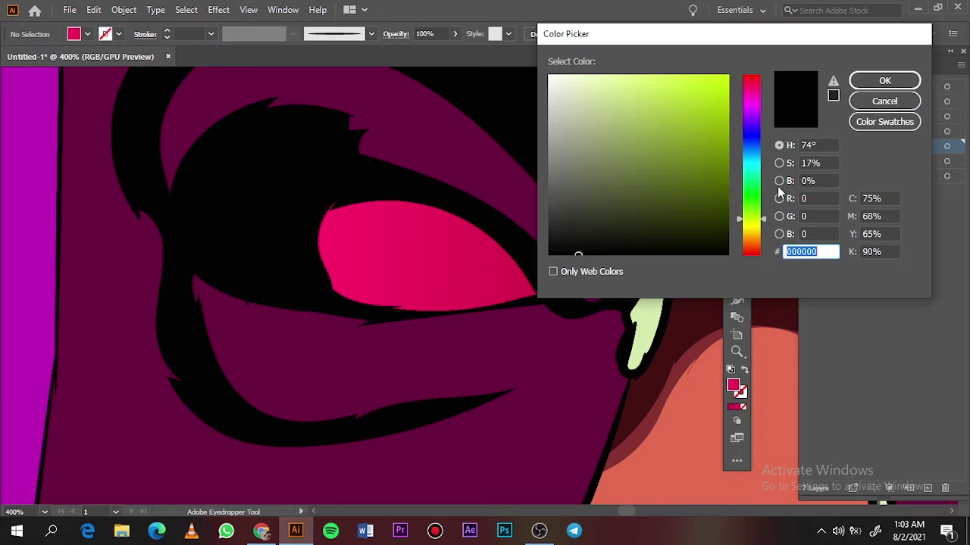
pyautogui.click(749, 102)
pyautogui.click(705, 154)
pyautogui.press('Return')
# Pencil a pink shadow shape inside the eye and select it.
pyautogui.press('n')
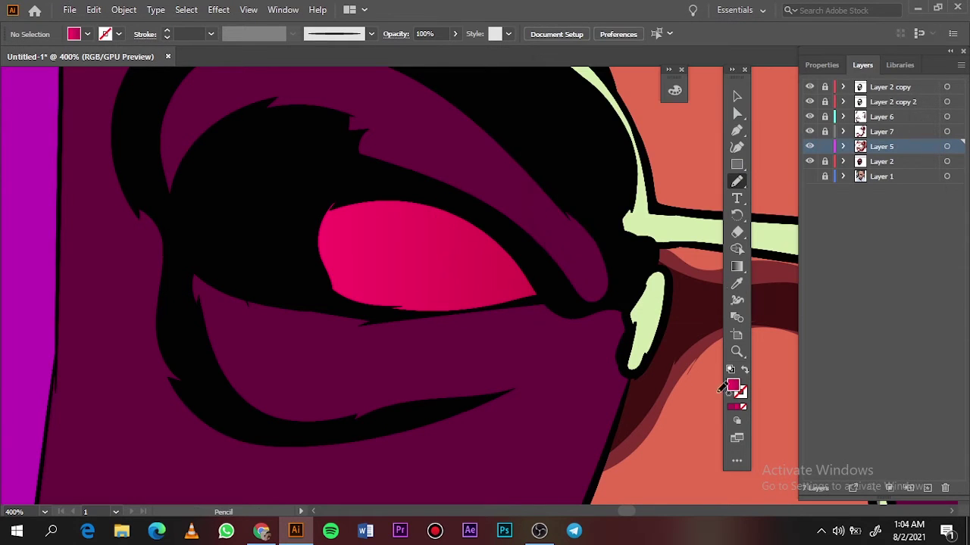
pyautogui.click(809, 162)
pyautogui.moveTo(316, 271); pyautogui.dragTo(353, 235)
pyautogui.moveTo(424, 304); pyautogui.dragTo(407, 299)
pyautogui.click(809, 161)
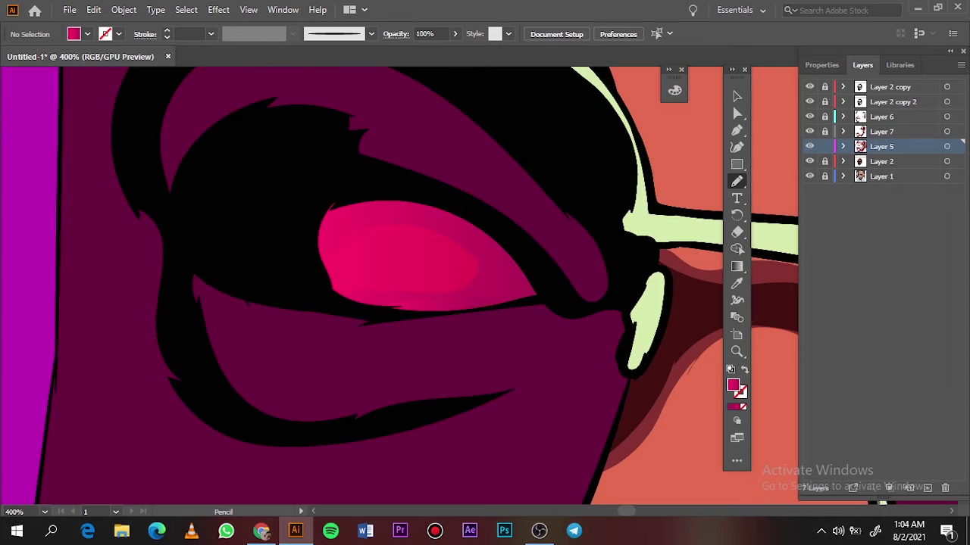
pyautogui.click(737, 96)
# Recolour the eye shape to a deeper crimson fill.
pyautogui.doubleClick(732, 386)
pyautogui.press('Escape')
pyautogui.click(457, 255)
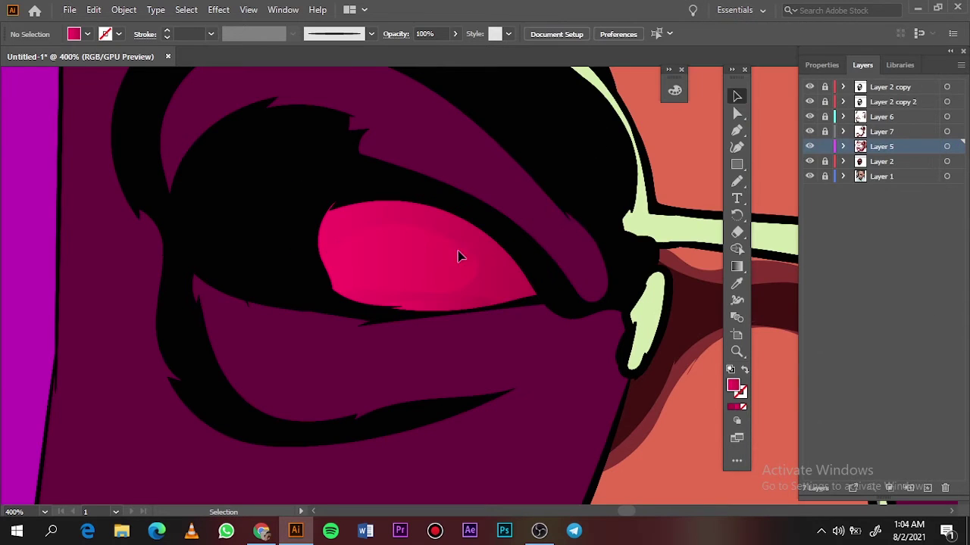
pyautogui.doubleClick(732, 386)
pyautogui.click(728, 126)
pyautogui.press('Return')
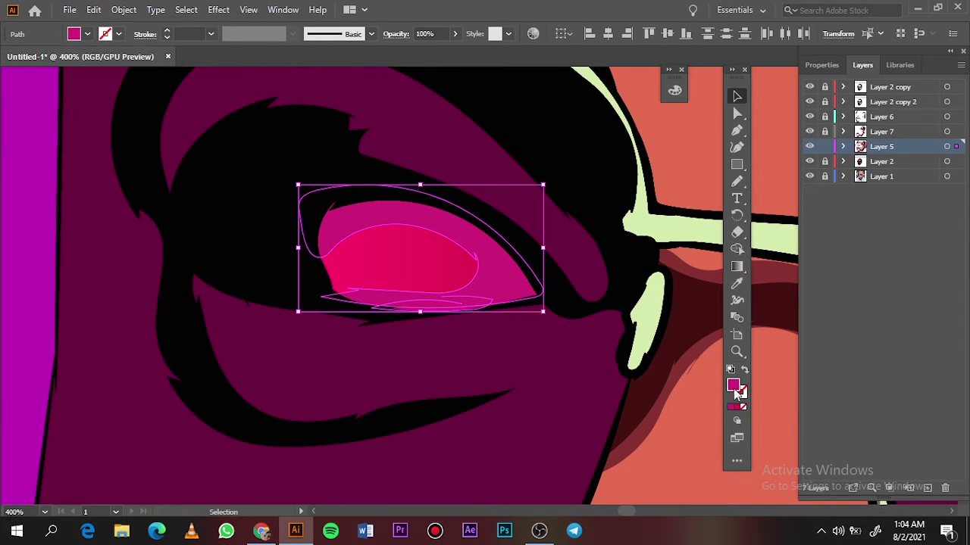
pyautogui.hotkey('ctrl', 'shift', 'a')
pyautogui.hotkey('ctrl', '-')
pyautogui.click(217, 224)
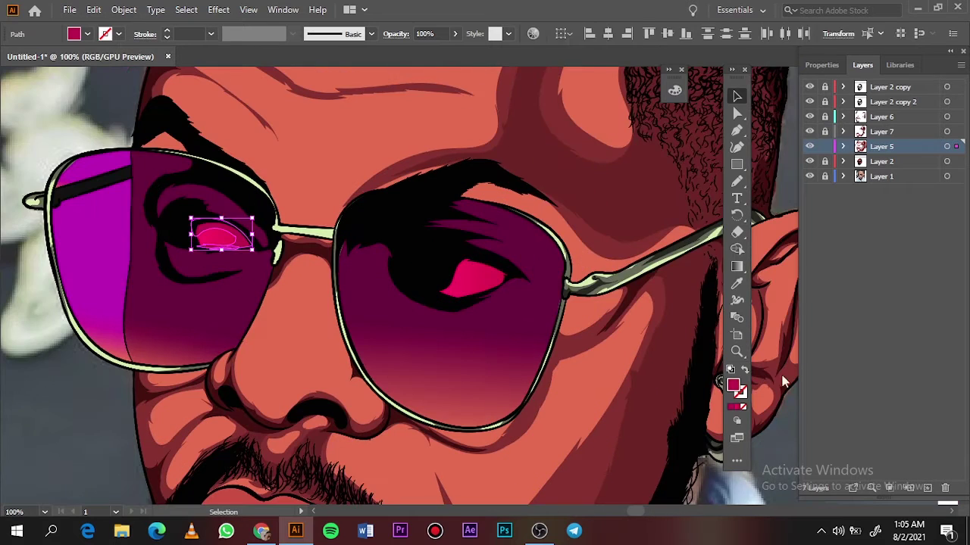
pyautogui.doubleClick(733, 385)
pyautogui.press('Return')
pyautogui.hotkey('ctrl', 'shift', 'a')
pyautogui.hotkey('ctrl', '0')
# Draw a crimson shade shape beneath the eye and zoom in on the glasses.
pyautogui.scroll(5, 508, 261)
pyautogui.press('n')
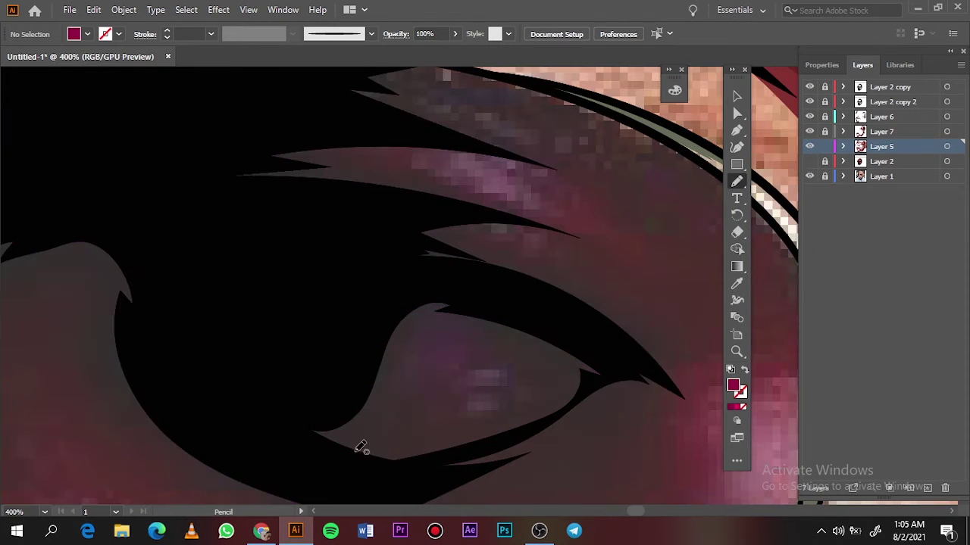
pyautogui.moveTo(525, 383); pyautogui.dragTo(541, 386)
pyautogui.hotkey('ctrl', '0')
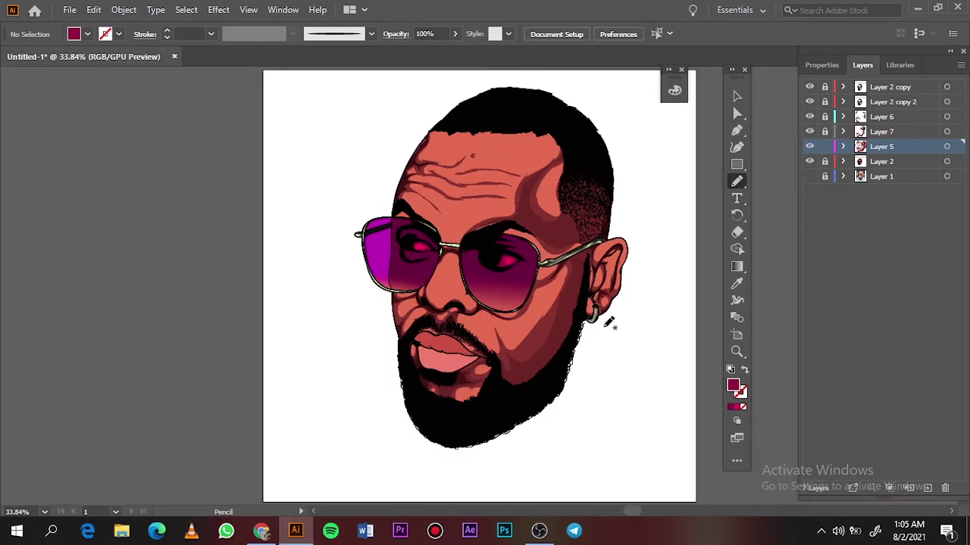
pyautogui.hotkey('ctrl', '+')
pyautogui.hotkey('ctrl', '+')
pyautogui.hotkey('ctrl', '+')
# Draw a small teardrop shape below the eye and give it the dark maroon #54002E fill.
pyautogui.doubleClick(733, 386)
pyautogui.press('Return')
pyautogui.click(87, 33)
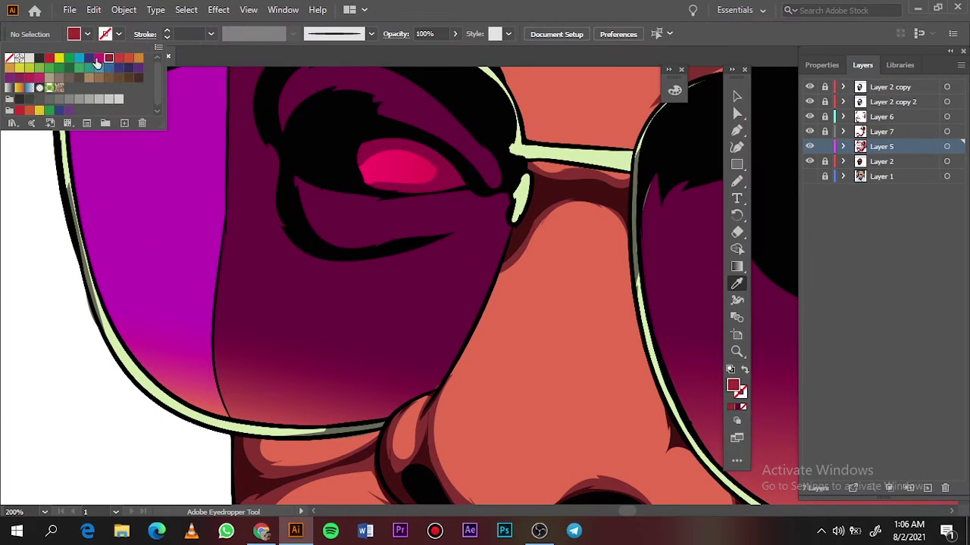
pyautogui.moveTo(330, 285); pyautogui.dragTo(329, 288)
pyautogui.click(737, 97)
pyautogui.click(320, 307)
pyautogui.doubleClick(733, 386)
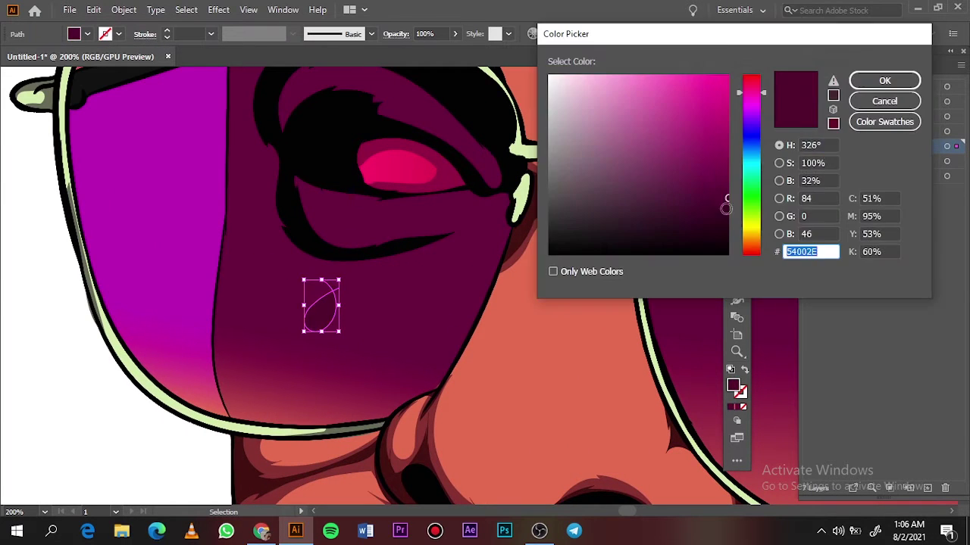
pyautogui.press('Return')
# Pencil maroon shadows beside the eye socket, at its outer edge, under the brow and near the nose.
pyautogui.press('n')
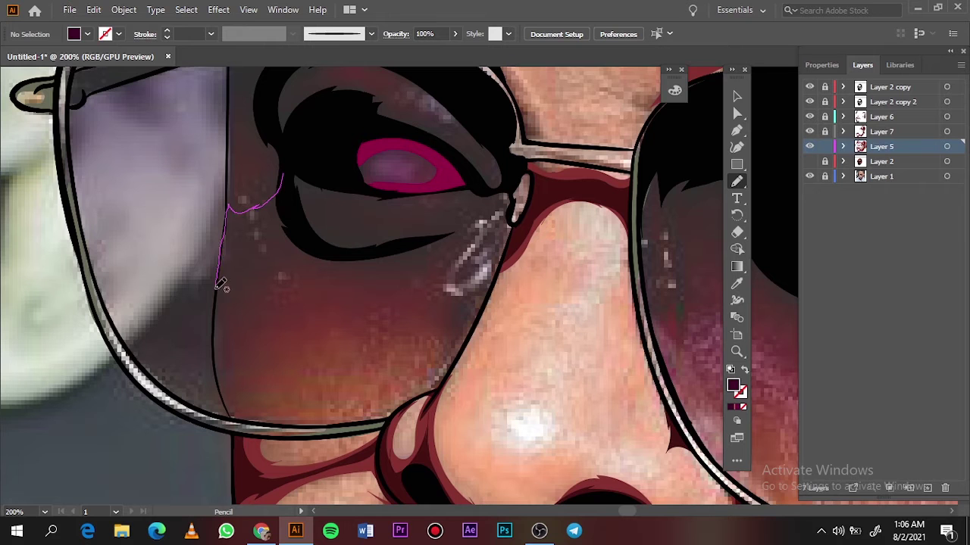
pyautogui.moveTo(301, 165); pyautogui.dragTo(284, 174)
pyautogui.hotkey('ctrl', '0')
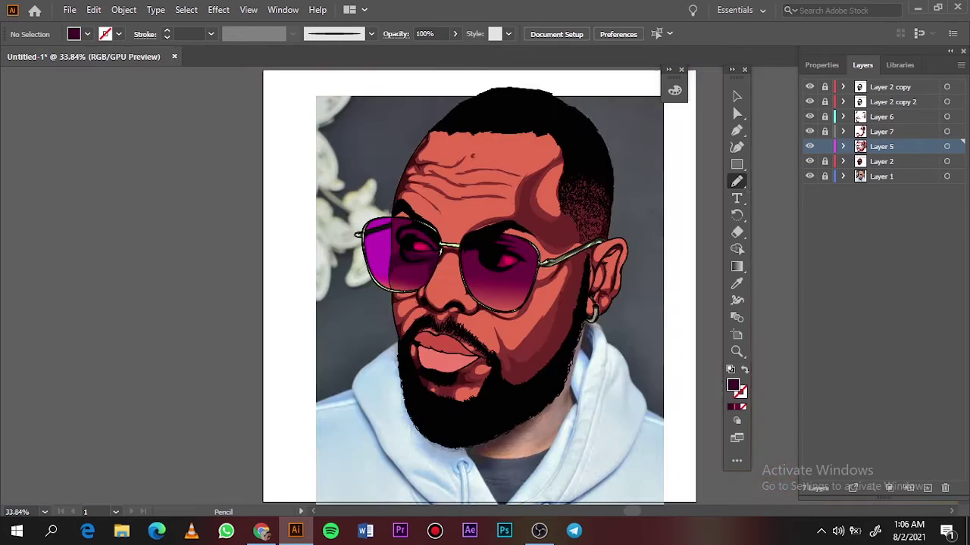
pyautogui.scroll(3, 417, 219)
pyautogui.scroll(2, 345, 239)
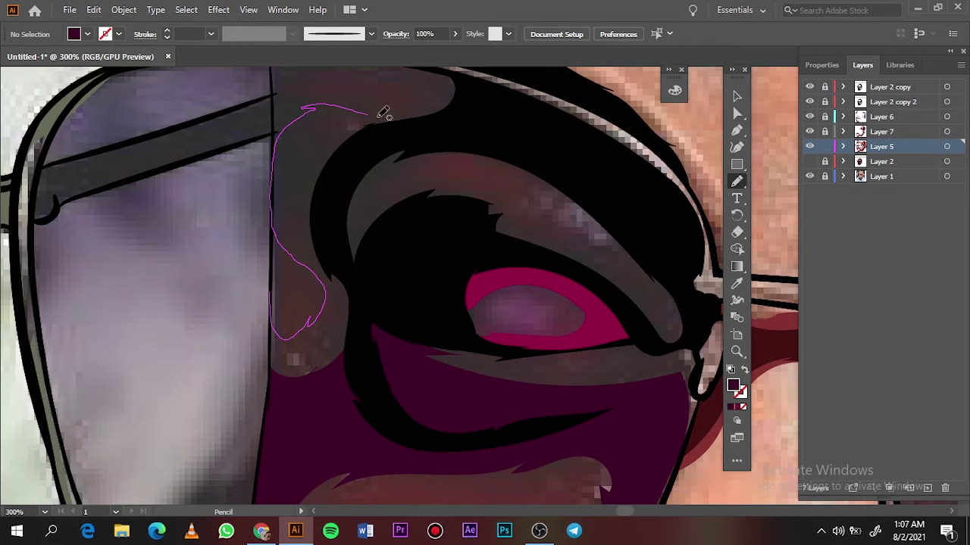
pyautogui.moveTo(383, 113); pyautogui.dragTo(275, 320)
pyautogui.scroll(3, 281, 237)
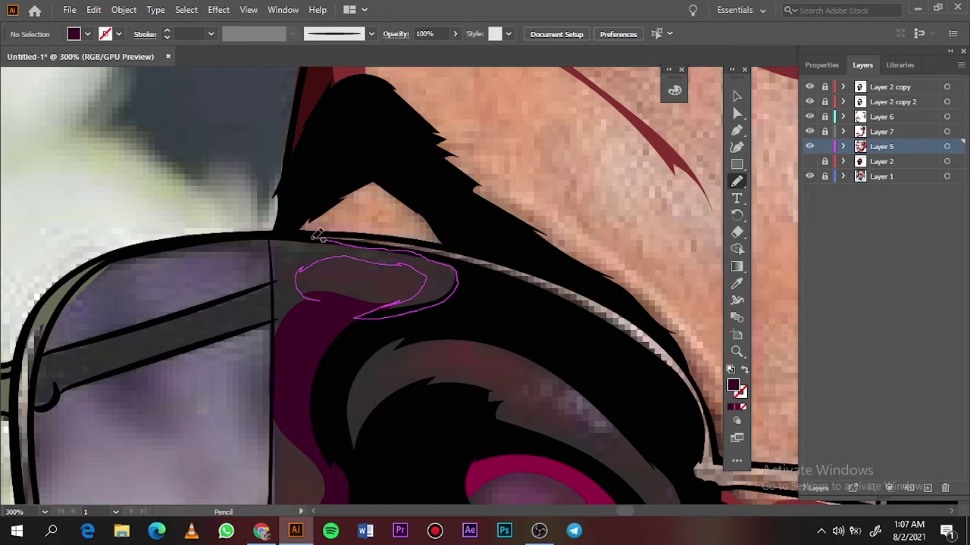
pyautogui.moveTo(294, 354); pyautogui.dragTo(277, 381)
pyautogui.scroll(-3, 341, 364)
pyautogui.hscroll(3, 341, 364)
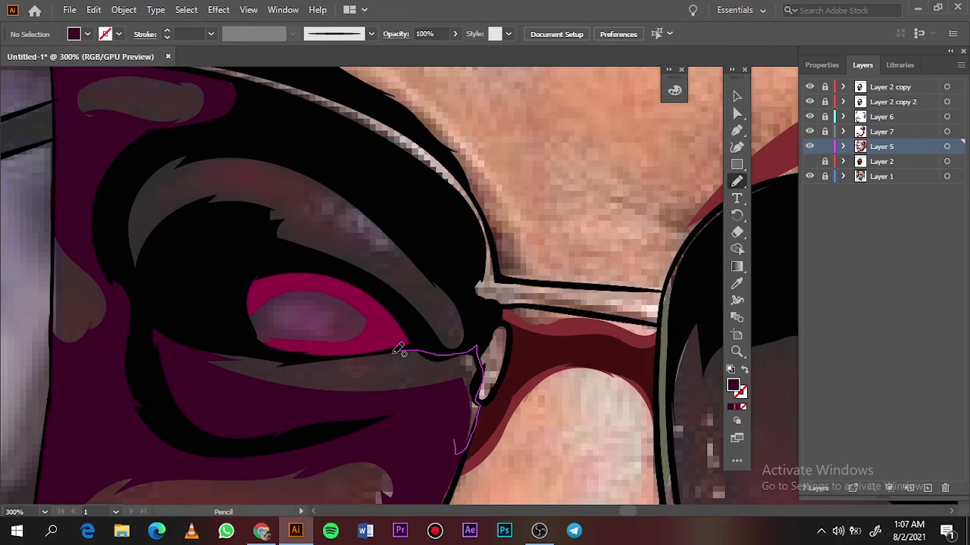
pyautogui.moveTo(399, 350); pyautogui.dragTo(265, 356)
# With the reference photo toggled, outline a closed shadow around the right eye socket and start another near the lens edge.
pyautogui.hotkey('ctrl', '0')
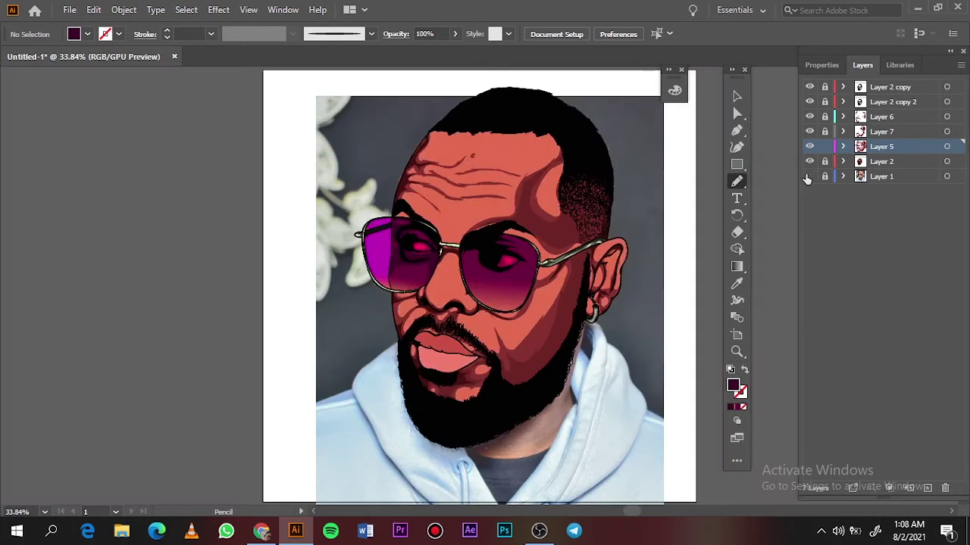
pyautogui.click(809, 162)
pyautogui.scroll(5, 528, 255)
pyautogui.moveTo(195, 325); pyautogui.dragTo(542, 345)
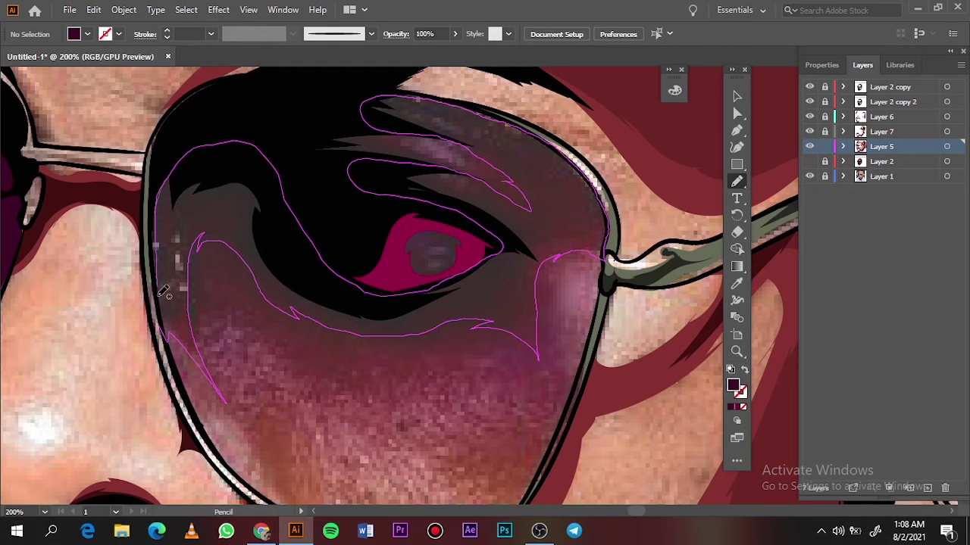
pyautogui.moveTo(478, 149); pyautogui.dragTo(189, 243)
pyautogui.moveTo(191, 164); pyautogui.dragTo(159, 190)
# Hide the reference photo and set the fill to a darker version of the sampled lens magenta.
pyautogui.hotkey('ctrl', '0')
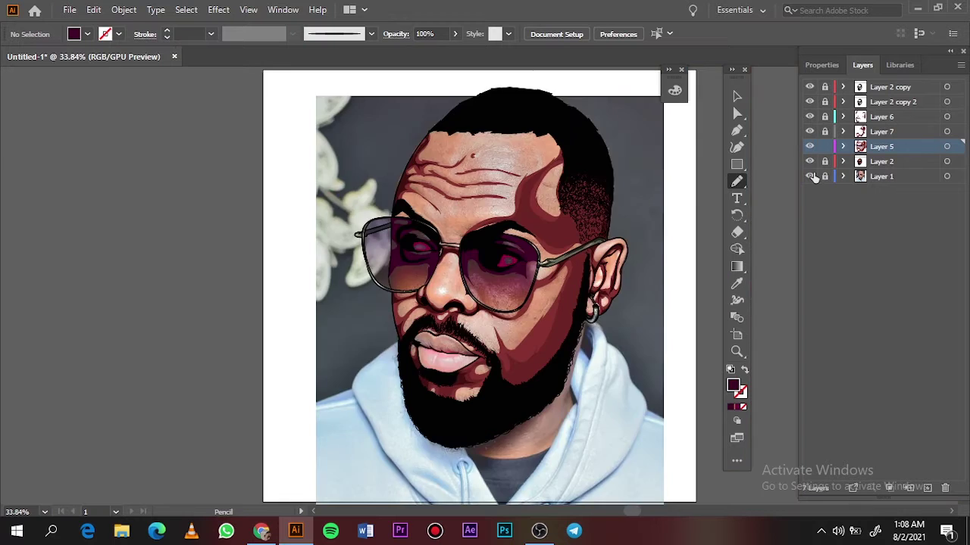
pyautogui.click(809, 176)
pyautogui.press('i')
pyautogui.click(304, 215)
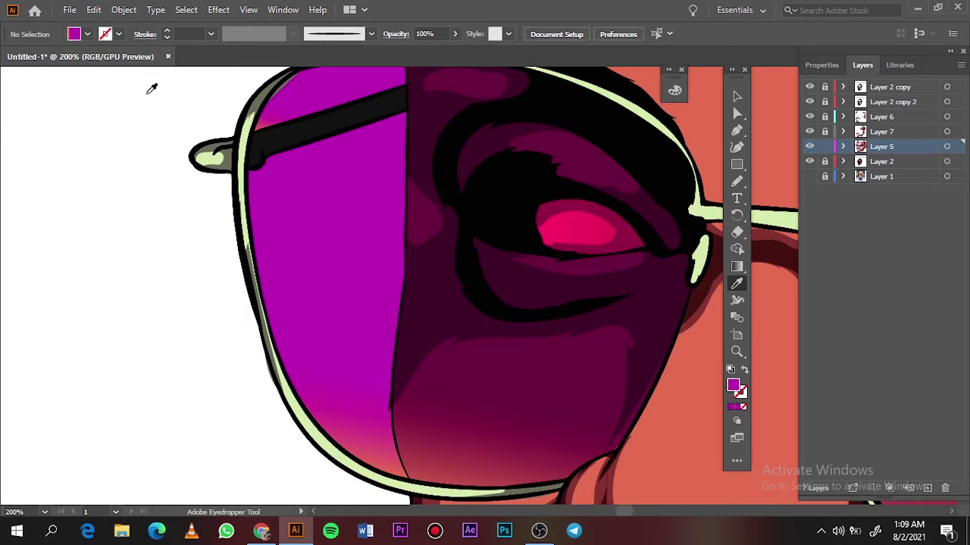
pyautogui.doubleClick(733, 386)
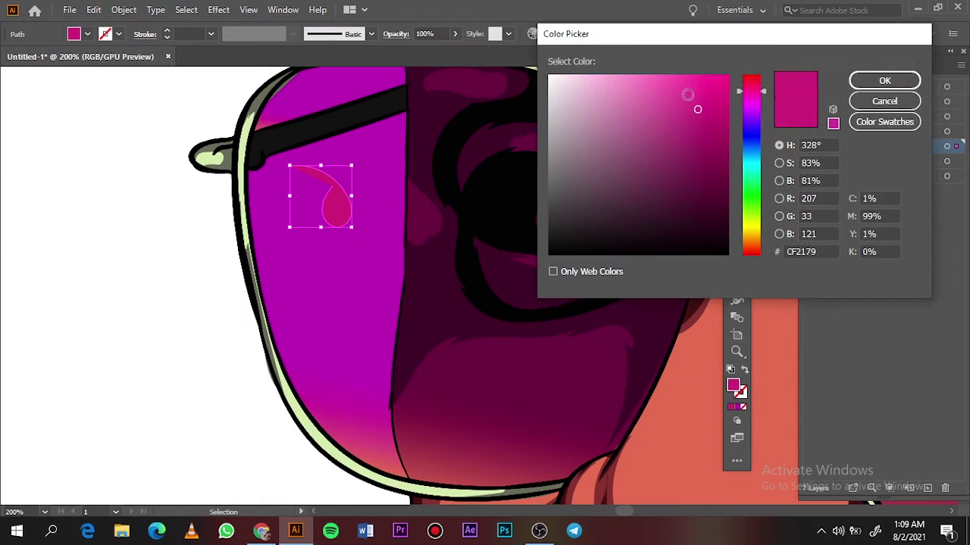
pyautogui.click(703, 172)
pyautogui.click(884, 80)
pyautogui.doubleClick(733, 386)
pyautogui.press('Return')
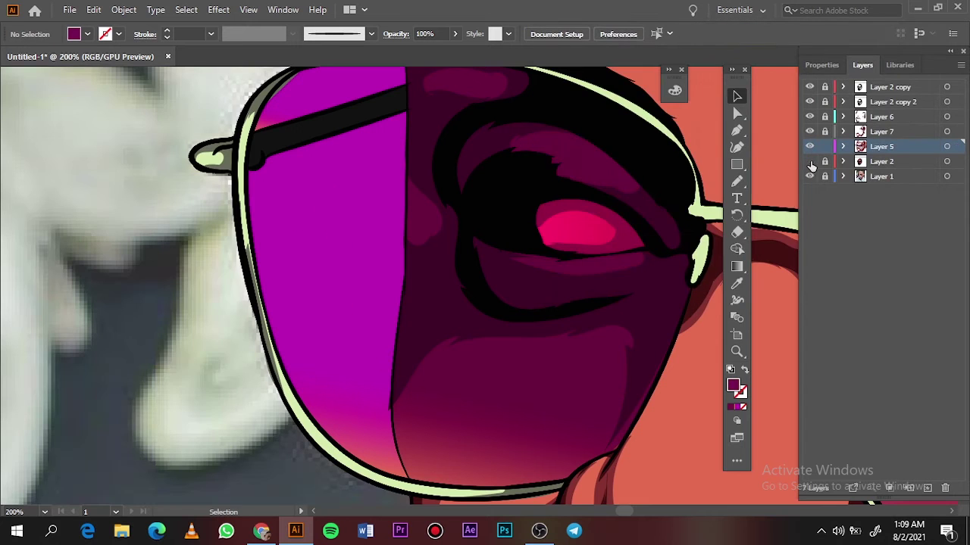
# Pencil darker magenta shade shapes along the top edge of the left lens.
pyautogui.press('n')
pyautogui.moveTo(271, 153); pyautogui.dragTo(303, 152)
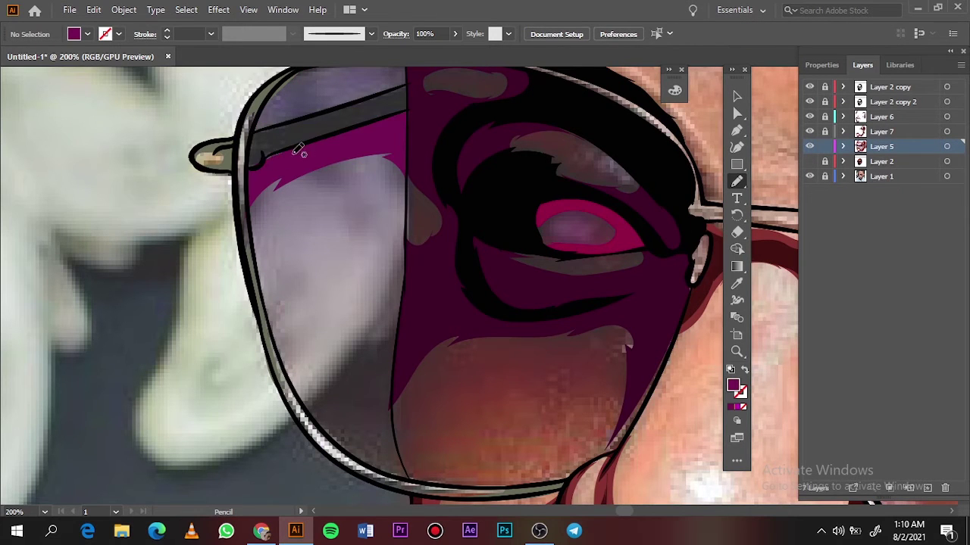
pyautogui.scroll(2, 303, 152)
pyautogui.hotkey('ctrl', '0')
pyautogui.scroll(5, 642, 176)
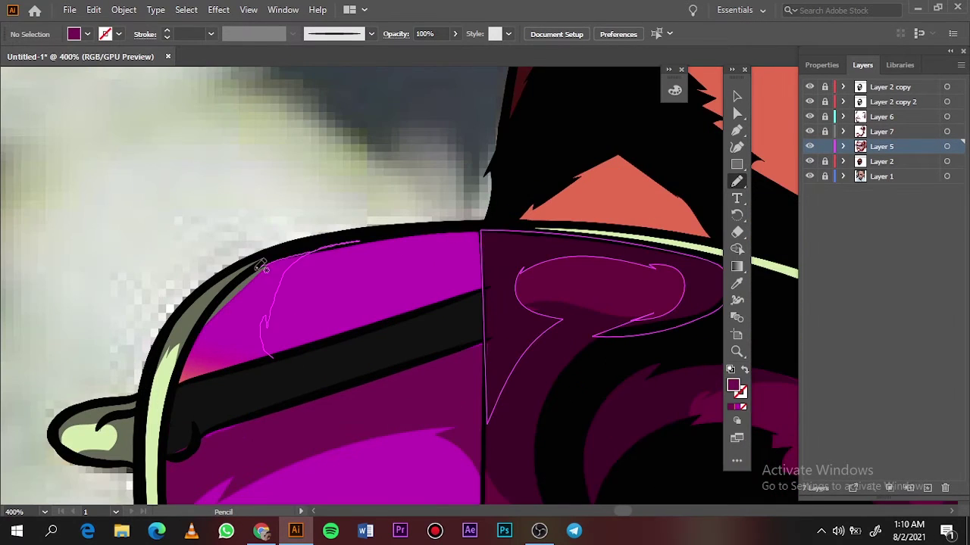
pyautogui.moveTo(261, 267); pyautogui.dragTo(190, 372)
pyautogui.hotkey('ctrl', '0')
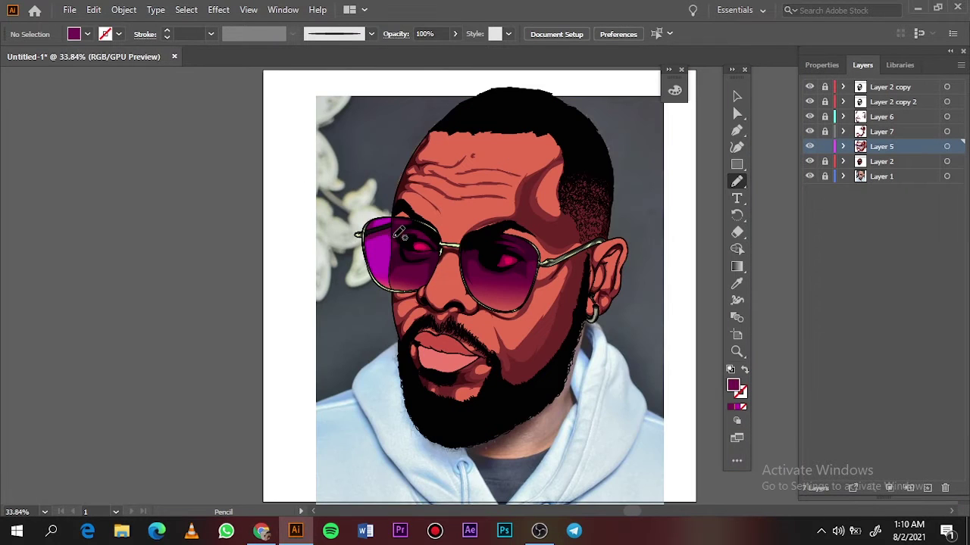
pyautogui.click(809, 176)
# Set the fill to a darker tone of the sampled lower-lip colour.
pyautogui.scroll(5, 454, 356)
pyautogui.press('i')
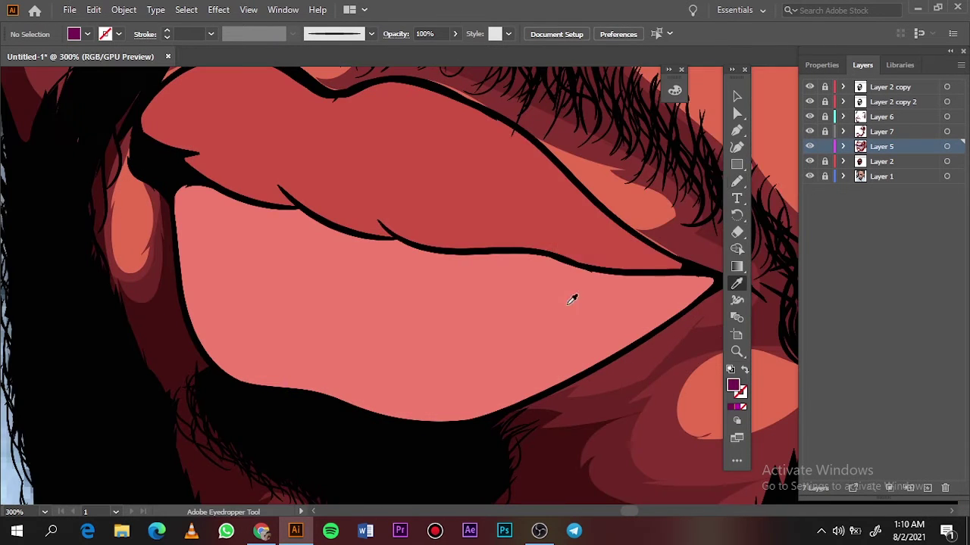
pyautogui.click(572, 299)
pyautogui.doubleClick(733, 385)
pyautogui.click(660, 132)
pyautogui.click(881, 80)
# Pencil a teeth shape on the lower lip and extend it across the lip.
pyautogui.click(809, 161)
pyautogui.press('n')
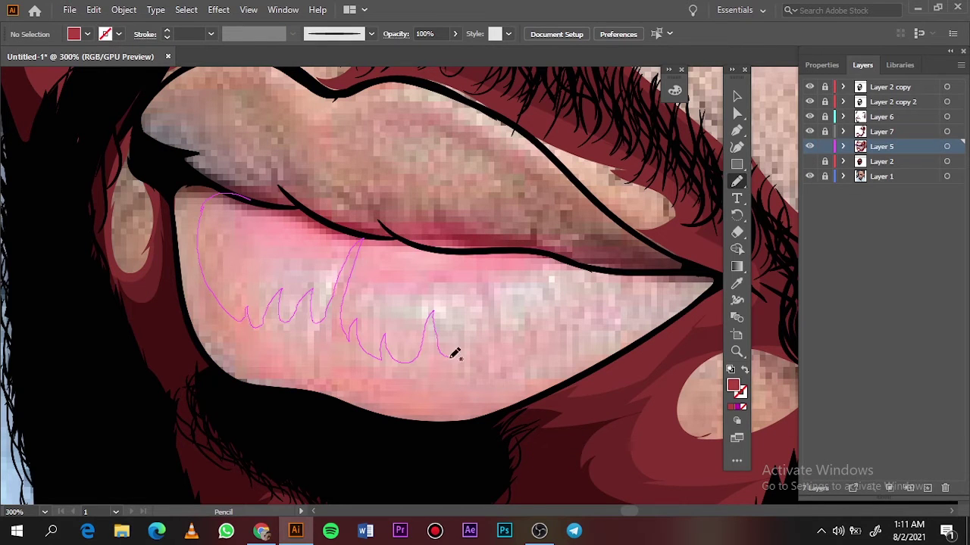
pyautogui.moveTo(564, 303); pyautogui.dragTo(227, 193)
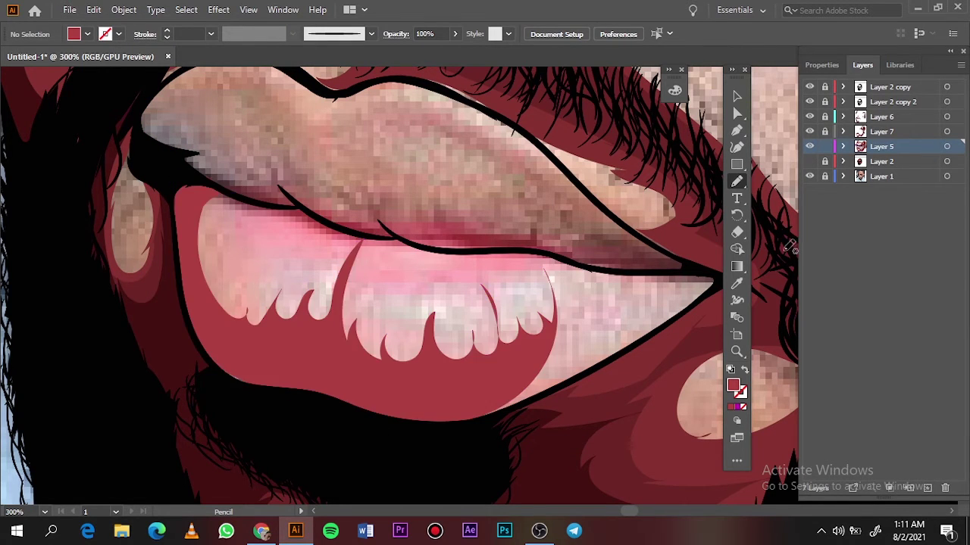
pyautogui.click(809, 162)
pyautogui.hotkey('ctrl', '0')
pyautogui.scroll(7, 473, 378)
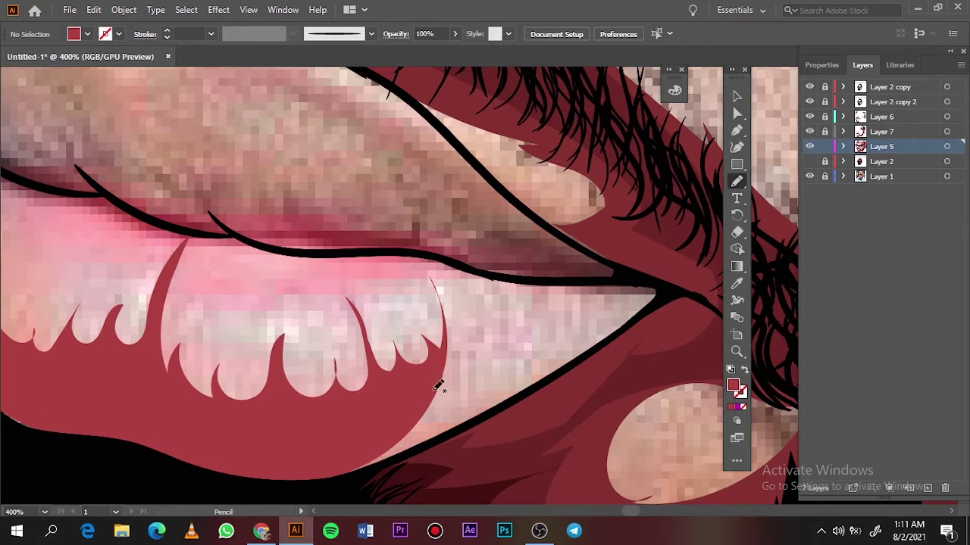
pyautogui.moveTo(398, 464); pyautogui.dragTo(445, 362)
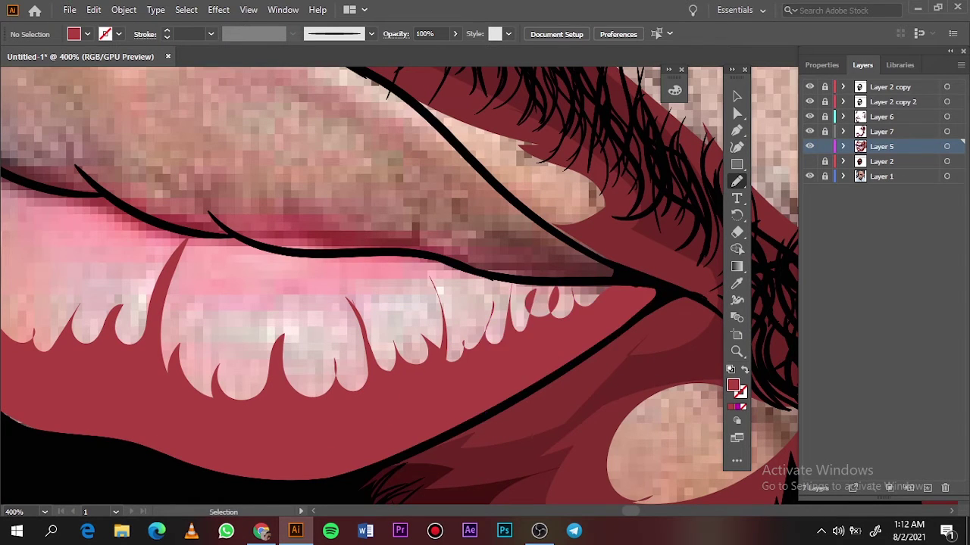
pyautogui.hotkey('ctrl', '0')
pyautogui.click(809, 161)
pyautogui.scroll(7, 455, 341)
# Set a darker red fill, then unlock Layer 7 and make it the drawing target.
pyautogui.doubleClick(732, 384)
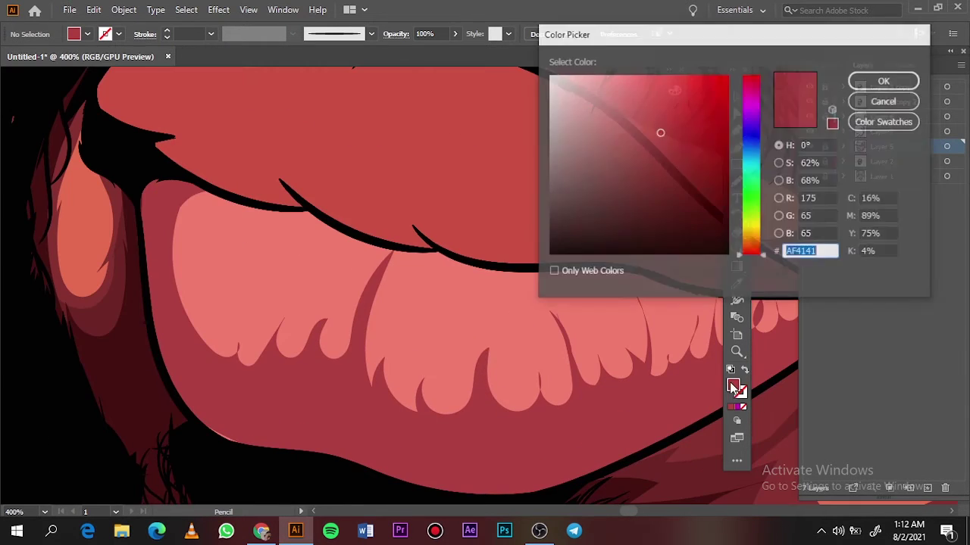
pyautogui.click(673, 167)
pyautogui.click(881, 81)
pyautogui.click(825, 131)
pyautogui.click(881, 131)
# Draw dark red shades on the lip's left edge, the lower lip and the upper lip.
pyautogui.moveTo(200, 184); pyautogui.dragTo(159, 290)
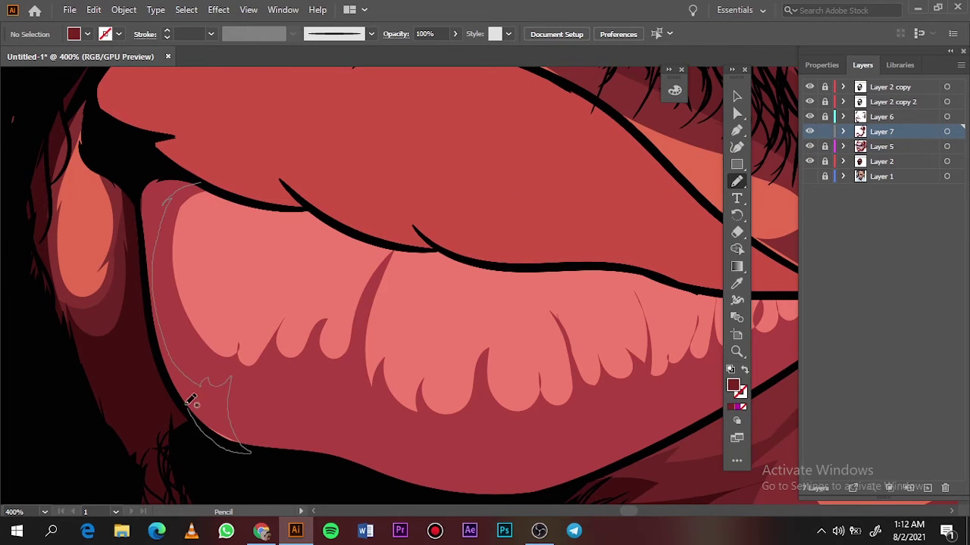
pyautogui.moveTo(189, 403); pyautogui.dragTo(170, 363)
pyautogui.moveTo(334, 418); pyautogui.dragTo(324, 433)
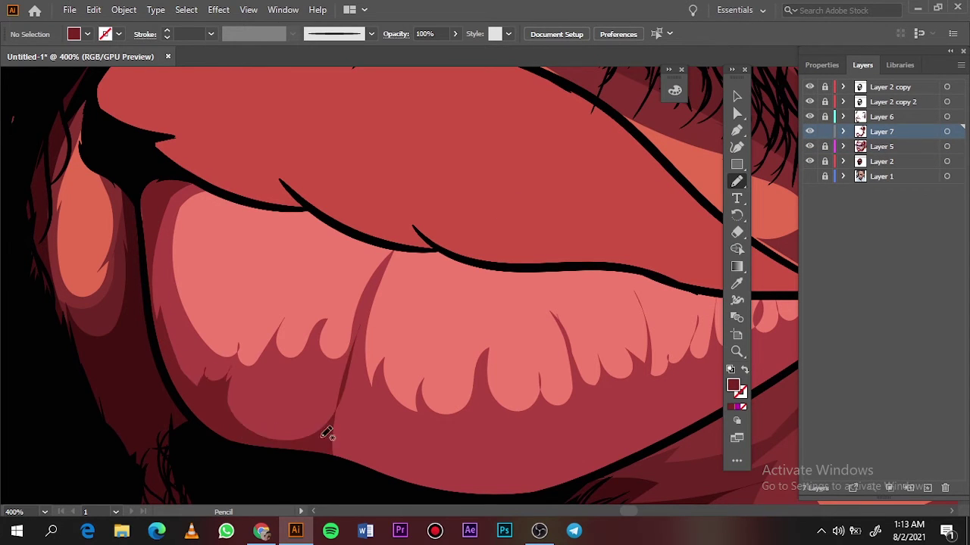
pyautogui.hotkey('ctrl', '0')
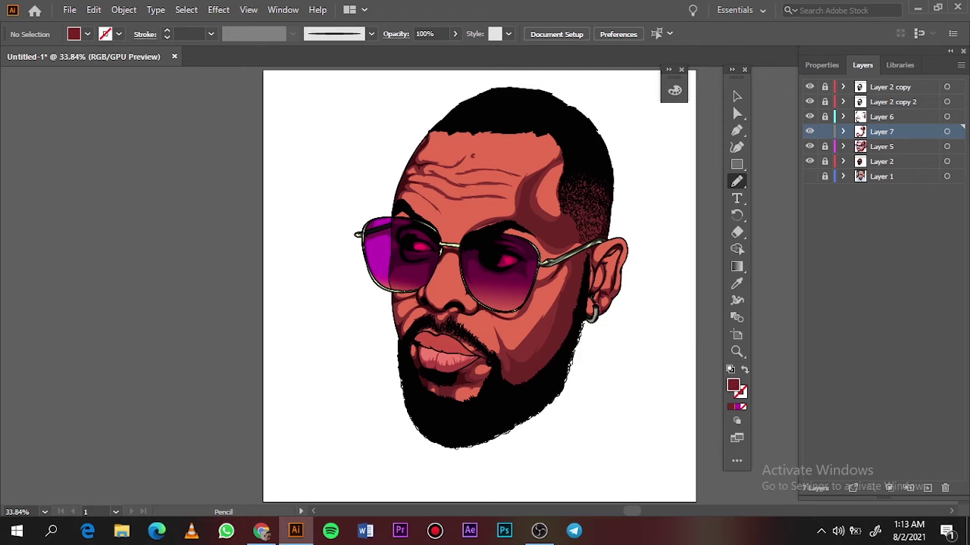
pyautogui.scroll(7, 435, 400)
pyautogui.moveTo(390, 333); pyautogui.dragTo(227, 294)
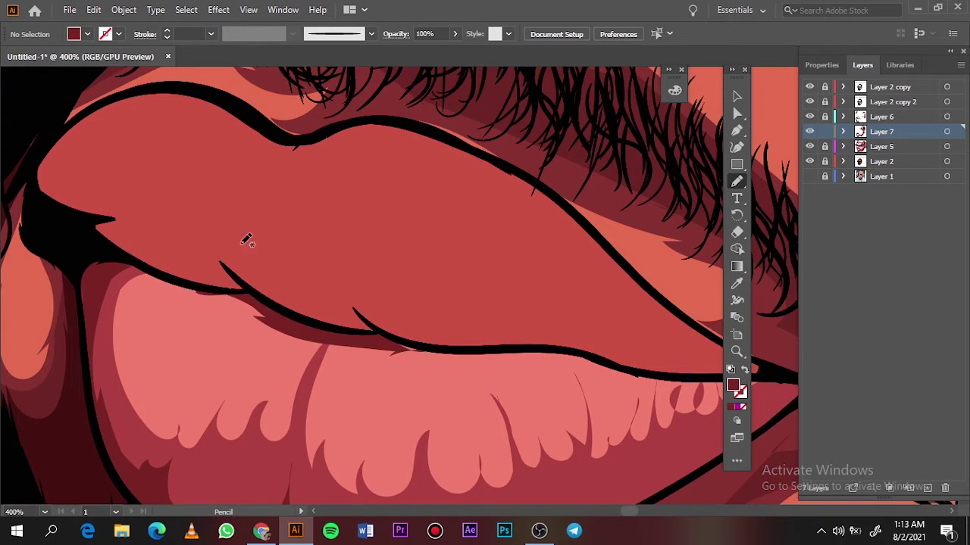
pyautogui.hotkey('ctrl', '0')
# Choose an even darker red fill and make Layer 5 the active layer.
pyautogui.press('i')
pyautogui.scroll(3, 443, 327)
pyautogui.scroll(3, 371, 388)
pyautogui.doubleClick(733, 385)
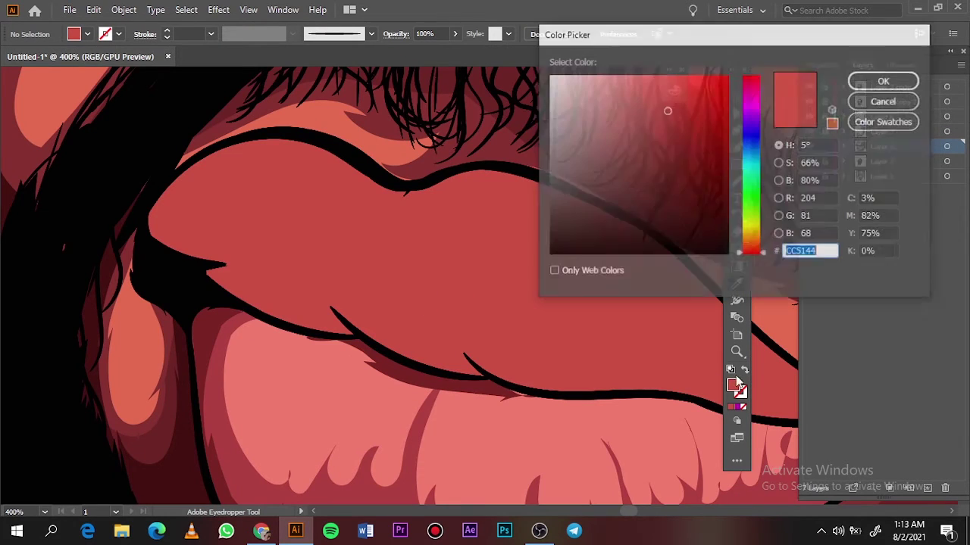
pyautogui.click(673, 156)
pyautogui.click(883, 80)
pyautogui.click(809, 147)
# Pencil dark red shadow shapes along the upper lip and the lip's lower and right edges.
pyautogui.press('n')
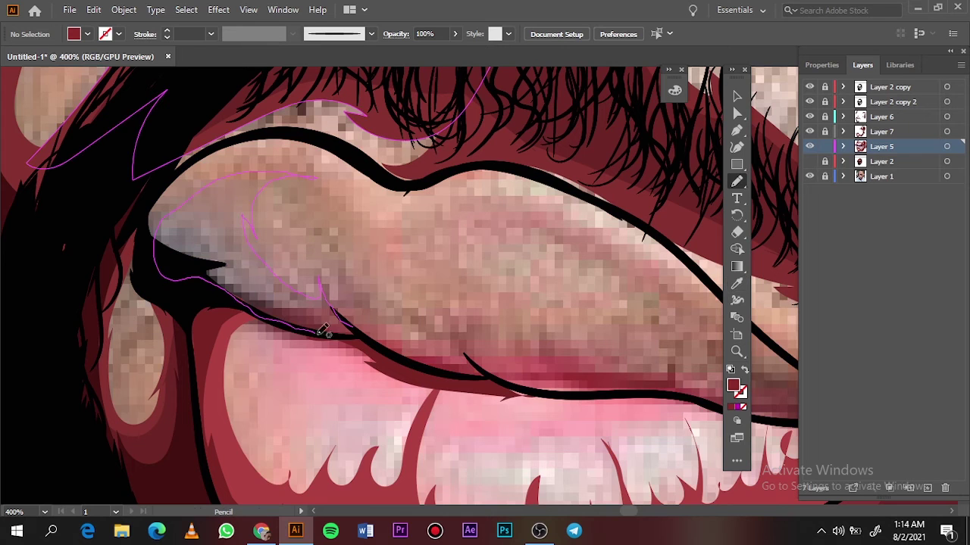
pyautogui.moveTo(323, 331); pyautogui.dragTo(330, 334)
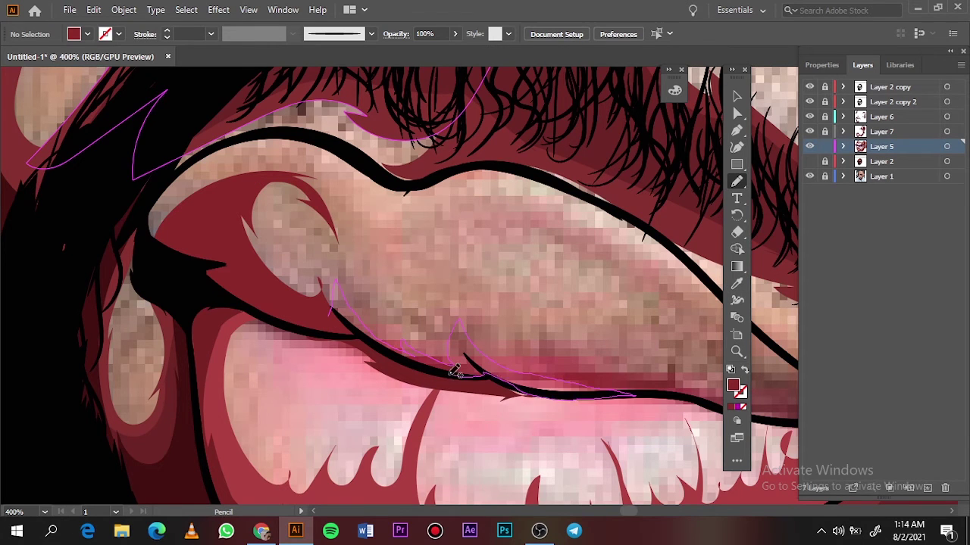
pyautogui.moveTo(454, 372); pyautogui.dragTo(459, 373)
pyautogui.hscroll(5, 454, 371)
pyautogui.moveTo(216, 377); pyautogui.dragTo(361, 339)
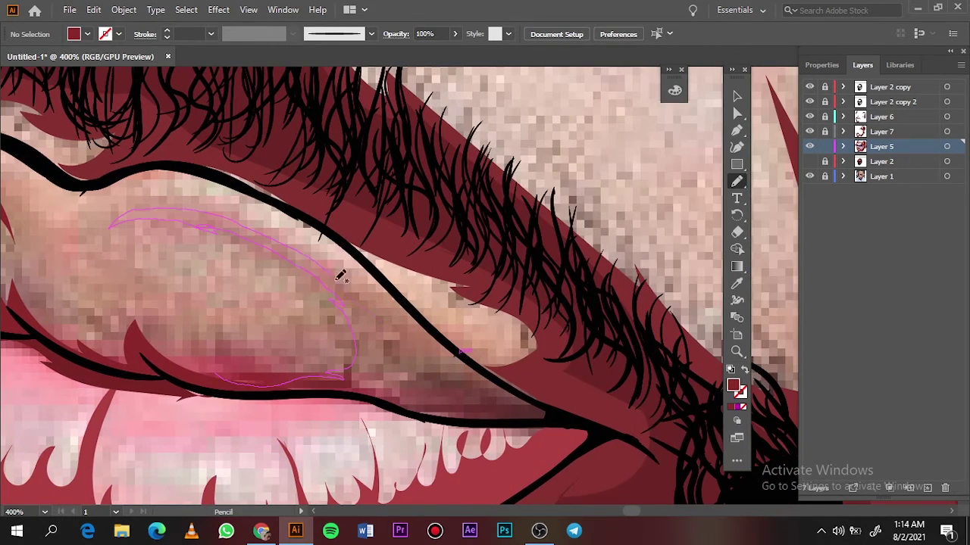
pyautogui.moveTo(535, 420); pyautogui.dragTo(540, 421)
pyautogui.hotkey('ctrl', '0')
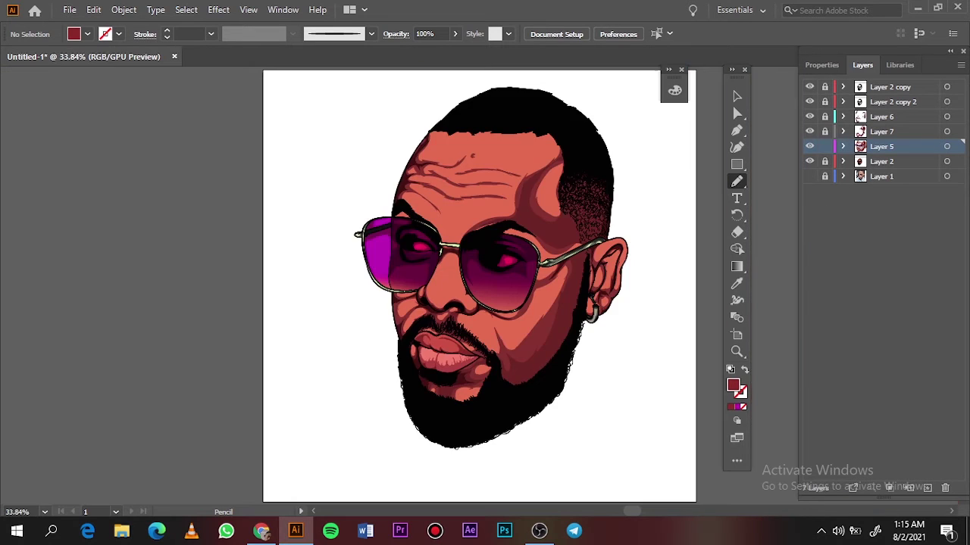
pyautogui.scroll(5, 447, 356)
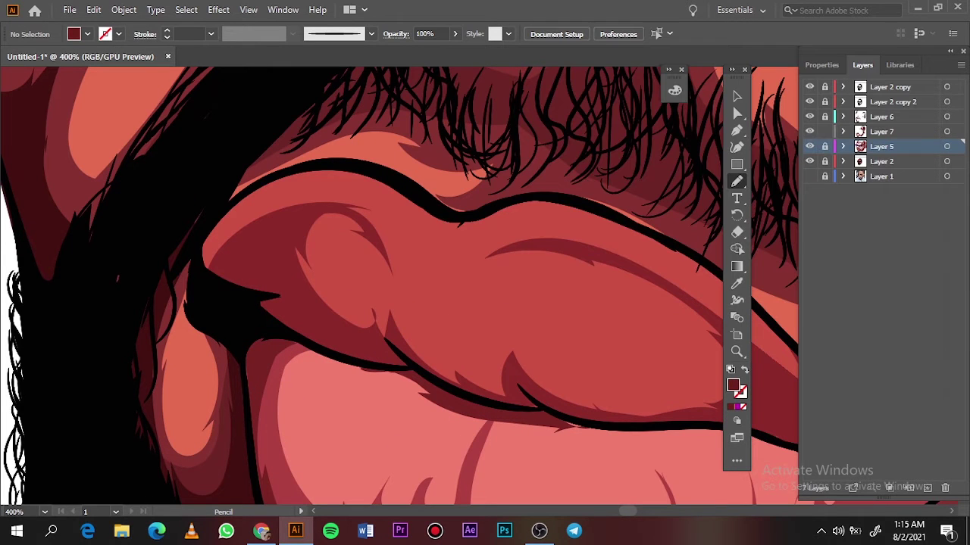
# On Layer 7, draw another darker shadow shape on the upper lip.
pyautogui.click(881, 132)
pyautogui.moveTo(415, 365); pyautogui.dragTo(418, 368)
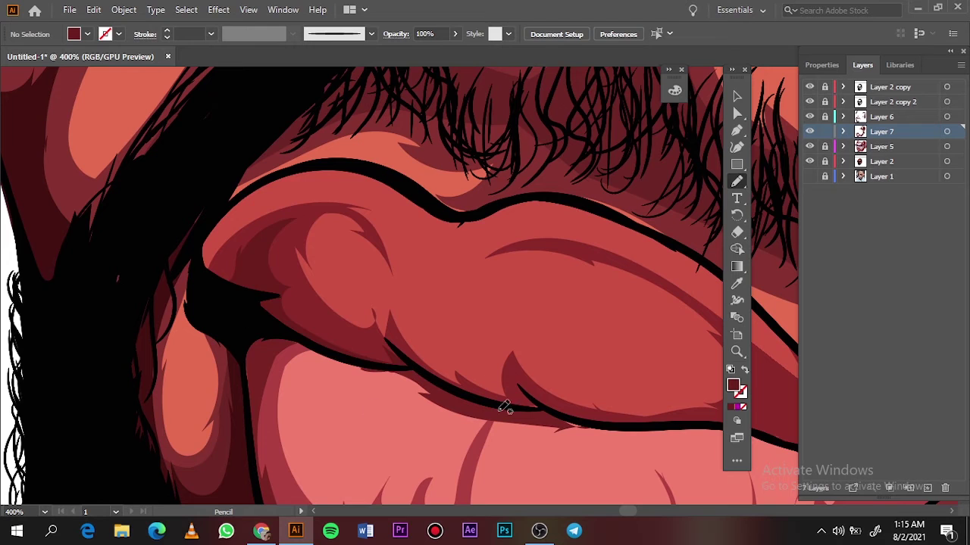
pyautogui.hscroll(3, 576, 451)
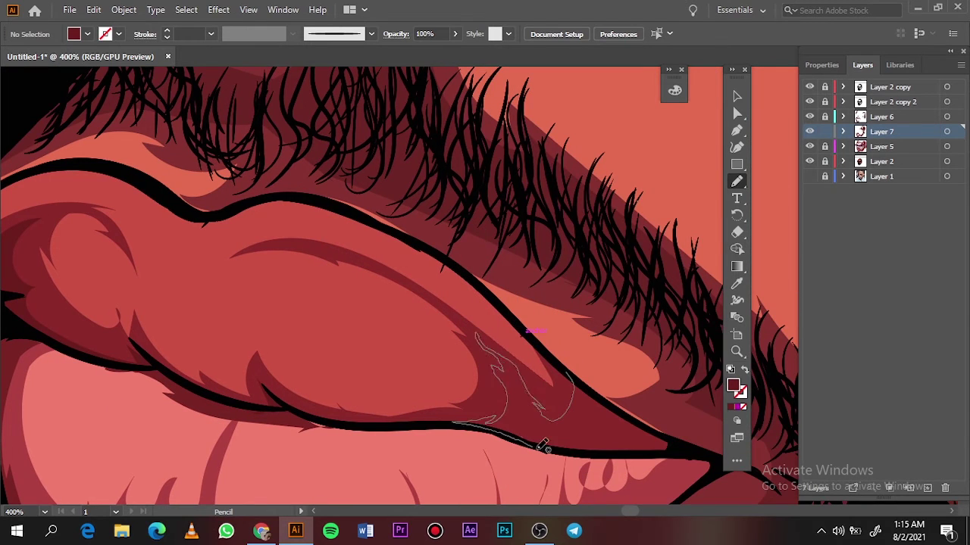
pyautogui.hotkey('ctrl', '0')
# Add a new Layer 8 above Layer 2 and set its shading fill colour.
pyautogui.click(839, 160)
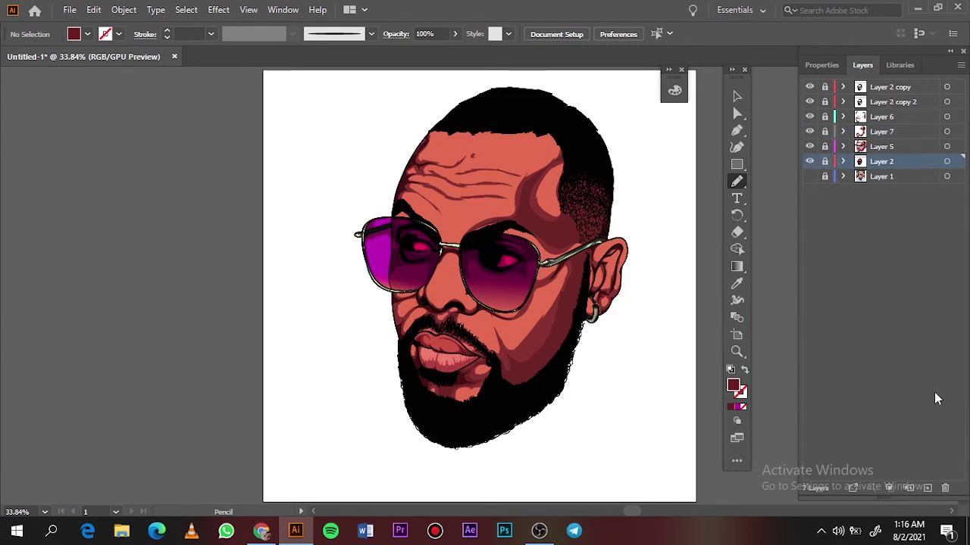
pyautogui.hotkey('ctrl', 'l')
pyautogui.hotkey('ctrl', '+')
pyautogui.hotkey('ctrl', '+')
pyautogui.hotkey('ctrl', '+')
pyautogui.press('i')
pyautogui.doubleClick(735, 388)
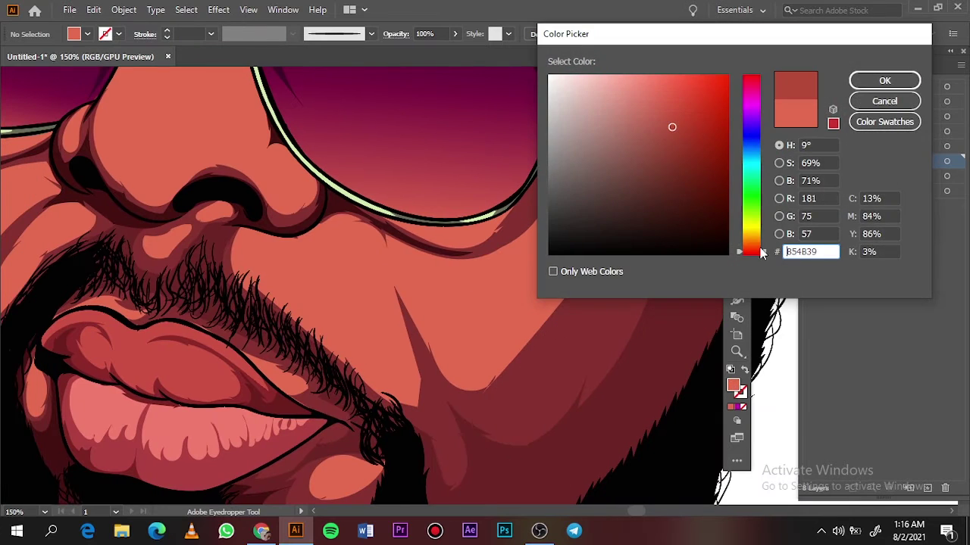
pyautogui.press('Escape')
pyautogui.doubleClick(732, 386)
pyautogui.press('Return')
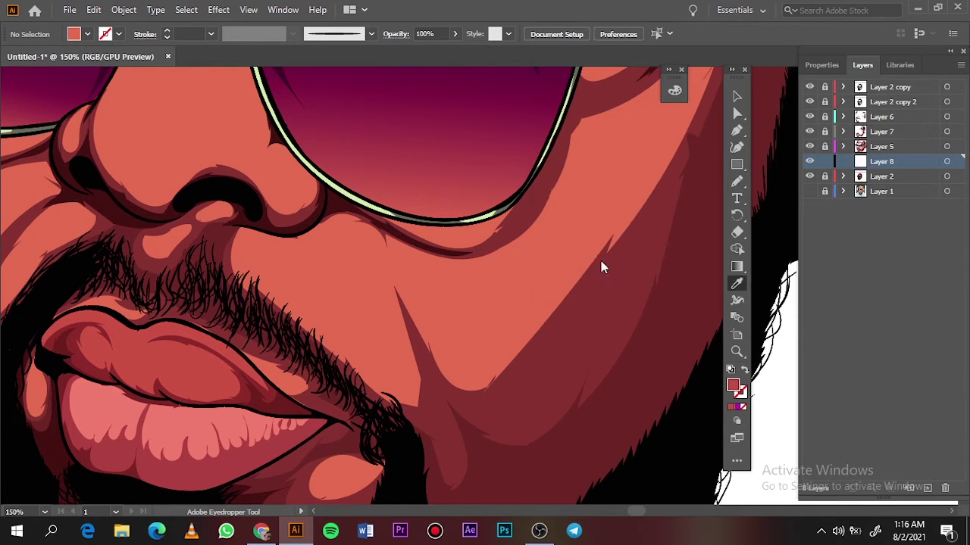
# Pencil a closed red shadow shape on the cheek, undoing a stray stroke below the glasses.
pyautogui.press('n')
pyautogui.moveTo(601, 260); pyautogui.dragTo(445, 316)
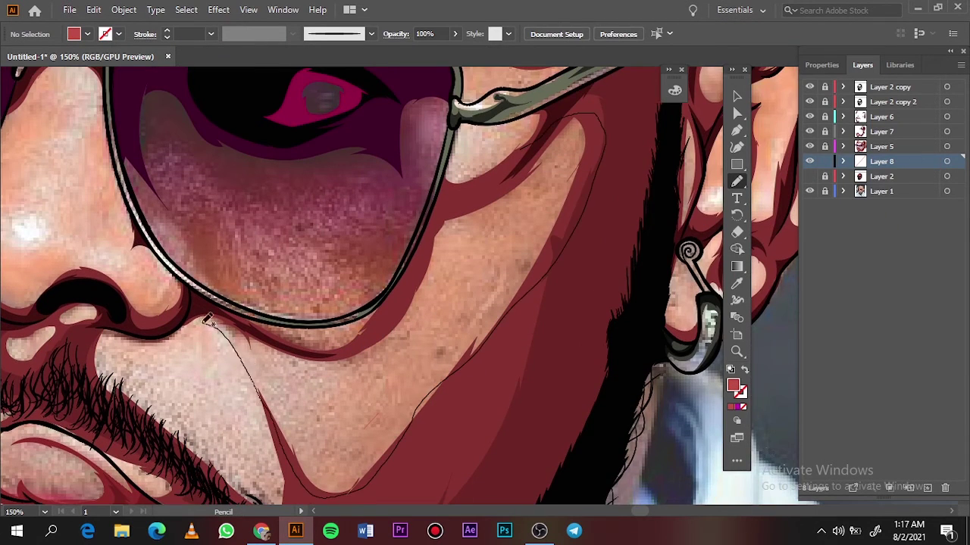
pyautogui.moveTo(547, 276); pyautogui.dragTo(595, 104)
pyautogui.moveTo(240, 349); pyautogui.dragTo(338, 377)
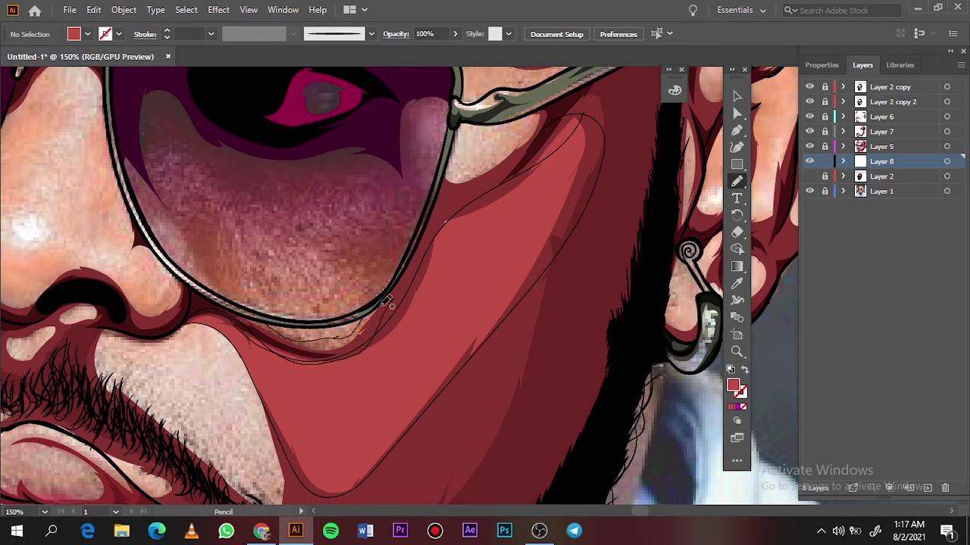
pyautogui.hotkey('ctrl', '0')
pyautogui.scroll(5, 552, 272)
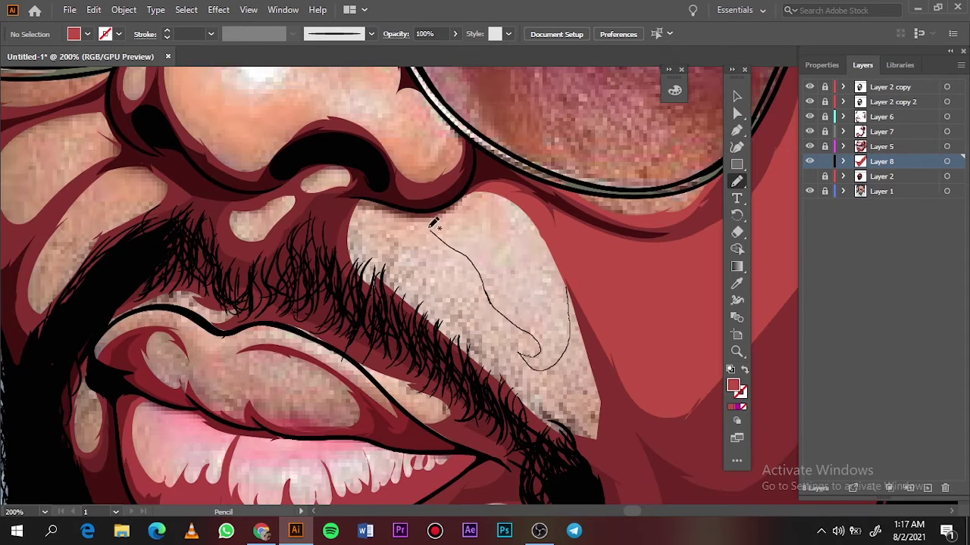
pyautogui.hotkey('ctrl', 'z')
# Outline a light patch beside the mustache and a red shadow down the nose.
pyautogui.moveTo(570, 274); pyautogui.dragTo(552, 342)
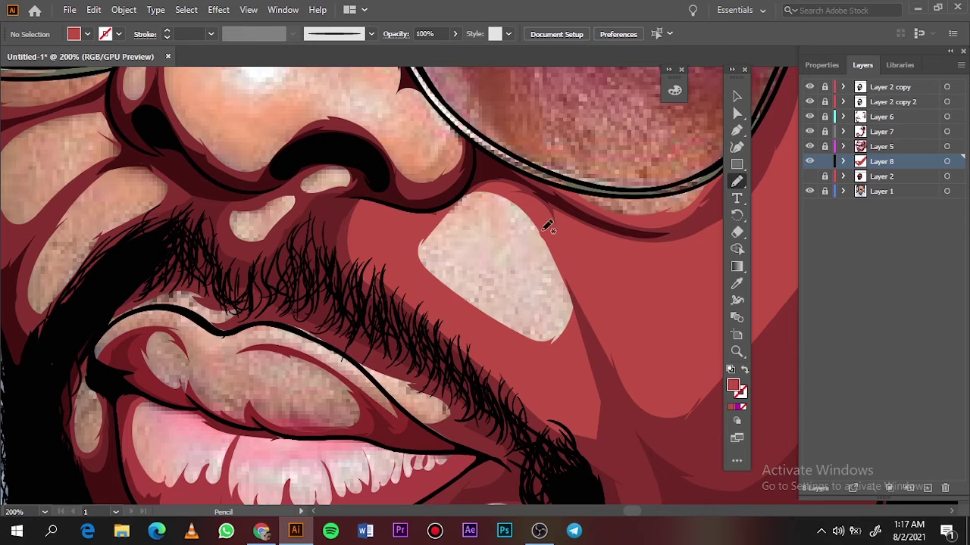
pyautogui.scroll(5, 265, 216)
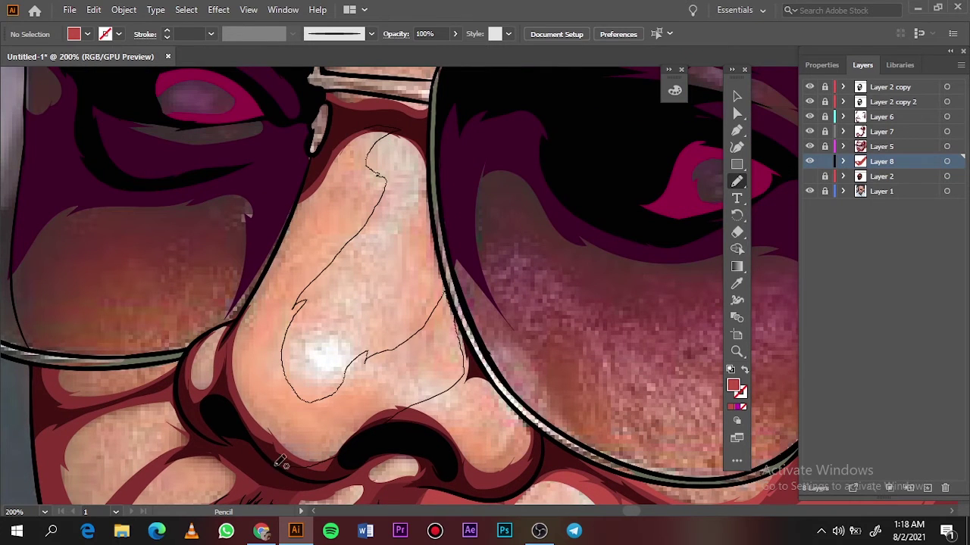
pyautogui.moveTo(312, 180); pyautogui.dragTo(315, 176)
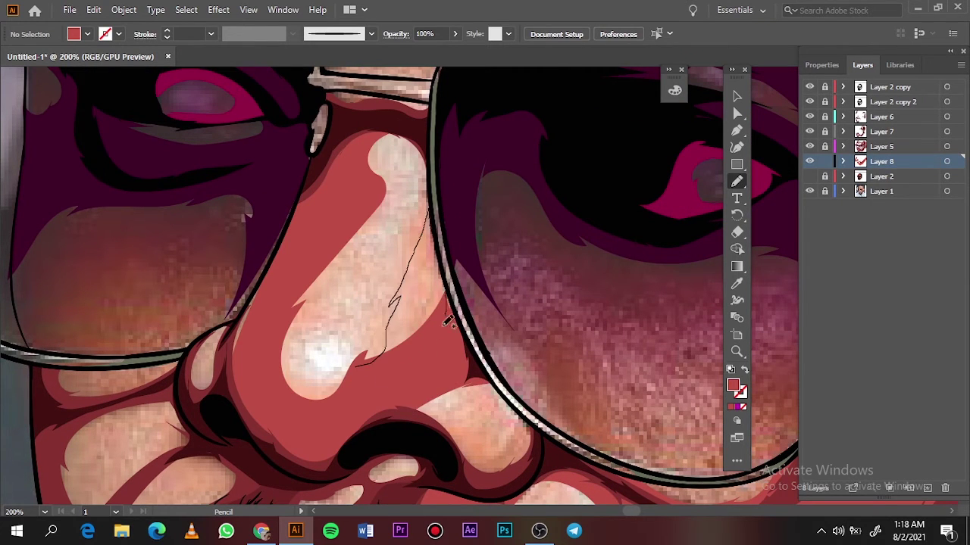
pyautogui.moveTo(447, 322); pyautogui.dragTo(432, 212)
pyautogui.moveTo(436, 398); pyautogui.dragTo(469, 428)
pyautogui.scroll(-5, 431, 452)
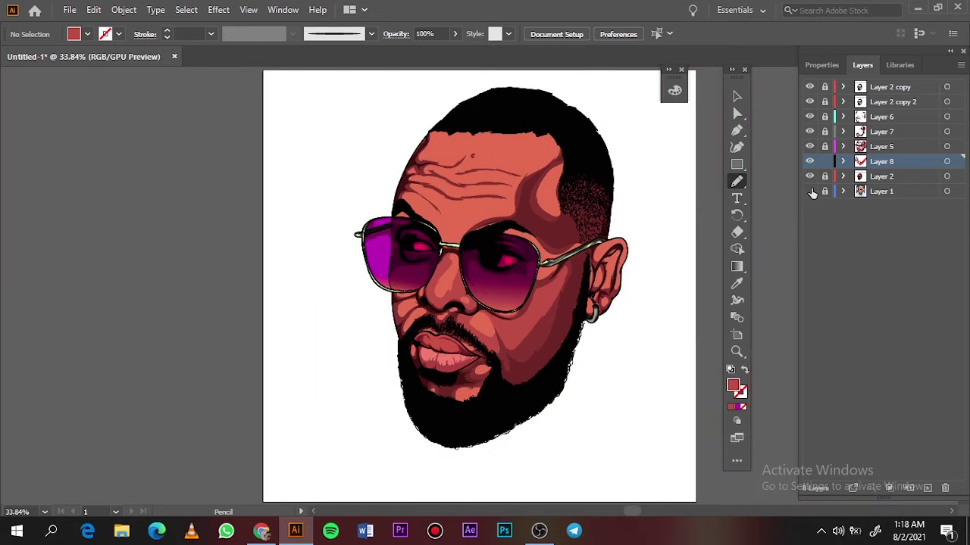
pyautogui.scroll(10, 284, 96)
# Draw shadow shapes near the nose tip, on the lower cheek and along the beard edge.
pyautogui.moveTo(269, 365); pyautogui.dragTo(271, 384)
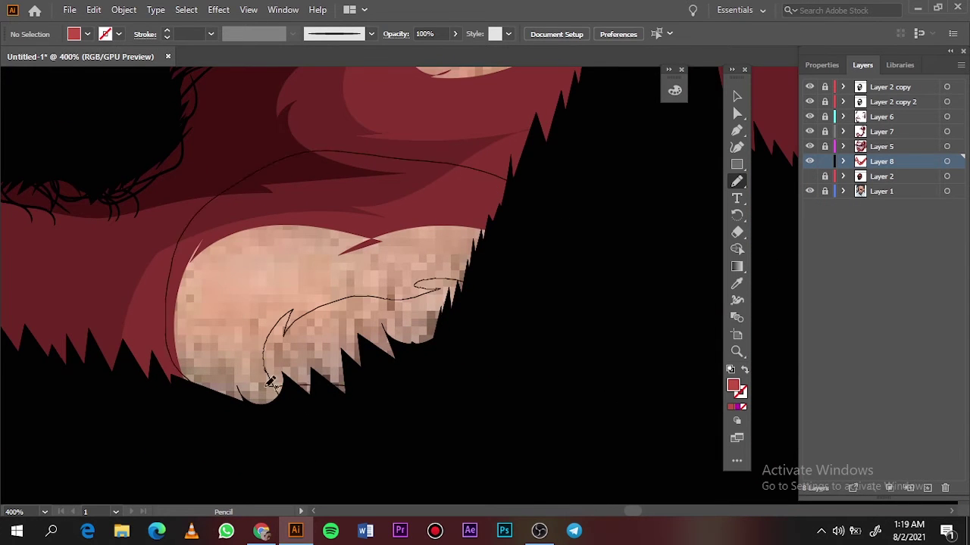
pyautogui.scroll(-5, 80, 331)
pyautogui.scroll(-5, 56, 210)
pyautogui.scroll(3, 136, 227)
pyautogui.moveTo(223, 163); pyautogui.dragTo(214, 321)
pyautogui.hscroll(-5, 444, 205)
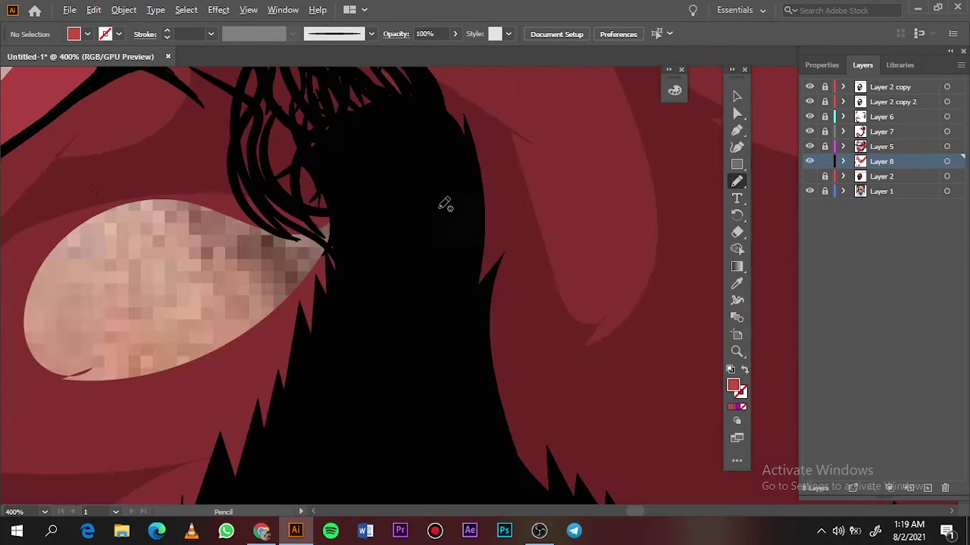
pyautogui.moveTo(163, 193); pyautogui.dragTo(98, 341)
pyautogui.scroll(-5, 99, 341)
pyautogui.scroll(8, 281, 305)
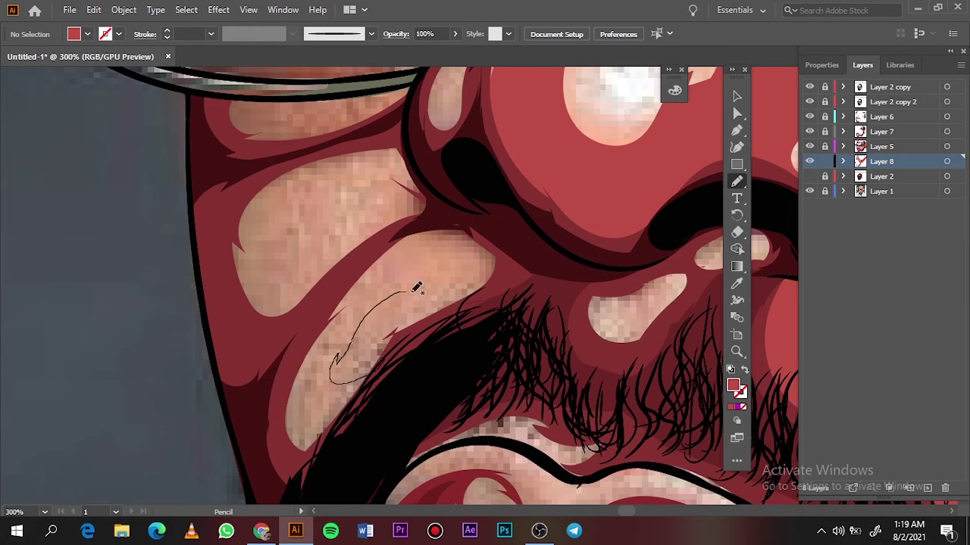
# Draw two light shapes on the lower cheek and check them against the reference photo.
pyautogui.moveTo(415, 288); pyautogui.dragTo(337, 371)
pyautogui.moveTo(288, 281)
pyautogui.mouseDown()
pyautogui.moveTo(336, 253)
pyautogui.moveTo(311, 286)
pyautogui.mouseUp()
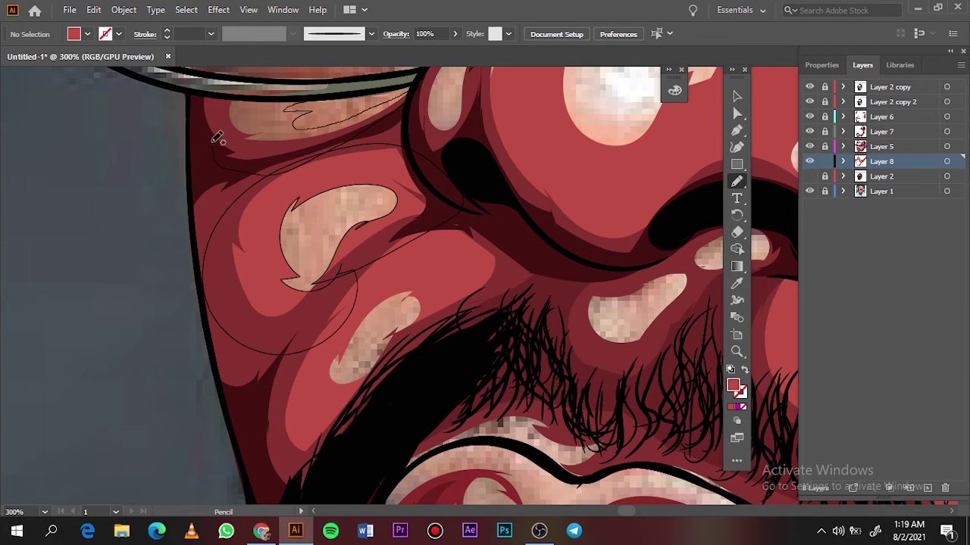
pyautogui.hotkey('ctrl', '0')
pyautogui.click(809, 191)
pyautogui.scroll(5, 224, 284)
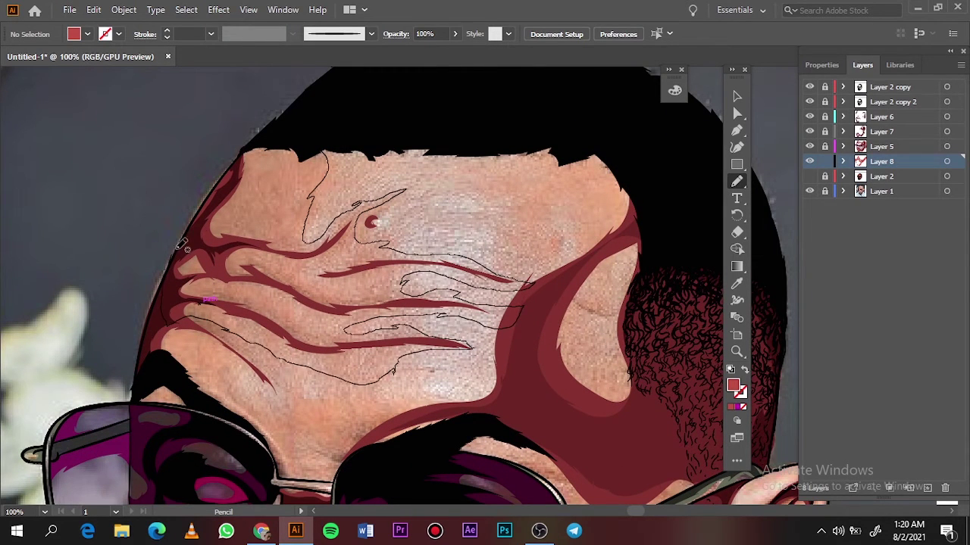
# Shade the forehead wrinkles, lower forehead and temple with red shadow shapes.
pyautogui.moveTo(181, 244); pyautogui.dragTo(314, 177)
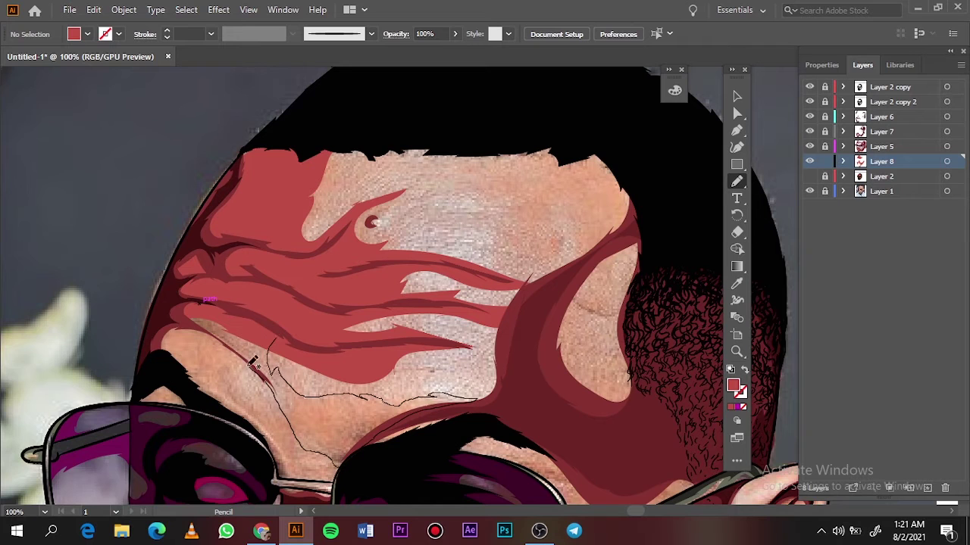
pyautogui.moveTo(291, 322); pyautogui.dragTo(166, 376)
pyautogui.scroll(2, 247, 419)
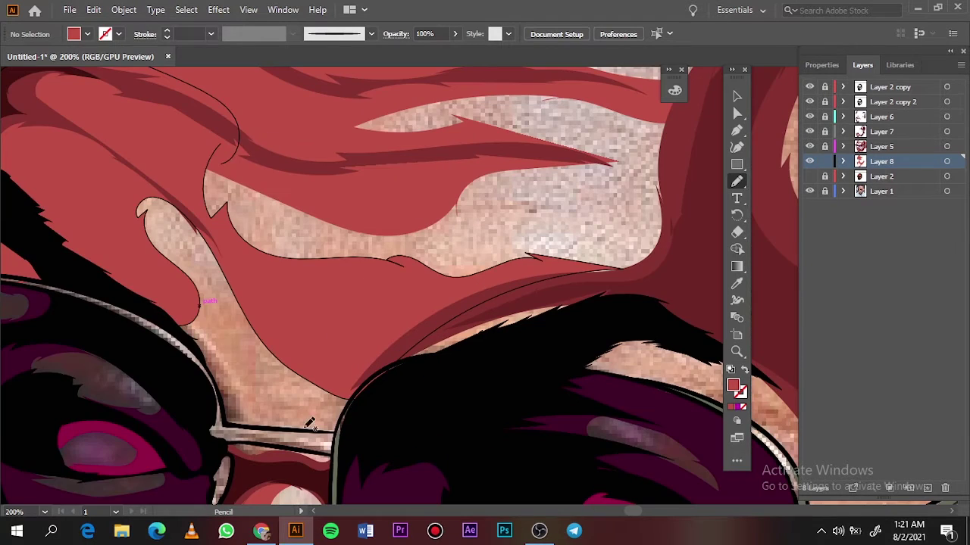
pyautogui.hotkey('ctrl', '0')
pyautogui.click(809, 191)
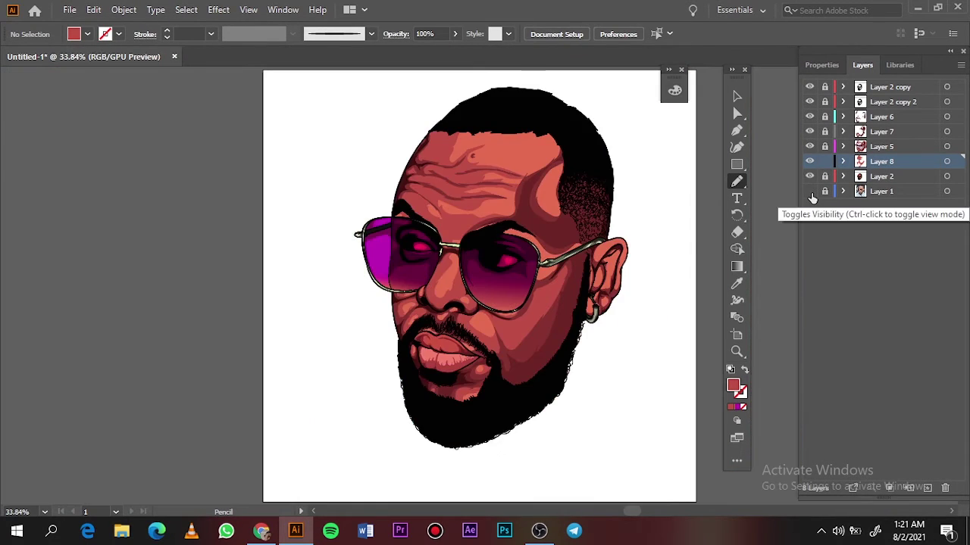
pyautogui.click(809, 191)
pyautogui.keyDown('alt'); pyautogui.scroll(4, 568, 163); pyautogui.keyUp('alt')
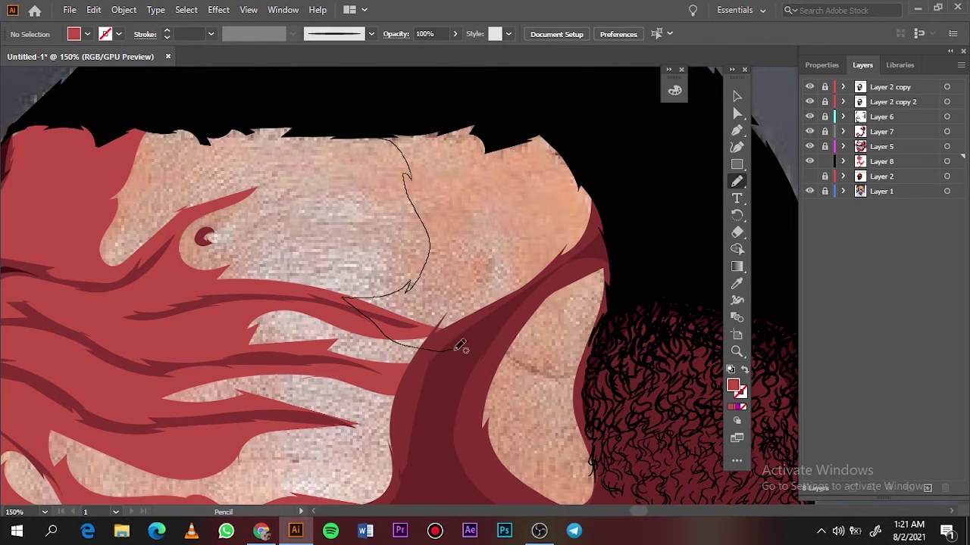
pyautogui.scroll(-2, 459, 347)
pyautogui.moveTo(597, 141); pyautogui.dragTo(584, 292)
# Reveal the reference photo under the ear and ready the Pencil tool.
pyautogui.hotkey('ctrl', '0')
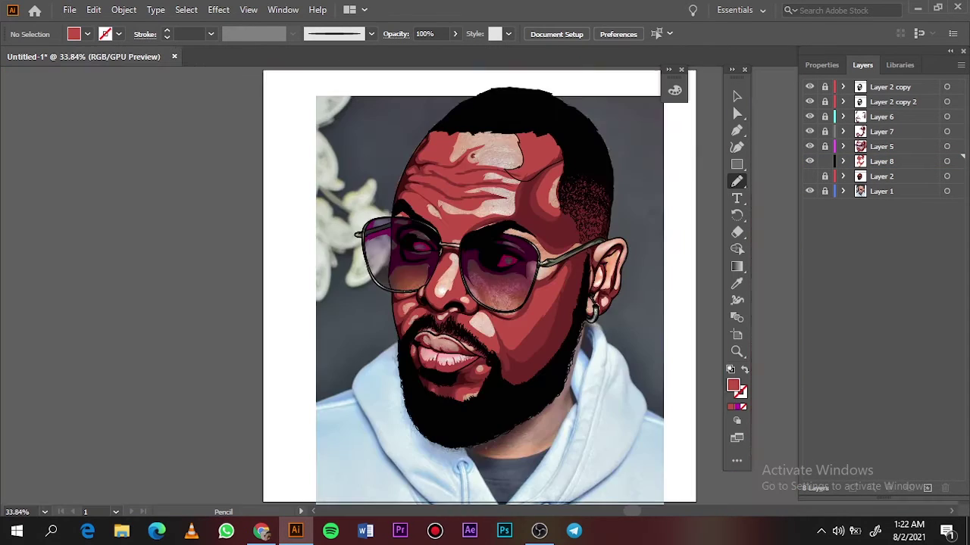
pyautogui.click(809, 191)
pyautogui.press('v')
pyautogui.keyDown('alt'); pyautogui.scroll(4, 572, 303); pyautogui.keyUp('alt')
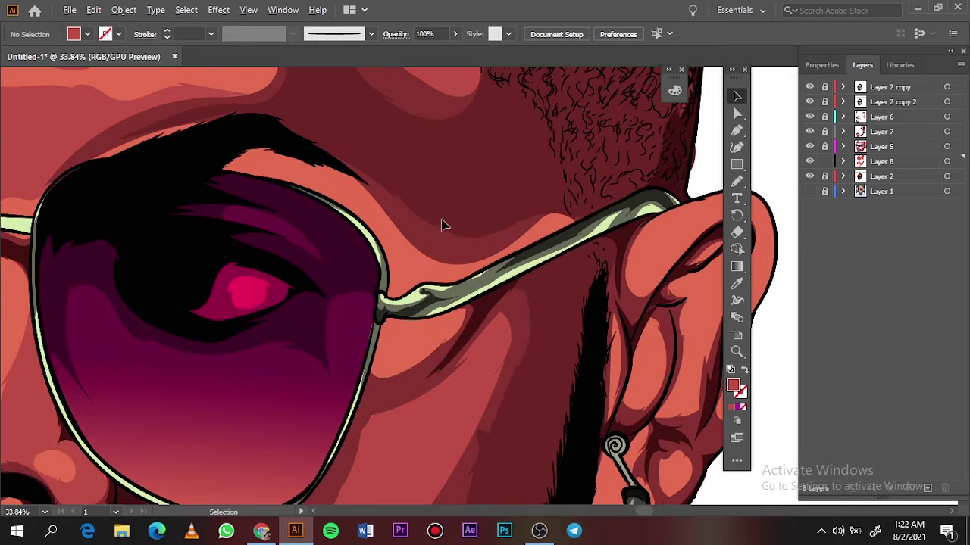
pyautogui.press('n')
pyautogui.keyDown('alt'); pyautogui.scroll(1, 598, 195); pyautogui.keyUp('alt')
pyautogui.click(809, 176)
pyautogui.click(809, 191)
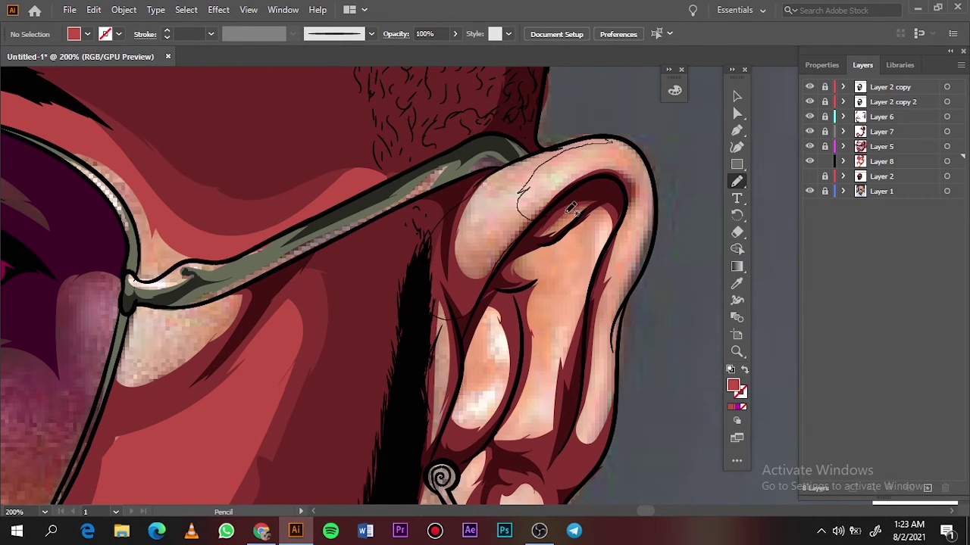
# Draw red shadow shapes inside the ear's folds over the reference photo.
pyautogui.moveTo(570, 210)
pyautogui.mouseDown()
pyautogui.moveTo(564, 227)
pyautogui.moveTo(594, 203)
pyautogui.mouseUp()
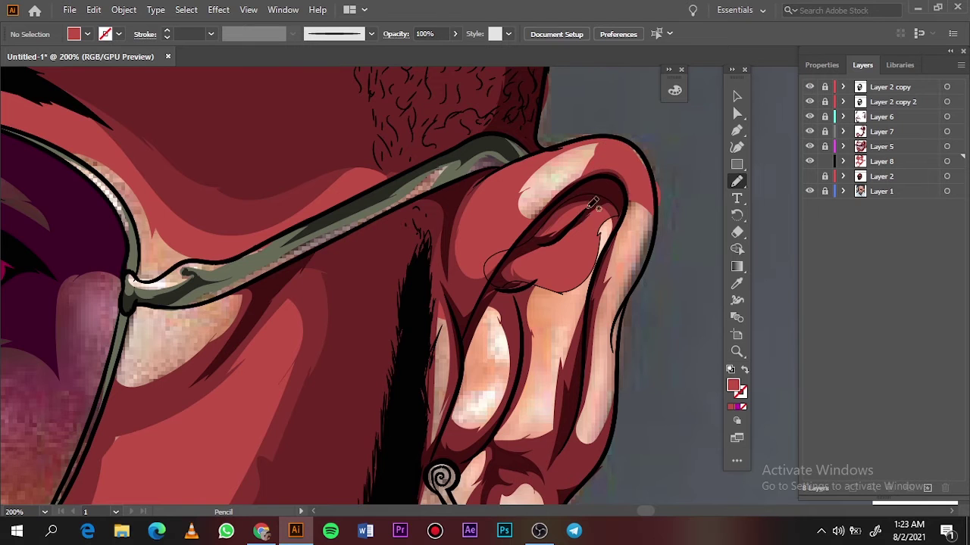
pyautogui.keyDown('alt'); pyautogui.scroll(3, 594, 203); pyautogui.keyUp('alt')
pyautogui.moveTo(470, 98); pyautogui.dragTo(444, 255)
pyautogui.keyDown('alt'); pyautogui.scroll(-5, 444, 256); pyautogui.keyUp('alt')
pyautogui.click(809, 176)
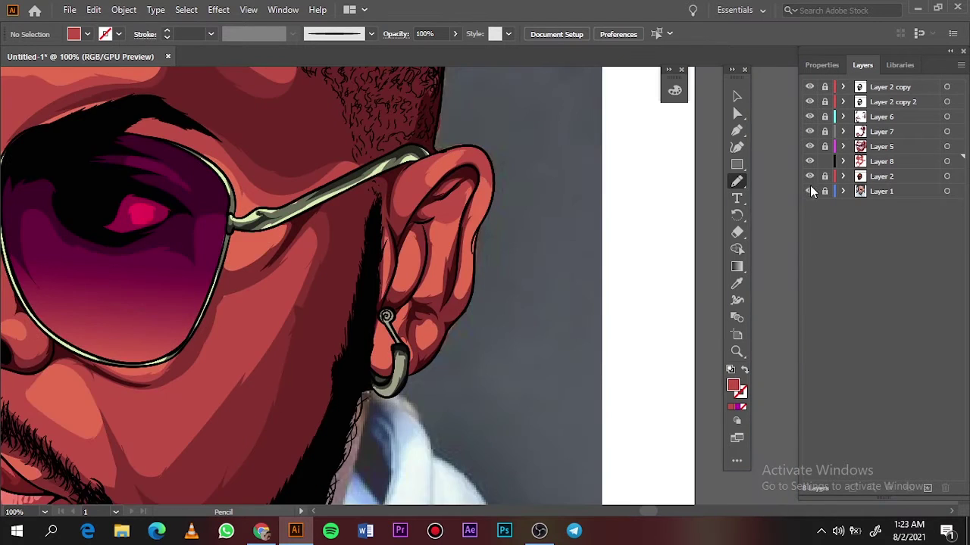
pyautogui.keyDown('alt'); pyautogui.scroll(2, 515, 235); pyautogui.keyUp('alt')
# Trace the outer ear edge, add pale inner-ear highlights, and hide the photo again.
pyautogui.moveTo(479, 144); pyautogui.dragTo(476, 147)
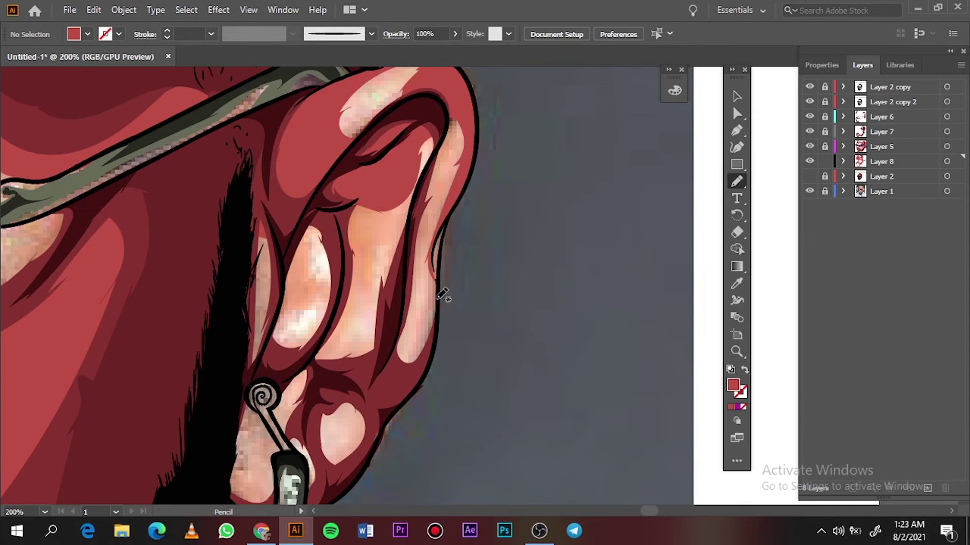
pyautogui.moveTo(441, 288); pyautogui.dragTo(434, 276)
pyautogui.moveTo(376, 250); pyautogui.dragTo(413, 180)
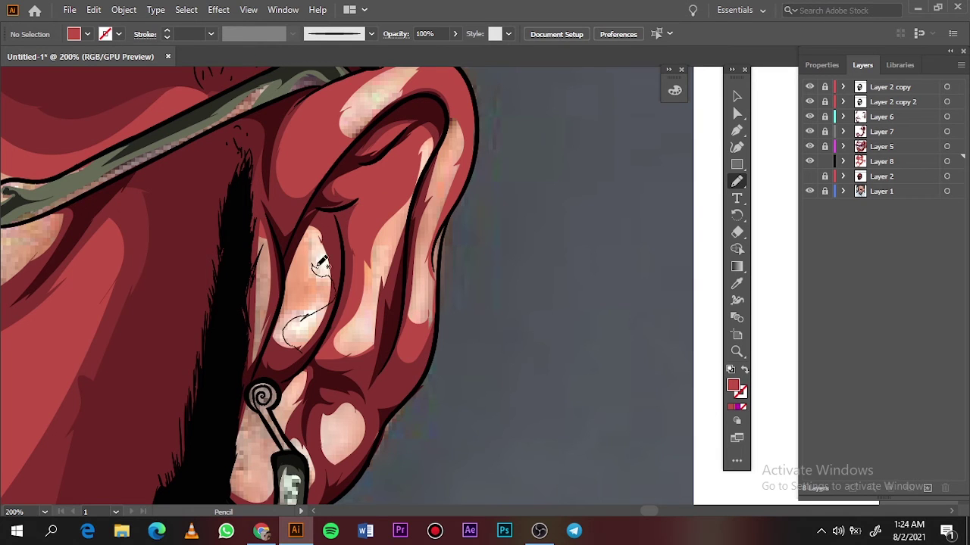
pyautogui.moveTo(321, 261); pyautogui.dragTo(312, 223)
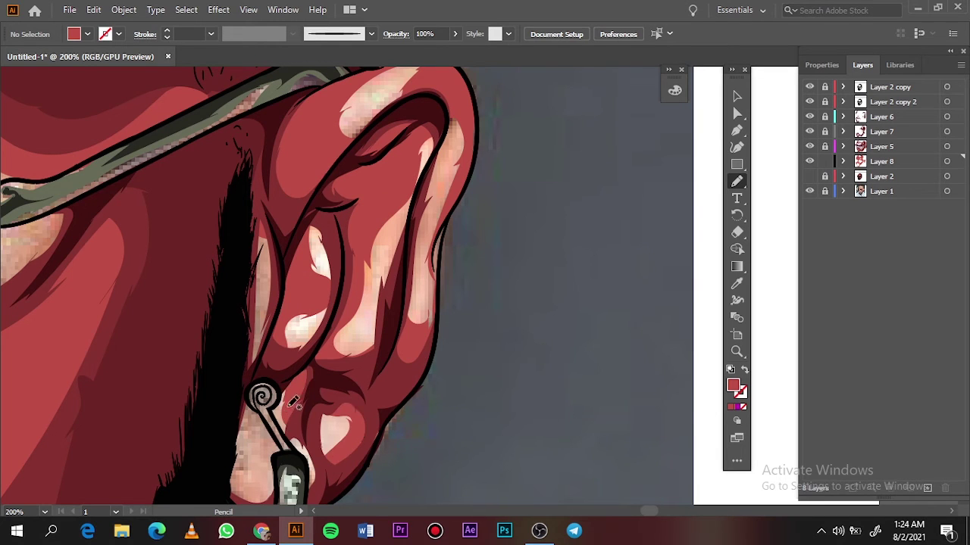
pyautogui.hotkey('ctrl', '0')
pyautogui.click(809, 176)
pyautogui.click(809, 191)
# On a new layer, pick a dark fill and draw shadow shapes along the nose edge.
pyautogui.scroll(5, 377, 240)
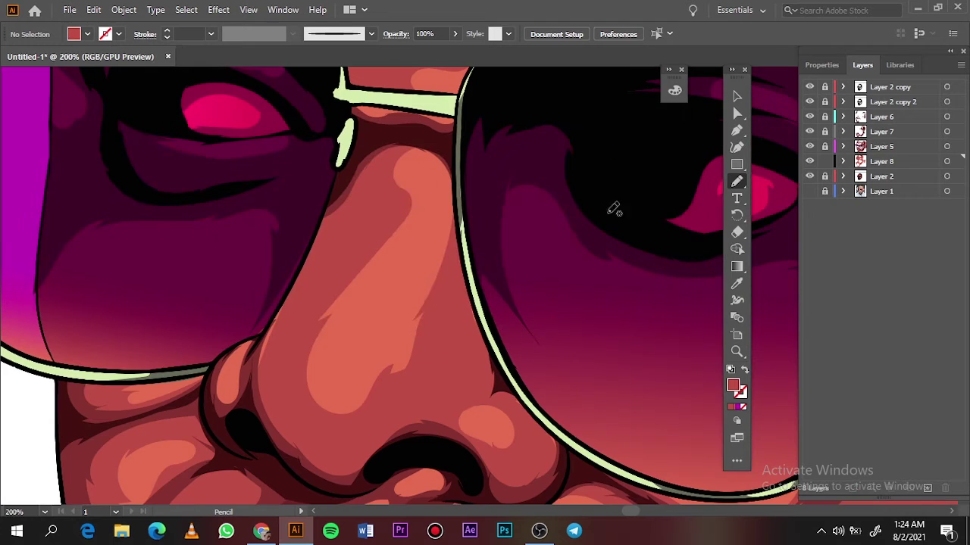
pyautogui.hotkey('ctrl', 'l')
pyautogui.doubleClick(732, 385)
pyautogui.press('Return')
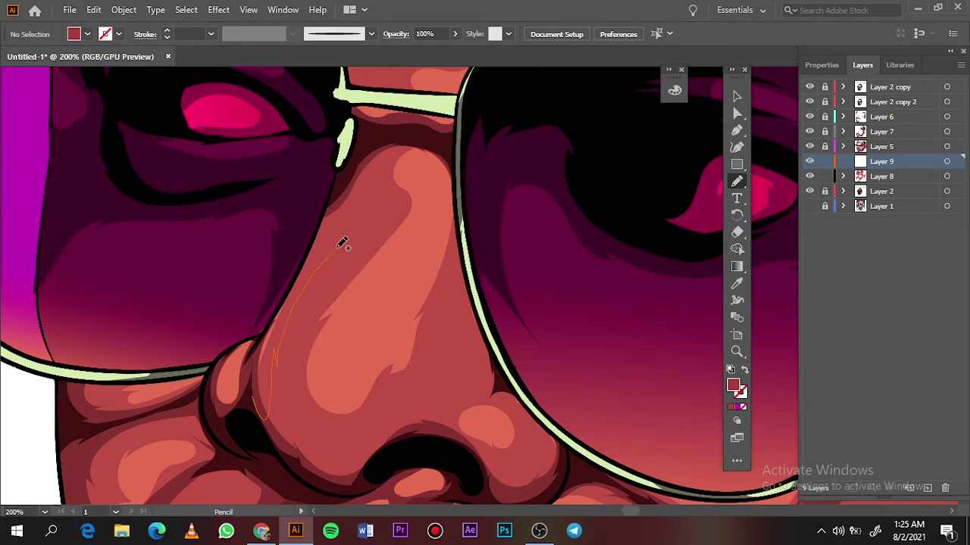
pyautogui.moveTo(255, 362); pyautogui.dragTo(257, 368)
pyautogui.moveTo(477, 322); pyautogui.dragTo(457, 384)
pyautogui.moveTo(530, 401); pyautogui.dragTo(528, 399)
pyautogui.hotkey('ctrl', '0')
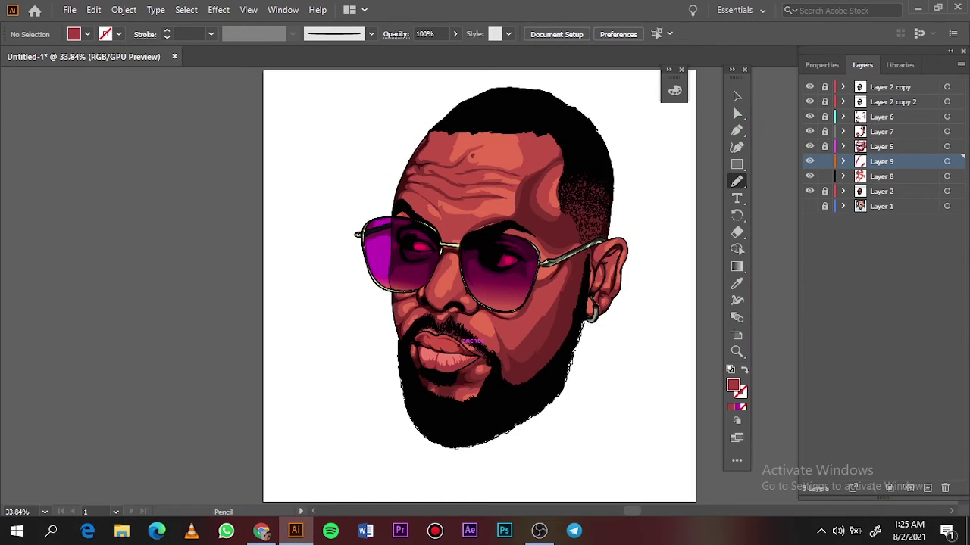
# With a dark purple fill on Layer 8, shade across the sunglasses lens and eye.
pyautogui.scroll(5, 409, 260)
pyautogui.doubleClick(732, 385)
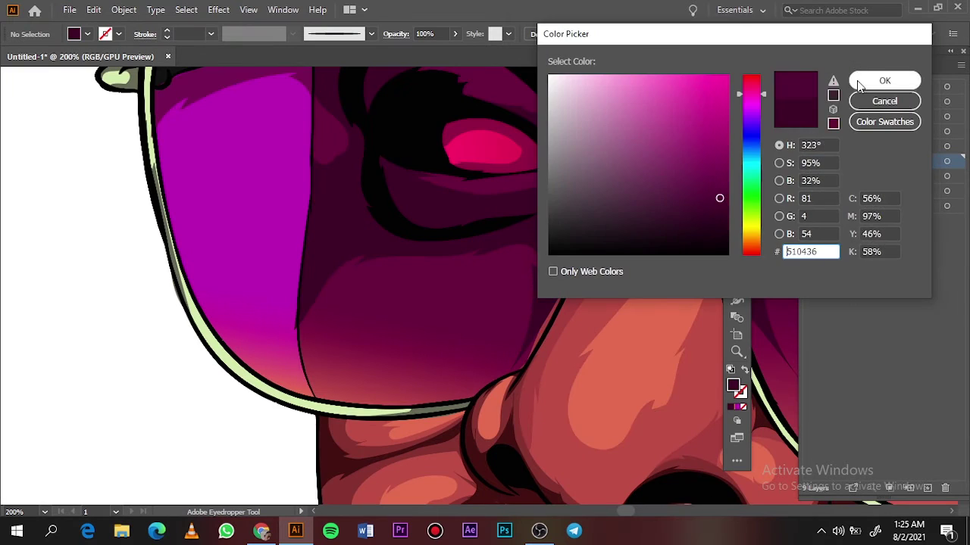
pyautogui.click(884, 81)
pyautogui.click(881, 176)
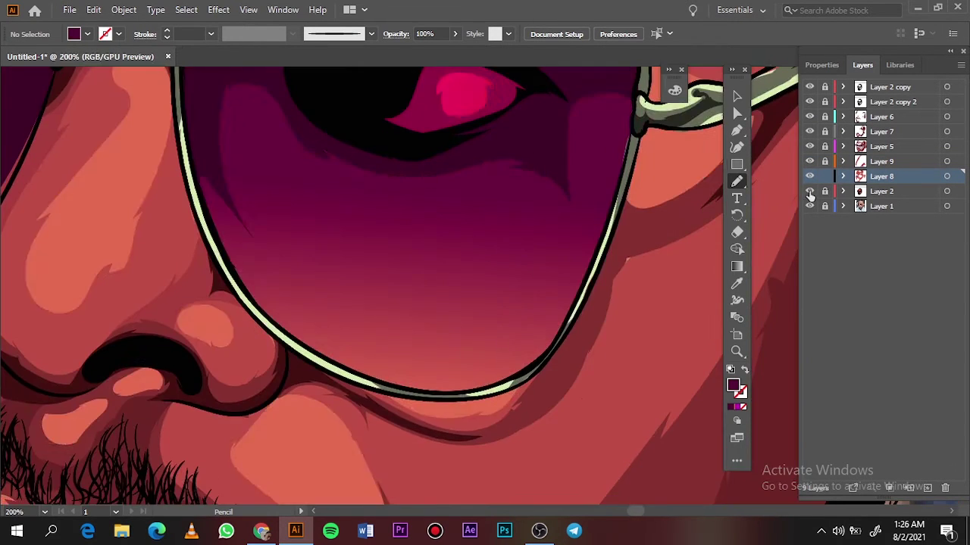
pyautogui.moveTo(314, 347); pyautogui.dragTo(297, 310)
pyautogui.moveTo(264, 182); pyautogui.dragTo(464, 233)
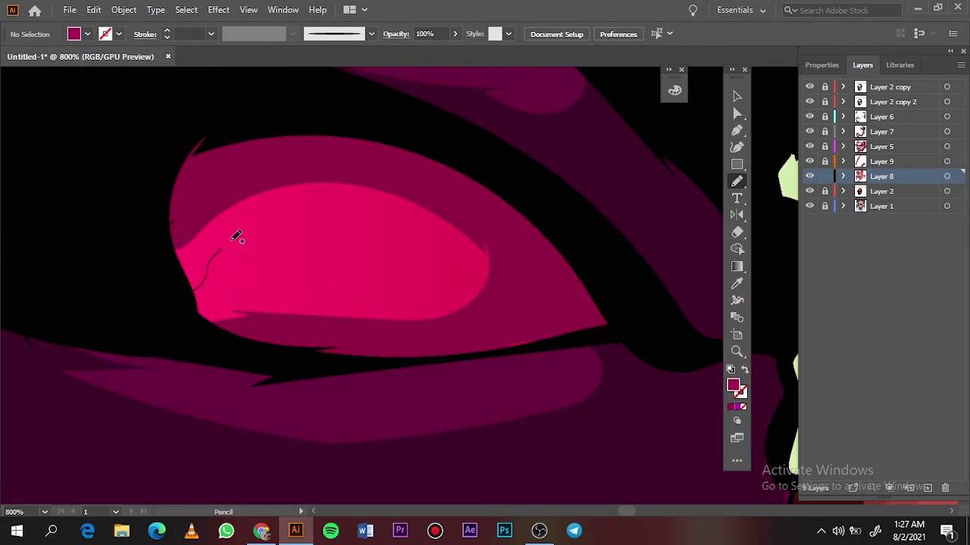
pyautogui.moveTo(257, 224); pyautogui.dragTo(262, 286)
pyautogui.moveTo(198, 309); pyautogui.dragTo(464, 193)
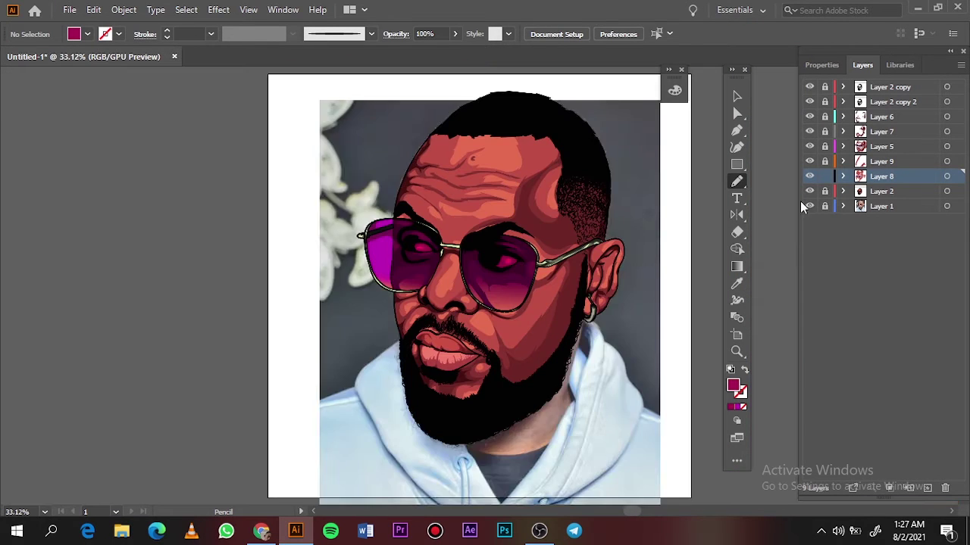
pyautogui.click(809, 206)
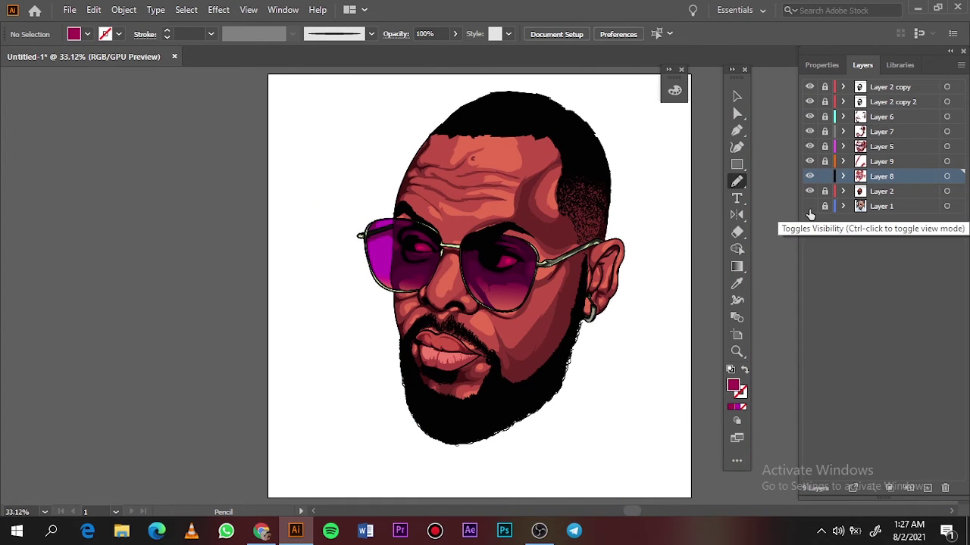
# Sample the salmon lip colour, adjust it, and draw a highlight shape over the lower lip.
pyautogui.press('i')
pyautogui.scroll(8, 446, 350)
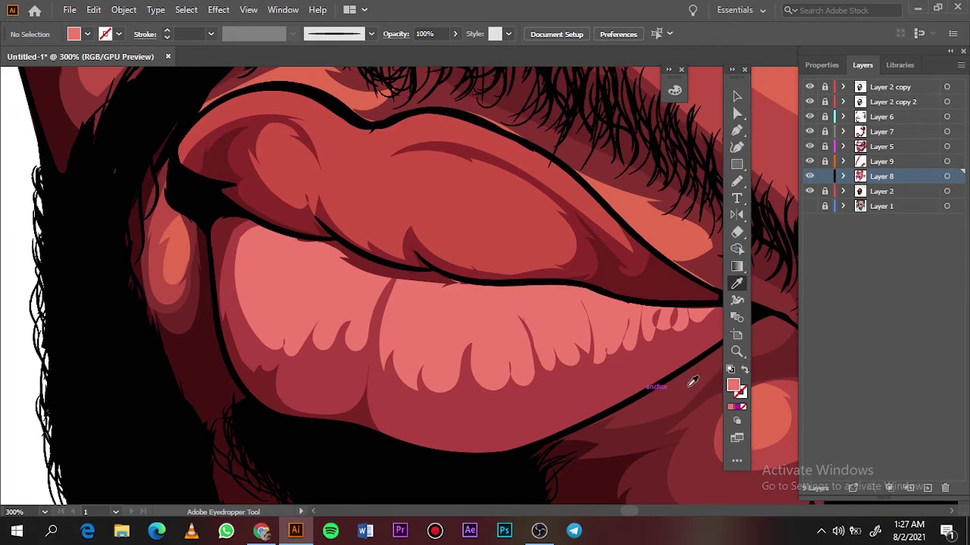
pyautogui.doubleClick(732, 385)
pyautogui.click(647, 92)
pyautogui.click(805, 78)
pyautogui.click(809, 206)
pyautogui.press('n')
pyautogui.moveTo(283, 237); pyautogui.dragTo(283, 328)
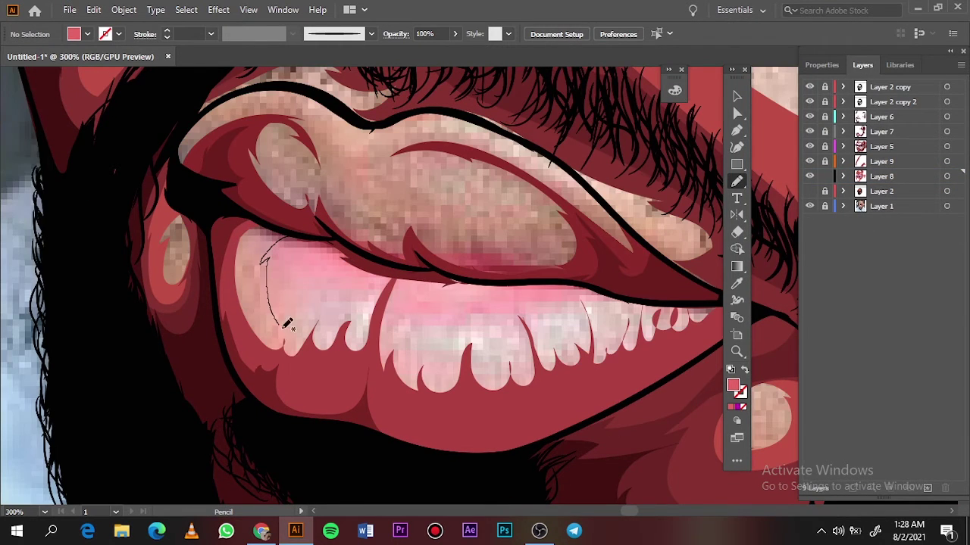
pyautogui.click(809, 206)
pyautogui.moveTo(378, 321); pyautogui.dragTo(213, 321)
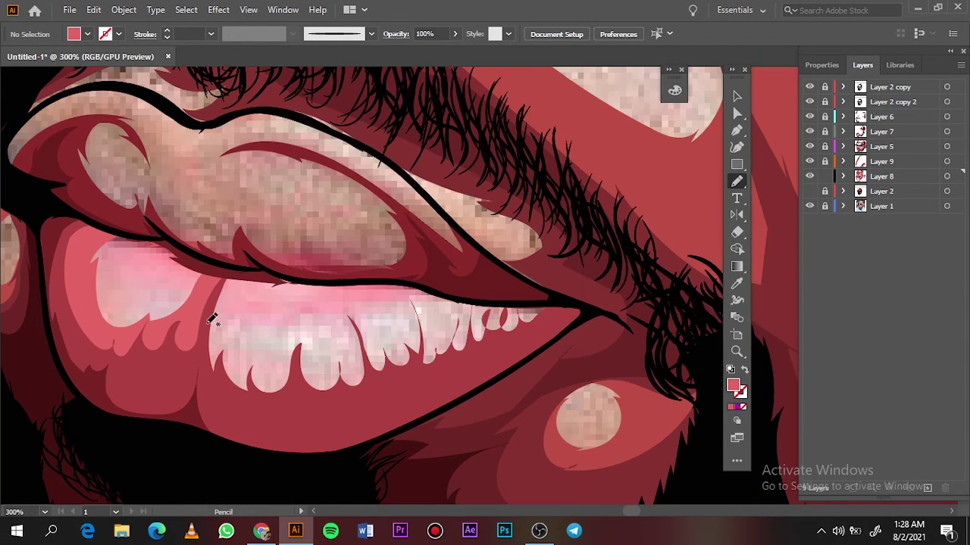
pyautogui.moveTo(330, 326); pyautogui.dragTo(212, 341)
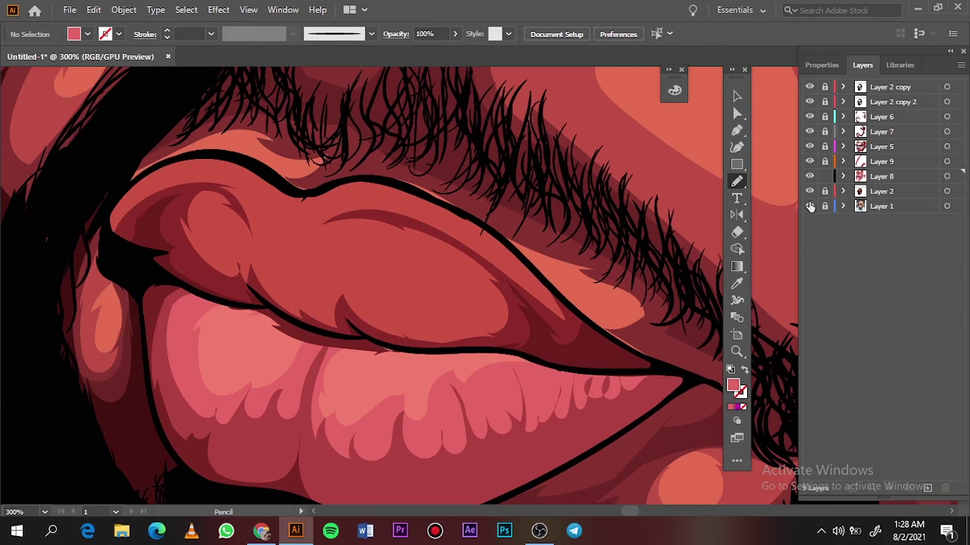
# Pick a darker red fill and draw shadow shapes over the upper lip.
pyautogui.press('i')
pyautogui.doubleClick(733, 386)
pyautogui.click(883, 80)
pyautogui.click(809, 176)
pyautogui.click(809, 191)
pyautogui.press('n')
pyautogui.moveTo(114, 223); pyautogui.dragTo(150, 192)
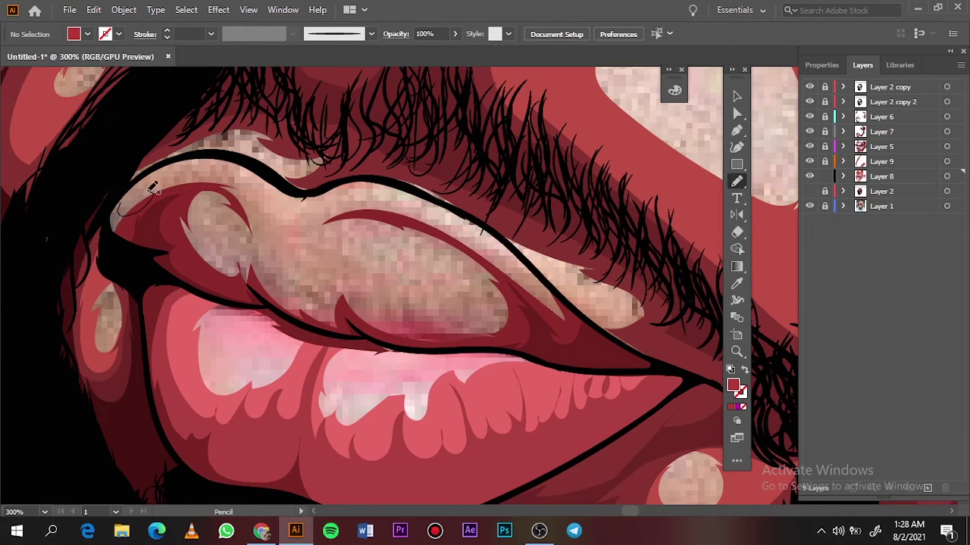
pyautogui.moveTo(307, 314); pyautogui.dragTo(170, 276)
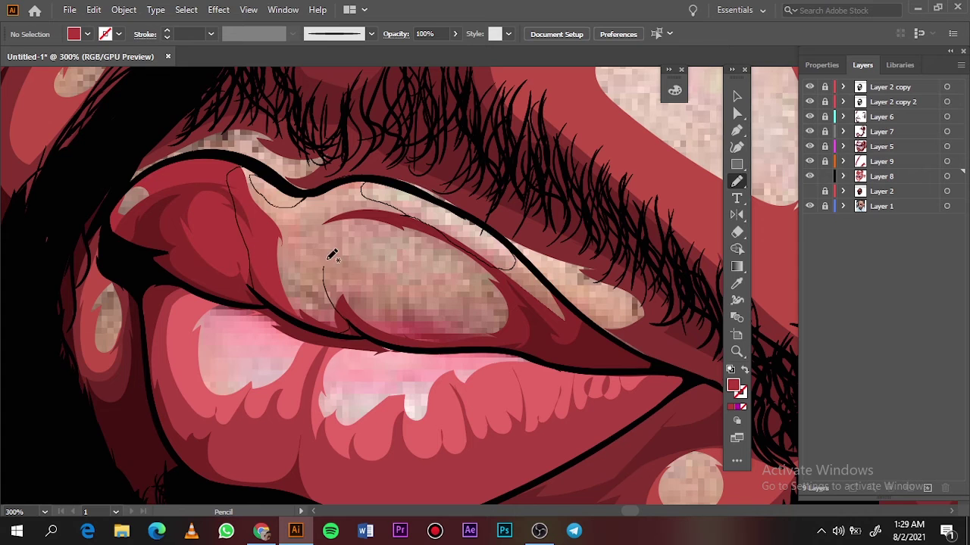
pyautogui.moveTo(468, 247); pyautogui.dragTo(493, 264)
# Sample the earring's grey-green colour and adjust it as the fill.
pyautogui.hotkey('ctrl', '0')
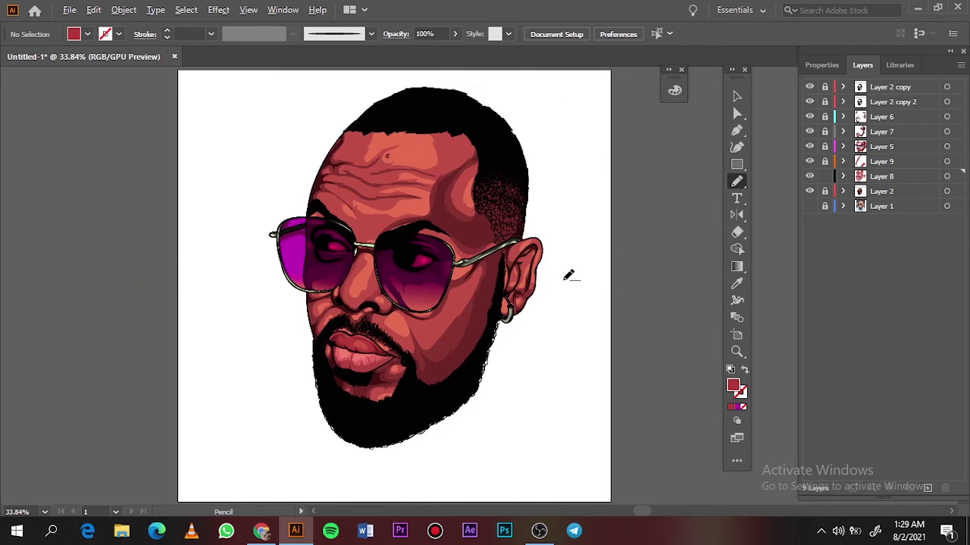
pyautogui.scroll(10, 569, 275)
pyautogui.press('i')
pyautogui.click(394, 200)
pyautogui.doubleClick(733, 385)
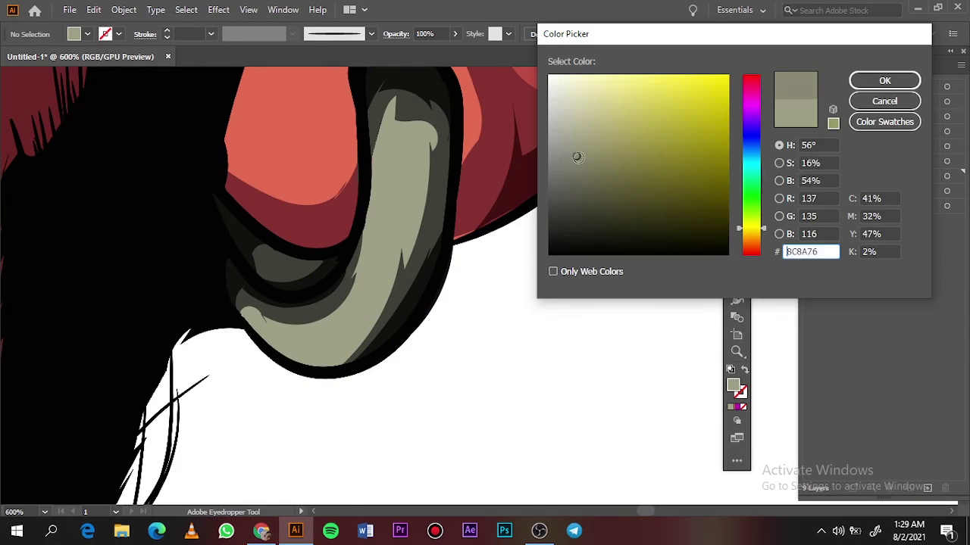
pyautogui.click(885, 80)
pyautogui.press('n')
pyautogui.click(810, 206)
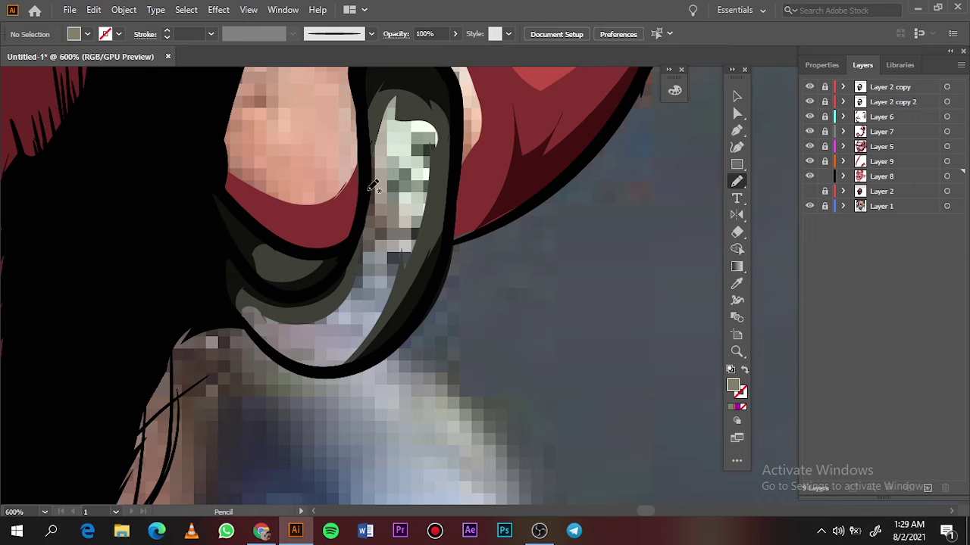
pyautogui.click(809, 206)
pyautogui.hotkey('ctrl', '0')
# Create a new highlight layer, sample the salmon skin tone, and show the reference photo.
pyautogui.click(927, 487)
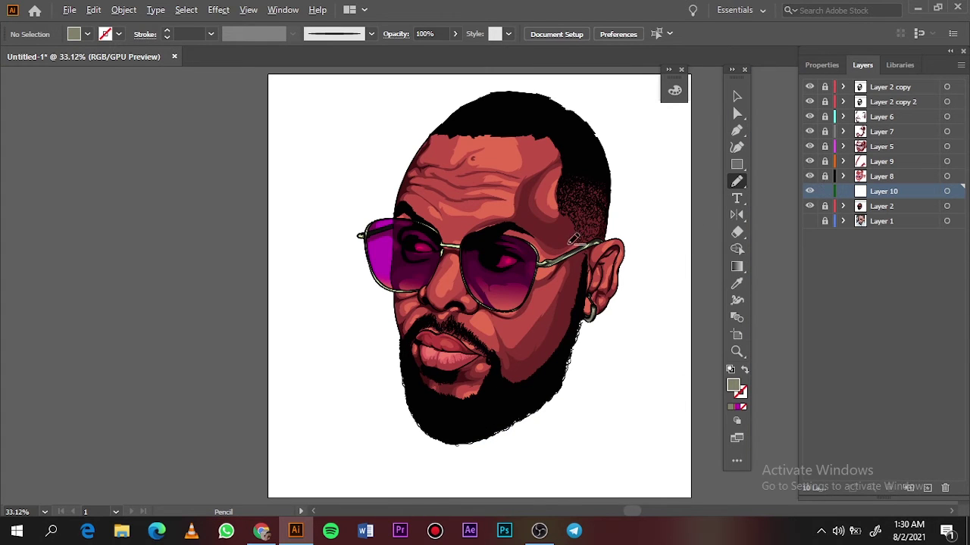
pyautogui.hotkey('ctrl', '1')
pyautogui.press('i')
pyautogui.click(682, 288)
pyautogui.click(810, 220)
pyautogui.click(810, 206)
pyautogui.scroll(5, 531, 227)
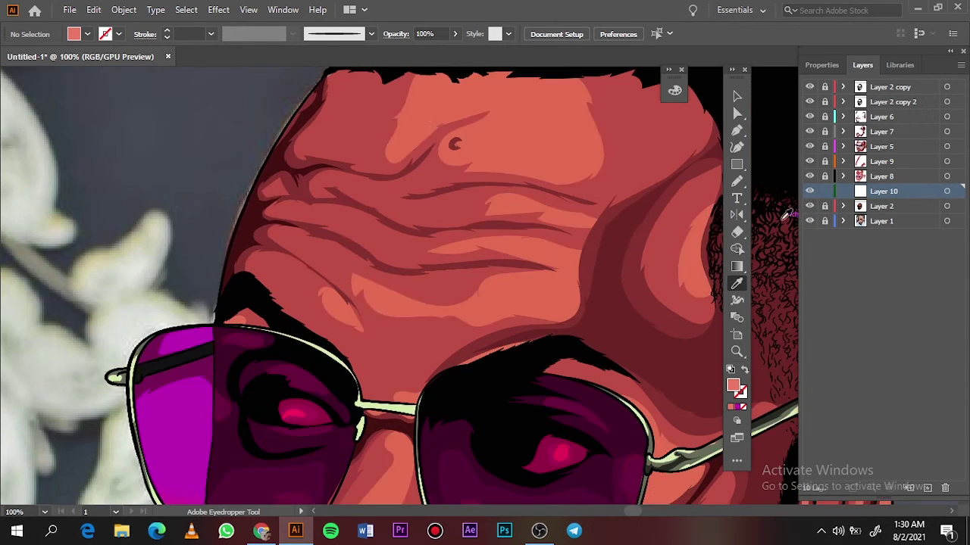
pyautogui.press('n')
pyautogui.scroll(1, 536, 166)
# Trace salmon-pink highlight shapes on the forehead and one cheek.
pyautogui.moveTo(481, 273); pyautogui.dragTo(449, 203)
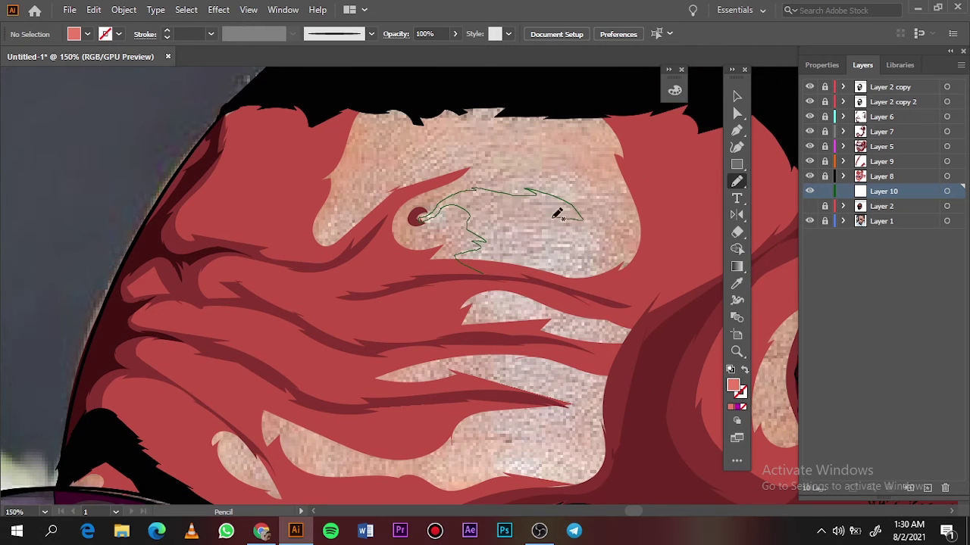
pyautogui.moveTo(557, 214); pyautogui.dragTo(421, 218)
pyautogui.moveTo(318, 228); pyautogui.dragTo(511, 190)
pyautogui.hotkey('ctrl', '0')
pyautogui.click(810, 220)
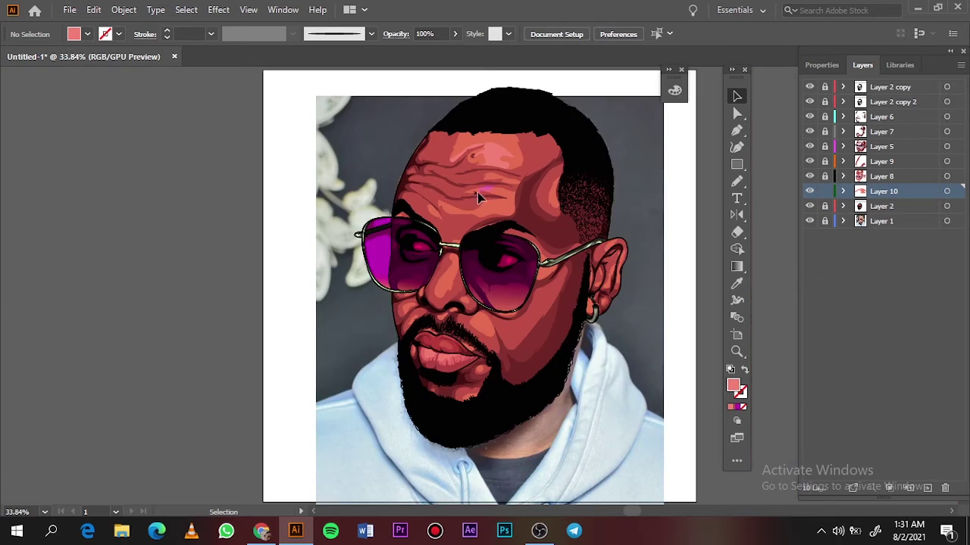
pyautogui.press('n')
pyautogui.moveTo(497, 198); pyautogui.dragTo(357, 205)
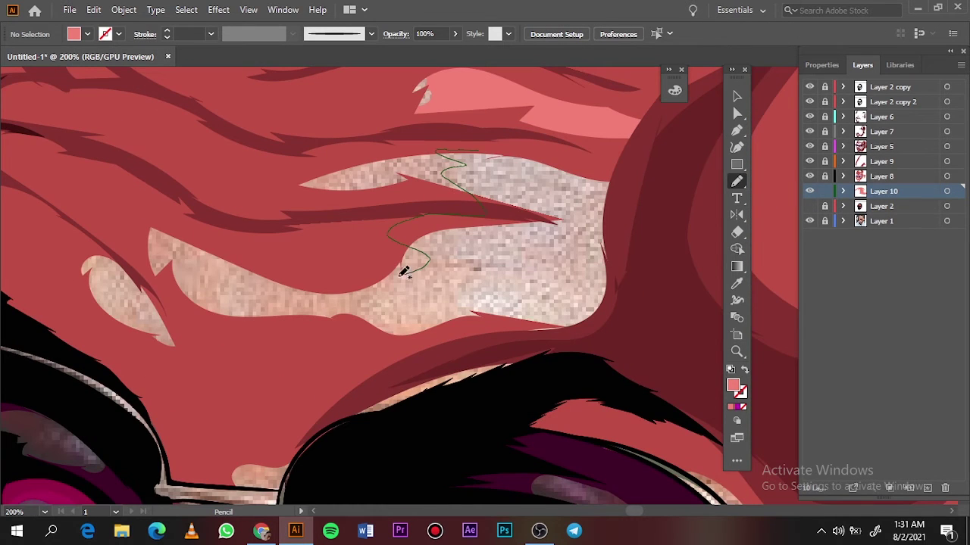
pyautogui.moveTo(402, 270)
pyautogui.mouseDown()
pyautogui.moveTo(271, 264)
pyautogui.moveTo(197, 320)
pyautogui.mouseUp()
pyautogui.hotkey('ctrl', '0')
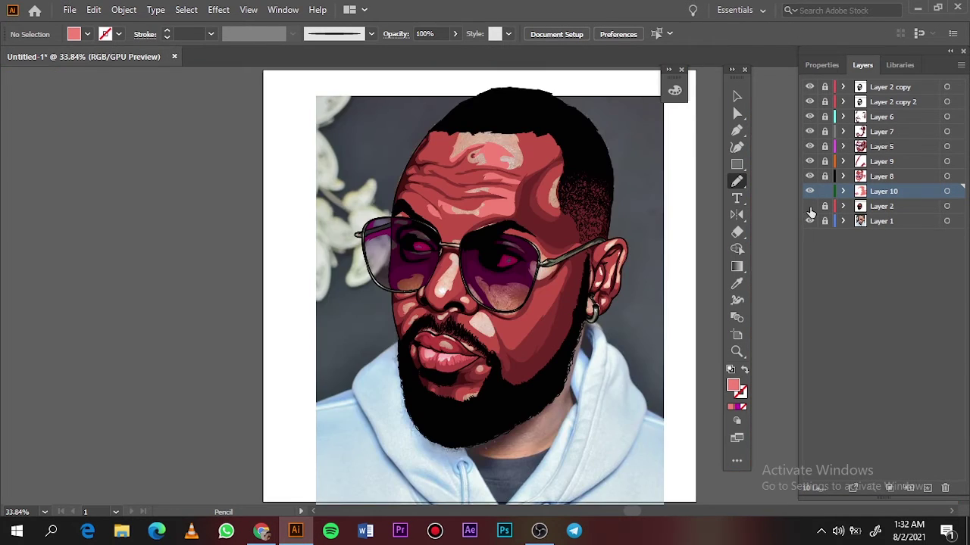
# Add pink highlights along the nose bridge and on the nose tip.
pyautogui.click(810, 207)
pyautogui.hotkey('ctrl', '=')
pyautogui.hotkey('ctrl', '=')
pyautogui.hotkey('ctrl', '=')
pyautogui.hotkey('ctrl', '=')
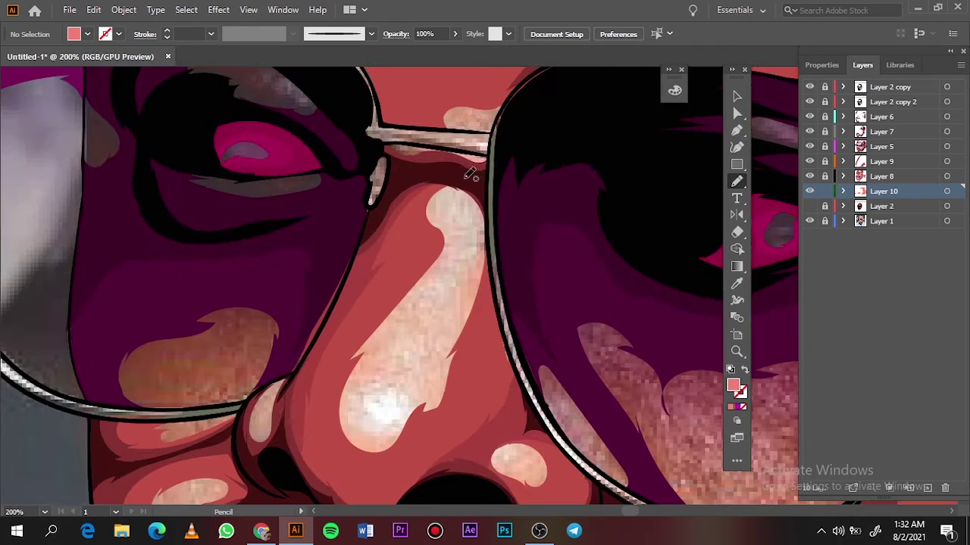
pyautogui.moveTo(447, 250); pyautogui.dragTo(390, 350)
pyautogui.moveTo(389, 400); pyautogui.dragTo(401, 394)
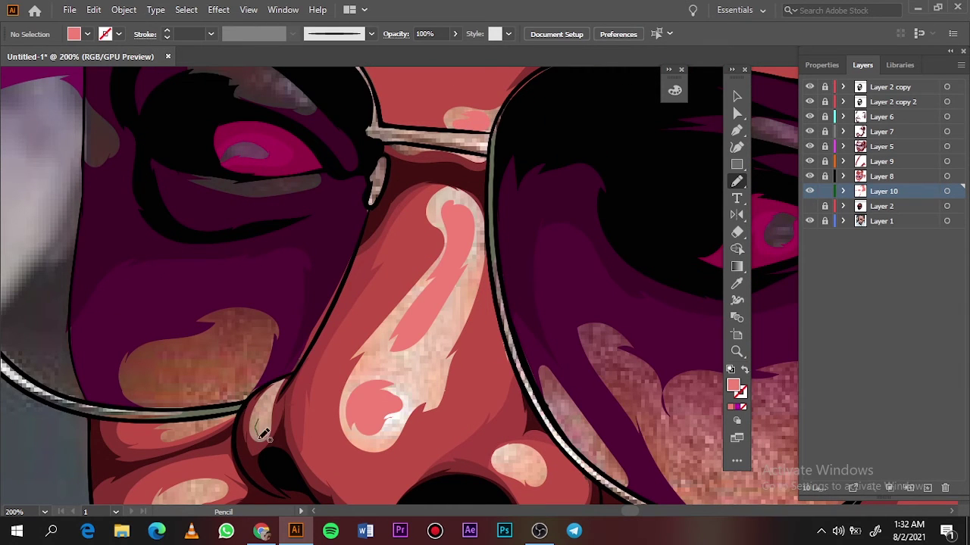
pyautogui.hotkey('ctrl', '0')
# Outline pink highlight shapes on the other cheek, then move the view toward the lips.
pyautogui.click(810, 206)
pyautogui.hotkey('ctrl', '=')
pyautogui.hotkey('ctrl', '=')
pyautogui.hotkey('ctrl', '=')
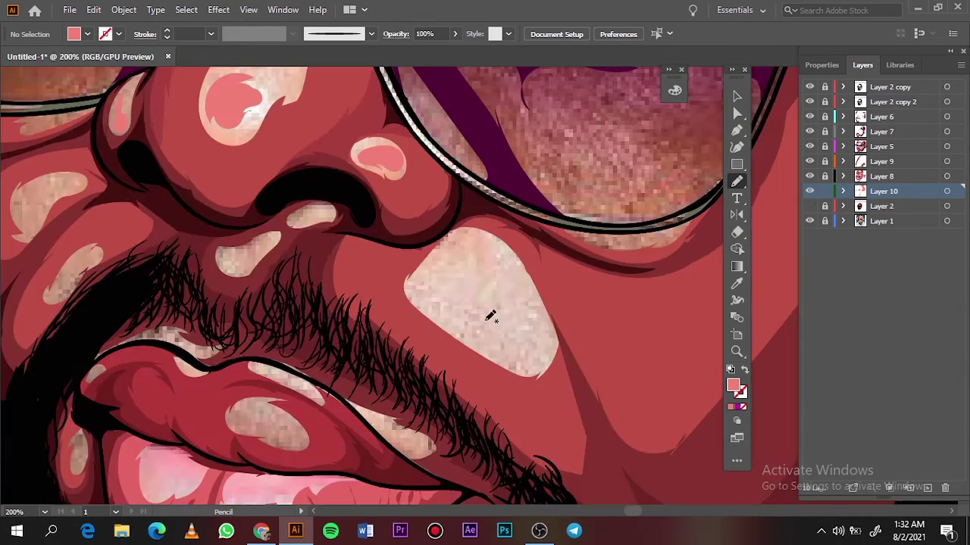
pyautogui.moveTo(544, 349); pyautogui.dragTo(462, 257)
pyautogui.hotkey('ctrl', '=')
pyautogui.hotkey('ctrl', '=')
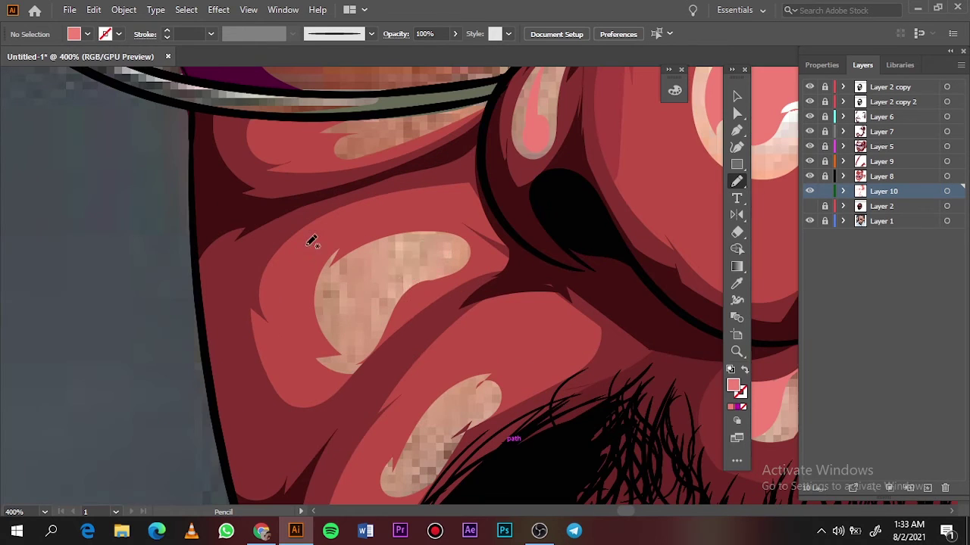
pyautogui.moveTo(356, 345); pyautogui.dragTo(333, 288)
pyautogui.scroll(-3, 512, 317)
pyautogui.hotkey('ctrl', '-')
pyautogui.hotkey('ctrl', '-')
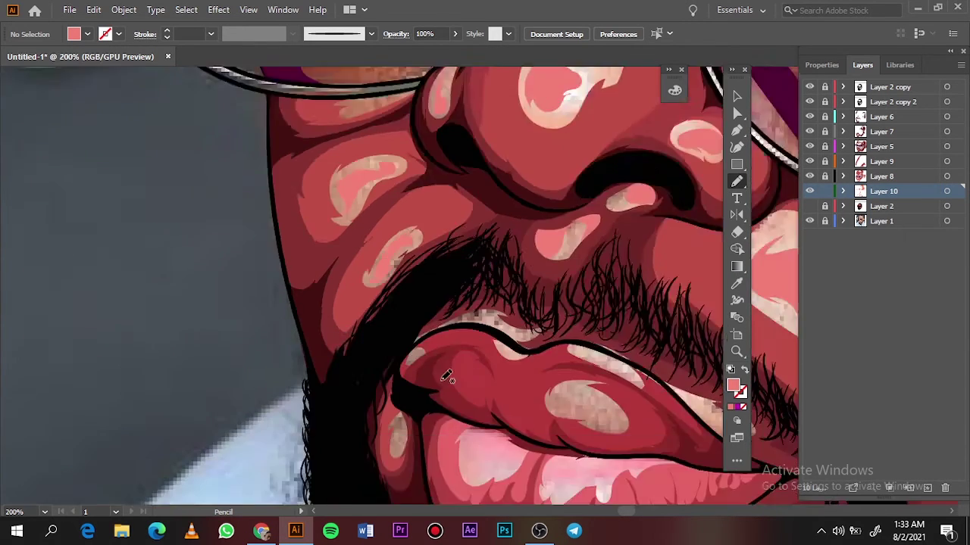
pyautogui.scroll(-5, 444, 372)
pyautogui.hscroll(5, 411, 288)
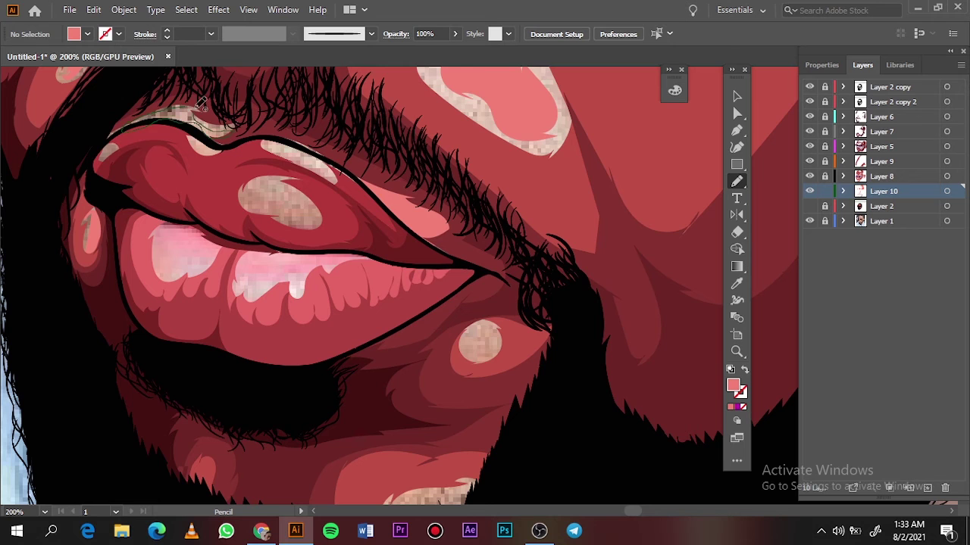
pyautogui.scroll(-3, 454, 326)
pyautogui.scroll(-5, 530, 303)
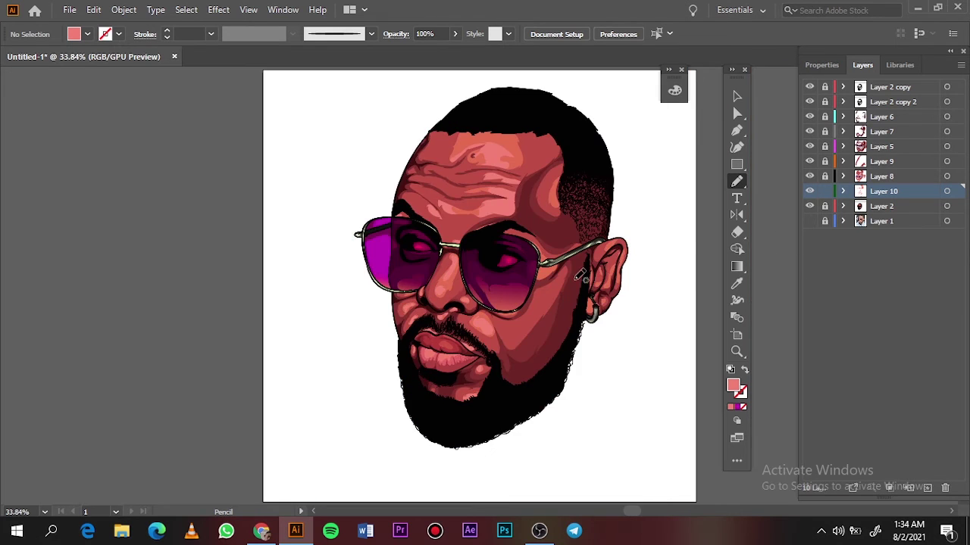
# Draw two pale pink highlight shapes beside and below the glasses arm.
pyautogui.scroll(5, 581, 277)
pyautogui.scroll(2, 391, 133)
pyautogui.moveTo(371, 240); pyautogui.dragTo(364, 318)
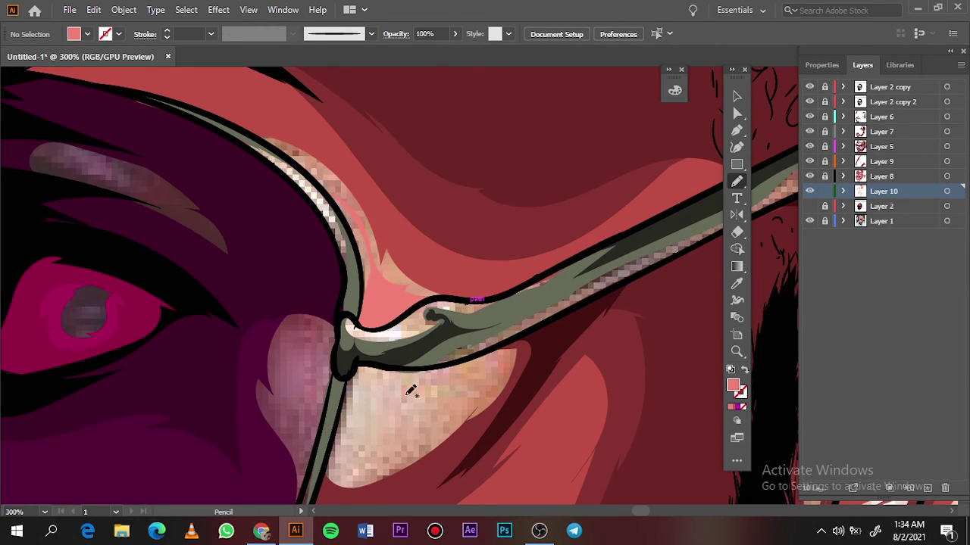
pyautogui.moveTo(351, 473); pyautogui.dragTo(477, 366)
# Hide the reference photo, show the artwork, and draw a highlight on the ear.
pyautogui.hotkey('ctrl', '0')
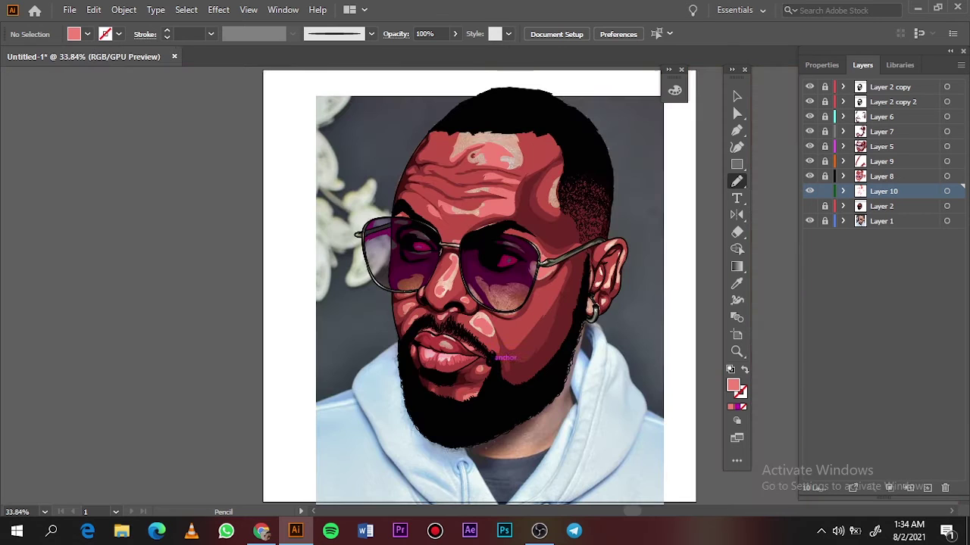
pyautogui.click(809, 206)
pyautogui.click(809, 221)
pyautogui.scroll(5, 530, 227)
pyautogui.moveTo(509, 136); pyautogui.dragTo(488, 259)
pyautogui.scroll(-5, 488, 259)
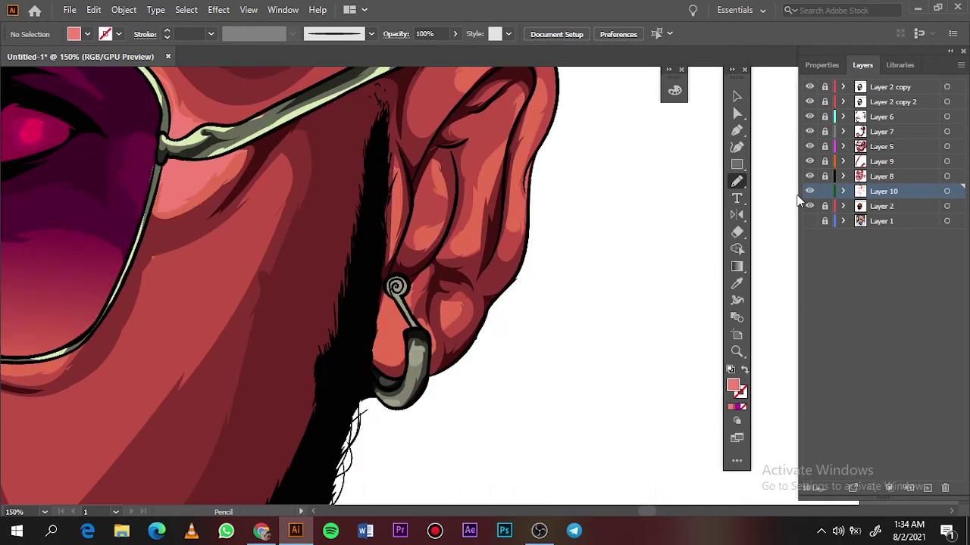
# With the photo back, add a flame-shaped ear highlight and one along the earring top.
pyautogui.click(809, 206)
pyautogui.click(809, 220)
pyautogui.scroll(5, 422, 217)
pyautogui.scroll(2, 576, 236)
pyautogui.moveTo(631, 160); pyautogui.dragTo(629, 155)
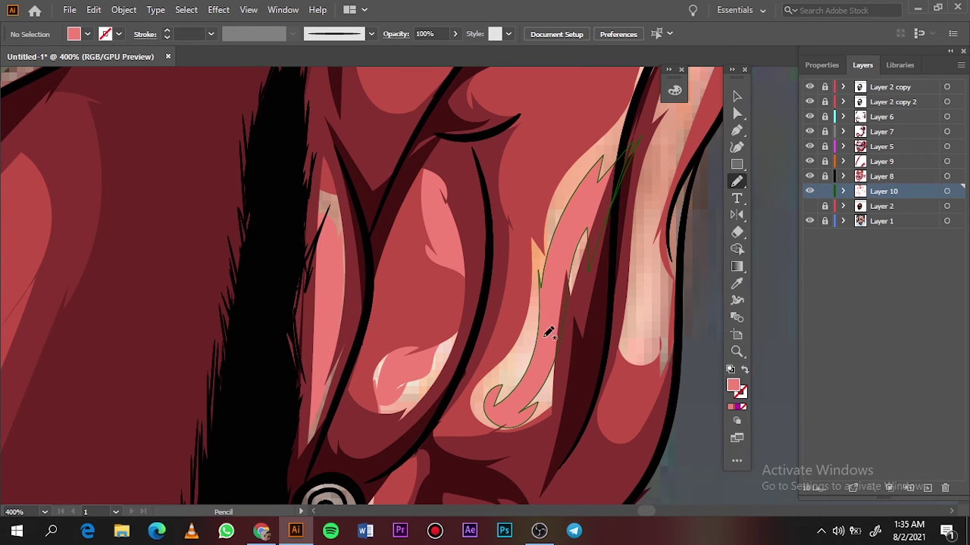
pyautogui.scroll(3, 579, 225)
pyautogui.hscroll(4, 579, 225)
pyautogui.moveTo(543, 214); pyautogui.dragTo(544, 212)
# Swap back to the artwork layer and draw a highlight shape on the earring.
pyautogui.scroll(-3, 454, 265)
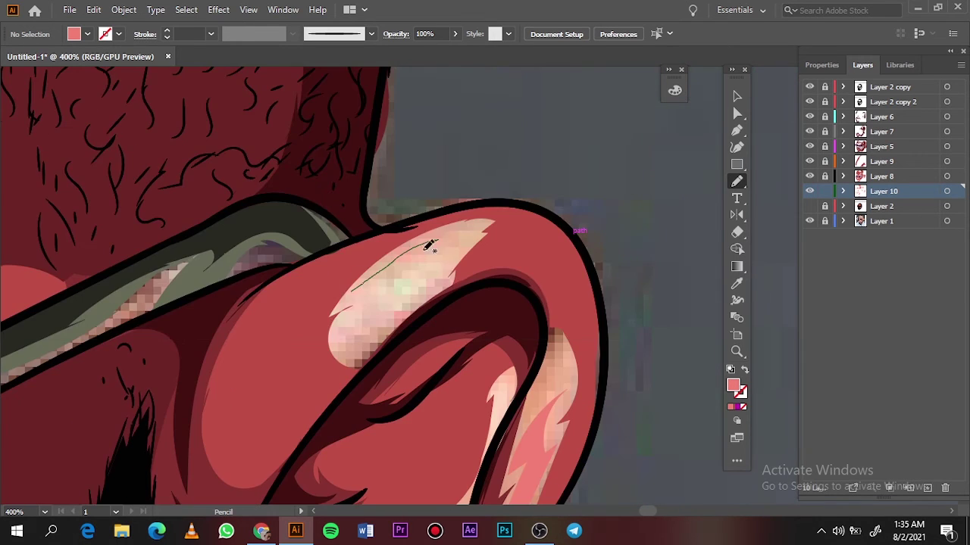
pyautogui.hotkey('ctrl', '0')
pyautogui.click(809, 206)
pyautogui.click(809, 220)
pyautogui.scroll(9, 602, 335)
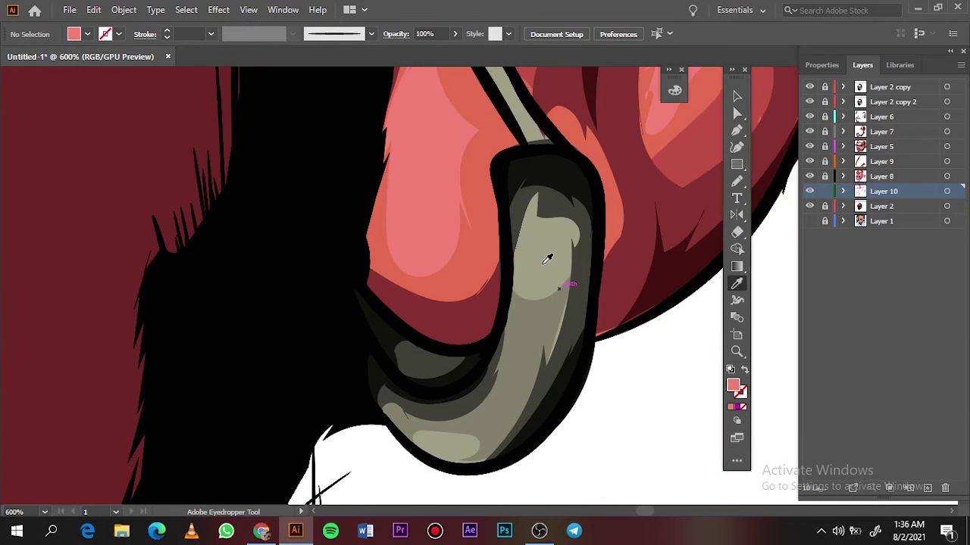
pyautogui.press('Return')
pyautogui.moveTo(538, 230); pyautogui.dragTo(539, 258)
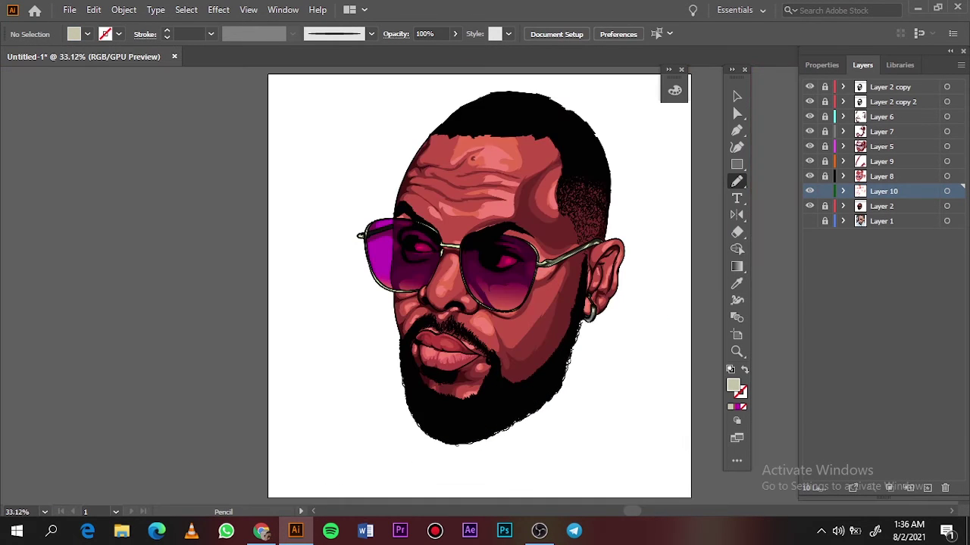
# Sample the lip colour and set a lighter pink fill for lip highlights.
pyautogui.hotkey('ctrl', '0')
pyautogui.scroll(8, 465, 325)
pyautogui.press('i')
pyautogui.click(465, 325)
pyautogui.doubleClick(732, 385)
pyautogui.press('Return')
pyautogui.press('n')
# Draw two pink highlight shapes on the lips and review the portrait without the photo.
pyautogui.moveTo(357, 315); pyautogui.dragTo(266, 237)
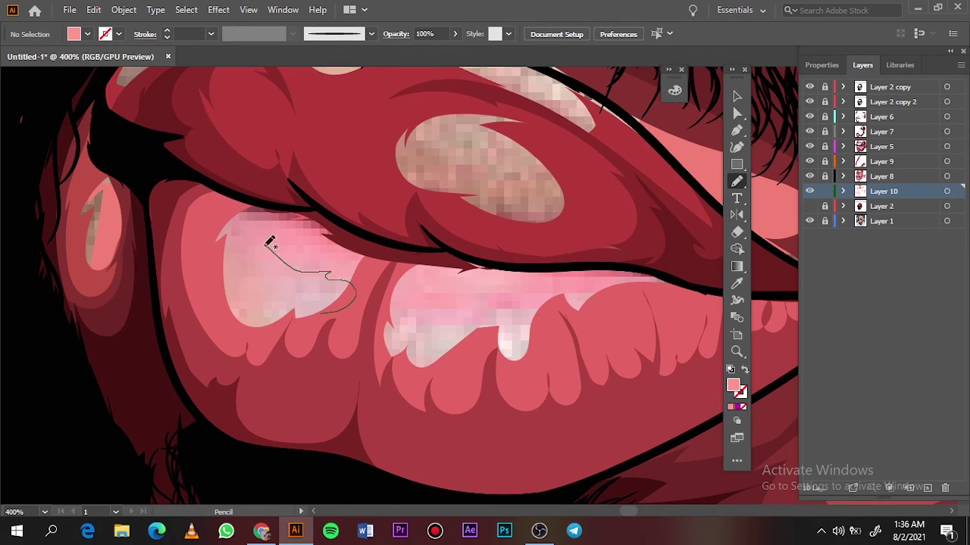
pyautogui.moveTo(390, 336); pyautogui.dragTo(568, 293)
pyautogui.hotkey('ctrl', '0')
pyautogui.click(809, 220)
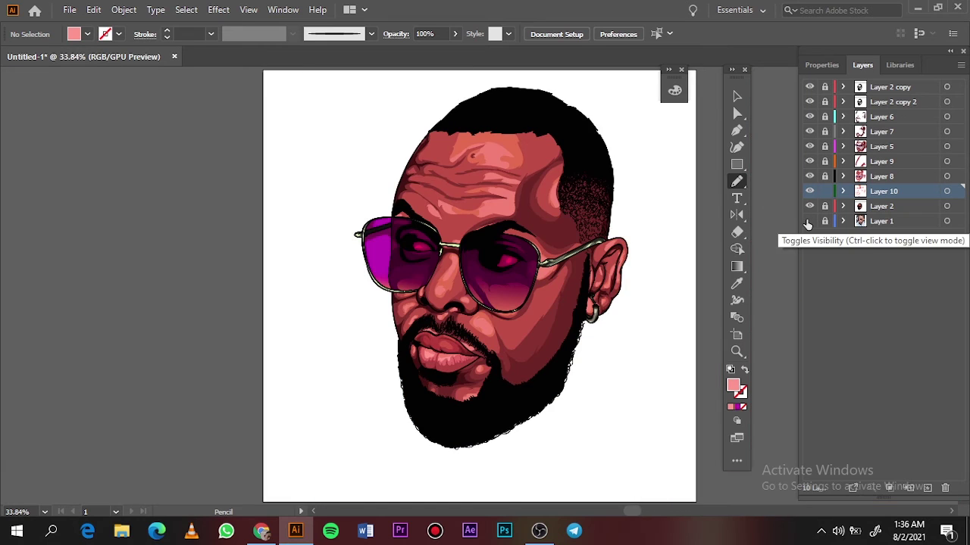
pyautogui.scroll(8, 580, 323)
pyautogui.press('Return')
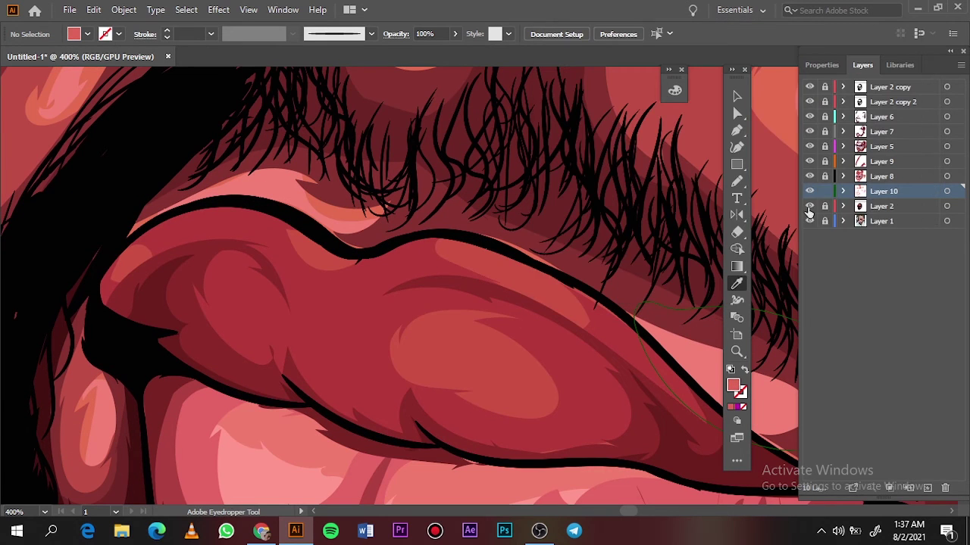
pyautogui.press('n')
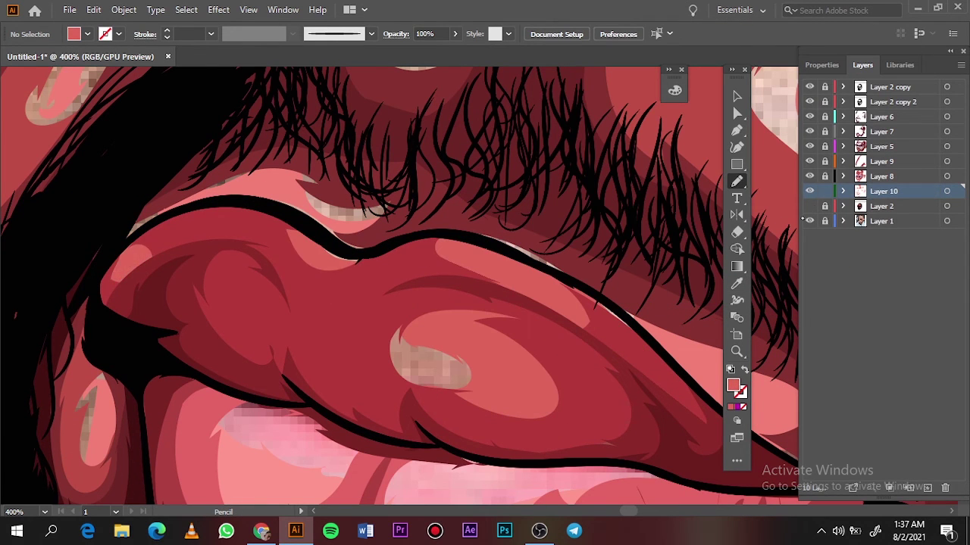
pyautogui.hotkey('ctrl', '0')
pyautogui.click(87, 34)
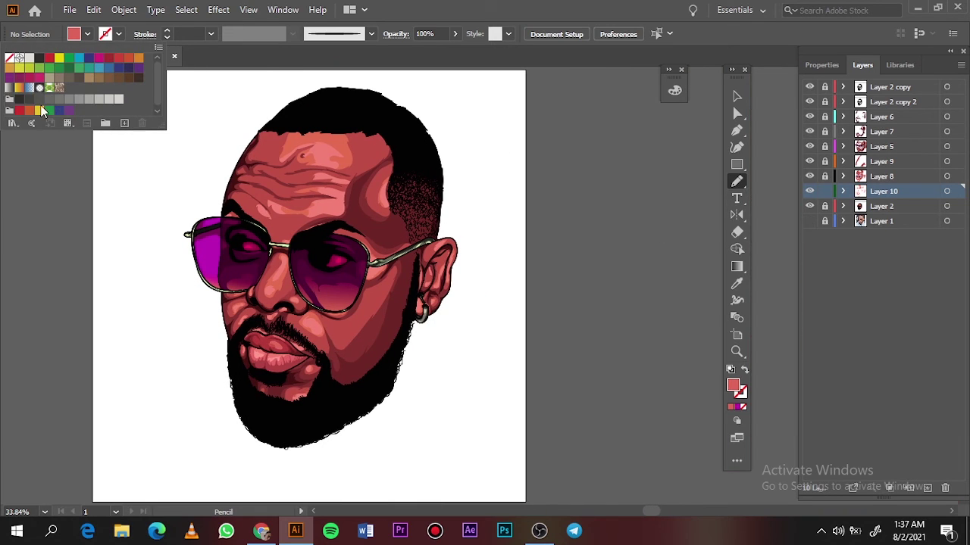
# Set the gradient stops to black, light grey and black with midpoints moved inward.
pyautogui.doubleClick(737, 267)
pyautogui.doubleClick(671, 318)
pyautogui.click(635, 443)
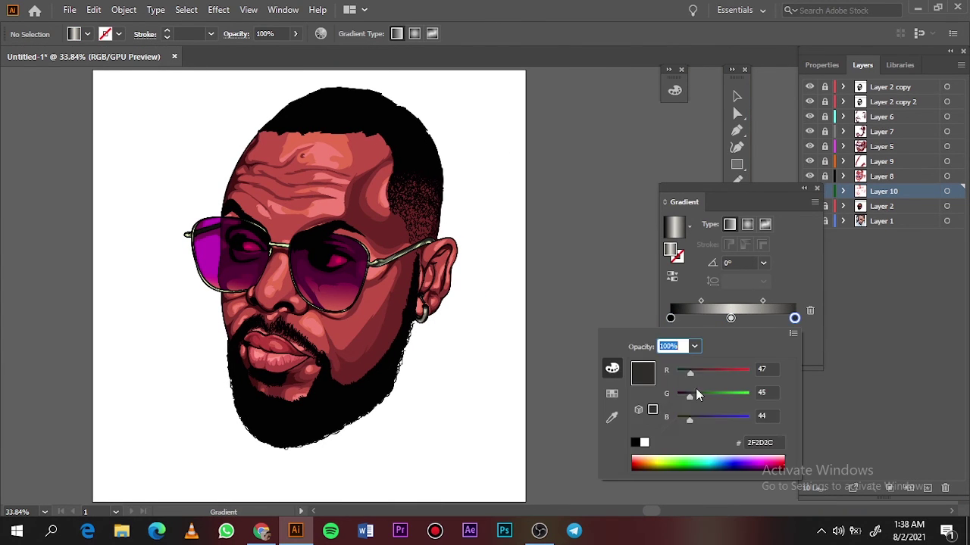
pyautogui.click(720, 303)
pyautogui.moveTo(762, 301); pyautogui.dragTo(716, 301)
pyautogui.doubleClick(730, 317)
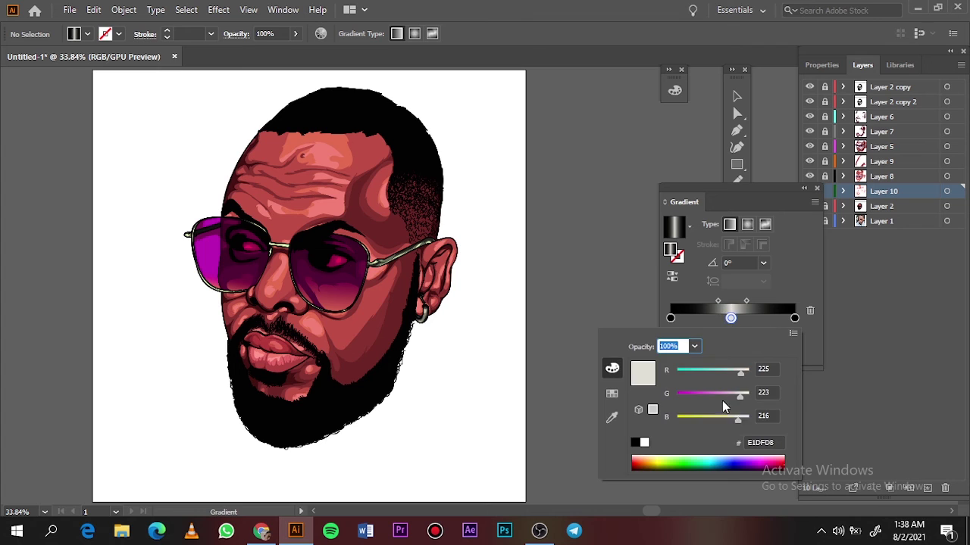
pyautogui.click(612, 393)
pyautogui.click(658, 362)
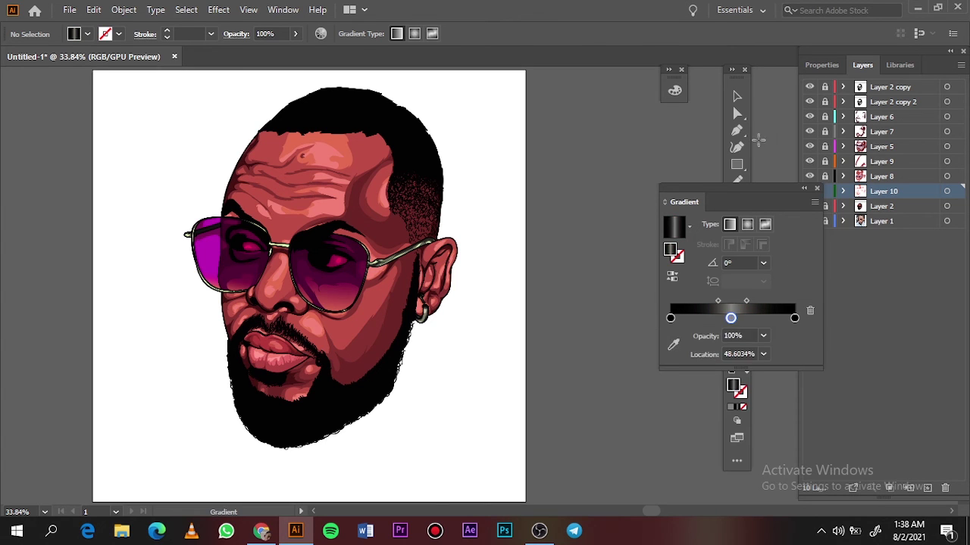
# Choose the 5 pt Oval brush and paint test gradient strokes beside the artboard.
pyautogui.press('v')
pyautogui.click(371, 33)
pyautogui.click(353, 92)
pyautogui.press('b')
pyautogui.moveTo(595, 125)
pyautogui.mouseDown()
pyautogui.moveTo(595, 227)
pyautogui.moveTo(640, 295)
pyautogui.mouseUp()
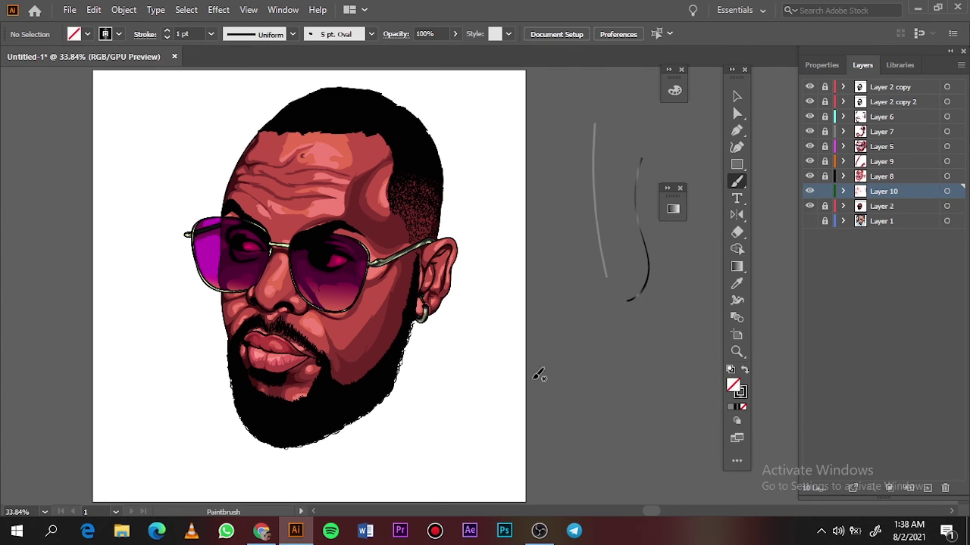
# Add Layer 11 and paint light sheen dabs across the hair.
pyautogui.scroll(5, 266, 137)
pyautogui.hotkey('ctrl', 'l')
pyautogui.scroll(-3, 601, 296)
pyautogui.moveTo(242, 326); pyautogui.dragTo(348, 322)
pyautogui.moveTo(326, 265); pyautogui.dragTo(318, 276)
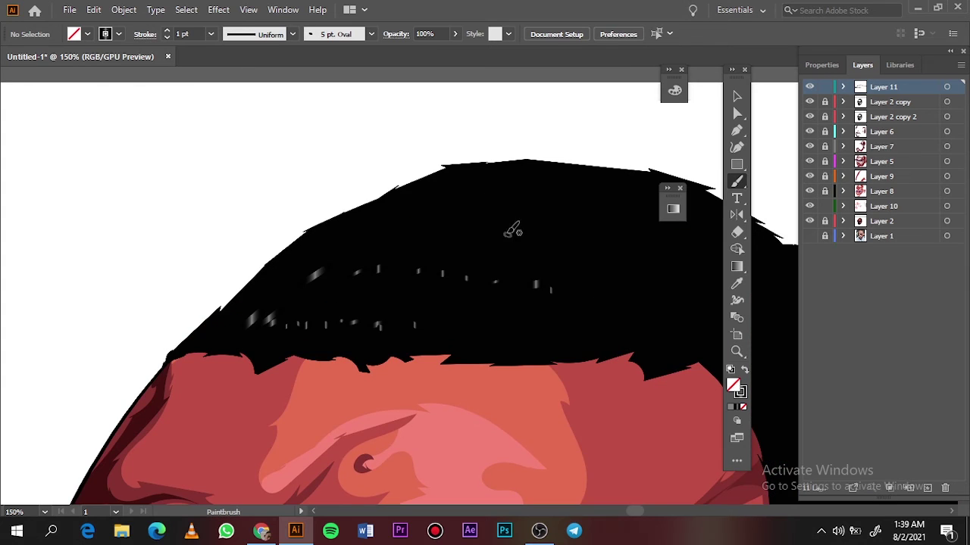
# Paint more sheen dabs near the hairline and top of the hair.
pyautogui.hotkey('ctrl', '0')
pyautogui.hotkey('ctrl', '1')
pyautogui.moveTo(318, 125); pyautogui.dragTo(371, 140)
pyautogui.moveTo(493, 161); pyautogui.dragTo(538, 163)
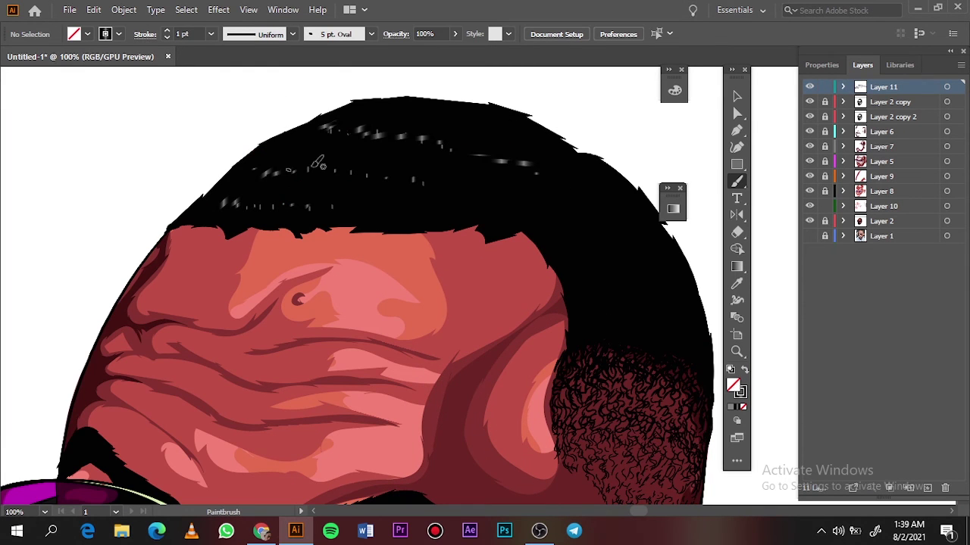
pyautogui.moveTo(310, 163); pyautogui.dragTo(485, 121)
pyautogui.moveTo(555, 224); pyautogui.dragTo(577, 235)
pyautogui.hotkey('ctrl', '0')
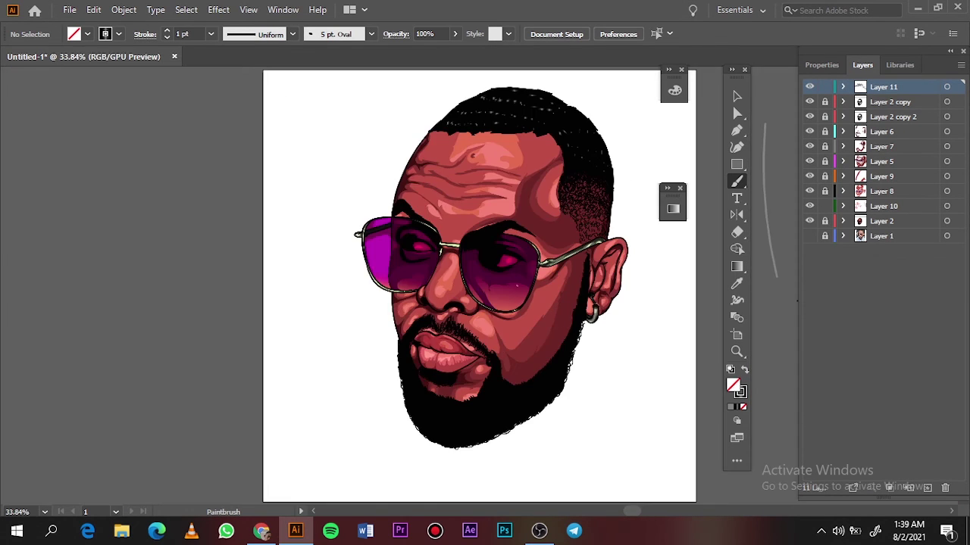
pyautogui.hotkey('ctrl', '=')
pyautogui.hotkey('ctrl', '=')
pyautogui.hotkey('ctrl', '=')
pyautogui.scroll(1, 422, 275)
# Set a 0.25 pt stroke and paint thin sheen strokes in the beard.
pyautogui.click(233, 48)
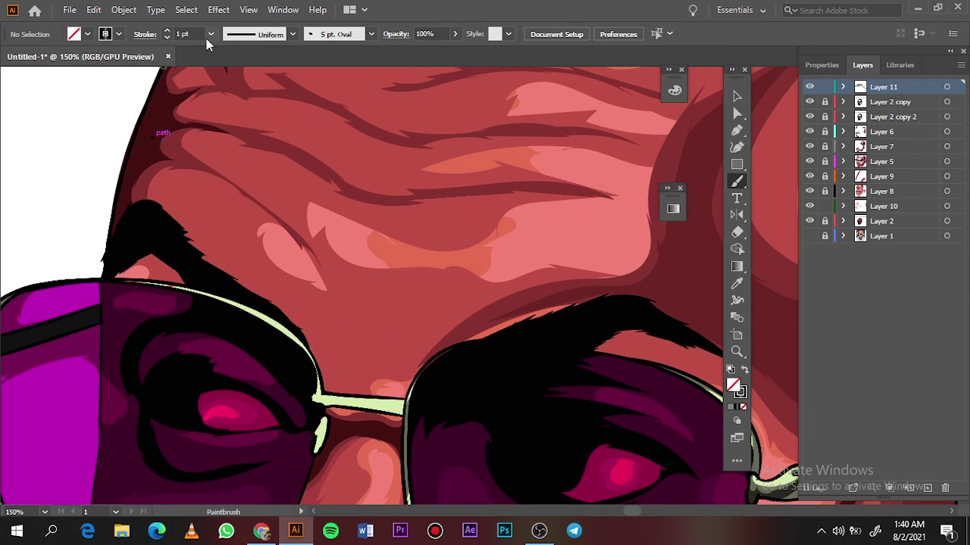
pyautogui.hotkey('ctrl', '0')
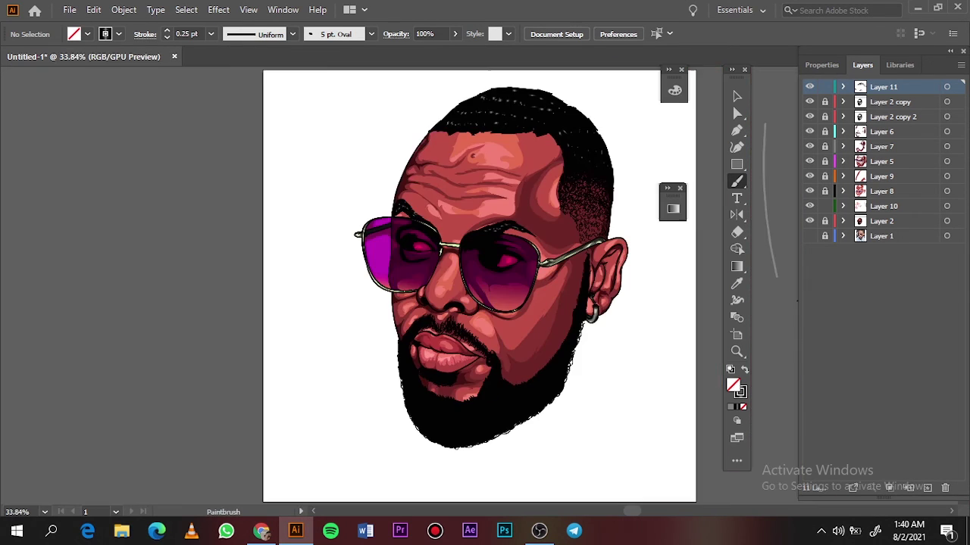
pyautogui.scroll(3, 468, 413)
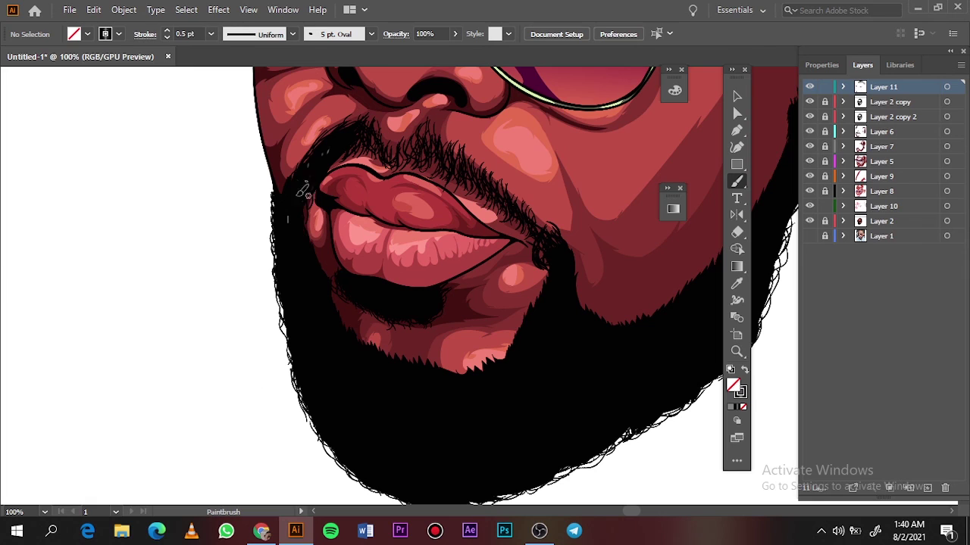
pyautogui.moveTo(297, 193); pyautogui.dragTo(297, 205)
pyautogui.moveTo(288, 238); pyautogui.dragTo(287, 255)
pyautogui.moveTo(301, 254); pyautogui.dragTo(301, 267)
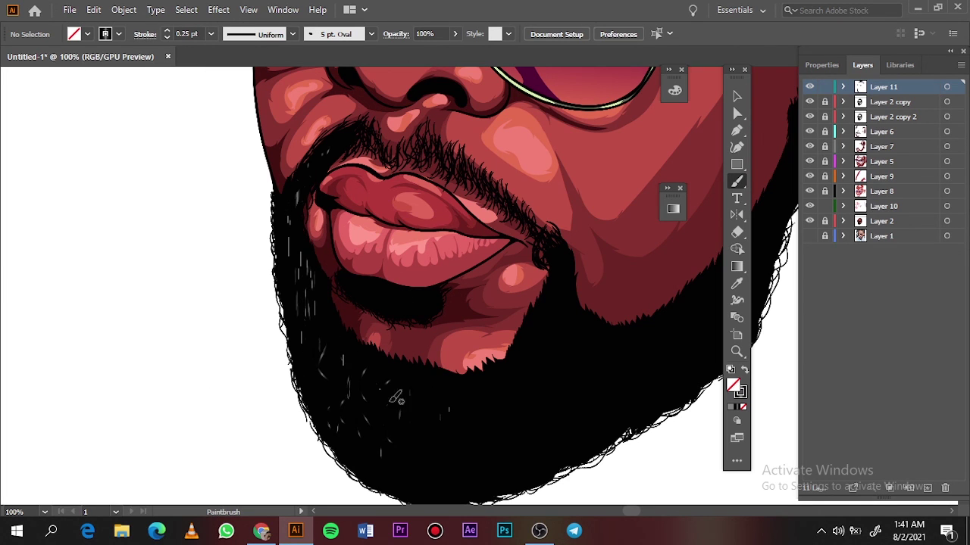
# Switch to a 0.5 pt stroke and add sheen strokes lower across the beard.
pyautogui.click(211, 34)
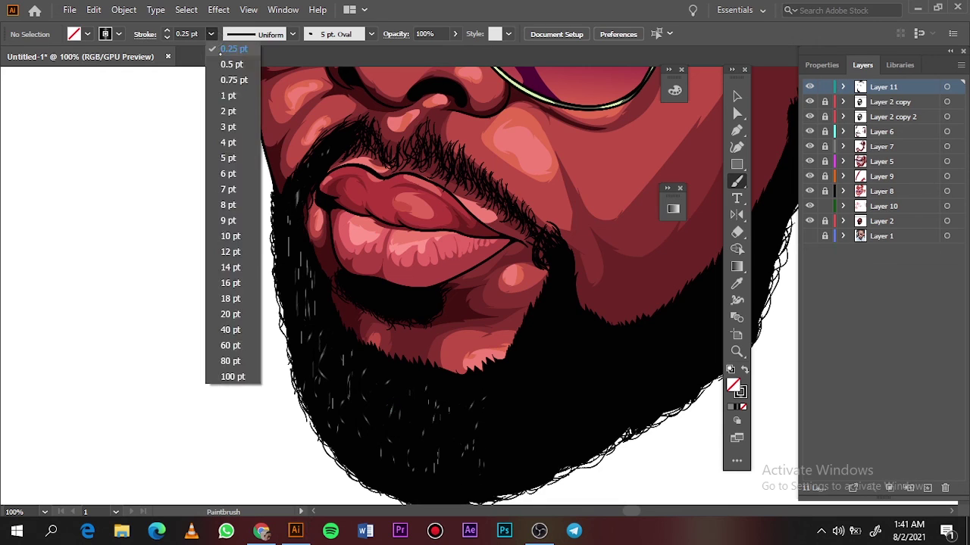
pyautogui.click(224, 61)
pyautogui.moveTo(449, 439); pyautogui.dragTo(447, 459)
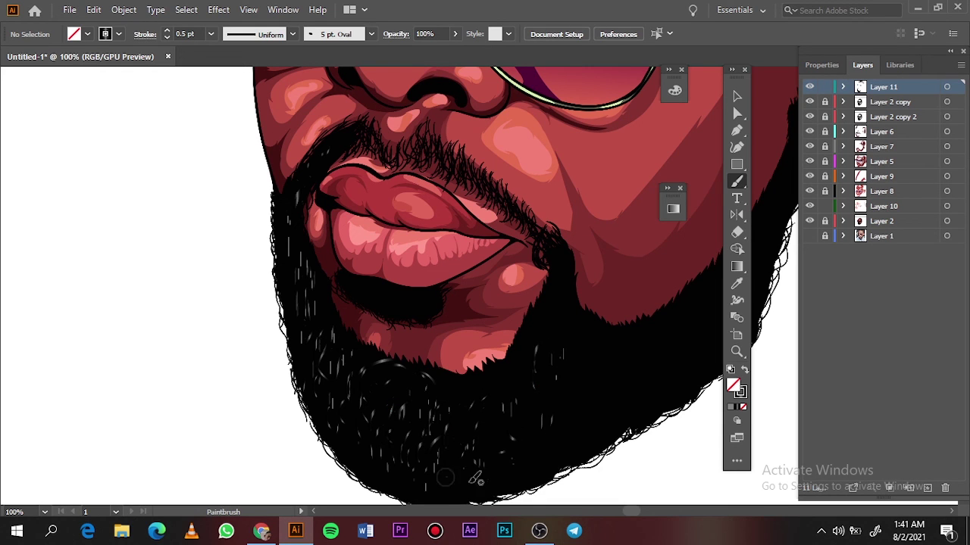
pyautogui.moveTo(440, 383); pyautogui.dragTo(439, 394)
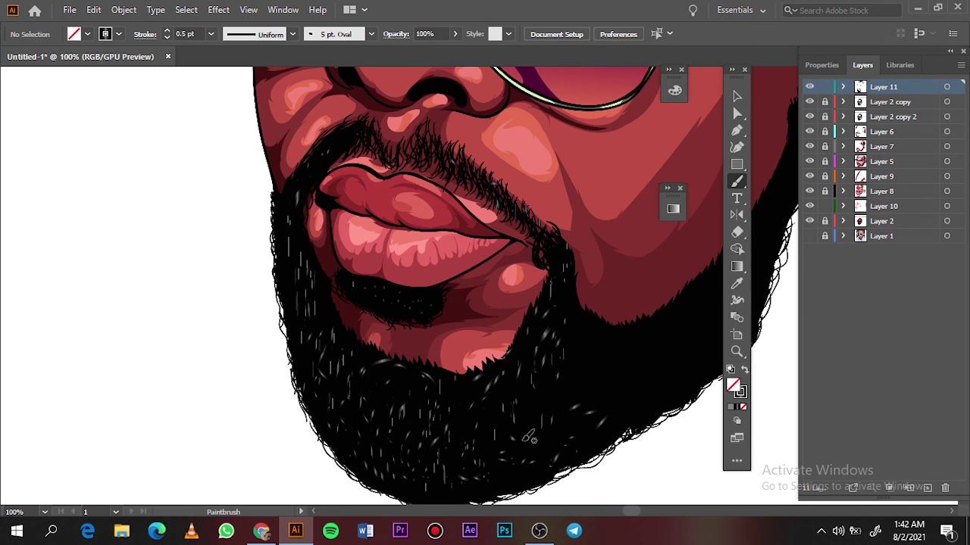
pyautogui.scroll(-3, 635, 397)
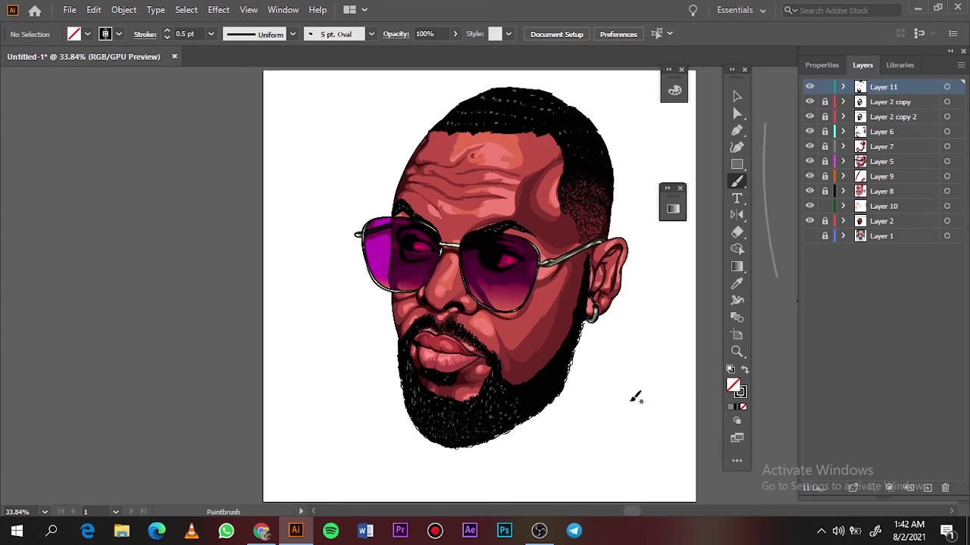
pyautogui.scroll(4, 636, 396)
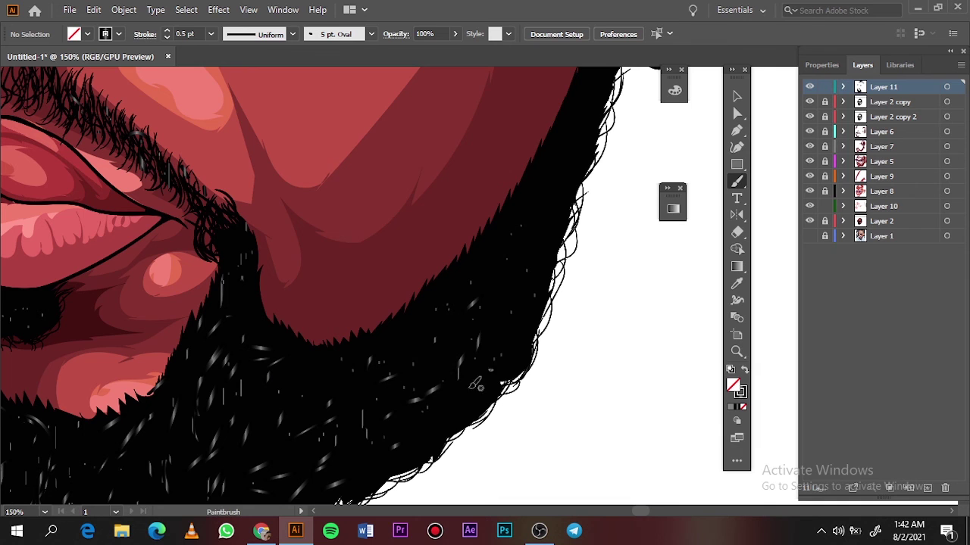
pyautogui.hotkey('ctrl', '-')
pyautogui.hotkey('ctrl', '-')
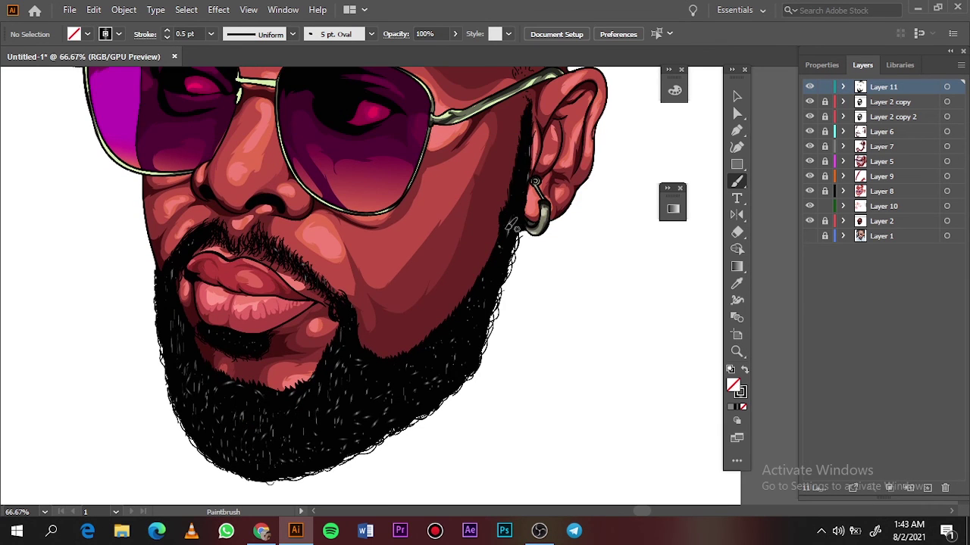